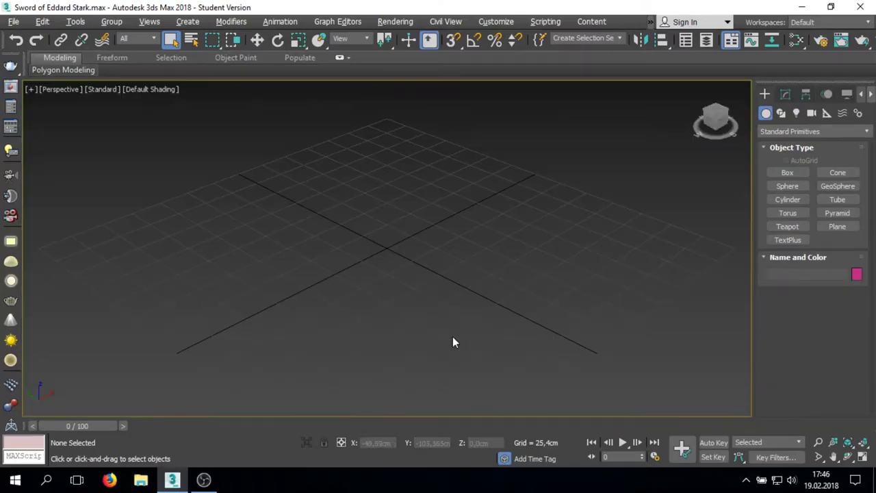
# - Draw a plane on the grid and enlarge it
pyautogui.click(836, 226)
pyautogui.moveTo(336, 169); pyautogui.dragTo(356, 202)
pyautogui.moveTo(390, 235); pyautogui.dragTo(539, 394)
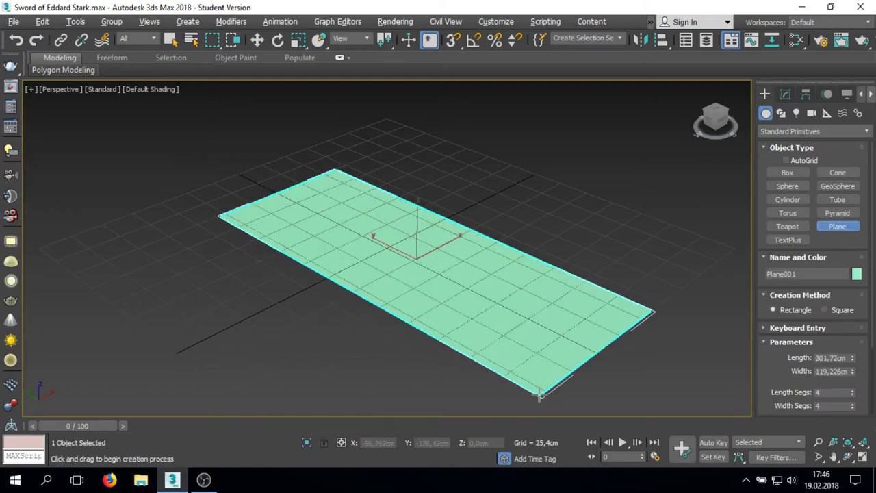
pyautogui.rightClick(485, 322)
# - In the Slate Material Editor, create a Standard material with the sword bitmap on Diffuse
pyautogui.press('m')
pyautogui.rightClick(165, 188)
pyautogui.click(397, 381)
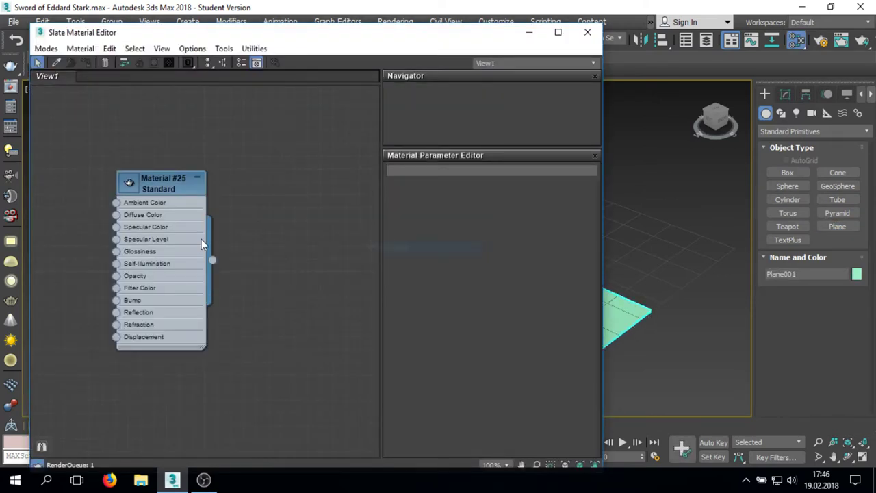
pyautogui.moveTo(113, 215); pyautogui.dragTo(206, 174)
pyautogui.doubleClick(315, 92)
pyautogui.press('Return')
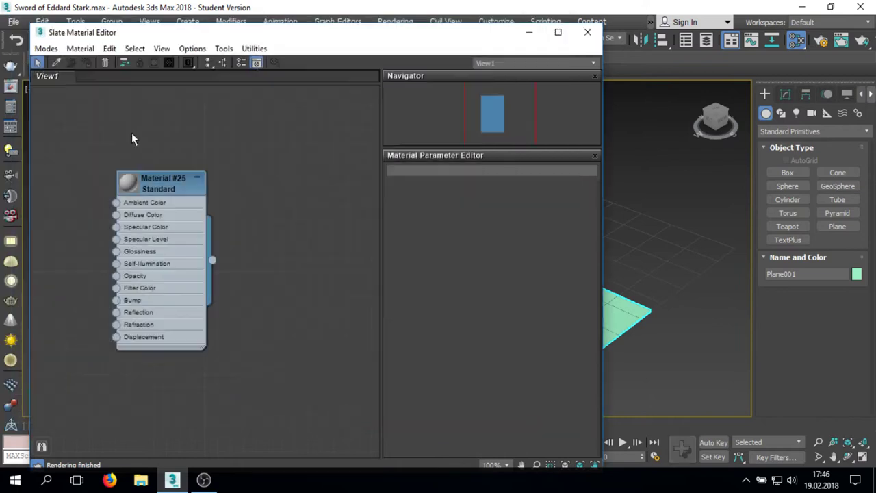
# - Show the sword texture shaded in the viewport and assign the material to the plane
pyautogui.rightClick(143, 226)
pyautogui.click(192, 311)
pyautogui.rightClick(309, 207)
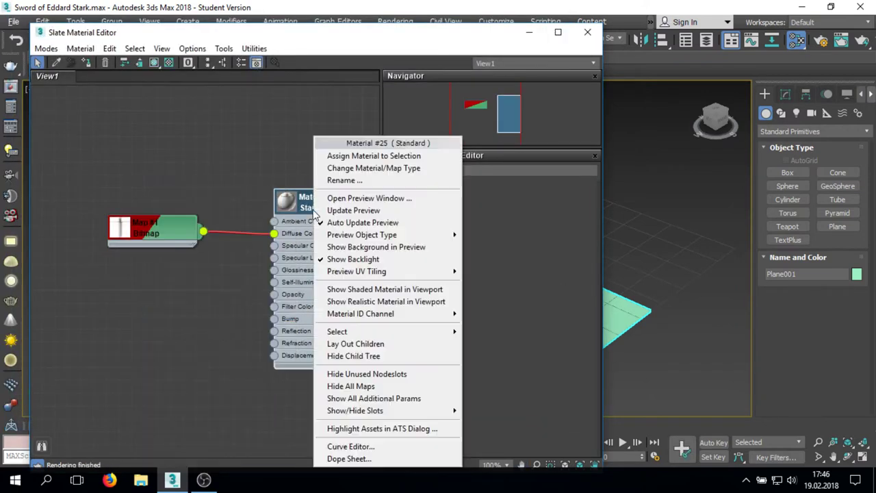
pyautogui.click(377, 156)
pyautogui.click(587, 32)
# - Open the sword reference image in its own viewer window
pyautogui.click(14, 21)
pyautogui.click(41, 86)
pyautogui.doubleClick(111, 147)
# - In Top view, rotate the sword plane 90° horizontal using angle snap
pyautogui.moveTo(121, 38); pyautogui.dragTo(119, 33)
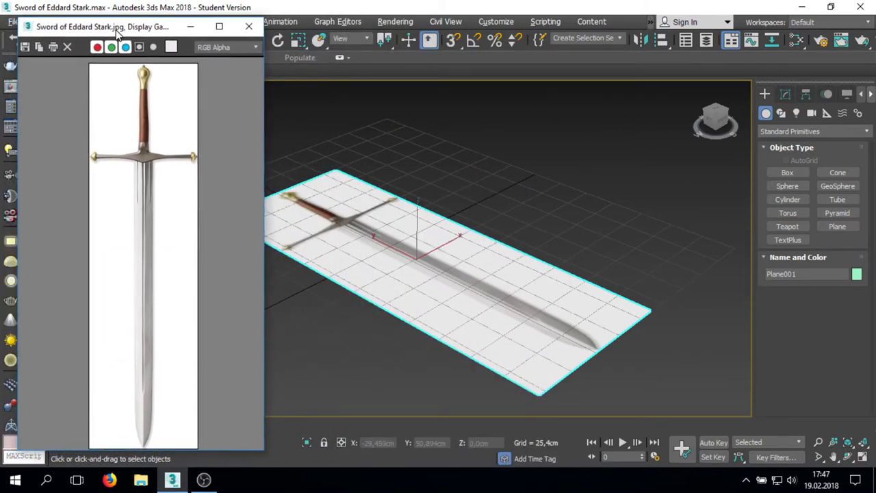
pyautogui.press('t')
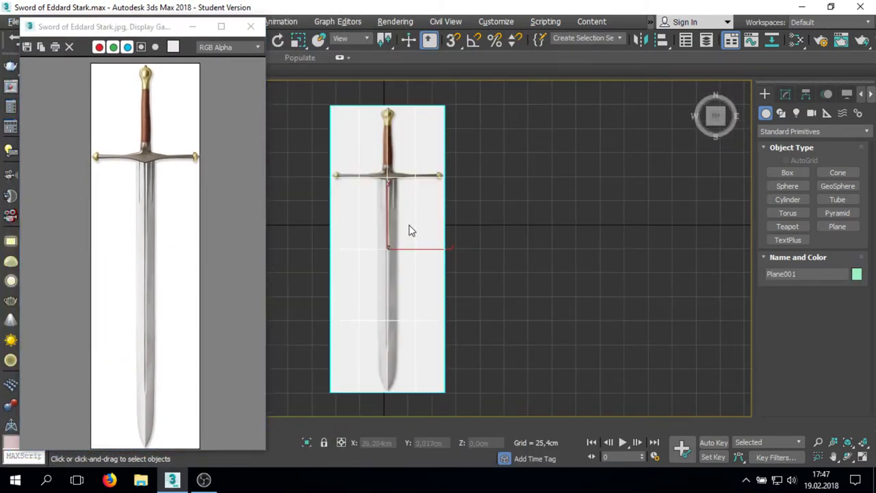
pyautogui.press('e')
pyautogui.press('a')
pyautogui.moveTo(434, 270); pyautogui.dragTo(411, 232)
pyautogui.moveTo(410, 233); pyautogui.dragTo(450, 225, button='middle')
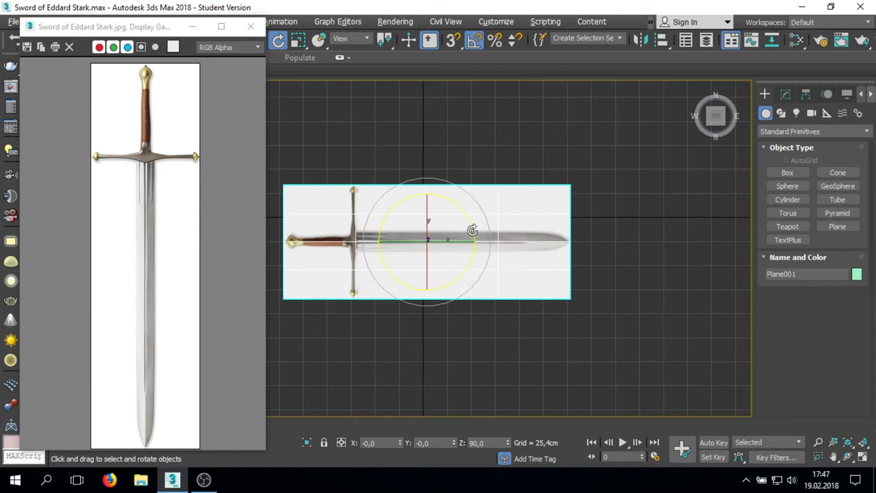
pyautogui.press('q')
# - Size the plane to Length 1200 cm and Width 339 cm from the image proportions
pyautogui.click(786, 94)
pyautogui.rightClick(139, 193)
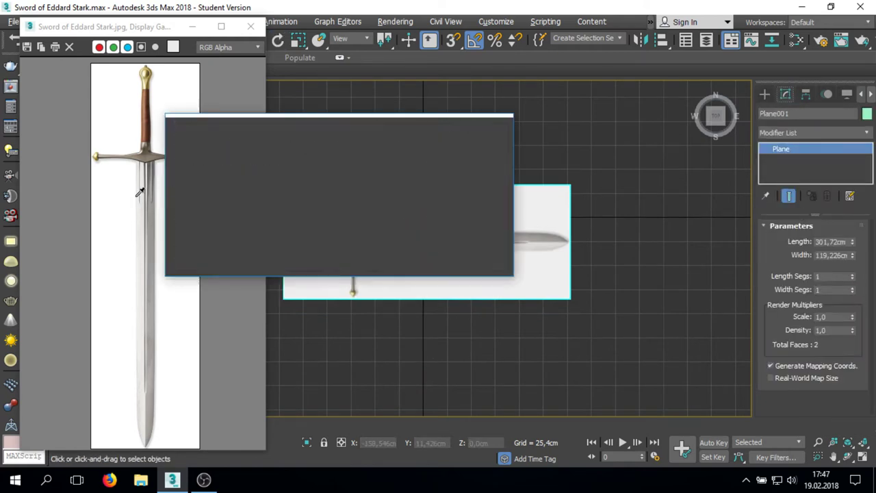
pyautogui.doubleClick(830, 255)
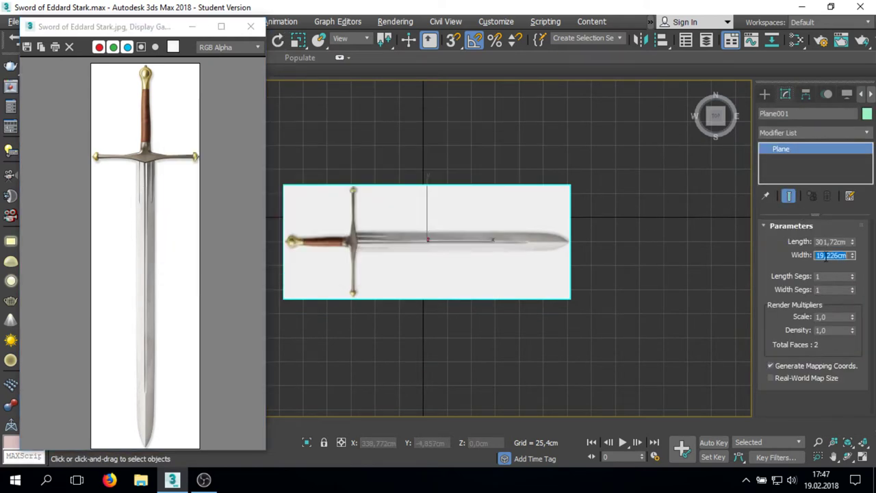
pyautogui.write('339')
pyautogui.doubleClick(826, 242)
pyautogui.write('1200')
pyautogui.press('Return')
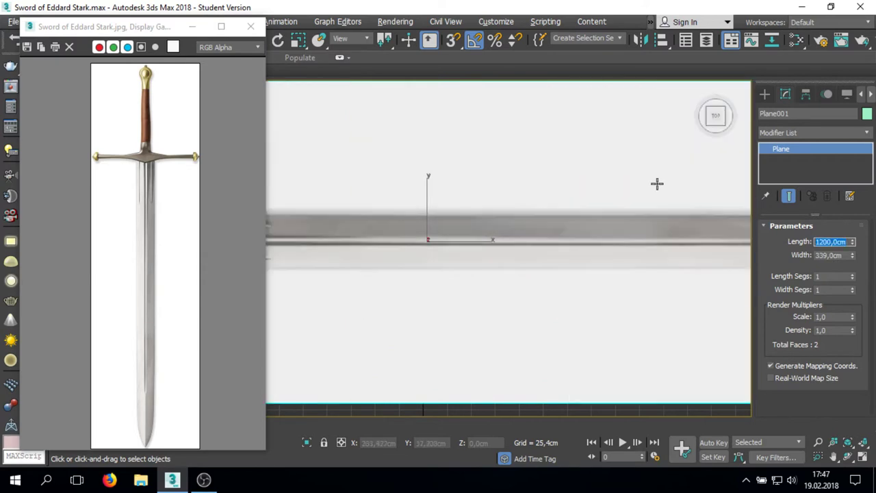
pyautogui.scroll(-3, 554, 230)
pyautogui.click(251, 26)
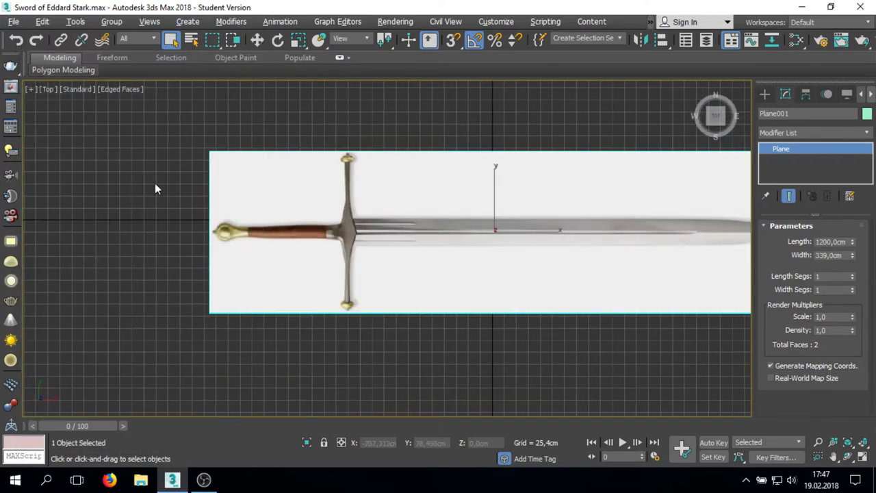
pyautogui.scroll(-3, 155, 185)
# - Set the plane's object colour to black and open its Object Properties
pyautogui.click(867, 114)
pyautogui.click(531, 270)
pyautogui.click(504, 307)
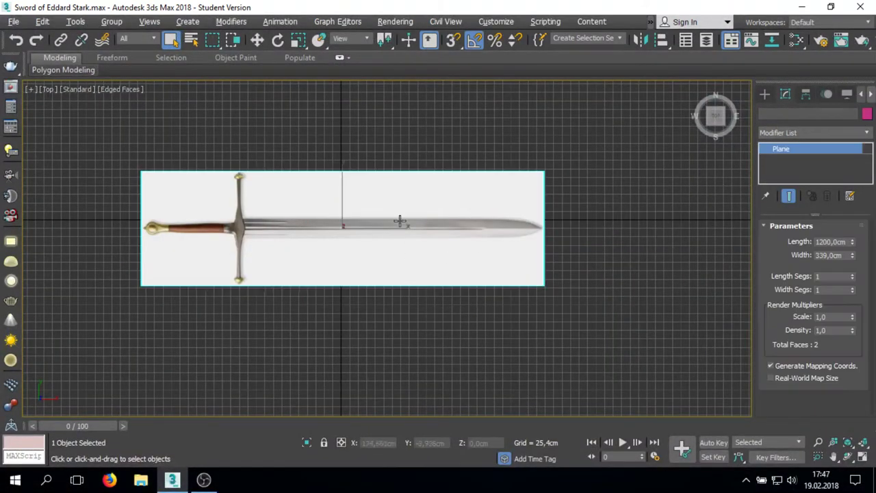
pyautogui.rightClick(342, 206)
pyautogui.click(245, 299)
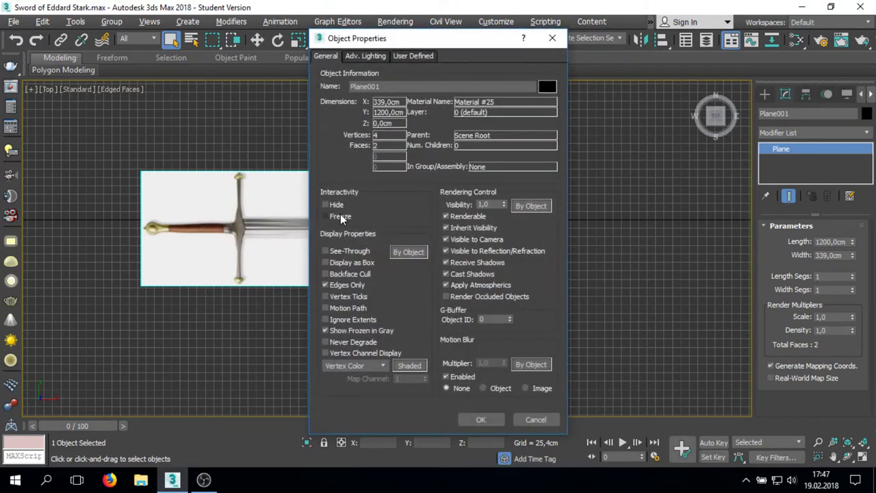
# - Make the sword reference plane non-renderable and freeze it
pyautogui.click(447, 217)
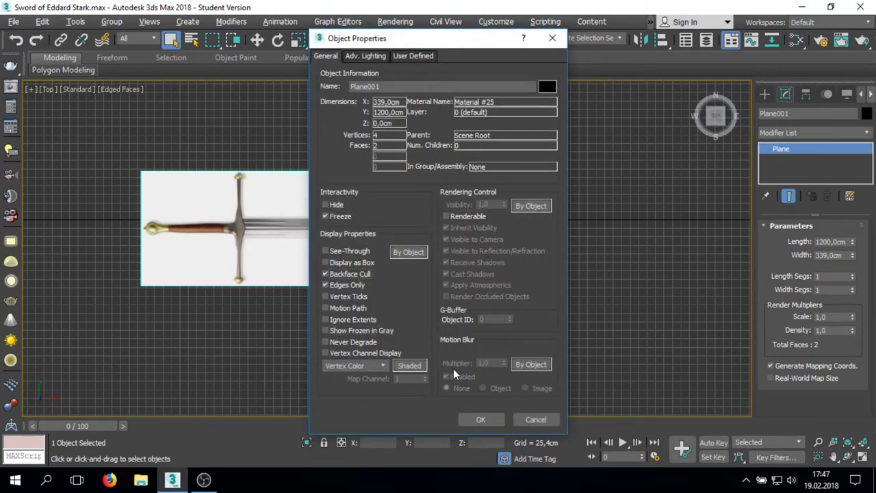
pyautogui.click(481, 419)
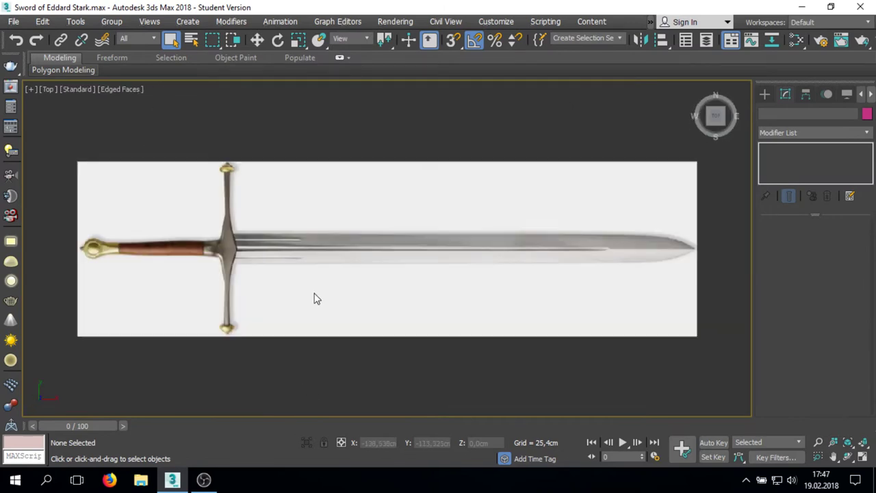
pyautogui.scroll(-2, 316, 299)
pyautogui.rightClick(308, 208)
pyautogui.click(322, 219)
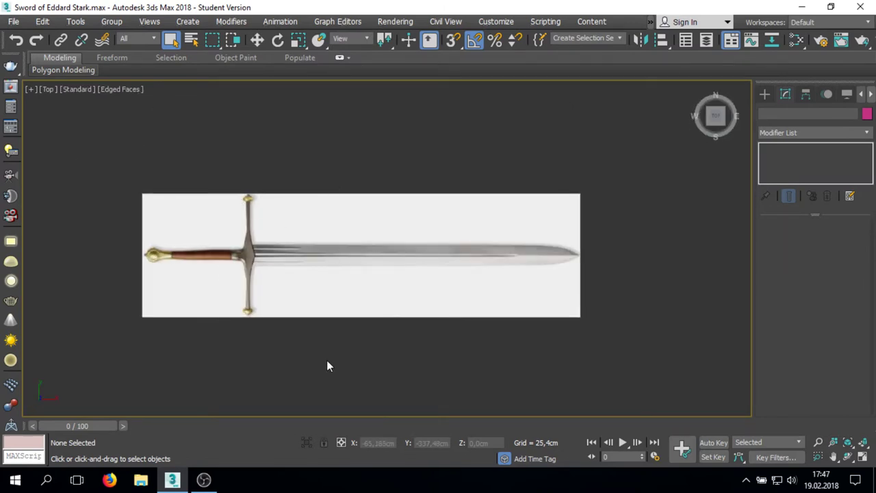
pyautogui.rightClick(295, 175)
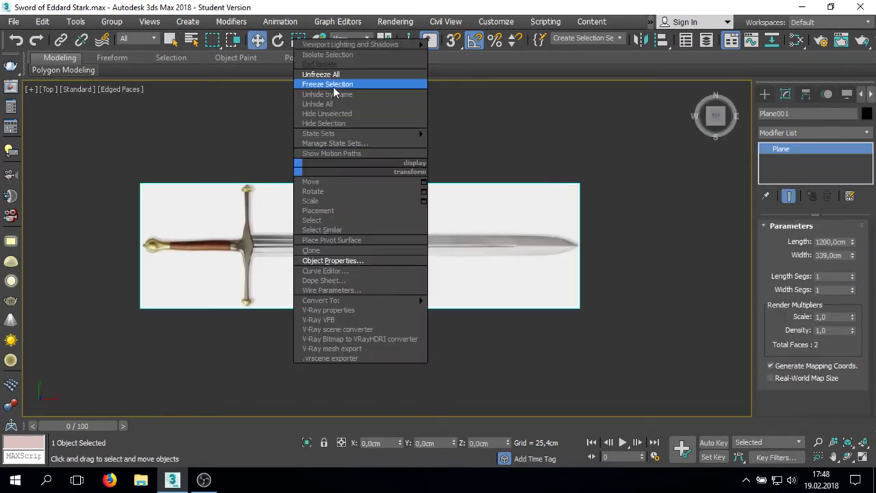
pyautogui.click(333, 85)
# - Draw a new plane, Plane002, over the sword's grip
pyautogui.click(765, 93)
pyautogui.click(837, 226)
pyautogui.scroll(10, 475, 213)
pyautogui.moveTo(481, 212)
pyautogui.mouseDown()
pyautogui.moveTo(425, 249)
pyautogui.moveTo(114, 276)
pyautogui.mouseUp()
# - Raise the grip plane to Z 0.2 cm, make it see-through, and convert it to Editable Poly
pyautogui.write('w')
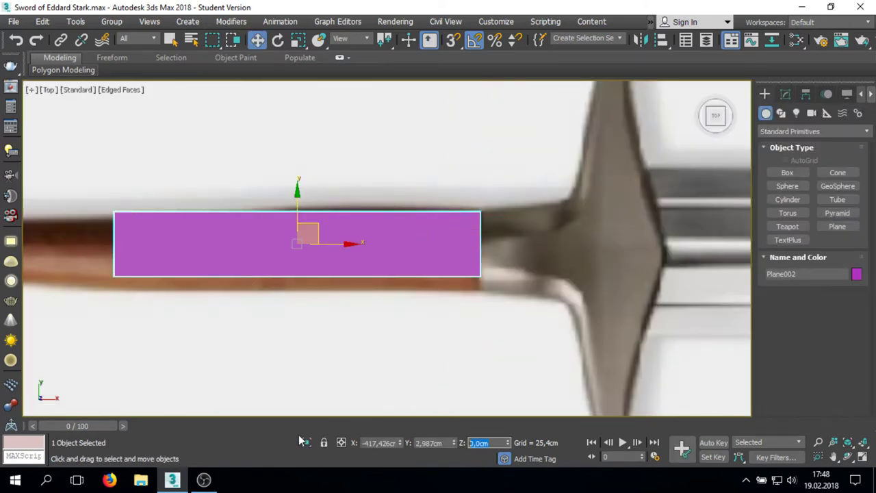
pyautogui.write('0,2')
pyautogui.press('Return')
pyautogui.click(322, 370)
pyautogui.click(391, 258)
pyautogui.hotkey('alt', 'x')
pyautogui.rightClick(508, 140)
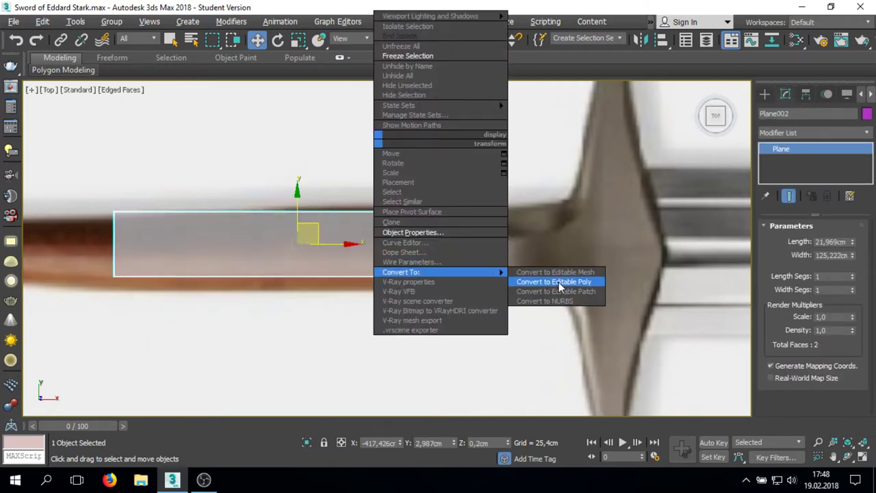
pyautogui.click(558, 282)
# - Stretch the plane's end vertices from the pommel edge to the crossguard
pyautogui.scroll(3, 275, 224)
pyautogui.scroll(-3, 268, 208)
pyautogui.moveTo(415, 344); pyautogui.dragTo(415, 344)
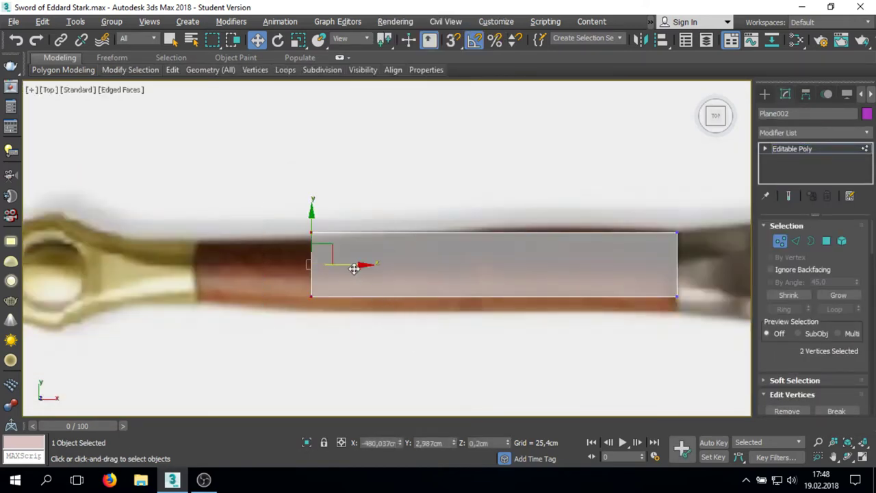
pyautogui.moveTo(356, 264); pyautogui.dragTo(244, 260)
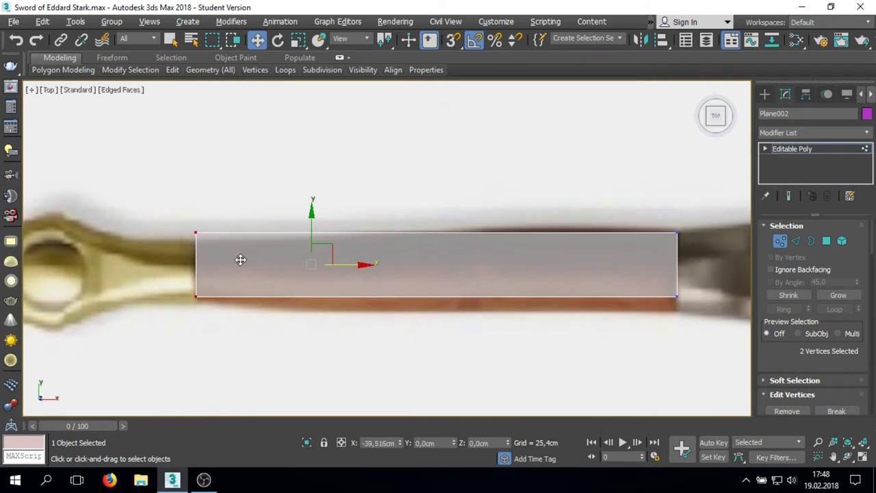
pyautogui.click(677, 233)
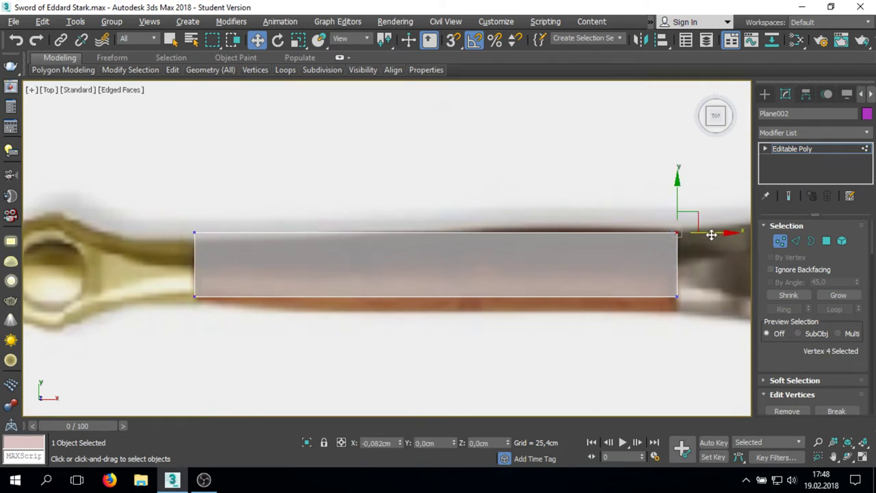
pyautogui.moveTo(724, 338); pyautogui.dragTo(716, 321)
pyautogui.moveTo(714, 264); pyautogui.dragTo(741, 272)
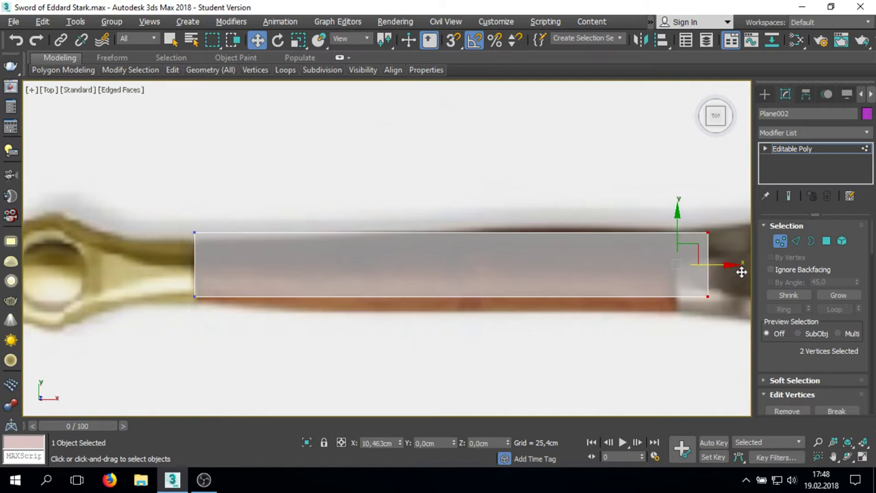
pyautogui.moveTo(708, 232); pyautogui.dragTo(708, 234)
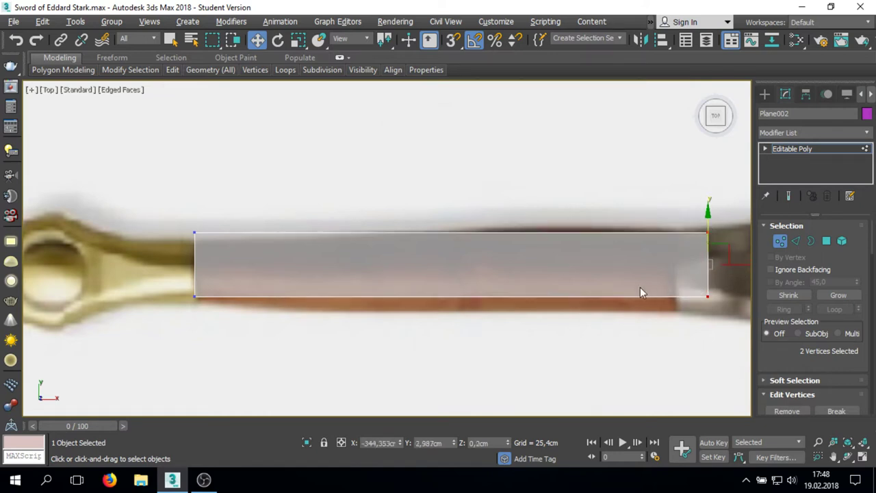
# - Connect nine vertical edges across the grip plane
pyautogui.press('2')
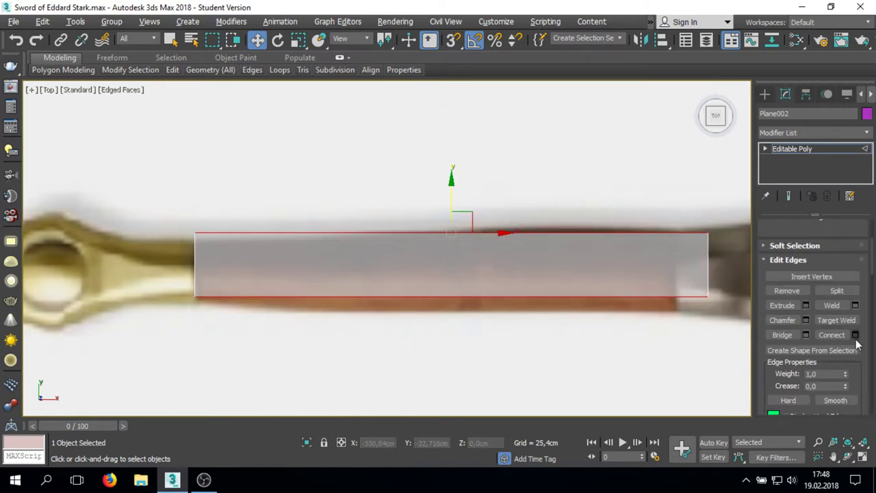
pyautogui.click(855, 335)
pyautogui.moveTo(409, 256); pyautogui.dragTo(408, 226)
pyautogui.click(393, 311)
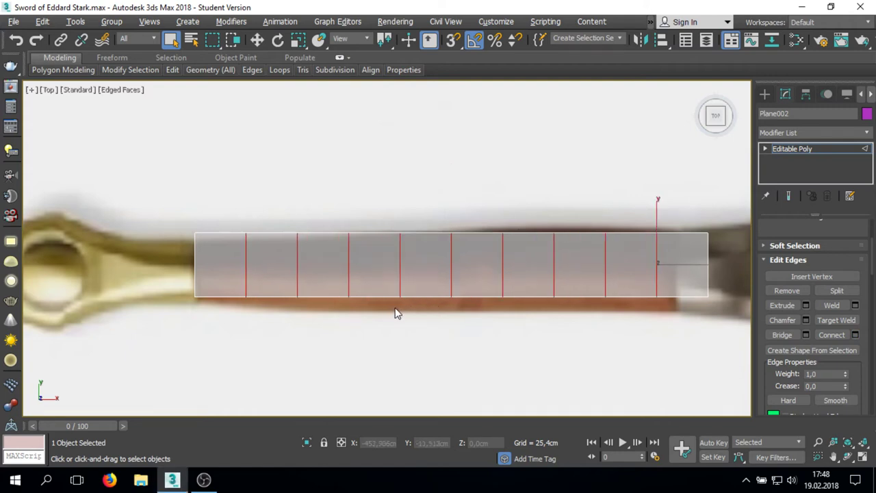
# - Add an FFD 4x4x4 modifier to the grip plane
pyautogui.click(795, 133)
pyautogui.scroll(-10, 801, 164)
pyautogui.click(804, 187)
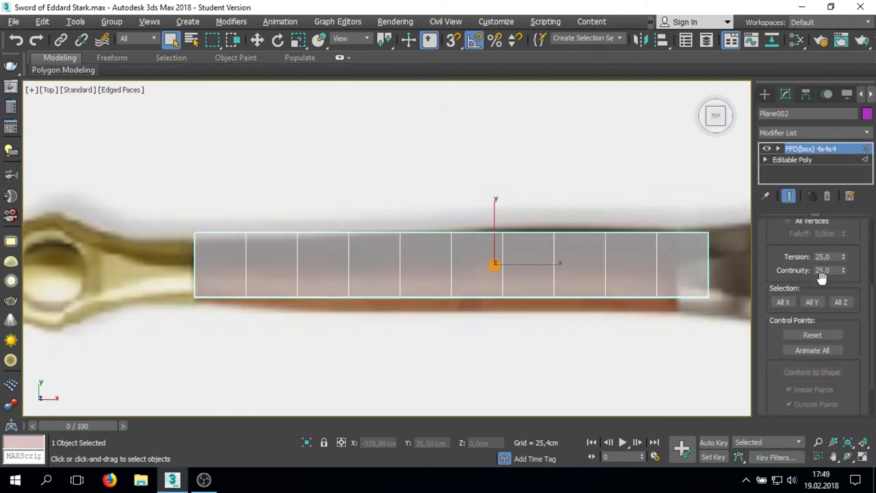
pyautogui.click(827, 196)
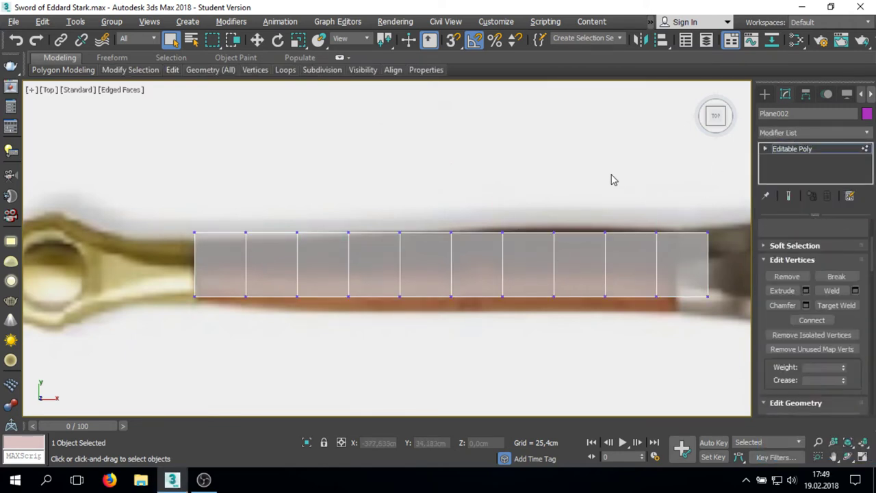
pyautogui.click(796, 133)
pyautogui.scroll(-10, 798, 167)
pyautogui.click(798, 167)
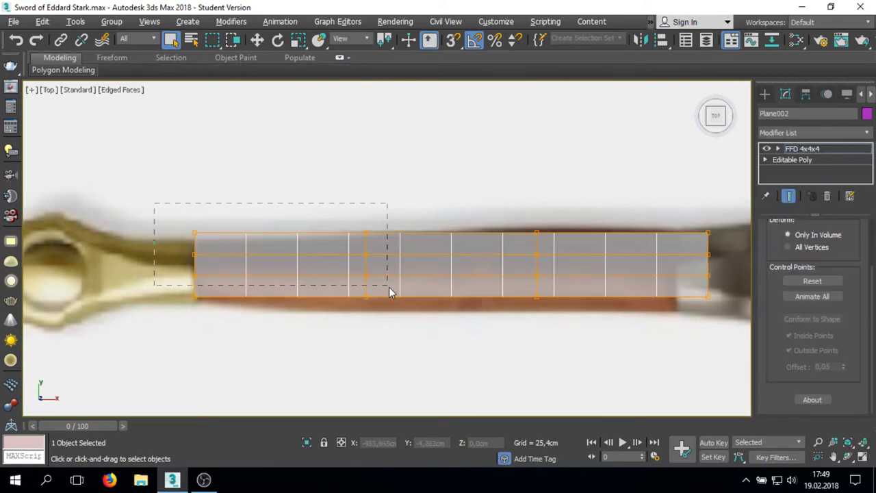
# - Move the FFD lattice points so the grip's top edge tapers along the reference
pyautogui.press('w')
pyautogui.moveTo(279, 200); pyautogui.dragTo(279, 207)
pyautogui.moveTo(166, 210); pyautogui.dragTo(219, 290)
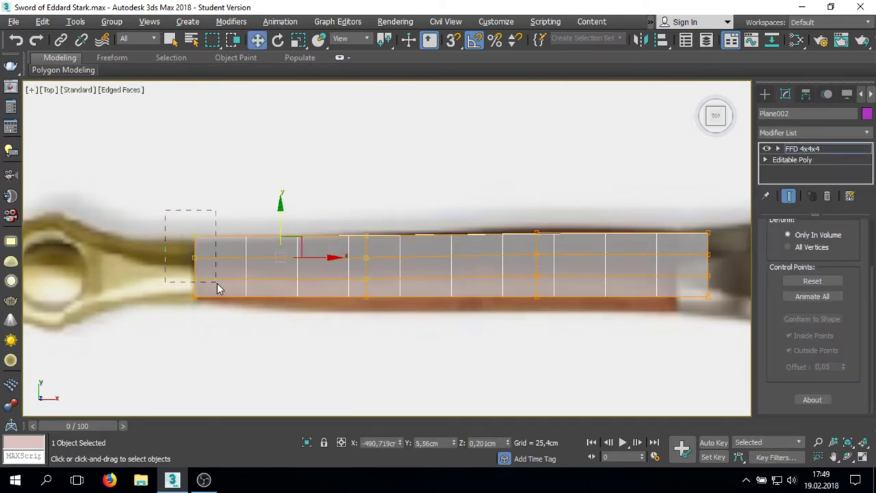
pyautogui.moveTo(196, 205); pyautogui.dragTo(195, 216)
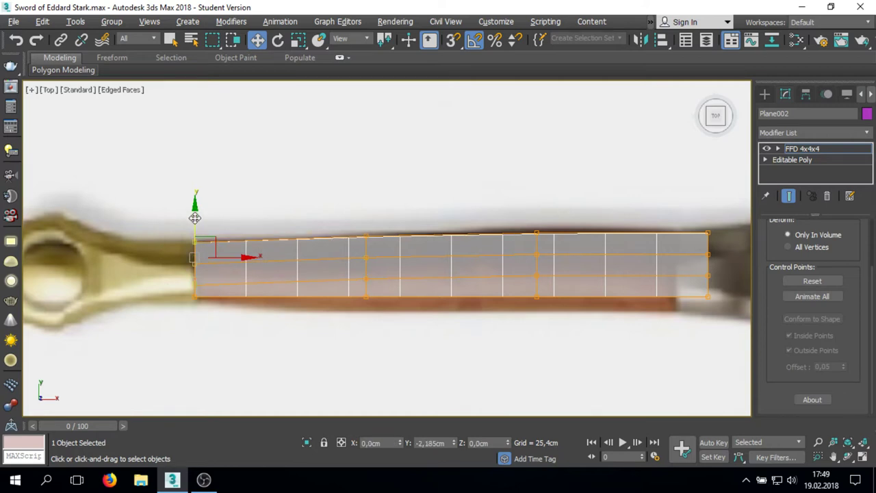
pyautogui.moveTo(413, 291); pyautogui.dragTo(364, 220)
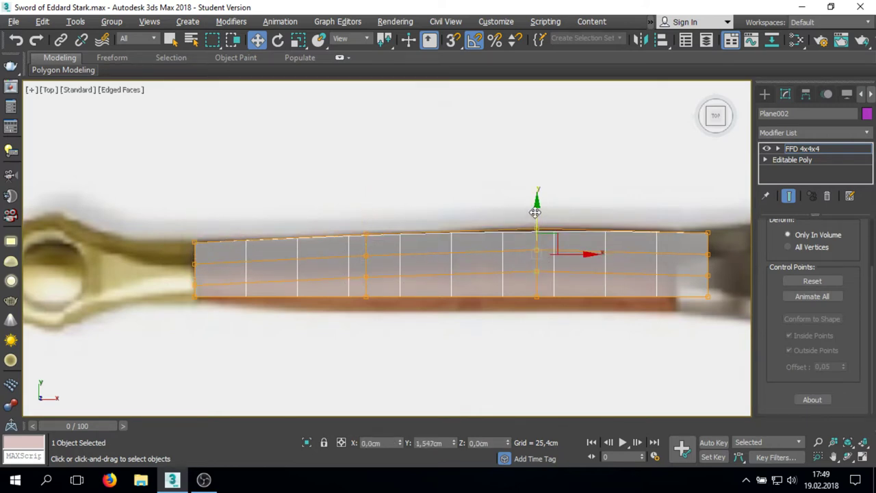
pyautogui.moveTo(626, 219); pyautogui.dragTo(622, 213)
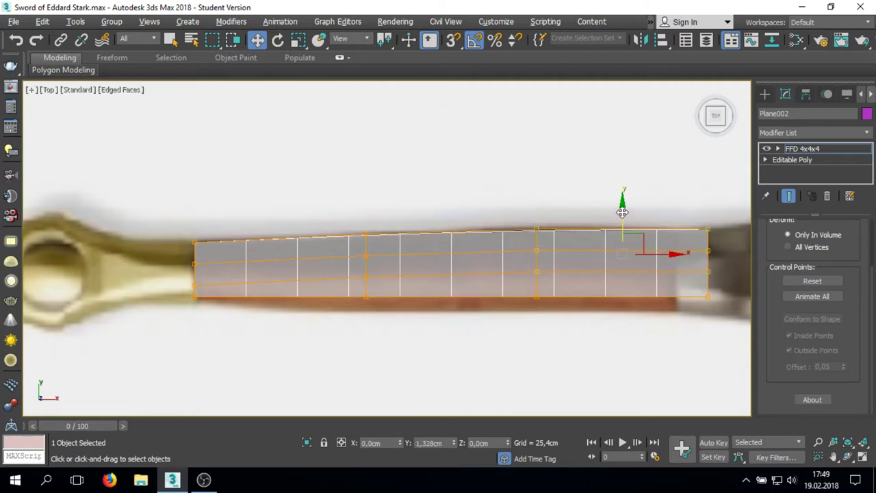
pyautogui.click(258, 302)
# - Collapse the tapered grip back into an Editable Poly
pyautogui.rightClick(477, 174)
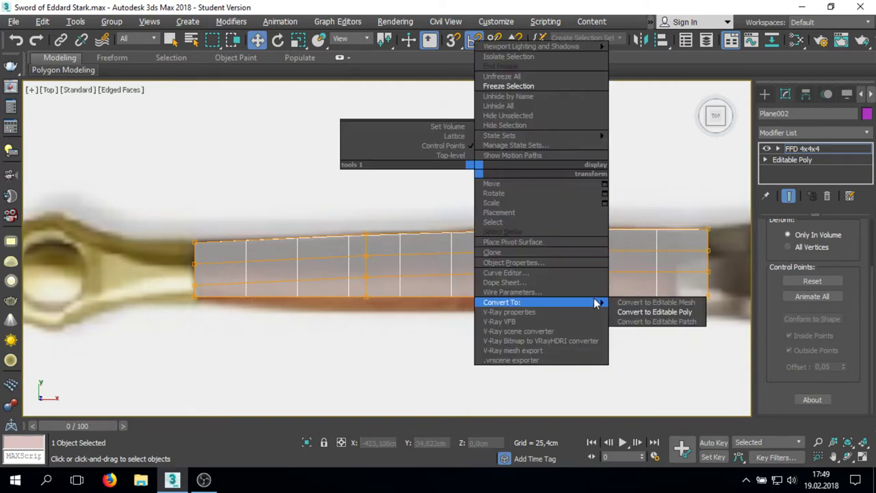
pyautogui.click(640, 309)
pyautogui.press('2')
pyautogui.moveTo(177, 261); pyautogui.dragTo(207, 262, button='middle')
# - Shift-drag the grip's left edge to extend a new strip over the pommel
pyautogui.scroll(2, 207, 263)
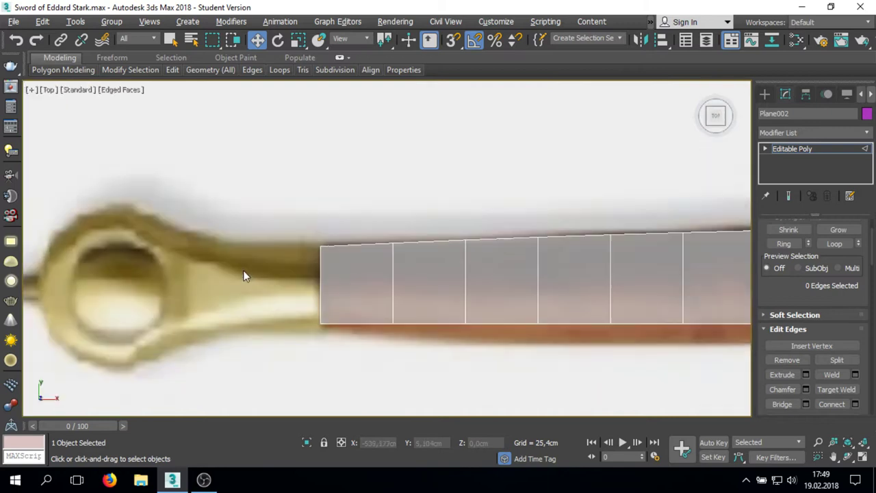
pyautogui.click(319, 288)
pyautogui.keyDown('shift'); pyautogui.moveTo(362, 285); pyautogui.dragTo(80, 292); pyautogui.keyUp('shift')
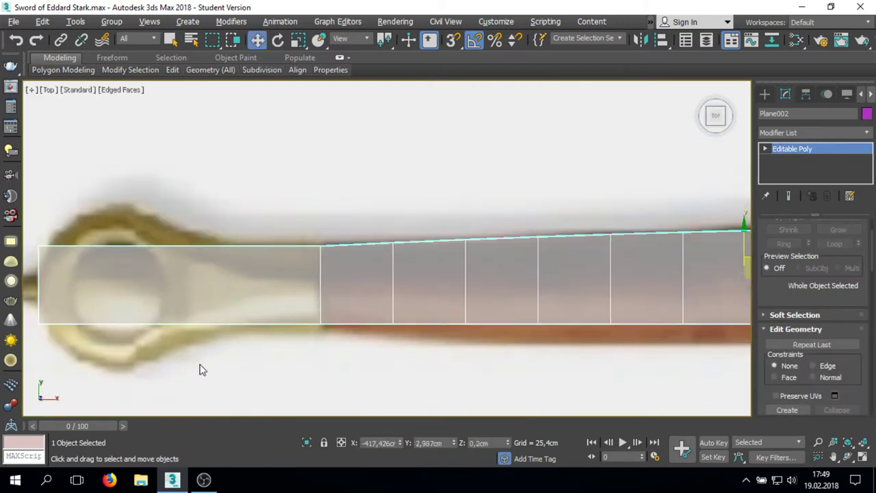
# - Connect the strip's top and bottom edges with eight vertical edges
pyautogui.click(242, 248)
pyautogui.click(855, 404)
pyautogui.moveTo(393, 255); pyautogui.dragTo(396, 275)
pyautogui.click(394, 312)
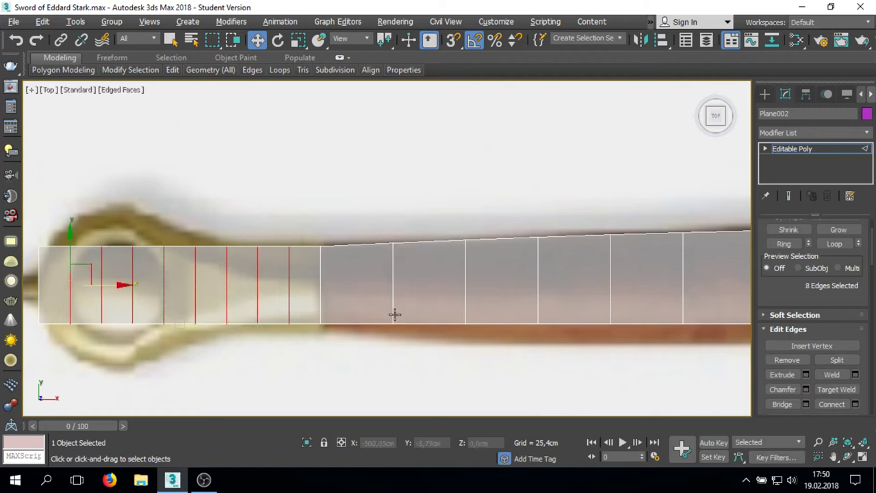
pyautogui.click(254, 352)
# - Select the pommel strip's polygons to receive a modifier
pyautogui.press('4')
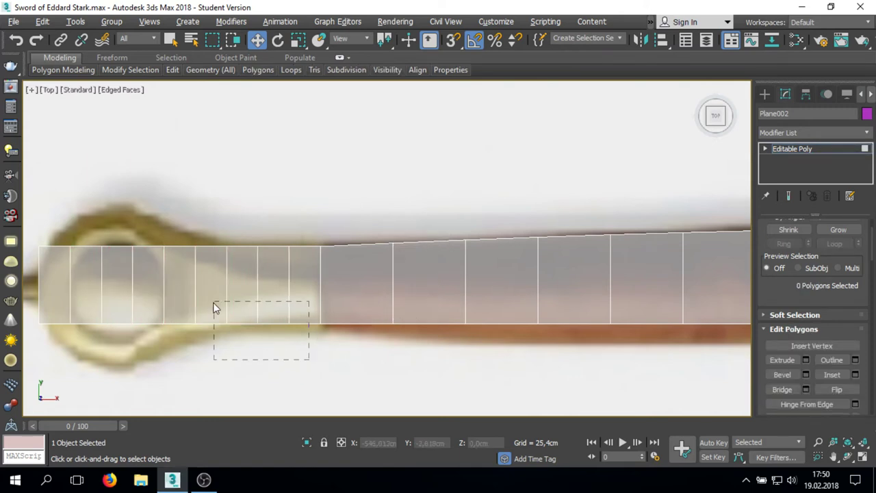
pyautogui.moveTo(214, 308); pyautogui.dragTo(65, 232)
pyautogui.click(812, 132)
# - Add an FFD 4x4x4 to the pommel polygons and raise its top edge
pyautogui.press('f')
pyautogui.click(805, 168)
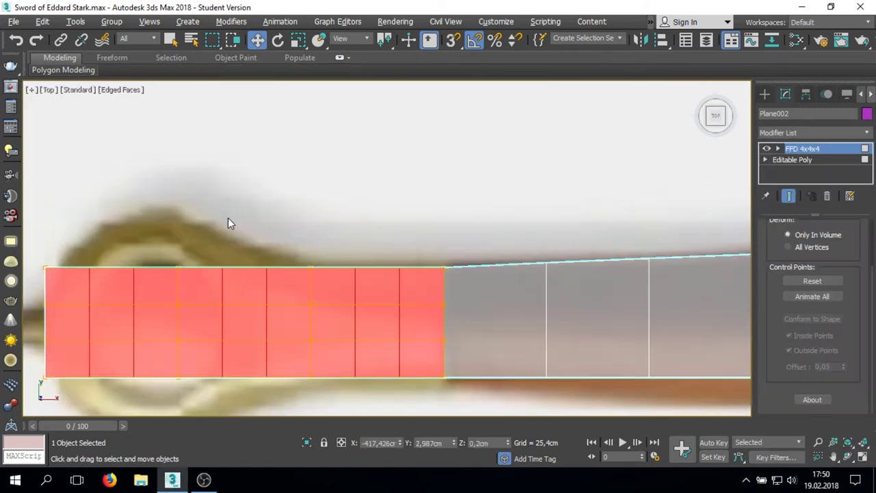
pyautogui.press('1')
pyautogui.moveTo(288, 243); pyautogui.dragTo(330, 297)
pyautogui.moveTo(309, 238); pyautogui.dragTo(314, 244)
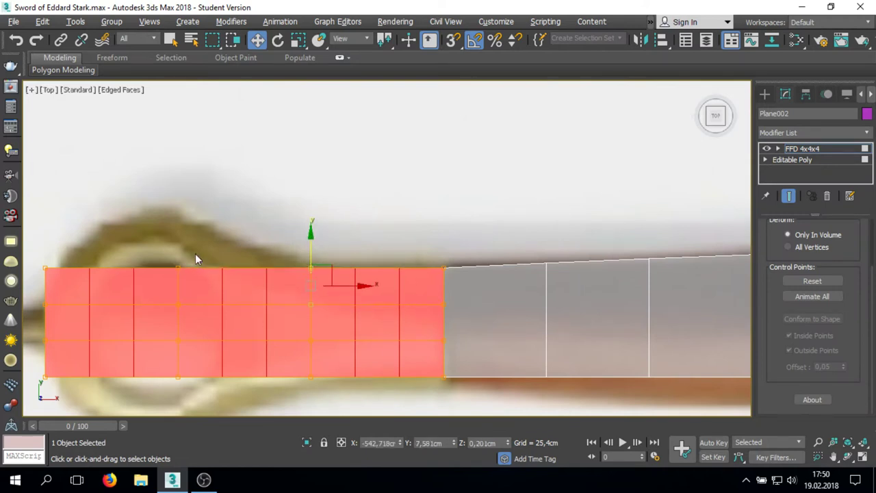
pyautogui.moveTo(181, 247)
pyautogui.mouseDown()
pyautogui.moveTo(182, 202)
pyautogui.moveTo(180, 217)
pyautogui.mouseUp()
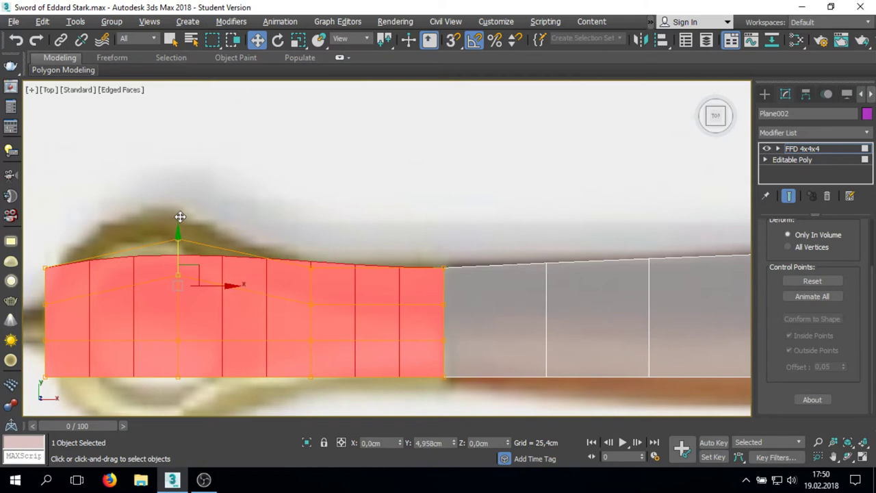
# - Bake this first lattice deformation into the editable poly
pyautogui.scroll(-4, 309, 229)
pyautogui.scroll(5, 308, 229)
pyautogui.scroll(-2, 290, 212)
pyautogui.rightClick(503, 176)
pyautogui.click(657, 325)
# - Reselect the pommel polygons and add a fresh FFD 4x4x4
pyautogui.press('4')
pyautogui.moveTo(580, 364)
pyautogui.mouseDown()
pyautogui.moveTo(458, 183)
pyautogui.moveTo(442, 178)
pyautogui.mouseUp()
pyautogui.click(813, 132)
pyautogui.click(794, 144)
pyautogui.scroll(2, 353, 224)
# - Pull the top lattice points up to bulge the pommel's top
pyautogui.moveTo(333, 210); pyautogui.dragTo(387, 257)
pyautogui.moveTo(365, 225); pyautogui.dragTo(342, 179)
pyautogui.moveTo(215, 209); pyautogui.dragTo(253, 303)
pyautogui.moveTo(236, 240)
pyautogui.mouseDown()
pyautogui.moveTo(226, 133)
pyautogui.moveTo(239, 141)
pyautogui.mouseUp()
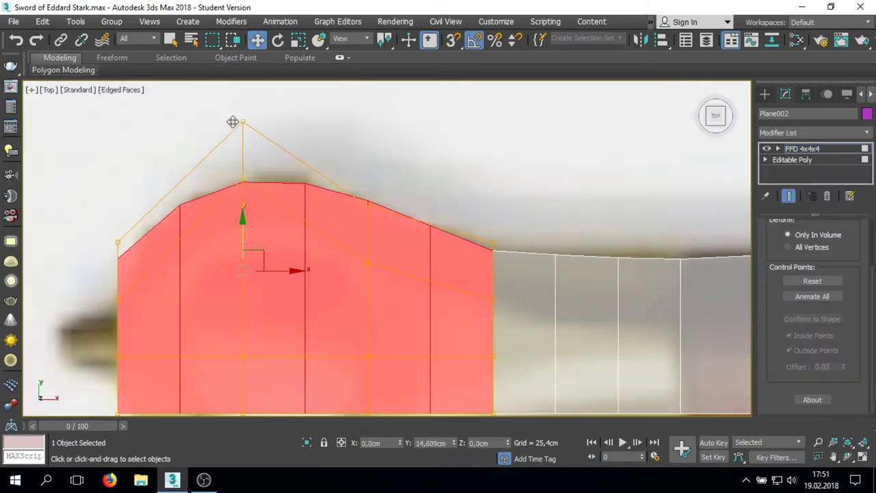
pyautogui.click(243, 141)
pyautogui.moveTo(513, 311); pyautogui.dragTo(514, 310)
# - Raise the left edge slightly and lift the top point higher to round the pommel
pyautogui.scroll(-3, 488, 219)
pyautogui.moveTo(277, 204); pyautogui.dragTo(319, 270)
pyautogui.moveTo(311, 217); pyautogui.dragTo(314, 205)
pyautogui.click(362, 182)
pyautogui.moveTo(361, 155); pyautogui.dragTo(360, 131)
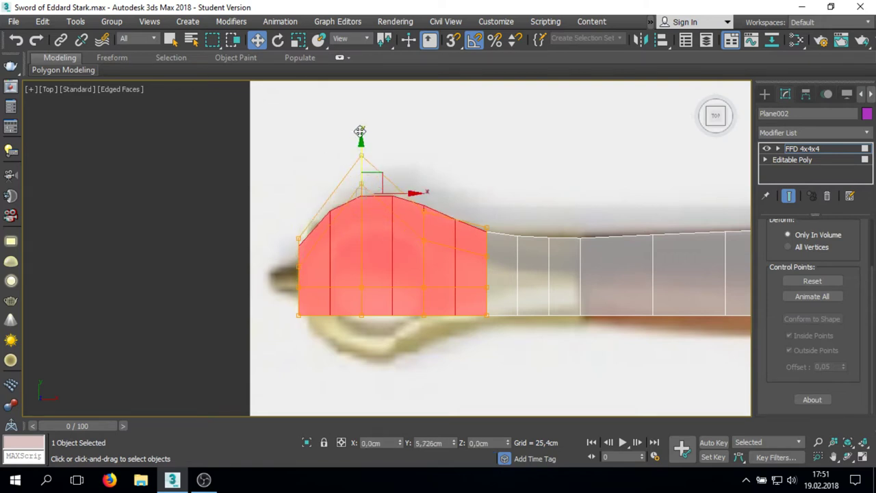
pyautogui.click(299, 263)
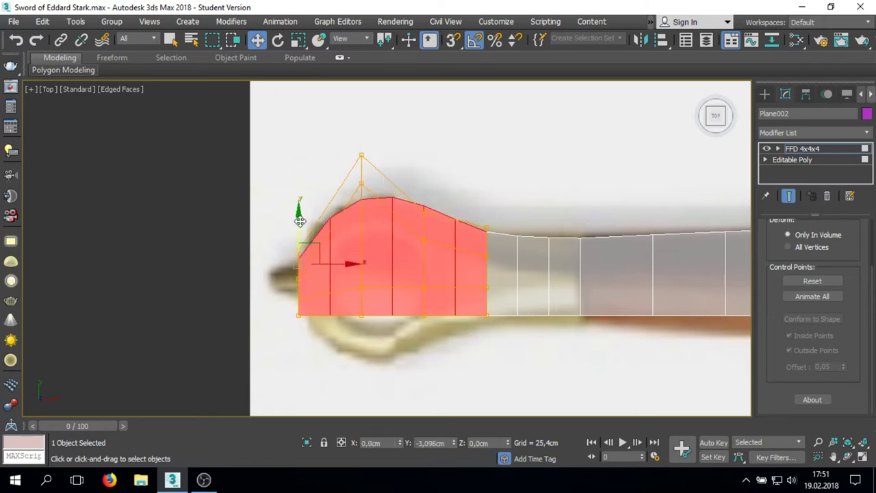
# - Collapse the rounded pommel lattice into the Editable Poly
pyautogui.scroll(-4, 254, 342)
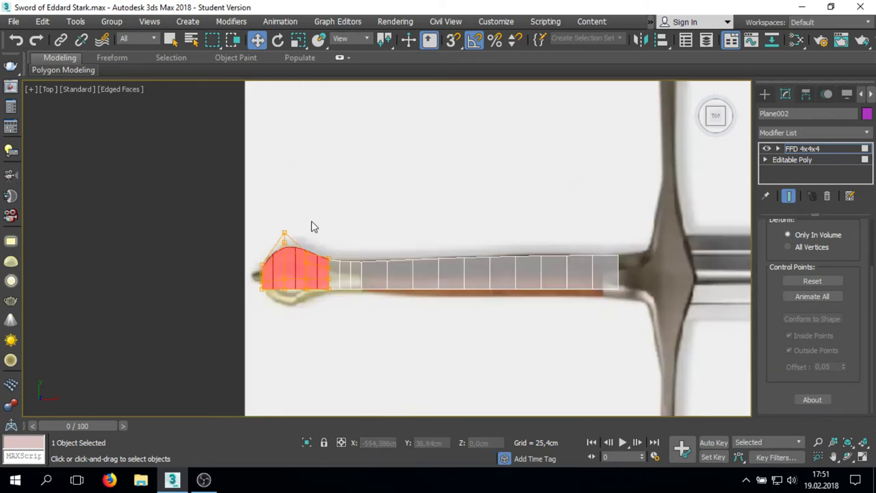
pyautogui.scroll(4, 313, 224)
pyautogui.rightClick(303, 220)
pyautogui.click(470, 367)
# - Ring-select the pommel's vertical edges from its leftmost edge, then clear that selection
pyautogui.scroll(2, 230, 345)
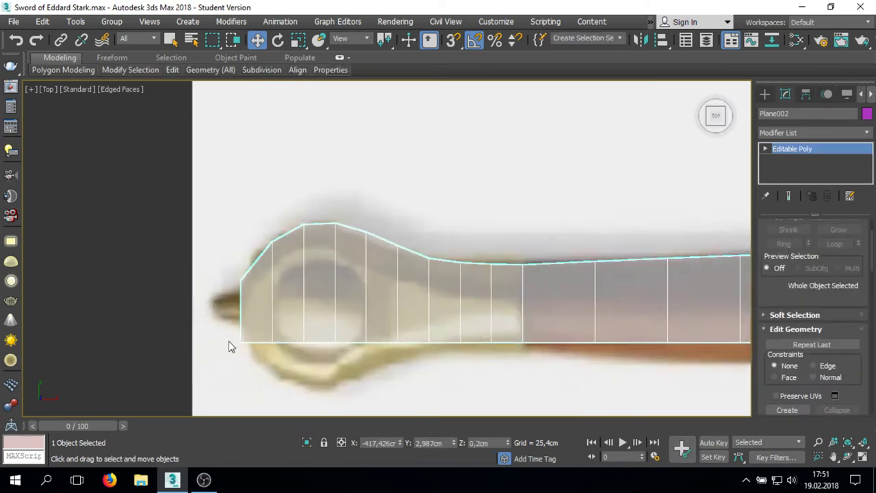
pyautogui.press('2')
pyautogui.scroll(-2, 290, 346)
pyautogui.scroll(2, 219, 300)
pyautogui.click(227, 306)
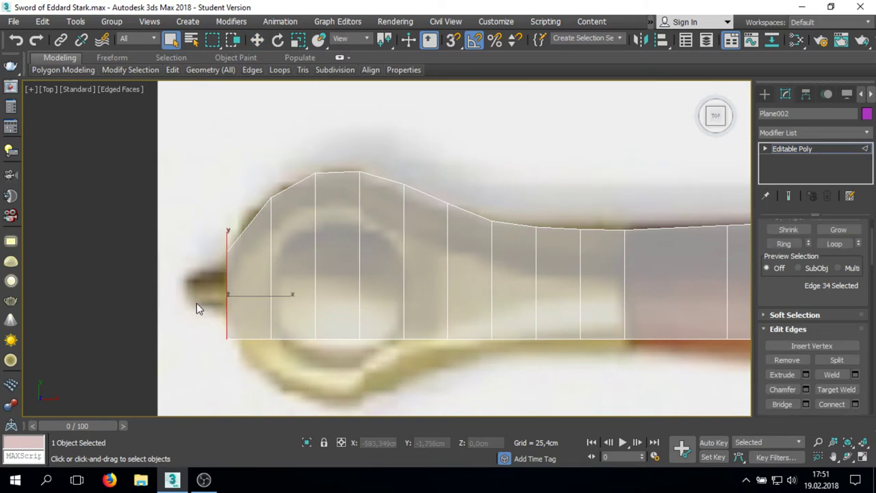
pyautogui.hotkey('alt', 'r')
pyautogui.scroll(-3, 137, 299)
pyautogui.scroll(1, 142, 304)
pyautogui.press('q')
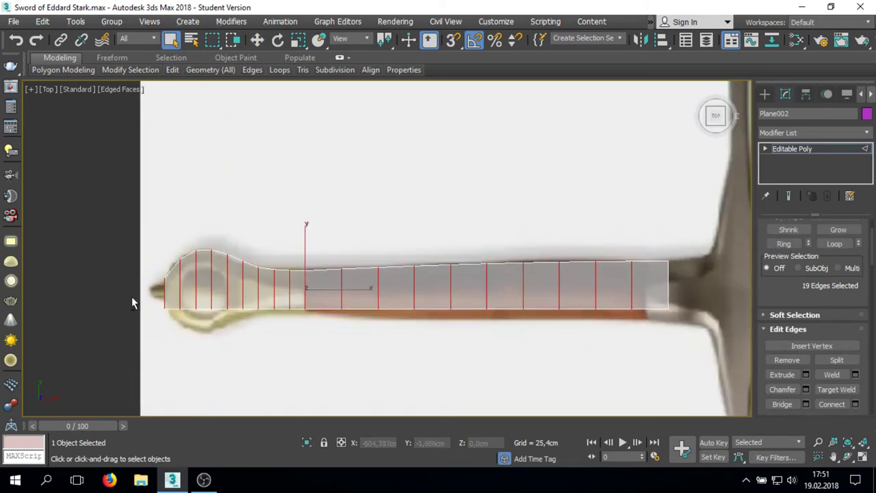
pyautogui.scroll(-3, 859, 303)
pyautogui.click(409, 327)
# - Select the plane's bottom edge loop and raise it to the hilt's centre line
pyautogui.click(394, 325)
pyautogui.doubleClick(391, 309)
pyautogui.press('w')
pyautogui.moveTo(369, 279); pyautogui.dragTo(367, 259)
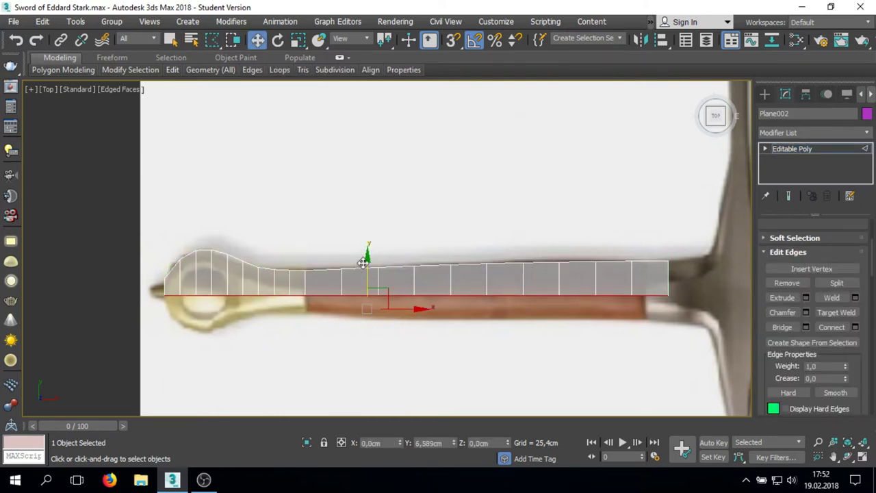
# - Nudge the pommel tip's upper-left and bottom-left vertices to match the reference outline
pyautogui.scroll(5, 107, 278)
pyautogui.press('1')
pyautogui.rightClick(328, 311)
pyautogui.click(310, 333)
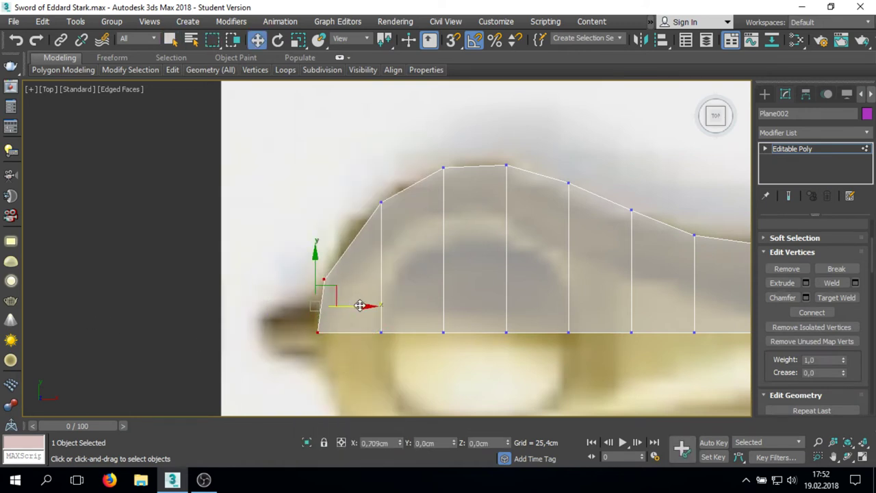
pyautogui.click(312, 333)
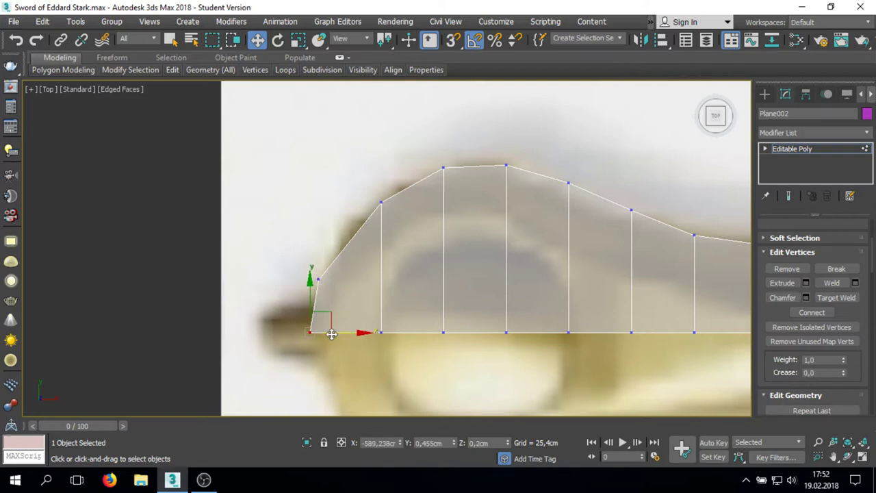
pyautogui.scroll(-3, 304, 370)
pyautogui.scroll(-2, 305, 369)
# - Add a Symmetry modifier, align the mirror plane, and collapse the hilt to Editable Poly
pyautogui.click(794, 149)
pyautogui.click(807, 133)
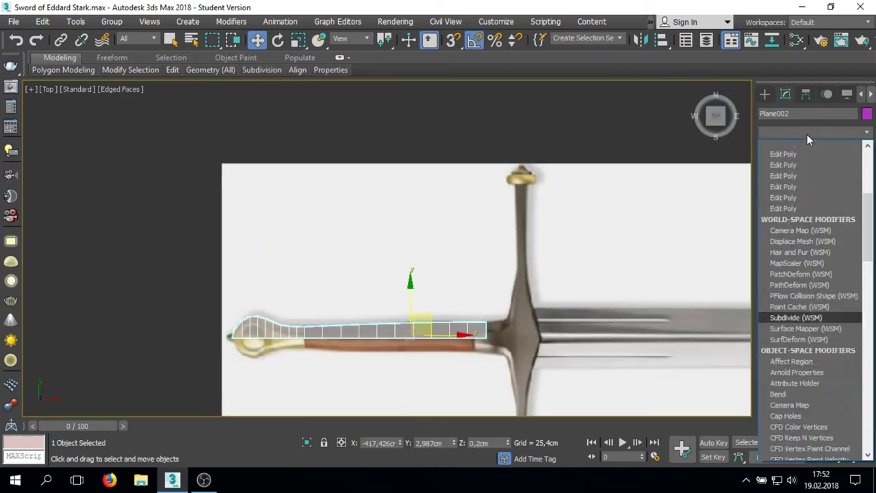
pyautogui.click(790, 288)
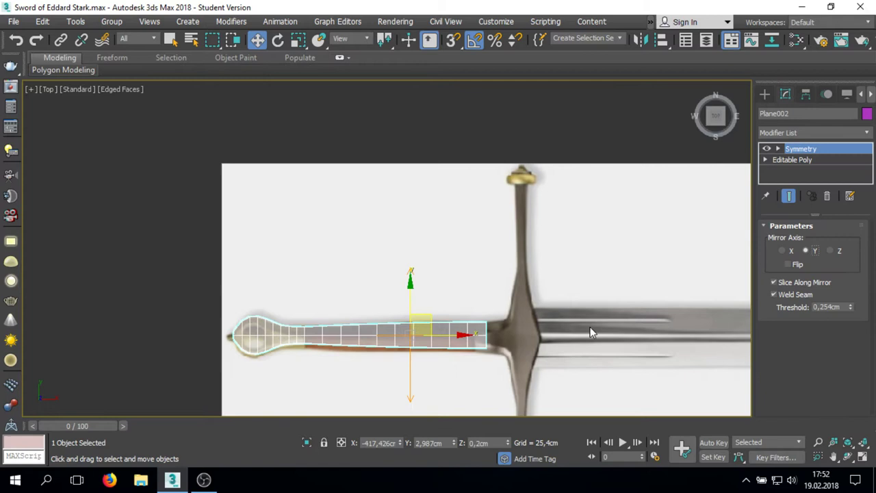
pyautogui.scroll(3, 590, 327)
pyautogui.moveTo(520, 295); pyautogui.dragTo(518, 291)
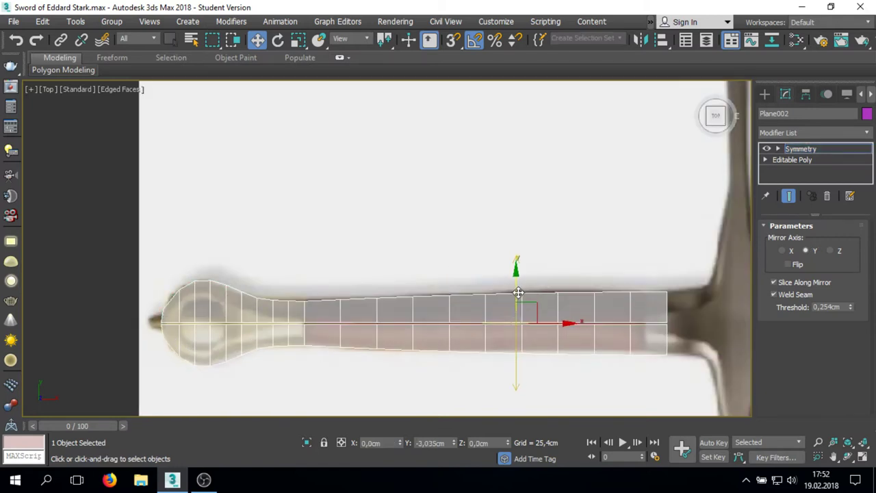
pyautogui.scroll(3, 174, 338)
pyautogui.rightClick(174, 338)
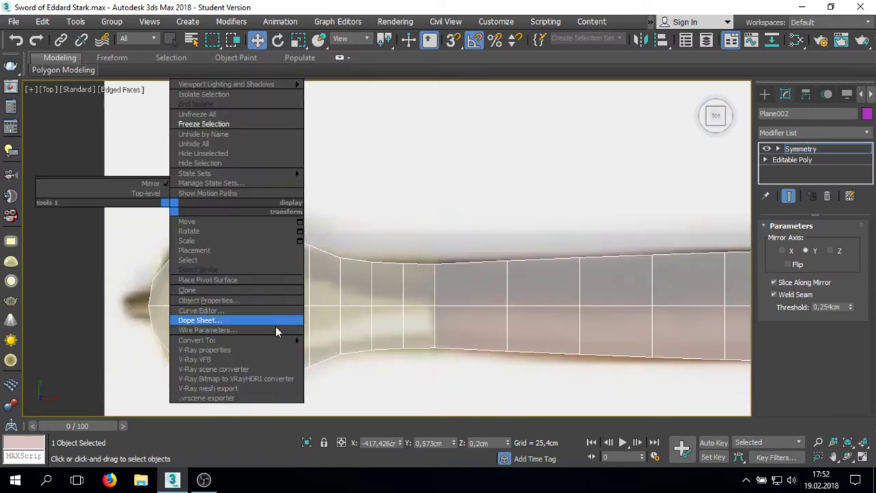
pyautogui.click(340, 349)
# - Remove the centre seam edge loop and the ring of edges across the grip
pyautogui.press('2')
pyautogui.doubleClick(211, 305)
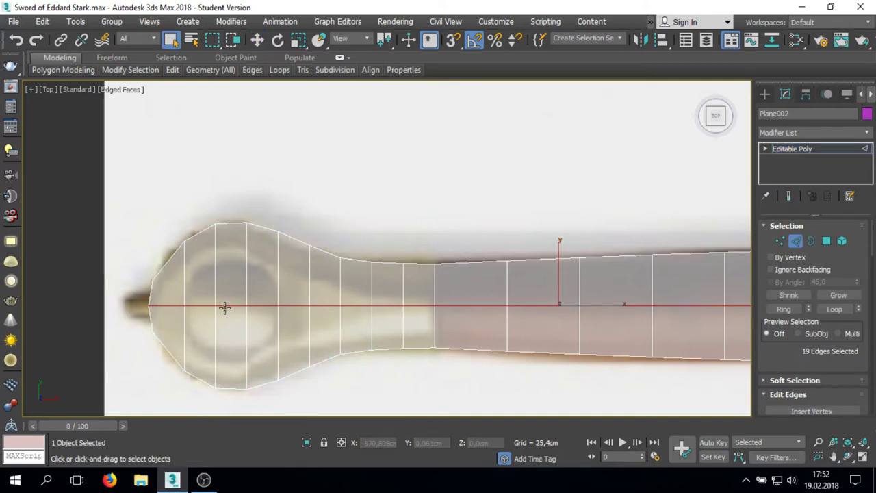
pyautogui.hotkey('ctrl', 'd')
pyautogui.scroll(-3, 172, 305)
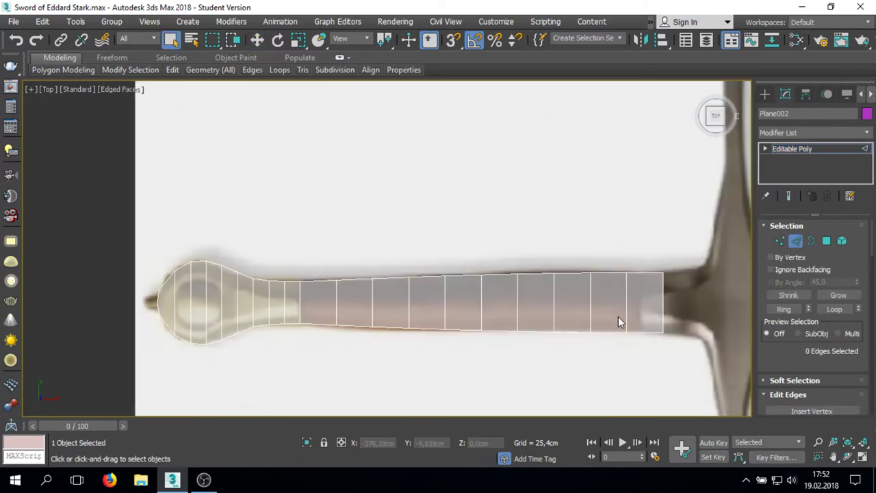
pyautogui.click(221, 305)
pyautogui.hotkey('alt', 'r')
pyautogui.hotkey('ctrl', 'BackSpace')
pyautogui.scroll(3, 155, 301)
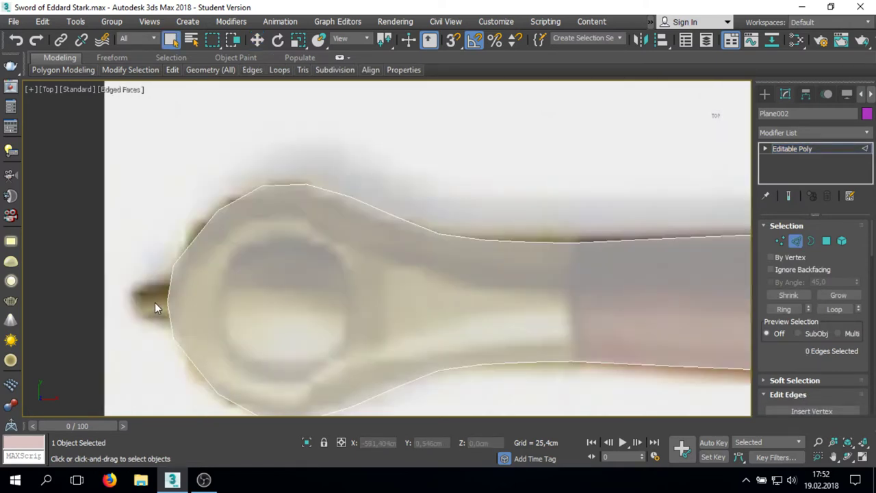
pyautogui.scroll(-1, 75, 290)
# - Inset the hilt polygon by about 6.9 cm to form a border strip
pyautogui.press('4')
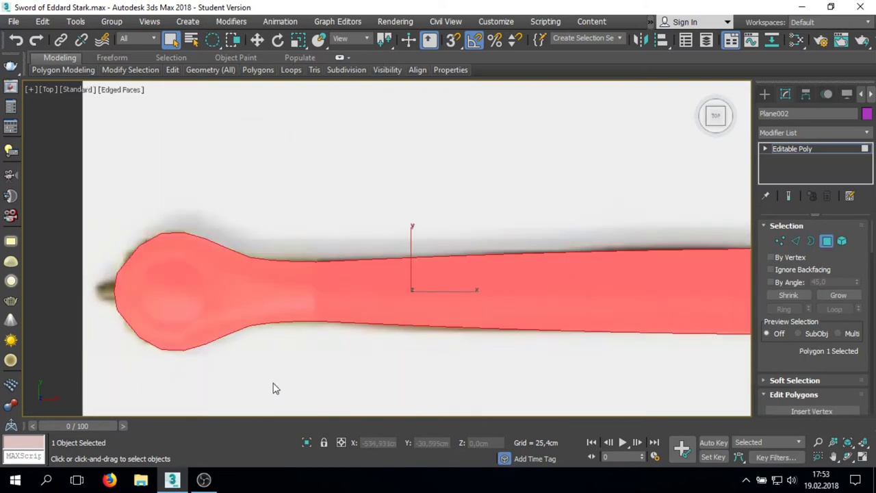
pyautogui.scroll(-2, 833, 331)
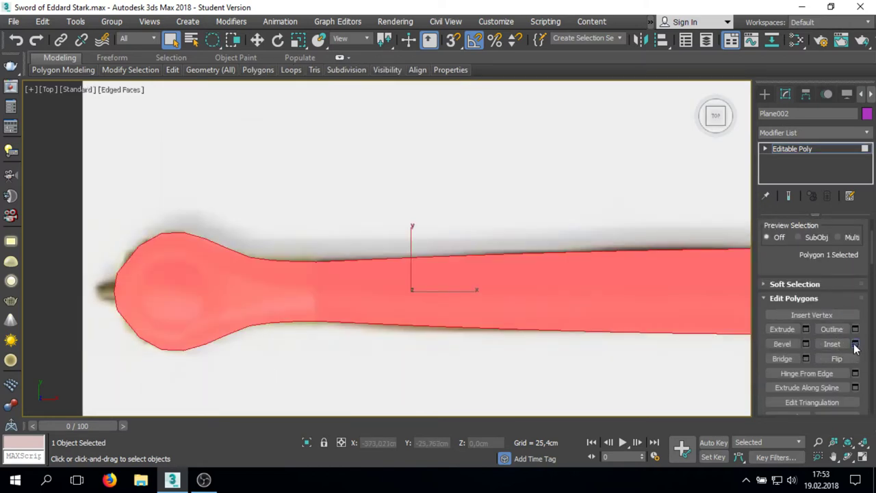
pyautogui.click(855, 343)
pyautogui.moveTo(395, 274); pyautogui.dragTo(401, 256)
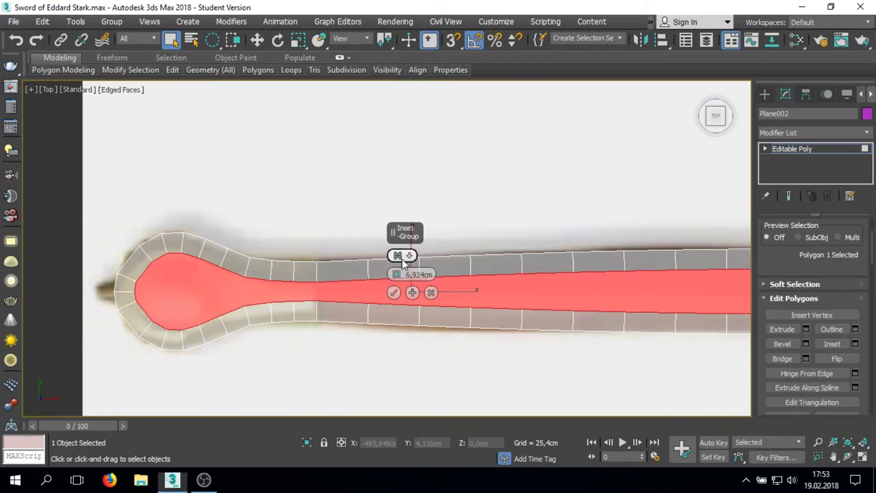
# - Delete the two end-cap faces near the crossguard
pyautogui.scroll(-5, 401, 255)
pyautogui.scroll(8, 382, 308)
pyautogui.scroll(3, 382, 308)
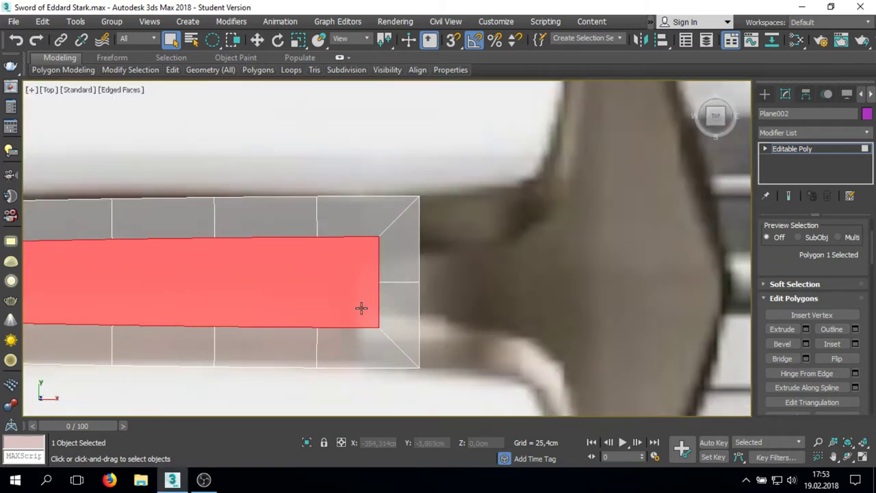
pyautogui.click(397, 286)
pyautogui.keyDown('ctrl'); pyautogui.click(406, 267); pyautogui.keyUp('ctrl')
pyautogui.press('Delete')
# - Snap the inner end vertices flush with the grip's end and select an edge there
pyautogui.press('1')
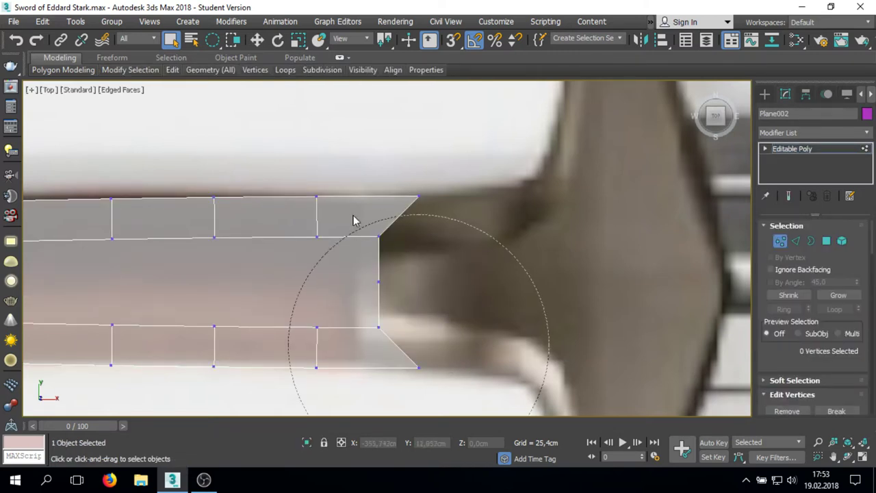
pyautogui.press('w')
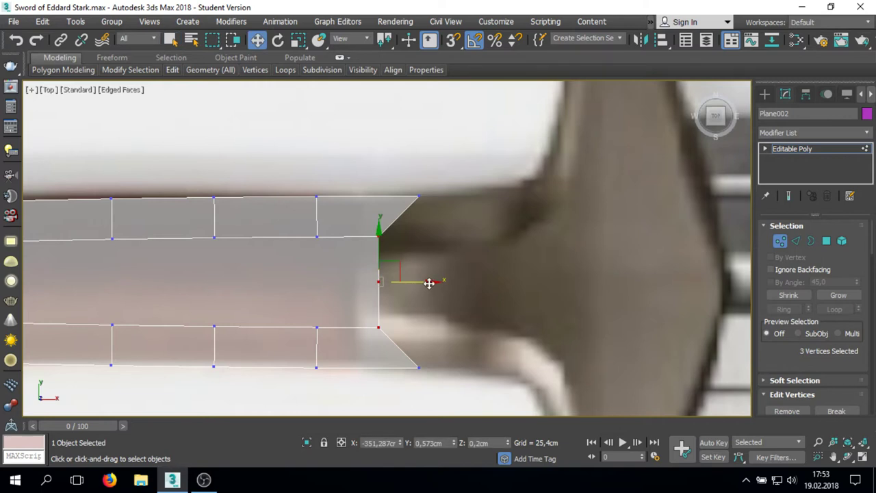
pyautogui.press('s')
pyautogui.moveTo(379, 281); pyautogui.dragTo(427, 274)
pyautogui.scroll(-3, 450, 237)
pyautogui.scroll(-2, 410, 260)
pyautogui.scroll(5, 226, 268)
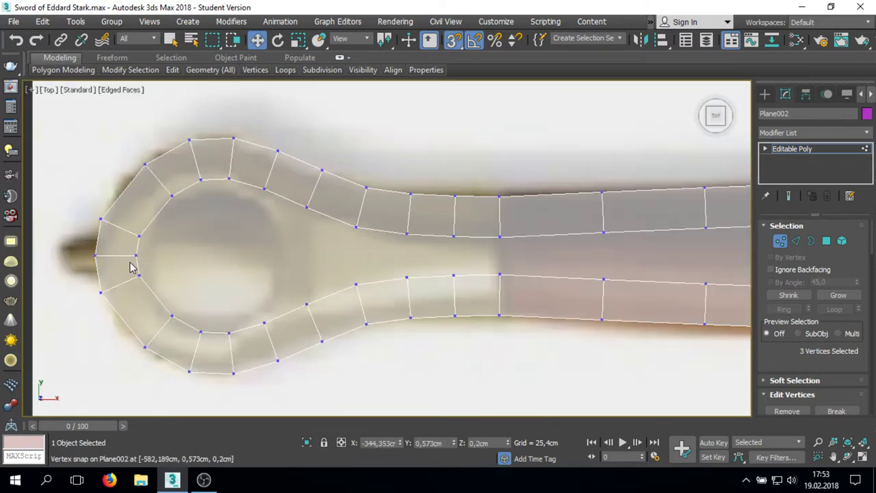
pyautogui.scroll(-5, 206, 269)
pyautogui.press('2')
pyautogui.scroll(5, 472, 267)
pyautogui.press('q')
pyautogui.click(472, 274)
# - Finish the cut along the grip's centre line and delete the lower half's faces
pyautogui.scroll(-5, 329, 269)
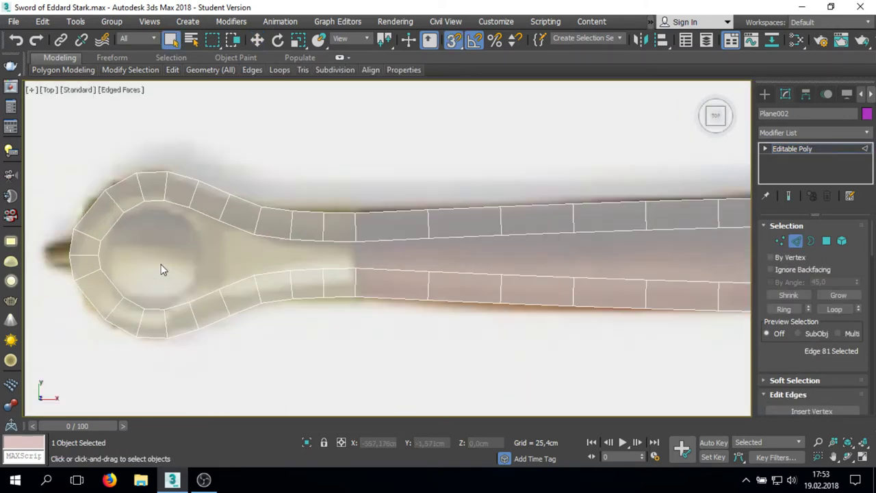
pyautogui.click(145, 304)
pyautogui.scroll(-1, 137, 288)
pyautogui.click(610, 290)
pyautogui.press('q')
pyautogui.press('1')
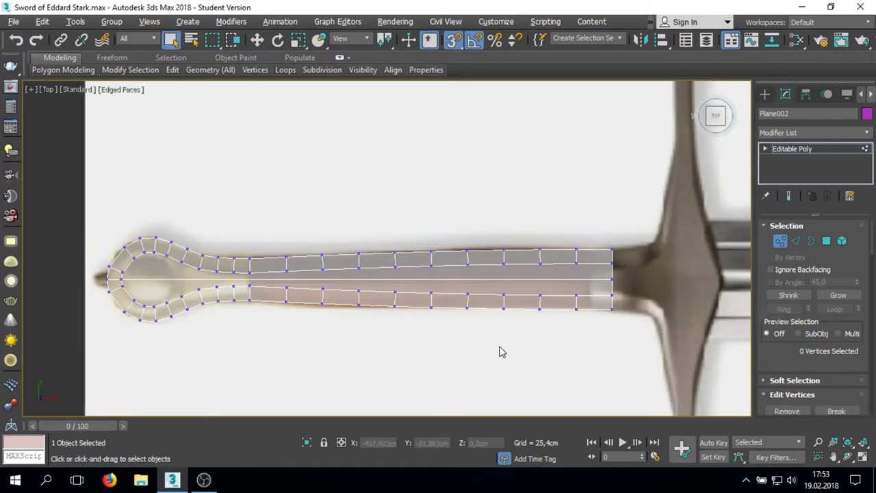
pyautogui.press('4')
pyautogui.moveTo(649, 366); pyautogui.dragTo(47, 285)
pyautogui.press('Delete')
# - Select the inner border edge loop, excluding the pommel's outer edges
pyautogui.scroll(3, 131, 280)
pyautogui.scroll(2, 128, 264)
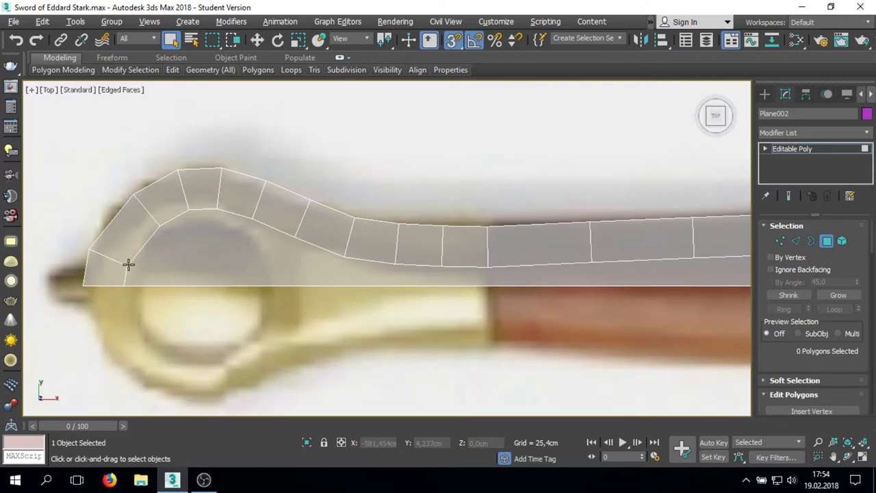
pyautogui.press('2')
pyautogui.click(134, 260)
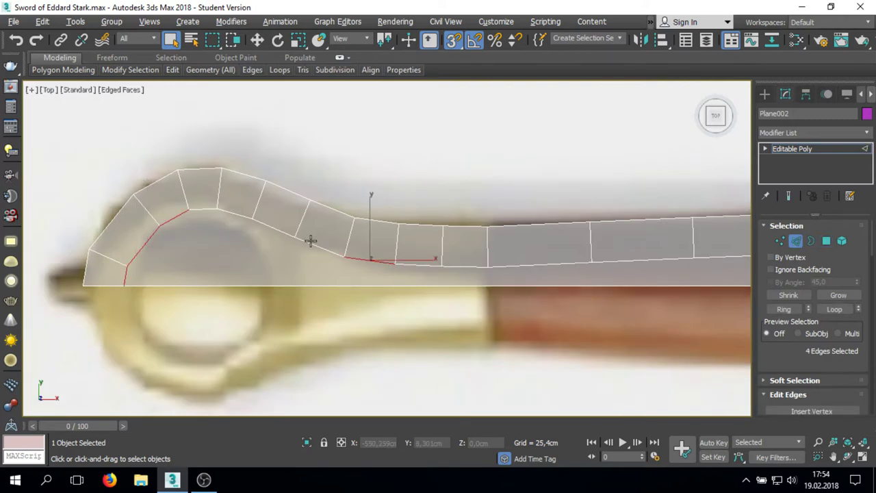
pyautogui.scroll(-3, 311, 241)
pyautogui.doubleClick(293, 267)
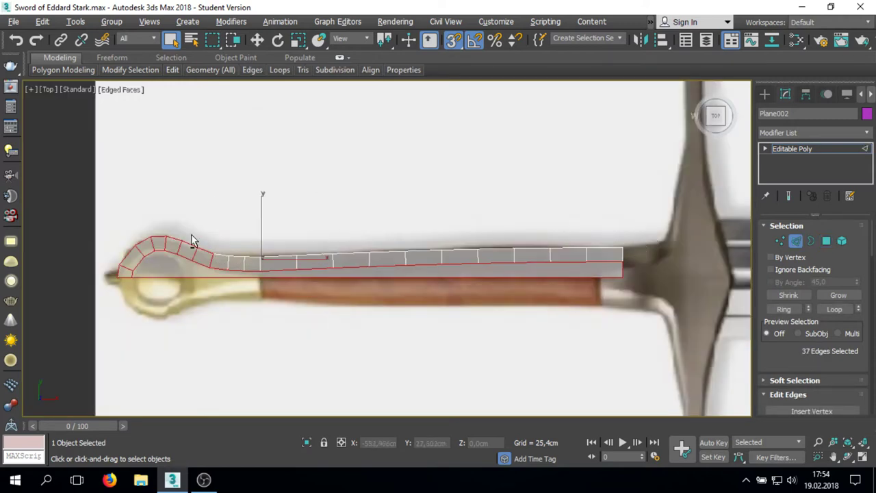
pyautogui.scroll(3, 192, 241)
pyautogui.scroll(-1, 322, 290)
pyautogui.keyDown('alt'); pyautogui.moveTo(195, 196); pyautogui.dragTo(309, 238); pyautogui.keyUp('alt')
pyautogui.keyDown('alt'); pyautogui.moveTo(185, 228); pyautogui.dragTo(231, 356); pyautogui.keyUp('alt')
pyautogui.scroll(-2, 353, 358)
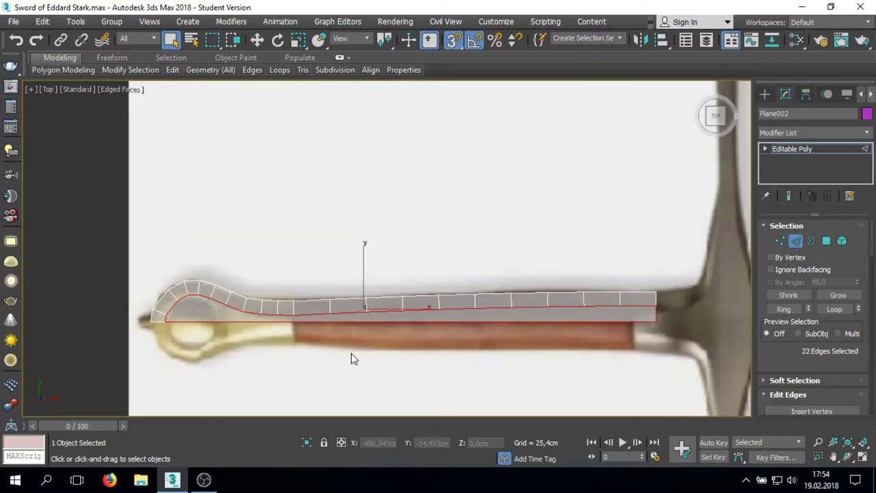
pyautogui.scroll(2, 353, 358)
pyautogui.keyDown('alt'); pyautogui.moveTo(694, 322); pyautogui.dragTo(616, 299); pyautogui.keyUp('alt')
pyautogui.scroll(-1, 354, 308)
# - Add an FFD(box) 5x15x2 modifier and test-move its points near the pommel, then undo
pyautogui.click(786, 133)
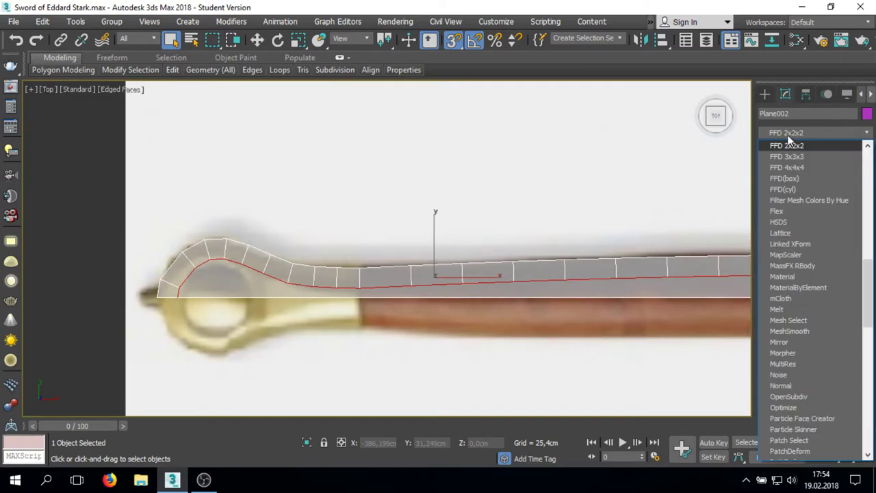
pyautogui.click(806, 216)
pyautogui.click(819, 263)
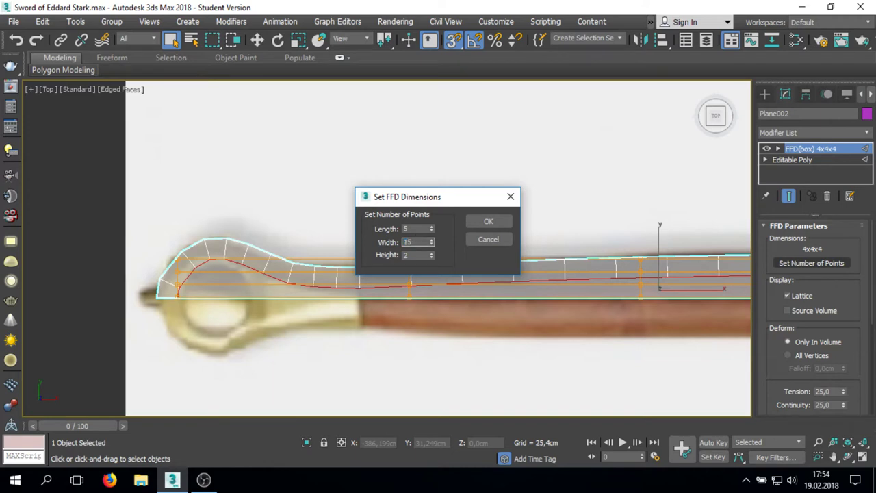
pyautogui.click(489, 221)
pyautogui.scroll(4, 206, 260)
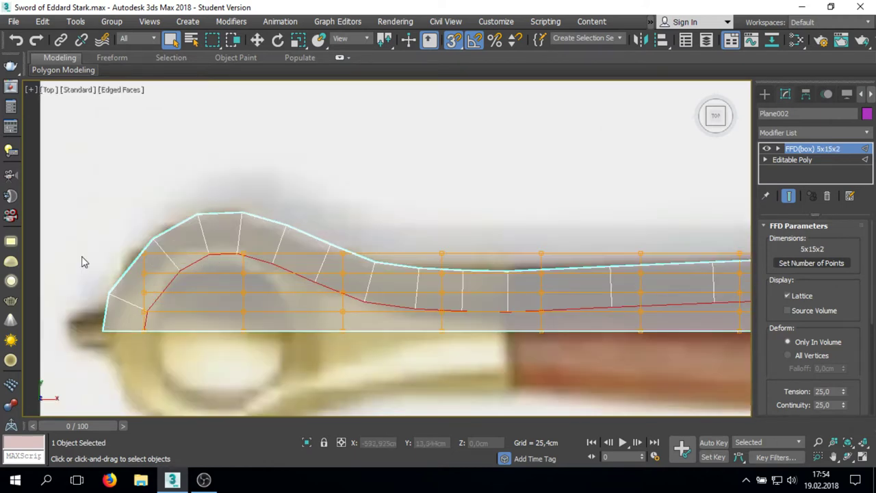
pyautogui.press('1')
pyautogui.press('w')
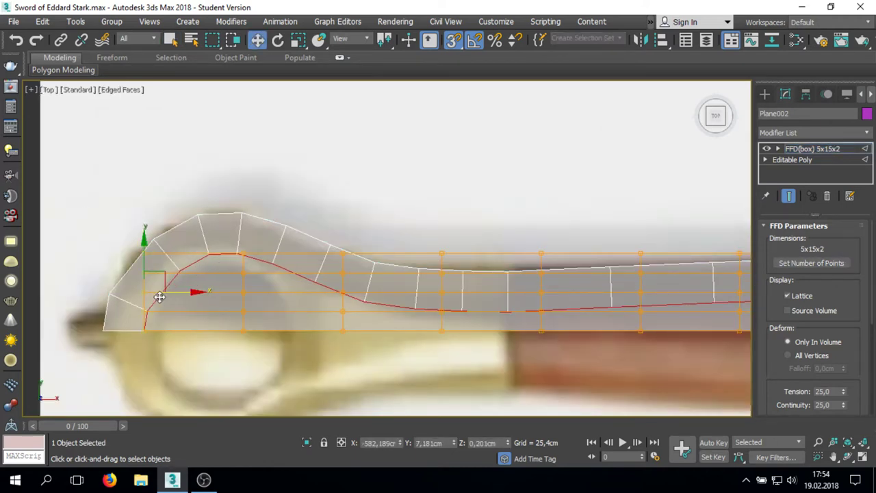
pyautogui.moveTo(190, 293); pyautogui.dragTo(160, 292)
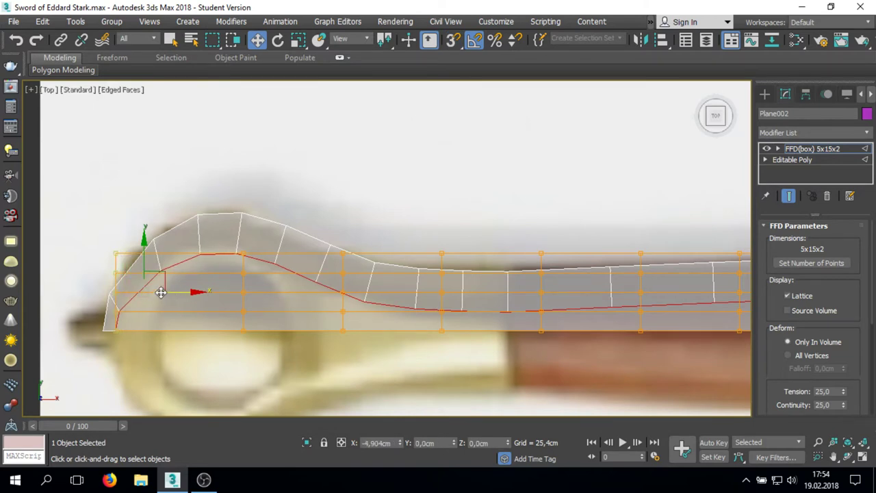
pyautogui.moveTo(163, 195); pyautogui.dragTo(275, 365)
pyautogui.moveTo(258, 293); pyautogui.dragTo(230, 296)
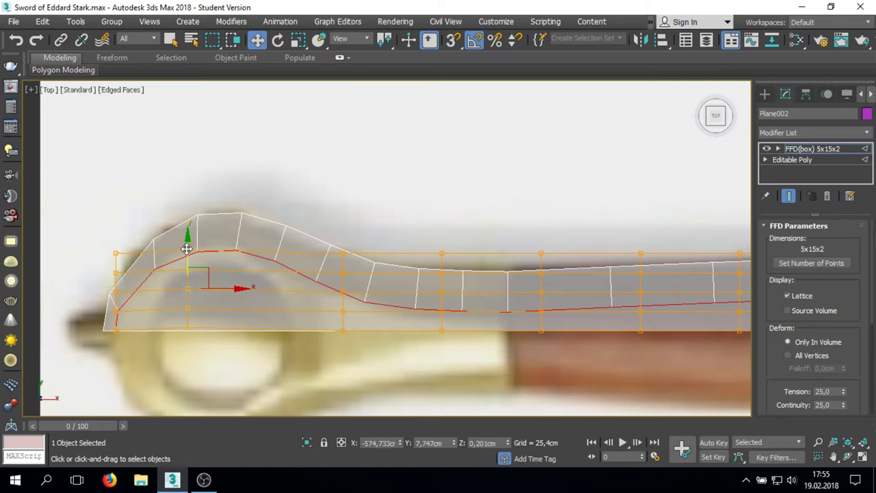
pyautogui.moveTo(186, 252); pyautogui.dragTo(186, 231)
pyautogui.hotkey('ctrl', 'z')
pyautogui.hotkey('ctrl', 'z')
pyautogui.hotkey('ctrl', 'z')
pyautogui.hotkey('ctrl', 'z')
pyautogui.hotkey('ctrl', 'z')
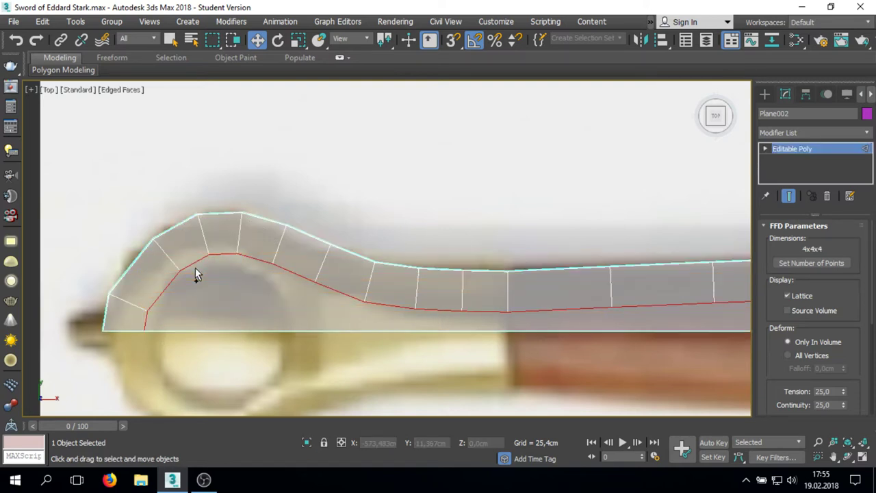
# - Add an FFD 4x4x4 modifier and adjust its lattice points at the grip's crossguard end
pyautogui.click(815, 132)
pyautogui.click(808, 165)
pyautogui.moveTo(218, 255); pyautogui.dragTo(479, 251, button='middle')
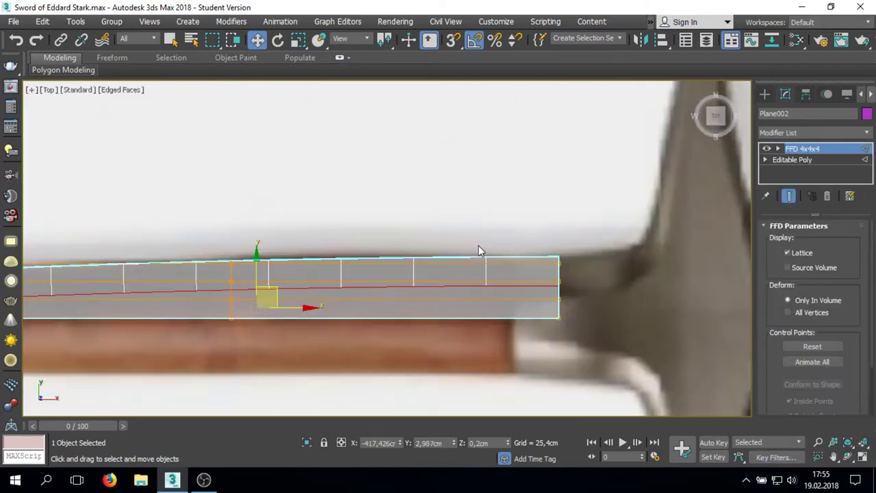
pyautogui.moveTo(598, 326); pyautogui.dragTo(598, 325)
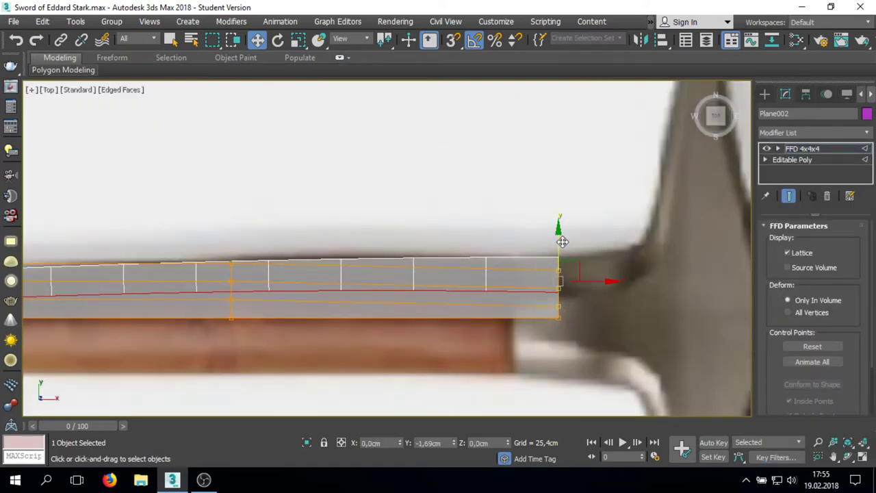
pyautogui.scroll(-3, 561, 233)
pyautogui.moveTo(481, 236); pyautogui.dragTo(384, 234)
pyautogui.scroll(4, 421, 274)
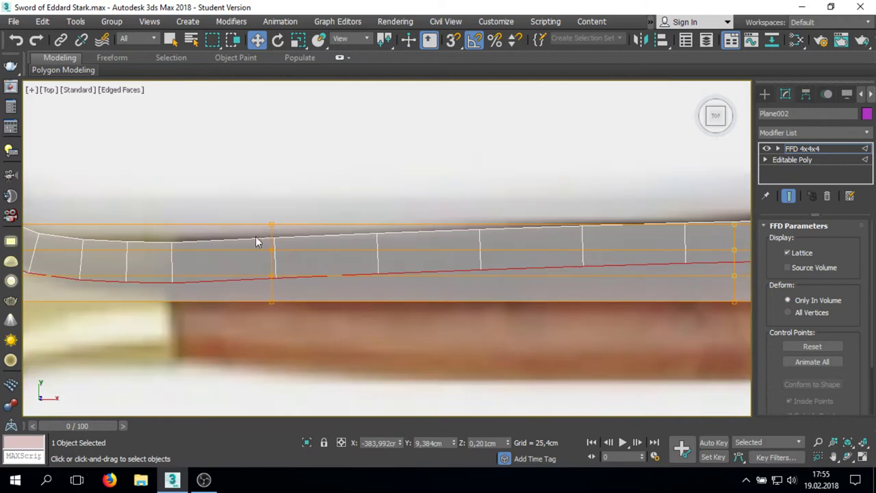
pyautogui.scroll(-2, 501, 220)
pyautogui.moveTo(501, 219); pyautogui.dragTo(500, 225)
# - Move more lattice points up and try shifting the pommel points left, undoing that move
pyautogui.scroll(-2, 490, 227)
pyautogui.scroll(4, 445, 233)
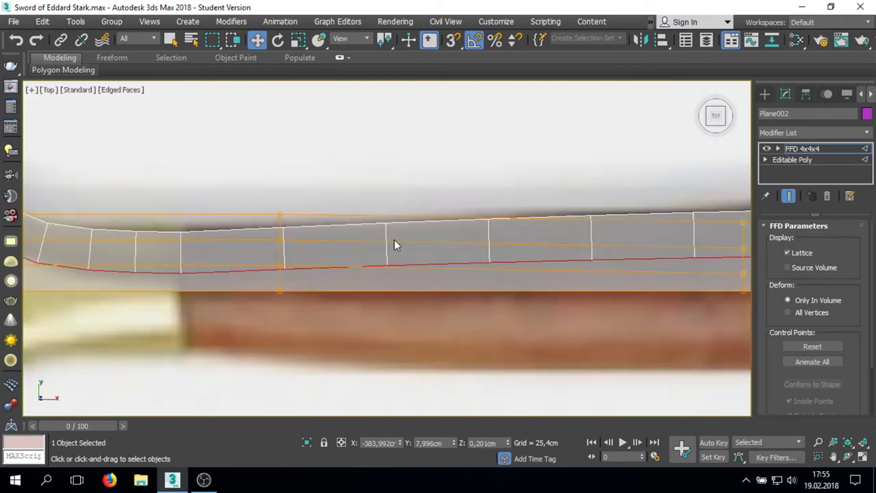
pyautogui.scroll(-2, 288, 201)
pyautogui.moveTo(309, 216); pyautogui.dragTo(312, 208)
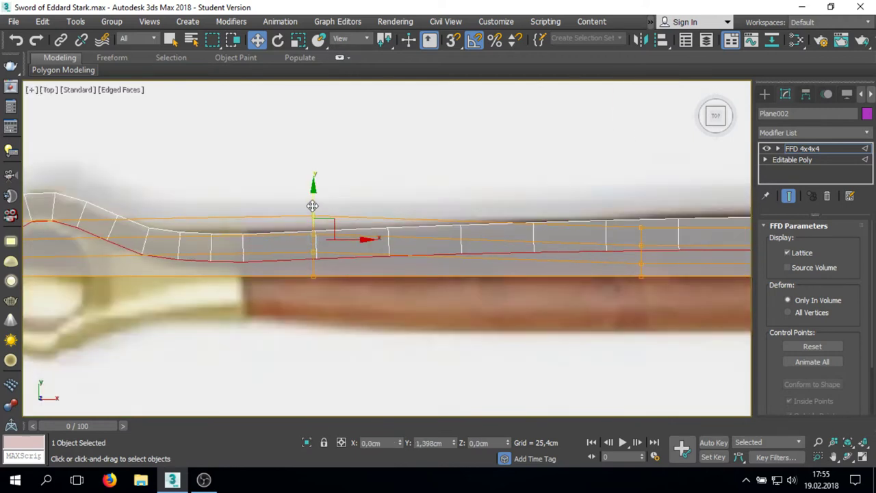
pyautogui.scroll(2, 170, 206)
pyautogui.scroll(-3, 168, 241)
pyautogui.scroll(2, 168, 241)
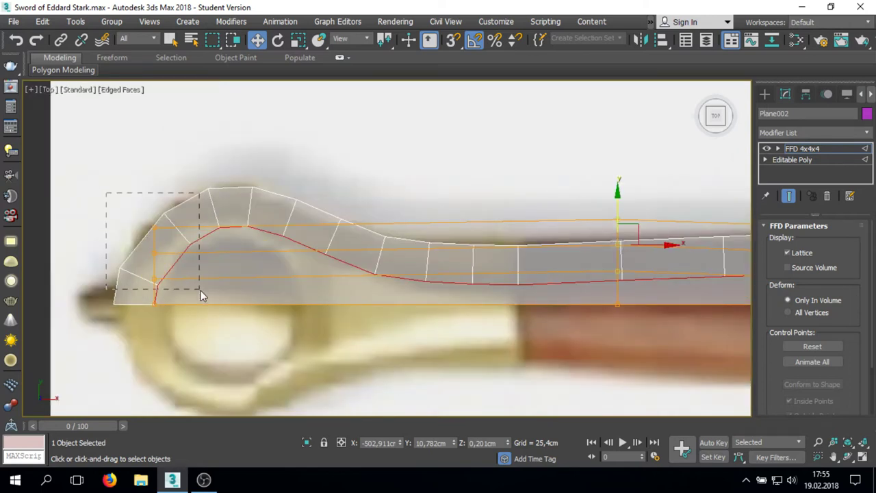
pyautogui.moveTo(200, 290); pyautogui.dragTo(200, 291)
pyautogui.moveTo(200, 253); pyautogui.dragTo(188, 254)
pyautogui.hotkey('ctrl', 'z')
pyautogui.click(213, 220)
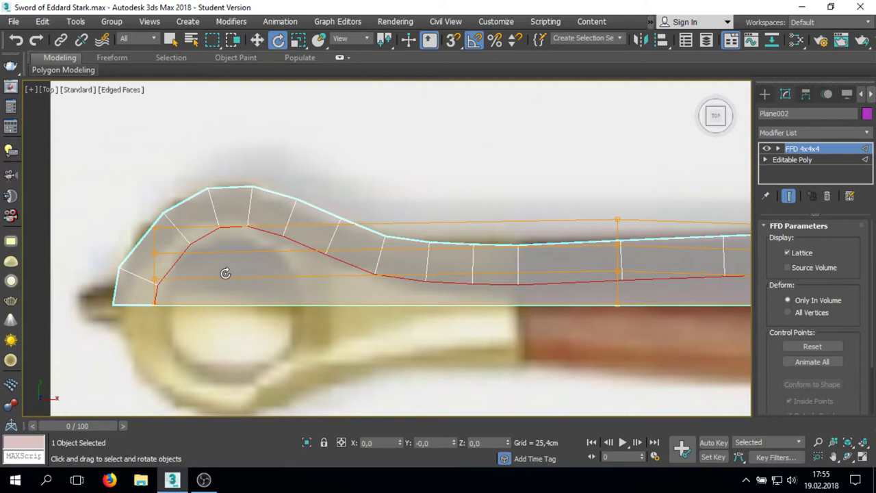
# - Collapse the hilt to Editable Poly and switch to Edge level
pyautogui.scroll(-3, 223, 274)
pyautogui.rightClick(356, 220)
pyautogui.click(529, 355)
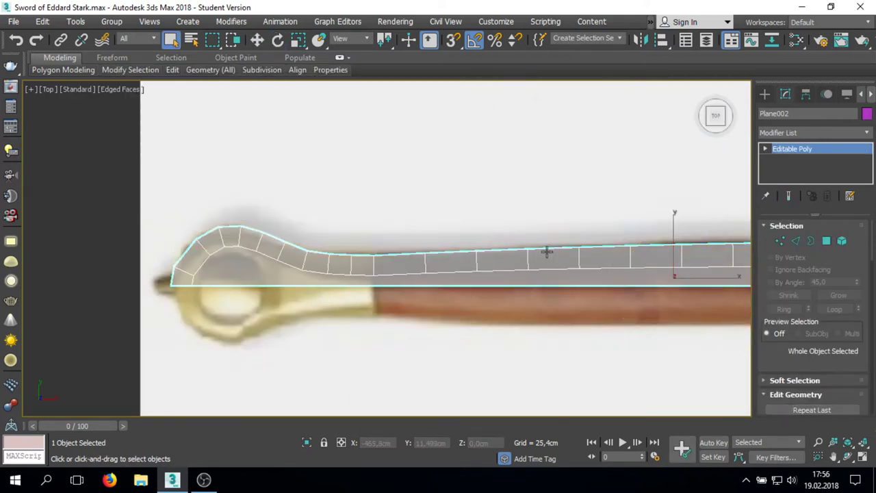
pyautogui.press('2')
pyautogui.scroll(-5, 558, 327)
pyautogui.scroll(5, 231, 246)
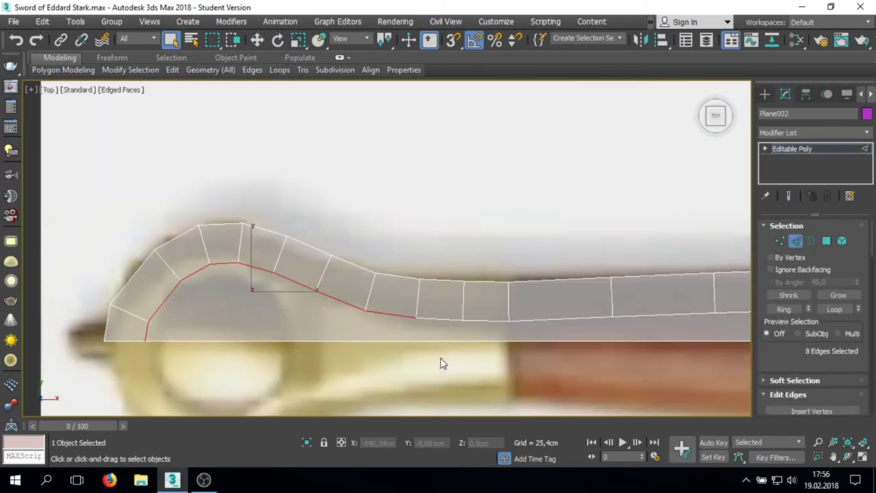
# - Add an FFD(box) modifier to the inner-curve edges and set it to 5x5x5 points
pyautogui.click(831, 130)
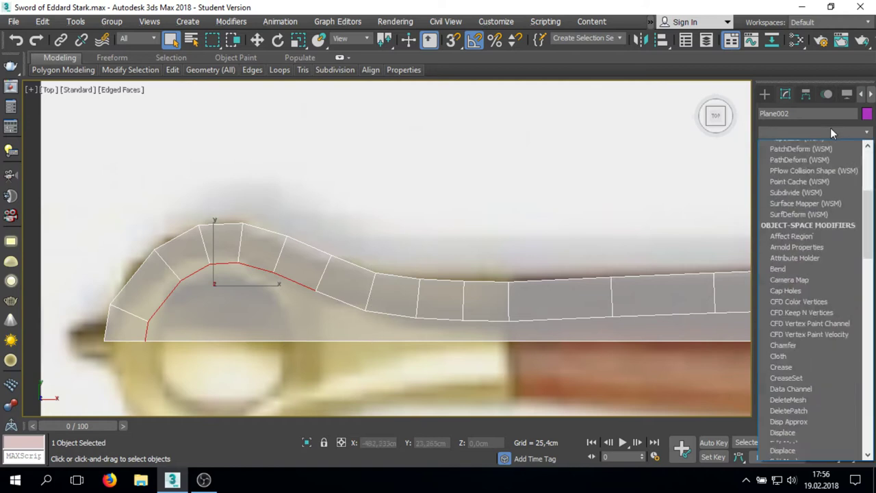
pyautogui.click(799, 216)
pyautogui.click(804, 262)
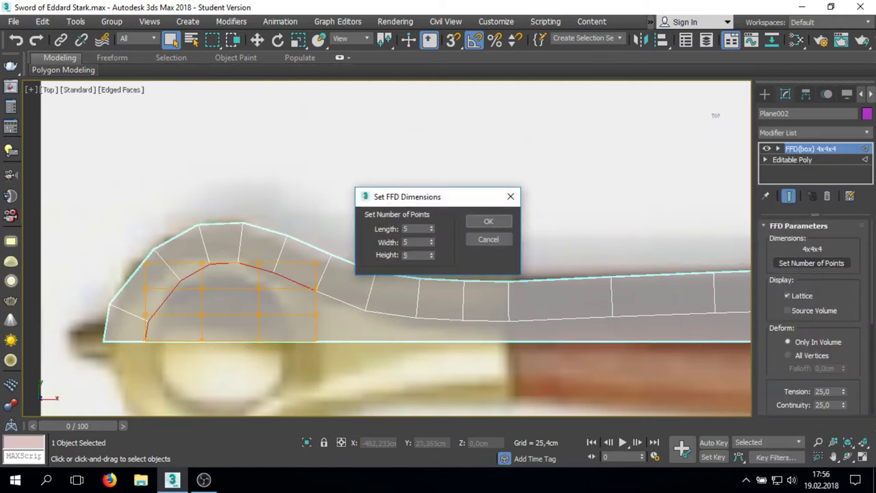
pyautogui.click(488, 222)
# - Raise the central lattice control points to lift the peak of the pommel curve
pyautogui.scroll(3, 297, 210)
pyautogui.press('w')
pyautogui.moveTo(362, 256); pyautogui.dragTo(356, 219)
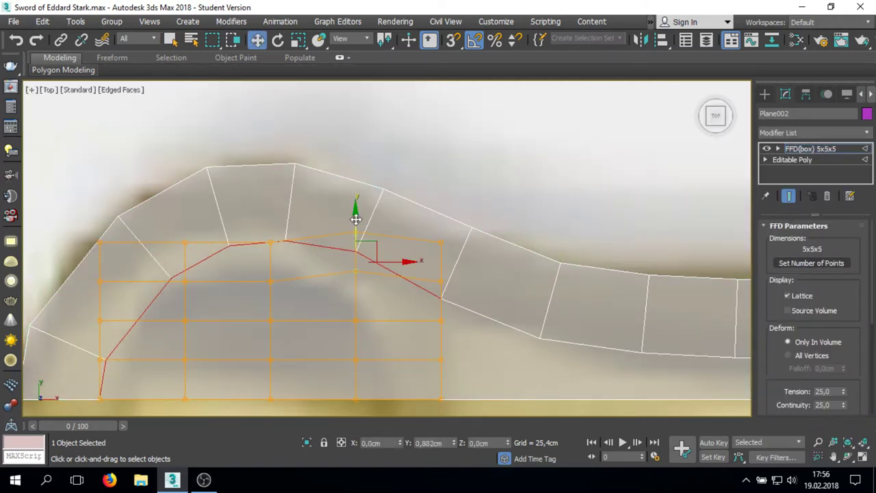
pyautogui.moveTo(270, 240); pyautogui.dragTo(267, 219)
pyautogui.moveTo(160, 220); pyautogui.dragTo(295, 290)
pyautogui.moveTo(228, 222); pyautogui.dragTo(223, 213)
pyautogui.hotkey('ctrl', 'z')
pyautogui.hotkey('ctrl', 'z')
pyautogui.hotkey('ctrl', 'z')
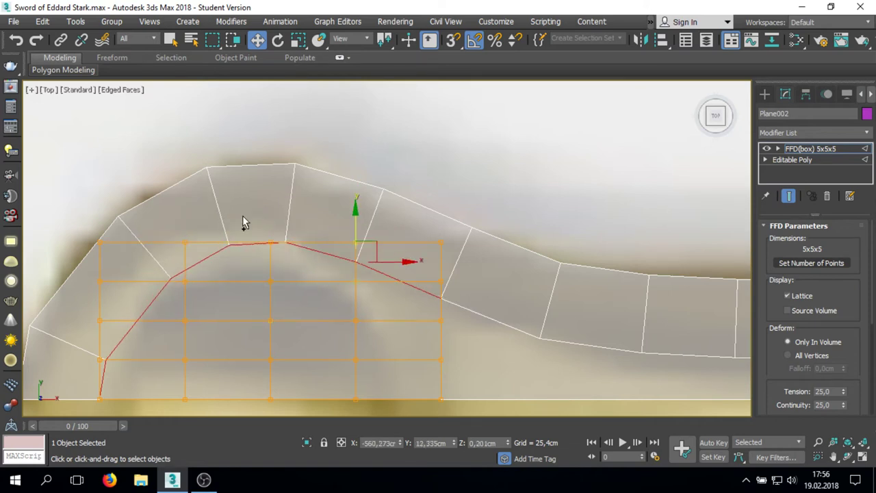
pyautogui.moveTo(166, 219); pyautogui.dragTo(388, 308)
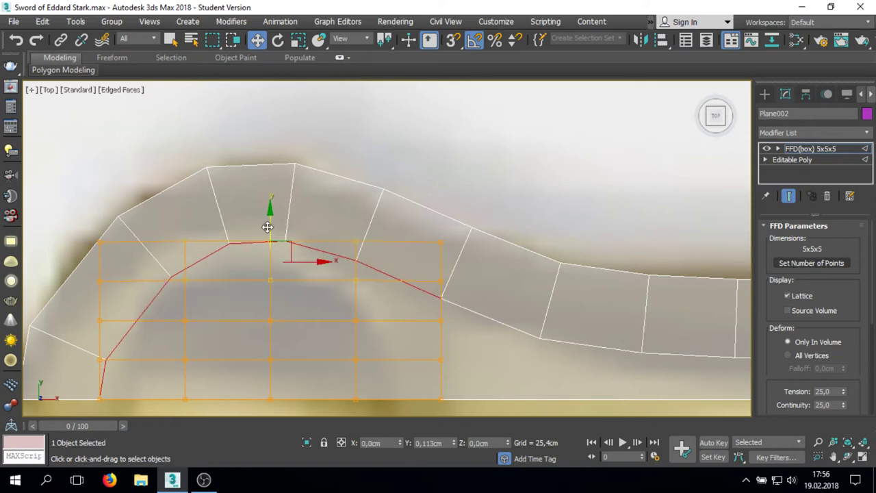
pyautogui.moveTo(266, 224); pyautogui.dragTo(266, 218)
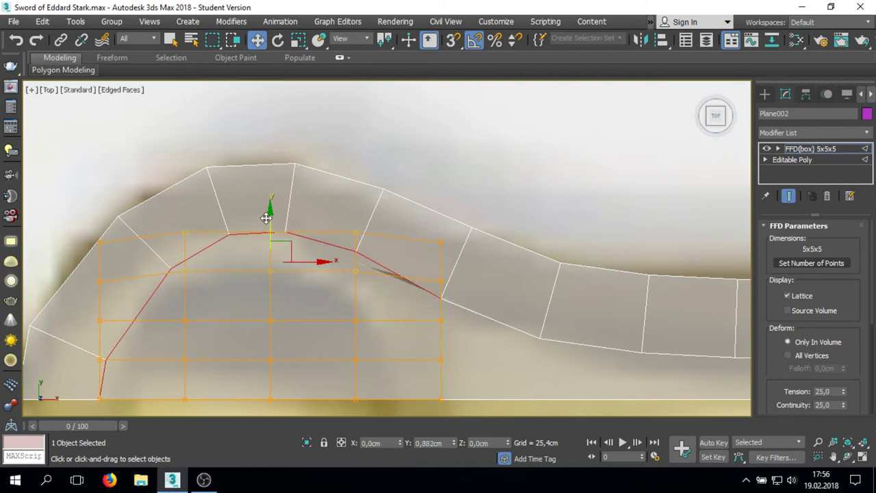
# - Adjust the upper and left lattice points, then undo the far-left point moves
pyautogui.moveTo(265, 218); pyautogui.dragTo(179, 189, button='middle')
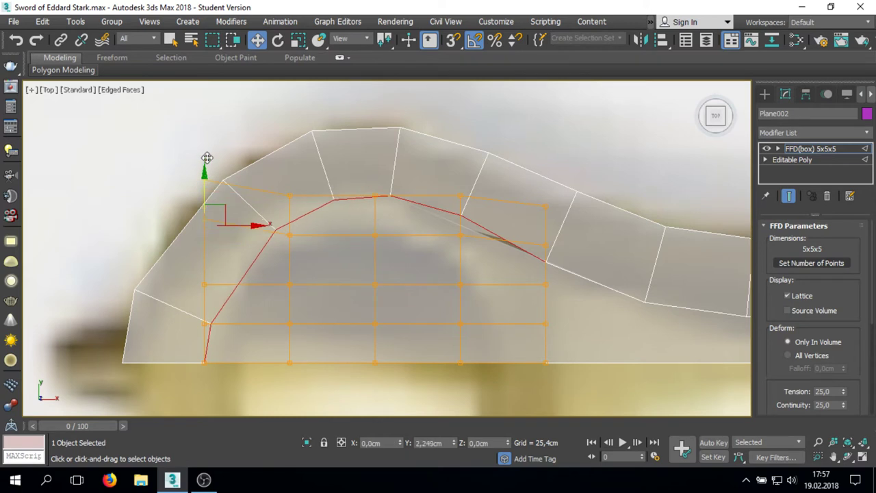
pyautogui.moveTo(248, 186); pyautogui.dragTo(246, 180)
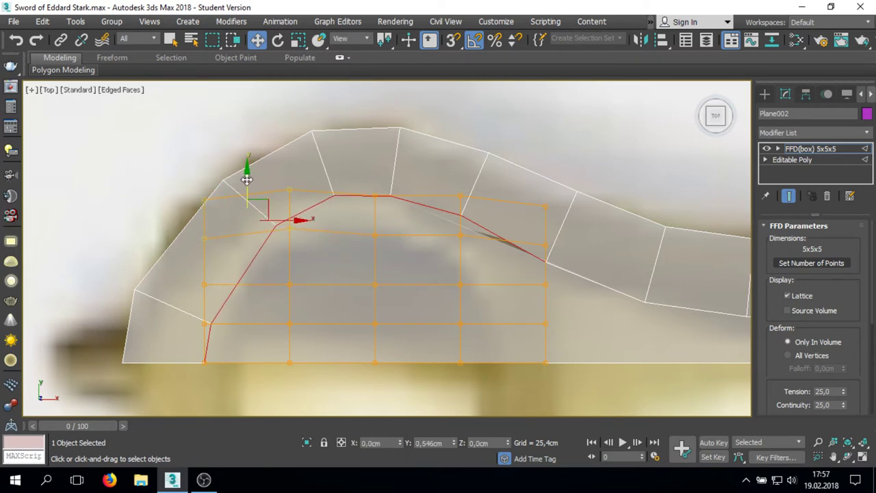
pyautogui.moveTo(267, 216)
pyautogui.mouseDown()
pyautogui.moveTo(260, 217)
pyautogui.moveTo(269, 230)
pyautogui.mouseUp()
pyautogui.moveTo(183, 272); pyautogui.dragTo(235, 340)
pyautogui.moveTo(248, 302); pyautogui.dragTo(241, 301)
pyautogui.moveTo(171, 227); pyautogui.dragTo(219, 286)
pyautogui.moveTo(227, 242); pyautogui.dragTo(135, 236)
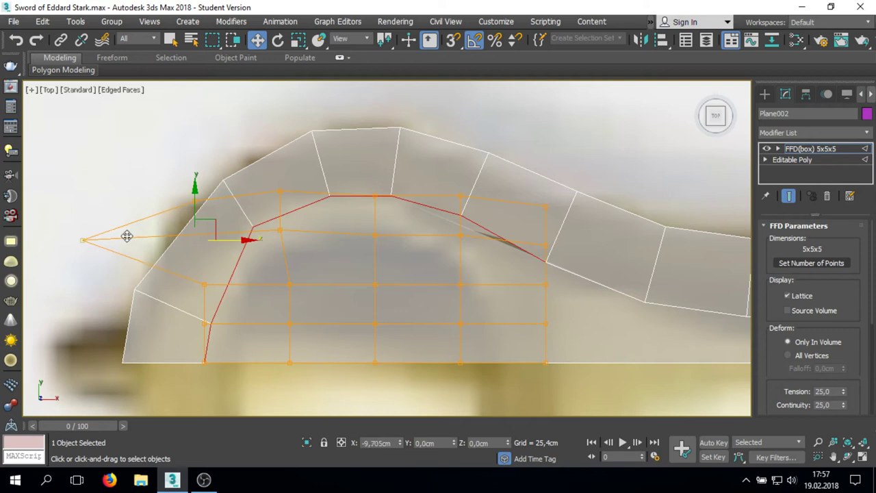
pyautogui.hotkey('ctrl', 'z')
pyautogui.hotkey('ctrl', 'z')
pyautogui.hotkey('ctrl', 'z')
pyautogui.hotkey('ctrl', 'z')
pyautogui.hotkey('ctrl', 'z')
pyautogui.hotkey('ctrl', 'z')
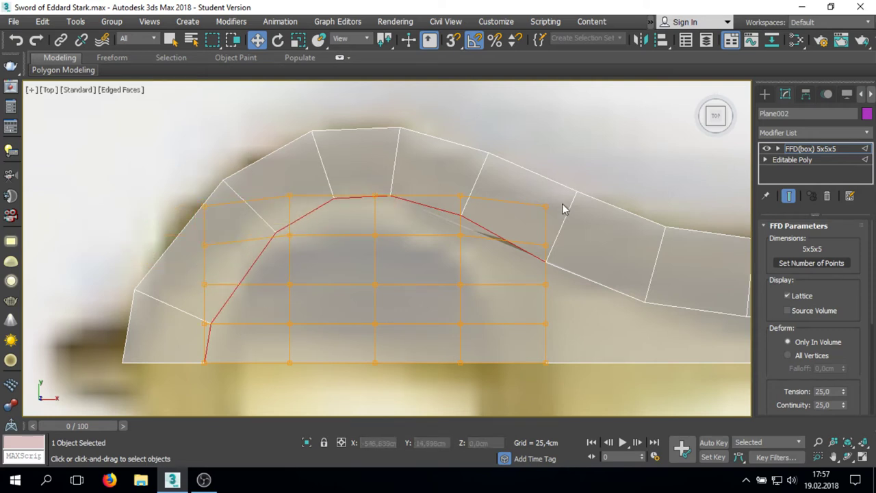
pyautogui.hotkey('ctrl', 'z')
# - Pick an edge on the pommel's left side, cancelling the Connect settings unapplied
pyautogui.rightClick(331, 263)
pyautogui.scroll(3, 173, 247)
pyautogui.press('2')
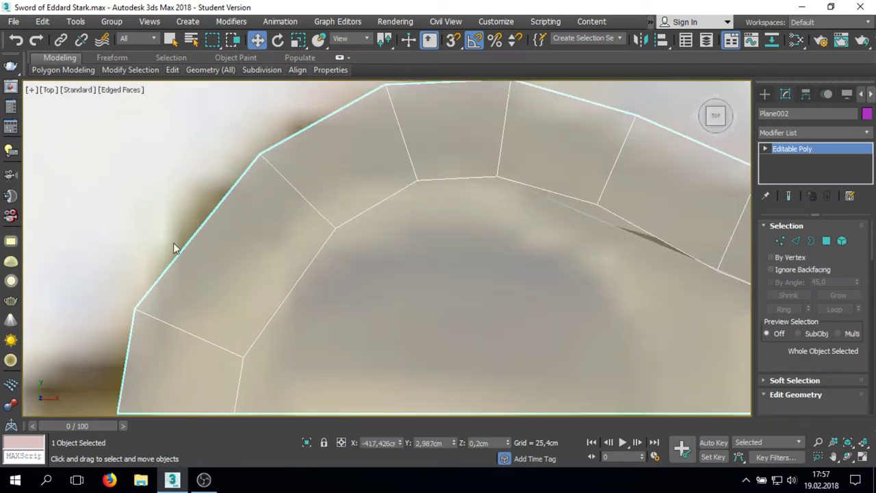
pyautogui.press('q')
pyautogui.moveTo(196, 212); pyautogui.dragTo(293, 301)
pyautogui.scroll(-3, 849, 356)
pyautogui.click(855, 392)
pyautogui.click(445, 307)
pyautogui.press('w')
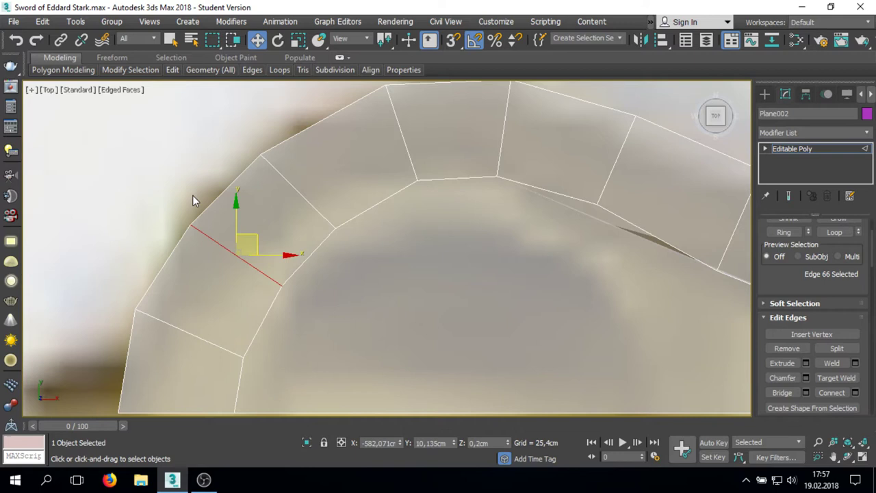
# - Select the edge loop running along the pommel's inner arc
pyautogui.scroll(-2, 194, 198)
pyautogui.press('2')
pyautogui.press('q')
pyautogui.press('2')
pyautogui.click(231, 275)
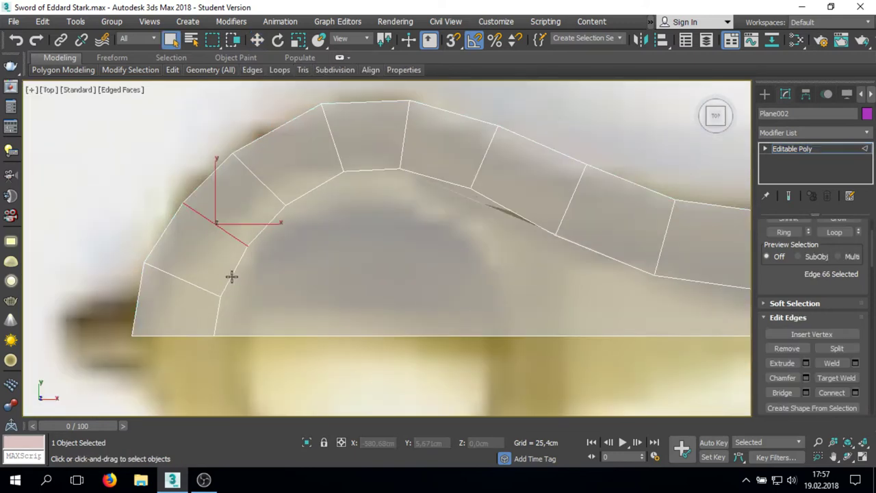
pyautogui.doubleClick(264, 227)
# - Add an FFD 4x4x4 modifier and drag its control points to reshape the arc
pyautogui.click(833, 133)
pyautogui.write('ffd 4')
pyautogui.press('Return')
pyautogui.press('w')
pyautogui.moveTo(267, 174)
pyautogui.mouseDown()
pyautogui.moveTo(247, 142)
pyautogui.moveTo(255, 140)
pyautogui.mouseUp()
pyautogui.moveTo(264, 177)
pyautogui.mouseDown()
pyautogui.moveTo(211, 199)
pyautogui.moveTo(143, 187)
pyautogui.moveTo(131, 213)
pyautogui.mouseUp()
pyautogui.moveTo(238, 180)
pyautogui.mouseDown()
pyautogui.moveTo(332, 141)
pyautogui.moveTo(323, 134)
pyautogui.mouseUp()
pyautogui.moveTo(198, 314)
pyautogui.mouseDown()
pyautogui.moveTo(208, 327)
pyautogui.moveTo(219, 306)
pyautogui.moveTo(198, 271)
pyautogui.mouseUp()
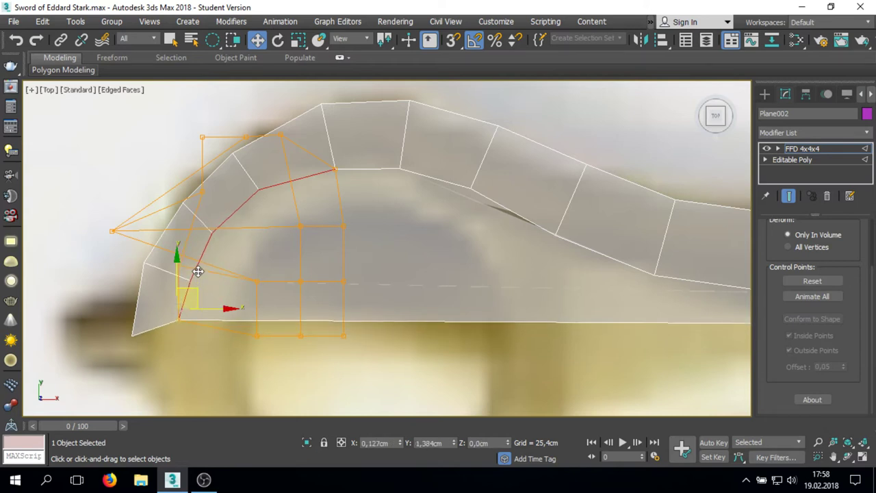
pyautogui.rightClick(215, 358)
# - Collapse the 4x4x4 lattice into the editable poly and select the pommel's lower-left vertex
pyautogui.click(402, 412)
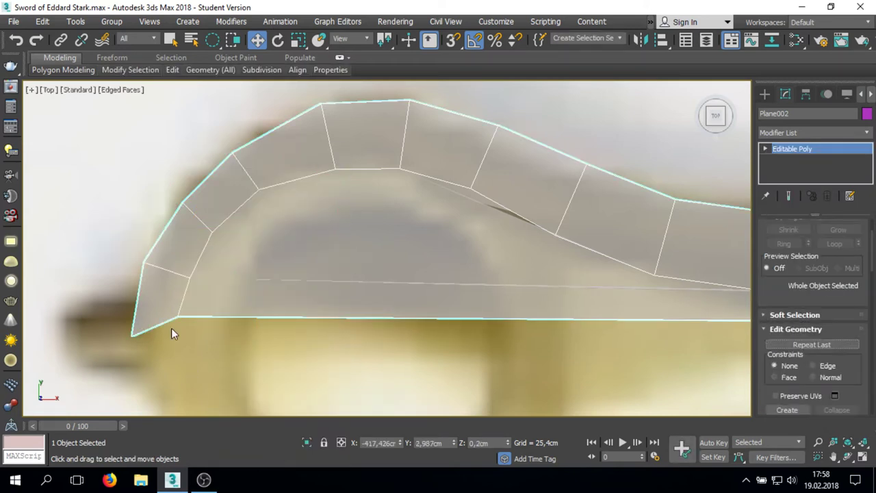
pyautogui.press('1')
pyautogui.moveTo(207, 343); pyautogui.dragTo(207, 343)
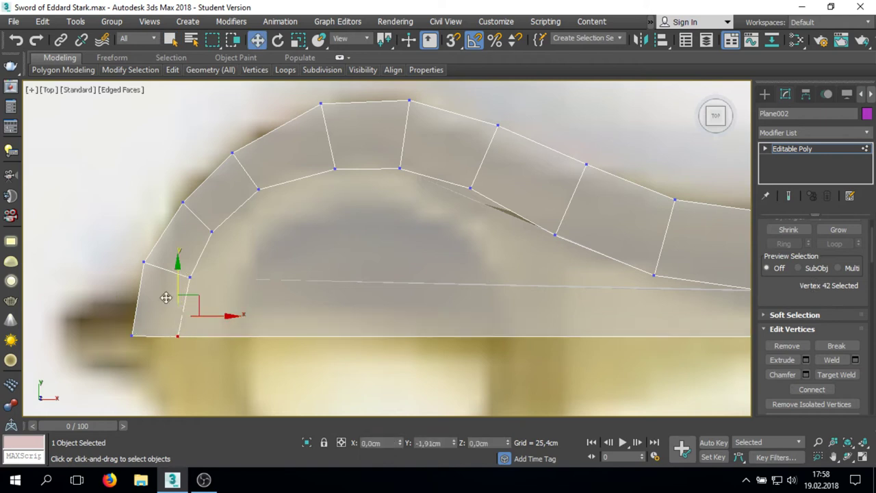
pyautogui.press('s')
pyautogui.scroll(-3, 208, 344)
pyautogui.scroll(-2, 391, 318)
pyautogui.scroll(2, 440, 301)
pyautogui.scroll(3, 242, 365)
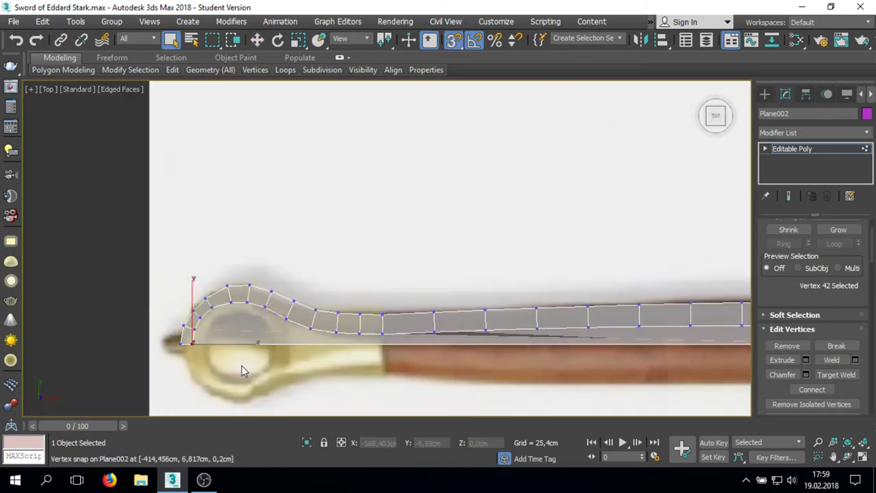
# - Delete the large stray polygon from the plane
pyautogui.press('4')
pyautogui.scroll(2, 240, 315)
pyautogui.click(240, 315)
pyautogui.press('Delete')
pyautogui.scroll(1, 241, 284)
pyautogui.scroll(1, 309, 267)
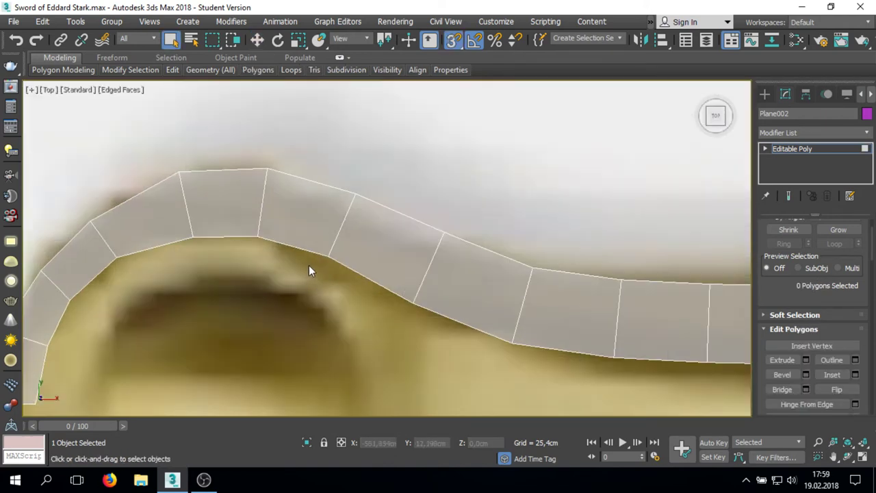
# - Add a second vertex to the selection and apply an FFD 3x3x3 modifier to both
pyautogui.press('1')
pyautogui.scroll(-2, 301, 279)
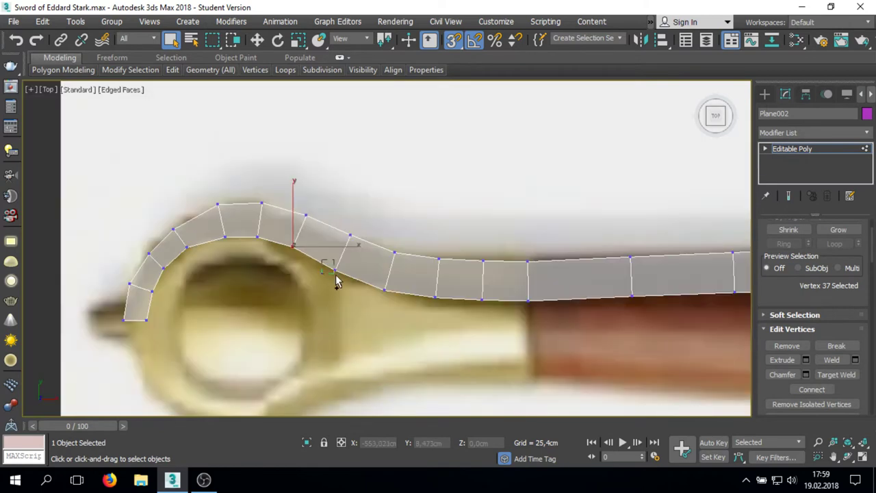
pyautogui.scroll(2, 335, 278)
pyautogui.press('w')
pyautogui.keyDown('ctrl'); pyautogui.click(368, 283); pyautogui.keyUp('ctrl')
pyautogui.scroll(-2, 318, 272)
pyautogui.click(801, 133)
pyautogui.scroll(-7, 808, 225)
pyautogui.click(783, 159)
pyautogui.scroll(2, 245, 297)
pyautogui.scroll(1, 236, 236)
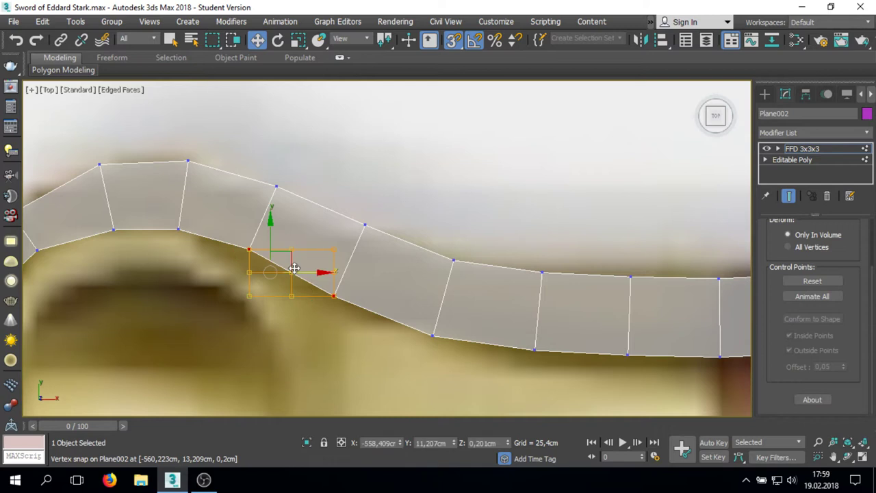
# - Move the 3x3x3 lattice control points to smooth the bend where curve meets grip
pyautogui.press('s')
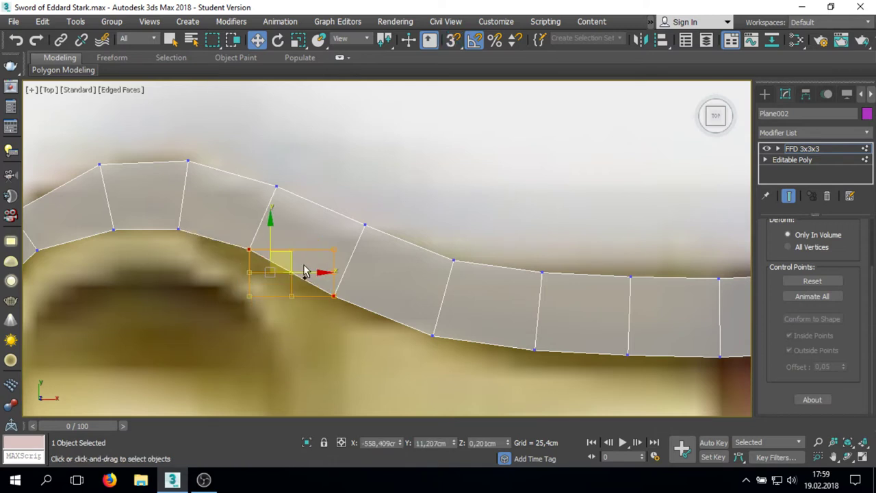
pyautogui.moveTo(317, 252); pyautogui.dragTo(310, 317)
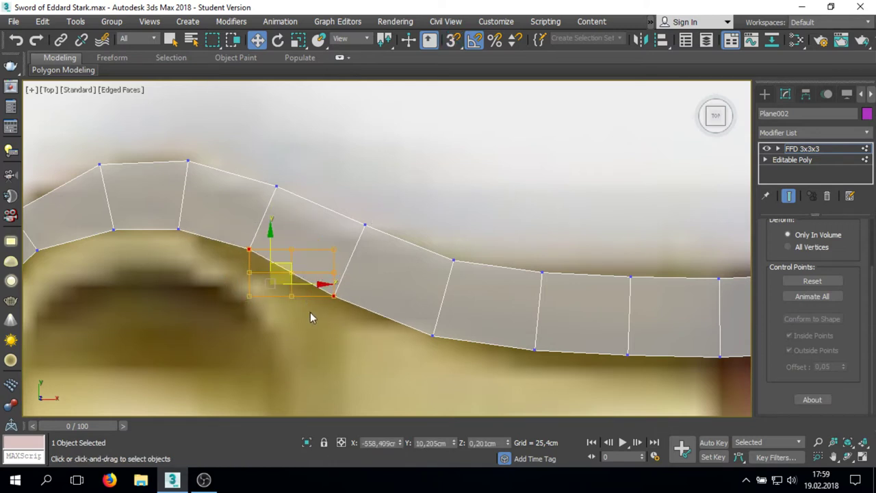
pyautogui.hotkey('ctrl', 'z')
pyautogui.hotkey('ctrl', 'z')
pyautogui.hotkey('ctrl', 'z')
pyautogui.moveTo(304, 263); pyautogui.dragTo(312, 260)
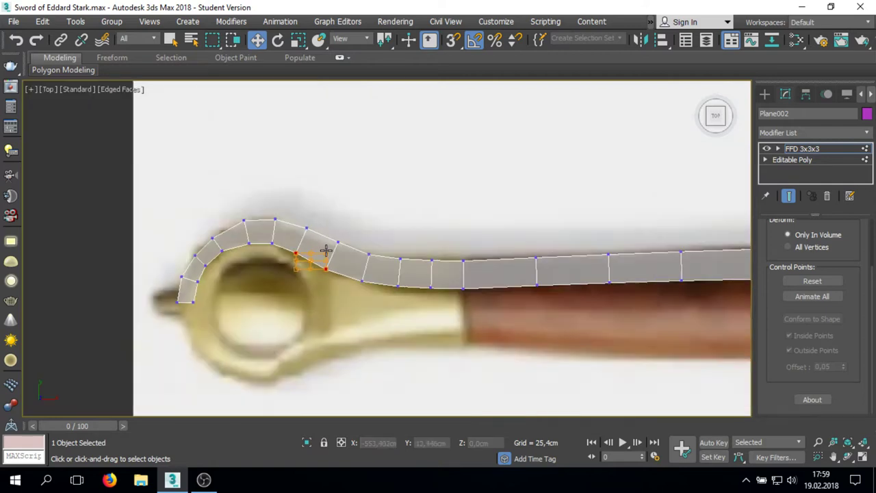
pyautogui.scroll(-5, 274, 288)
# - Collapse the 3x3x3 lattice and snap the object's pivot onto a vertex of the plane
pyautogui.rightClick(288, 268)
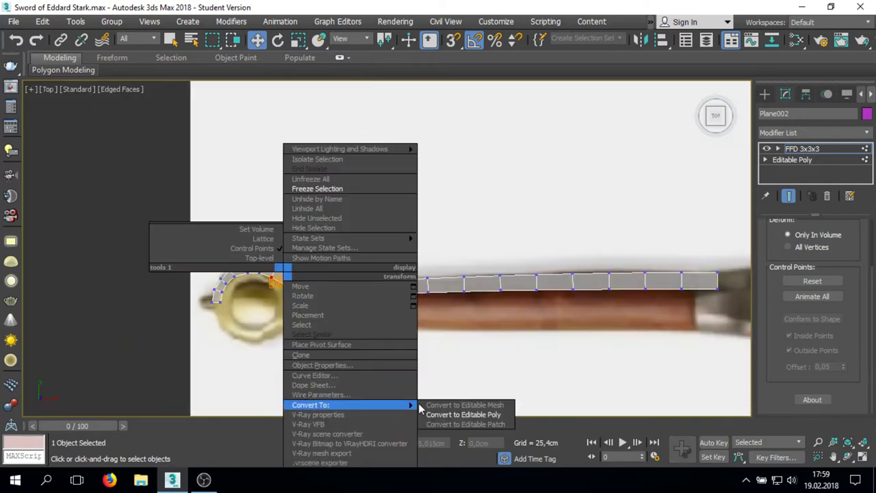
pyautogui.click(470, 414)
pyautogui.click(806, 93)
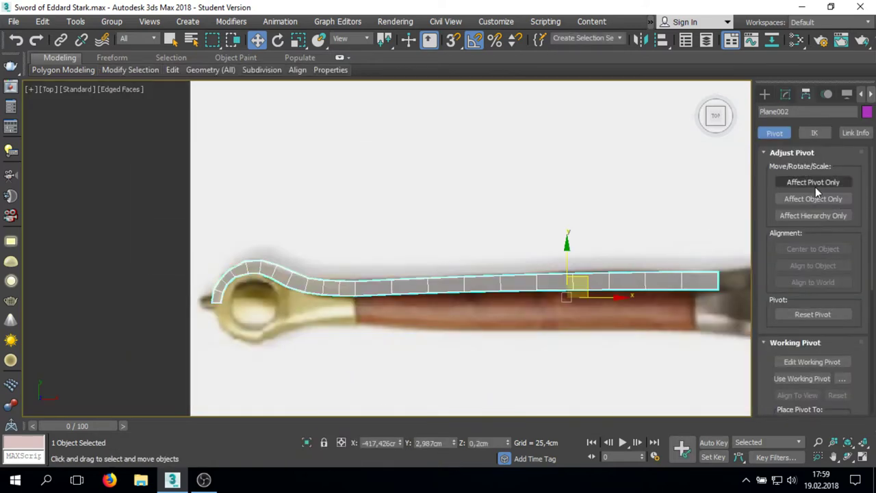
pyautogui.click(814, 182)
pyautogui.moveTo(567, 296); pyautogui.dragTo(219, 303)
pyautogui.press('s')
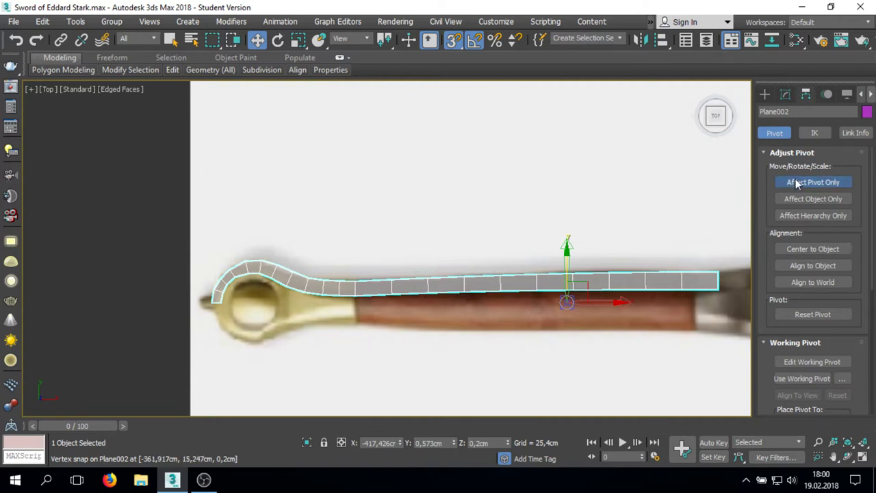
pyautogui.click(796, 182)
pyautogui.click(785, 94)
# - Add a Symmetry modifier that mirrors the traced hilt across the Y axis
pyautogui.click(792, 129)
pyautogui.write('s')
pyautogui.scroll(-1, 801, 190)
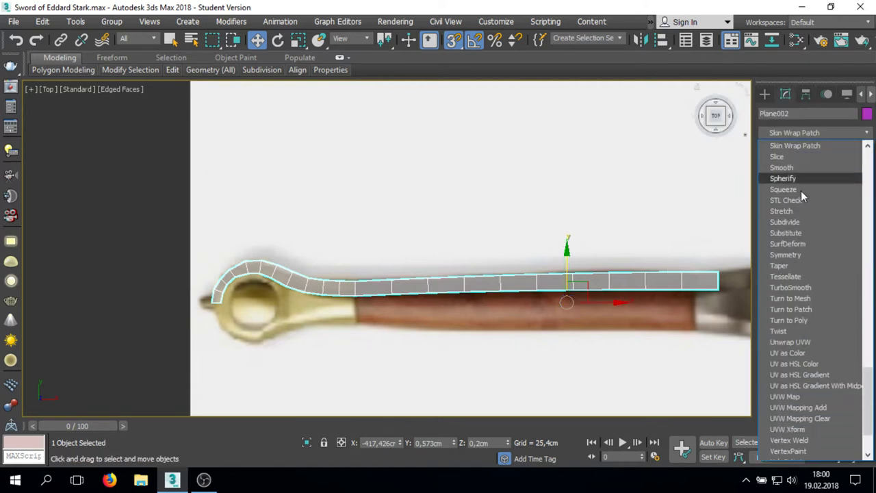
pyautogui.scroll(5, 801, 191)
pyautogui.scroll(2, 803, 226)
pyautogui.write('hell')
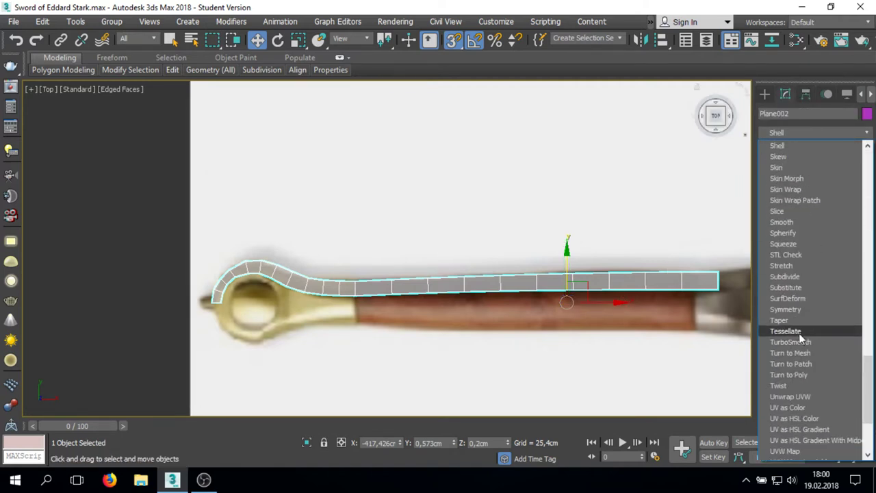
pyautogui.click(785, 309)
pyautogui.click(806, 251)
pyautogui.scroll(3, 272, 303)
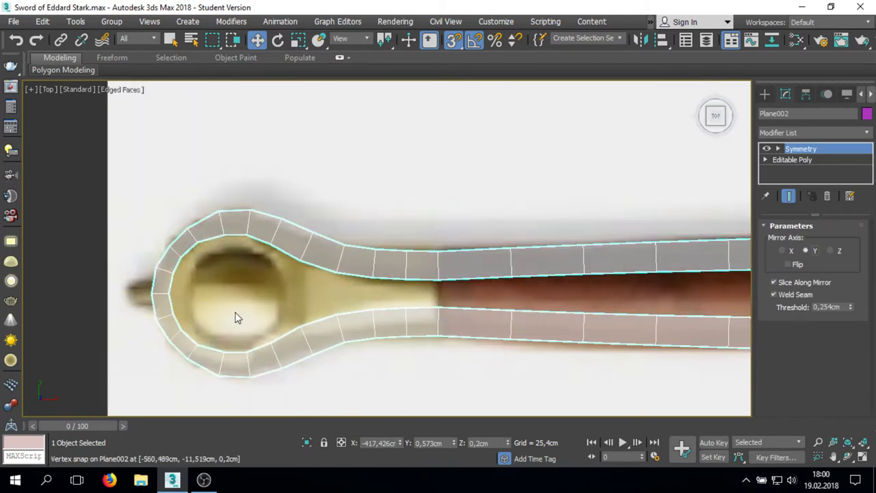
pyautogui.moveTo(235, 318); pyautogui.dragTo(684, 301, button='middle')
# - Collapse the mirrored hilt to Editable Poly and select the grip's open edges
pyautogui.rightClick(561, 281)
pyautogui.click(732, 414)
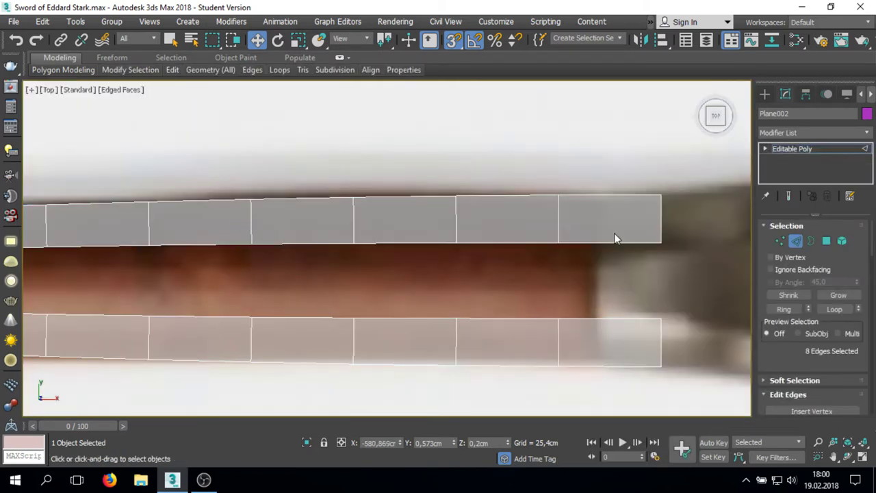
pyautogui.press('2')
pyautogui.click(609, 243)
pyautogui.keyDown('ctrl'); pyautogui.click(593, 319); pyautogui.keyUp('ctrl')
pyautogui.keyDown('ctrl'); pyautogui.click(508, 319); pyautogui.keyUp('ctrl')
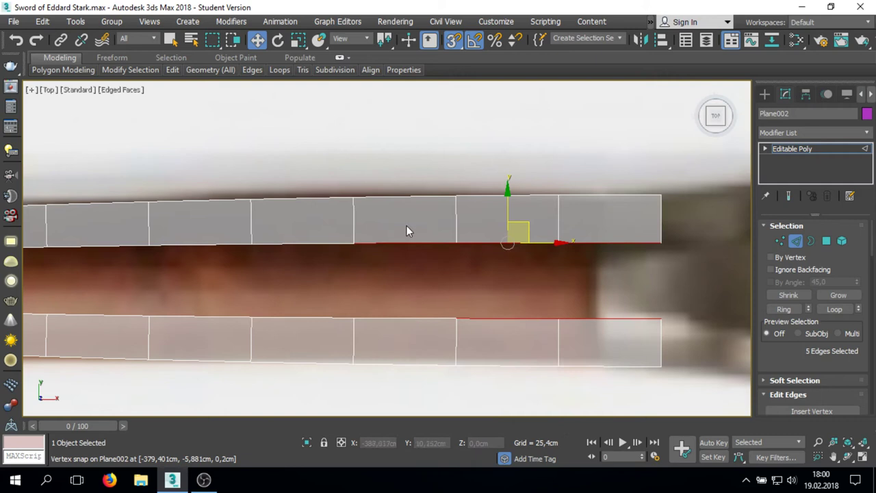
pyautogui.press('q')
pyautogui.keyDown('ctrl'); pyautogui.moveTo(406, 225); pyautogui.dragTo(324, 267); pyautogui.keyUp('ctrl')
pyautogui.keyDown('ctrl'); pyautogui.moveTo(208, 237); pyautogui.dragTo(191, 332); pyautogui.keyUp('ctrl')
pyautogui.keyDown('ctrl'); pyautogui.moveTo(120, 344); pyautogui.dragTo(121, 346); pyautogui.keyUp('ctrl')
# - Add the inner edge chains along the grip and bridge them into faces
pyautogui.scroll(-3, 121, 345)
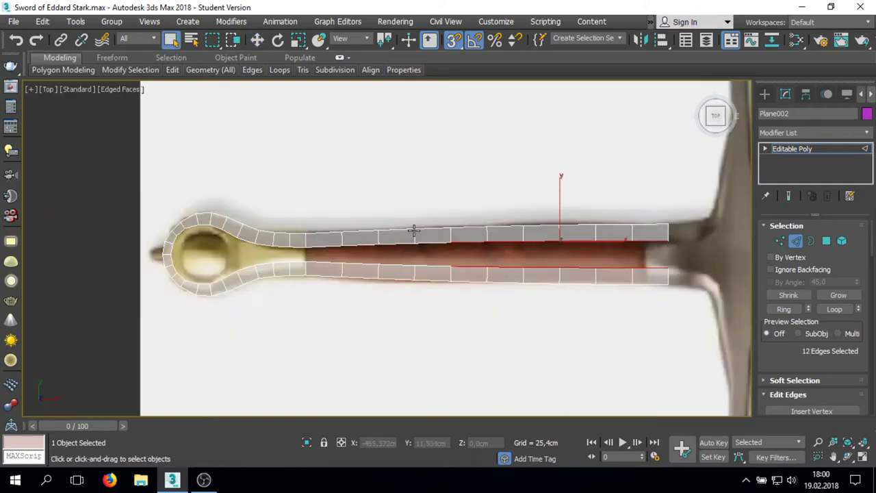
pyautogui.scroll(2, 511, 274)
pyautogui.keyDown('ctrl'); pyautogui.moveTo(512, 252); pyautogui.dragTo(512, 315); pyautogui.keyUp('ctrl')
pyautogui.moveTo(820, 364); pyautogui.dragTo(820, 268)
pyautogui.click(783, 373)
# - Extend the inner grip edge selection and bridge the two chains to fill the gap
pyautogui.moveTo(406, 253); pyautogui.dragTo(328, 301)
pyautogui.moveTo(288, 257)
pyautogui.keyDown('ctrl'); pyautogui.mouseDown()
pyautogui.moveTo(221, 288)
pyautogui.moveTo(104, 232)
pyautogui.mouseUp(); pyautogui.keyUp('ctrl')
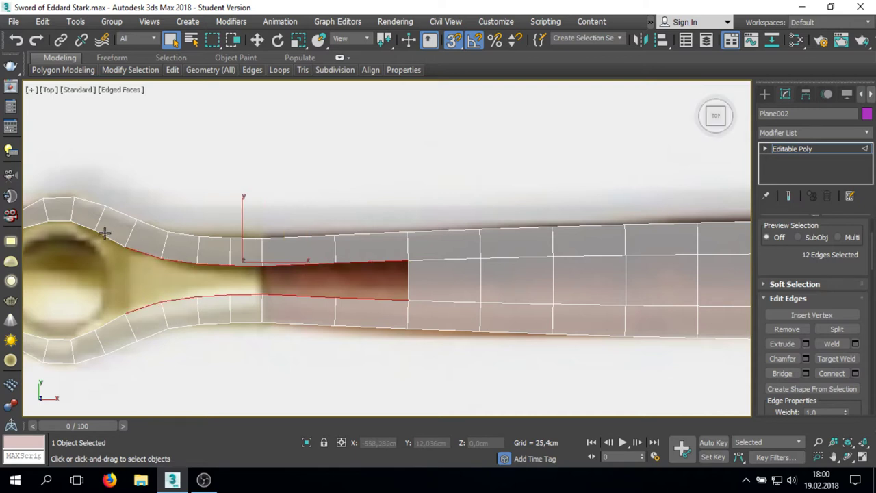
pyautogui.scroll(-2, 547, 267)
pyautogui.scroll(2, 298, 267)
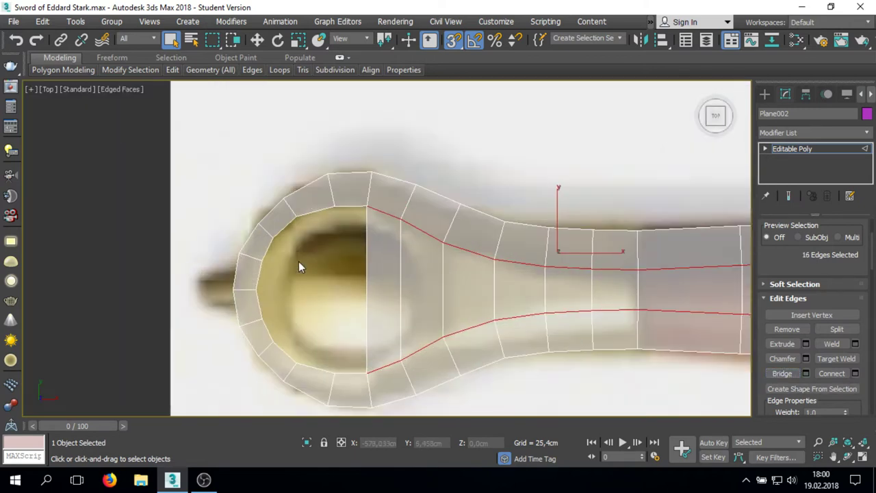
pyautogui.click(345, 286)
pyautogui.hotkey('ctrl', 'z')
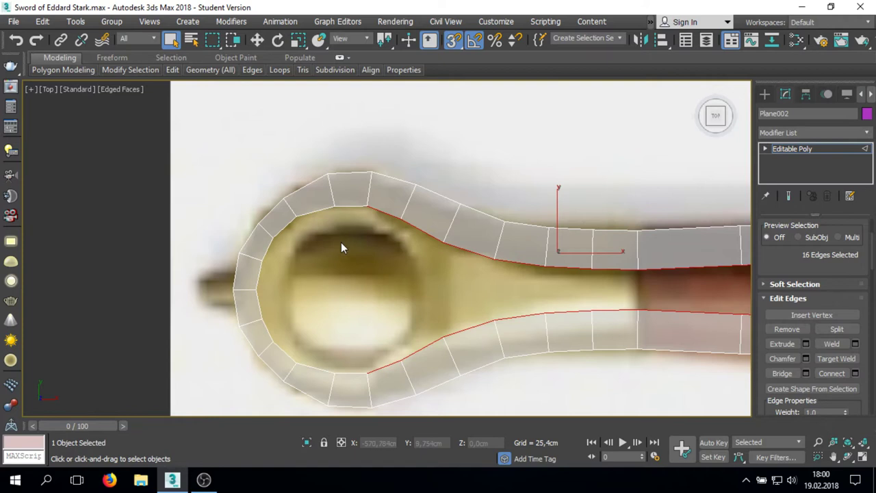
pyautogui.scroll(-2, 341, 242)
pyautogui.scroll(2, 471, 273)
pyautogui.scroll(-2, 471, 273)
pyautogui.scroll(1, 236, 324)
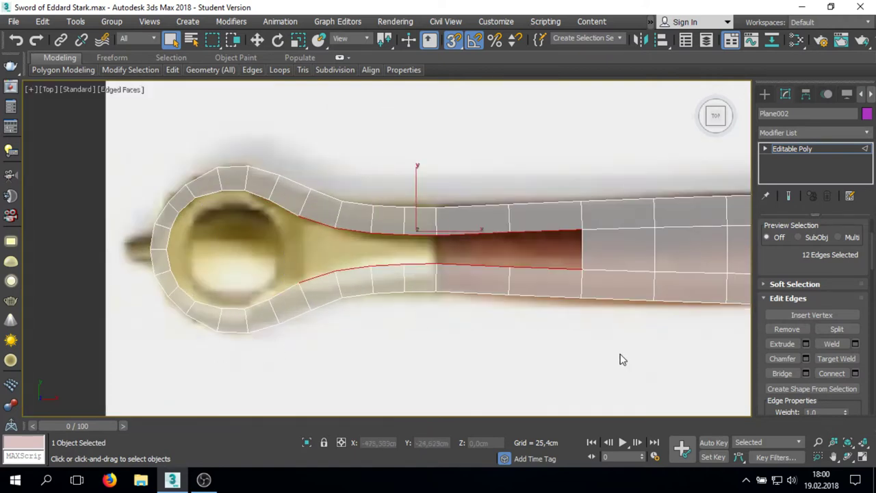
pyautogui.click(784, 373)
# - Connect a centre edge loop through the grip, then select the pommel hole's open border
pyautogui.click(314, 249)
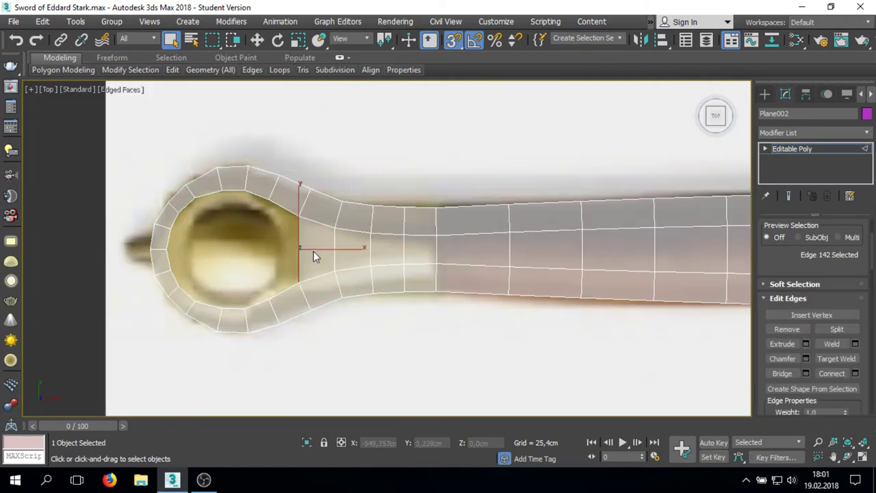
pyautogui.click(855, 373)
pyautogui.click(393, 311)
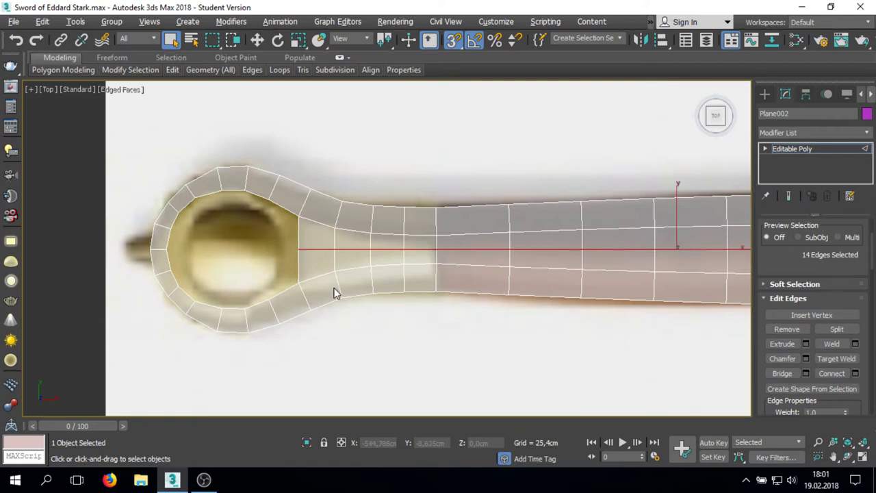
pyautogui.scroll(-3, 226, 270)
pyautogui.scroll(3, 268, 256)
pyautogui.scroll(2, 273, 262)
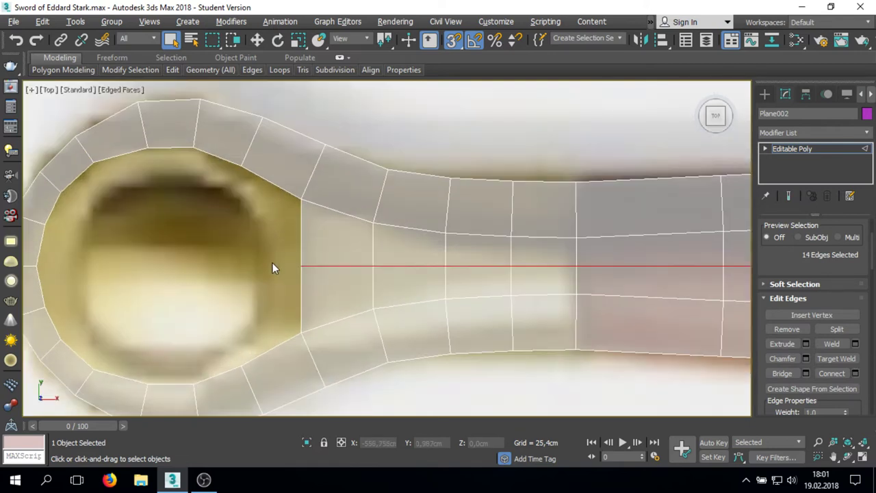
pyautogui.click(273, 263)
pyautogui.scroll(-1, 272, 263)
pyautogui.scroll(-2, 274, 253)
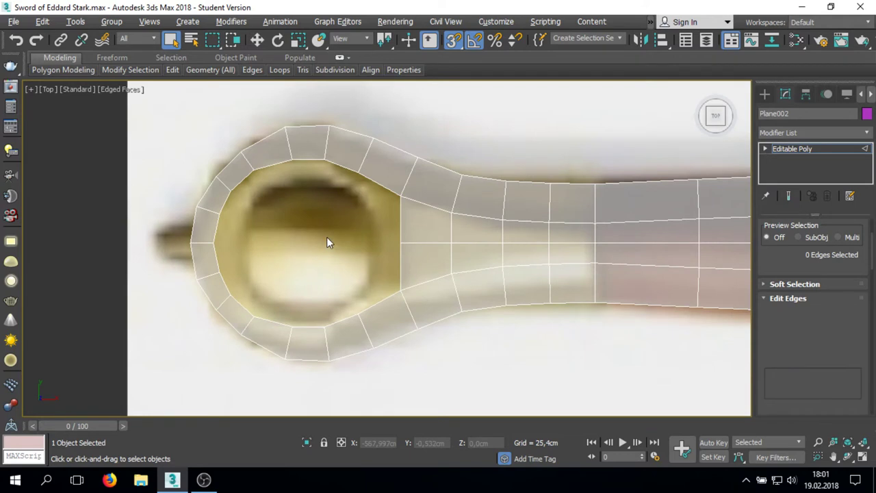
pyautogui.press('3')
pyautogui.hotkey('ctrl', 'a')
# - Cap the pommel hole, inset the cap, and make the inset polygon round with GeoPoly
pyautogui.hotkey('alt', 'p')
pyautogui.press('4')
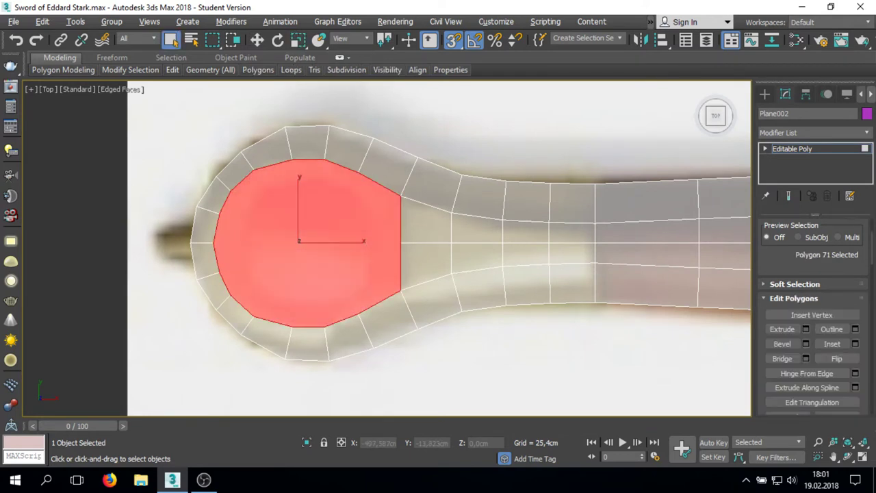
pyautogui.hotkey('shift', 'ctrl', 'i')
pyautogui.moveTo(396, 277); pyautogui.dragTo(395, 254)
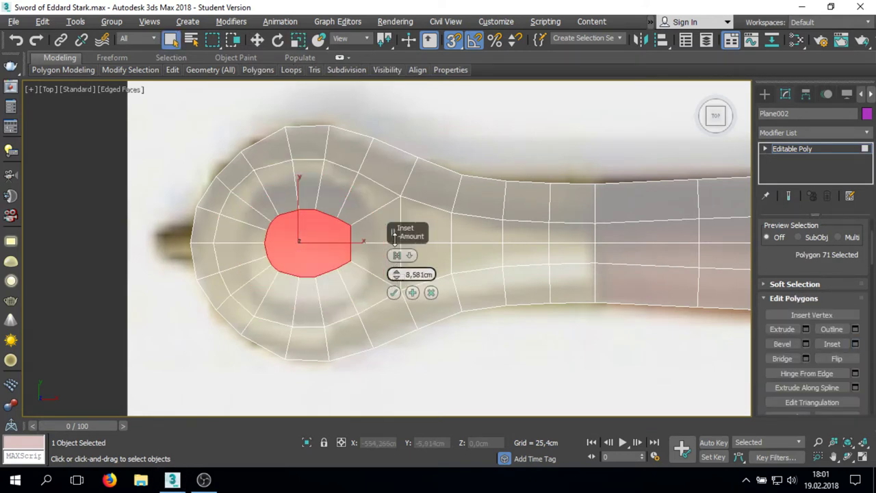
pyautogui.click(393, 292)
pyautogui.click(254, 134)
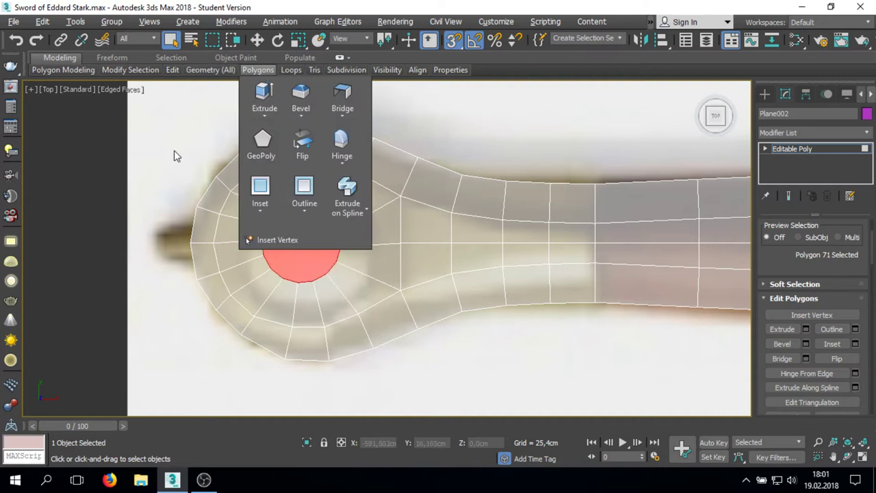
# - Enlarge the round polygon to about 175% and shift it left to centre it
pyautogui.press('z')
pyautogui.press('e')
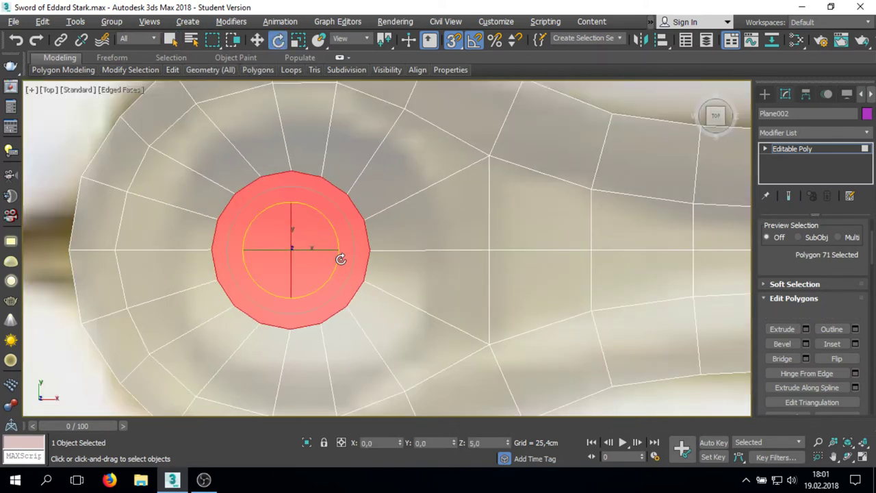
pyautogui.press('r')
pyautogui.moveTo(338, 255)
pyautogui.mouseDown()
pyautogui.moveTo(353, 192)
pyautogui.moveTo(370, 181)
pyautogui.mouseUp()
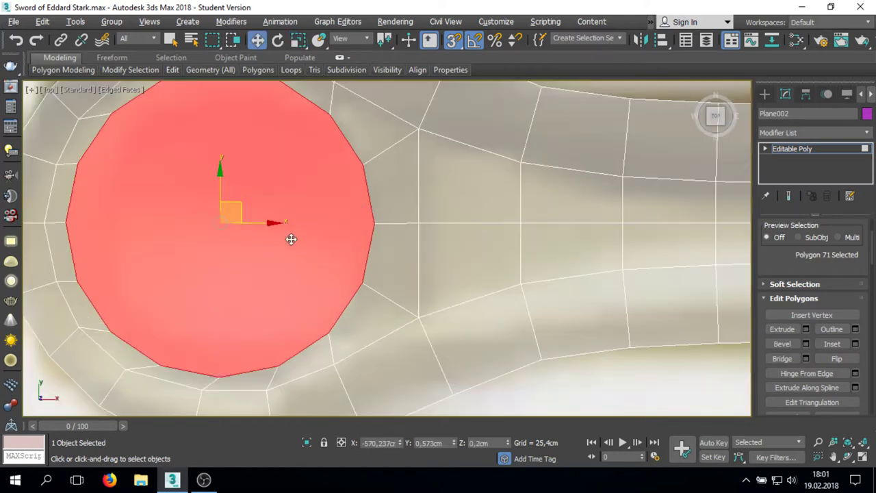
pyautogui.press('s')
pyautogui.moveTo(273, 222); pyautogui.dragTo(286, 223)
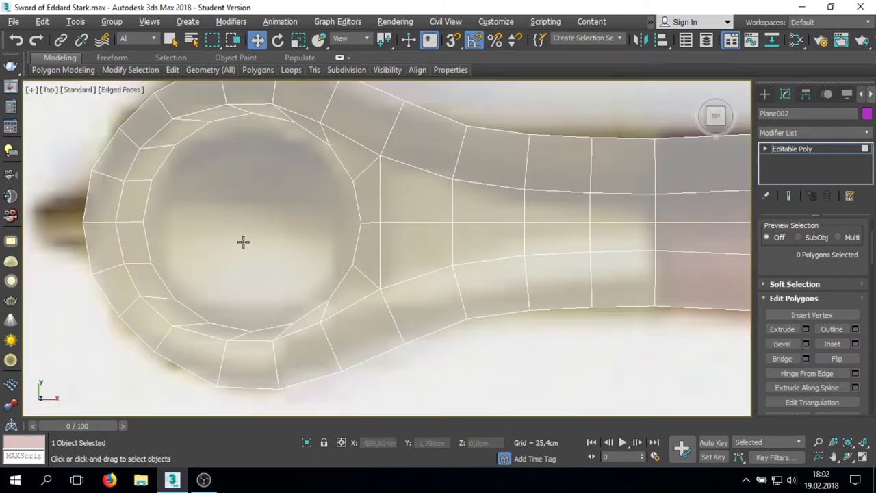
# - Shrink the surrounding pommel ring slightly and view the hilt at an angle
pyautogui.click(243, 242)
pyautogui.press('r')
pyautogui.moveTo(260, 212); pyautogui.dragTo(264, 226)
pyautogui.click(487, 386)
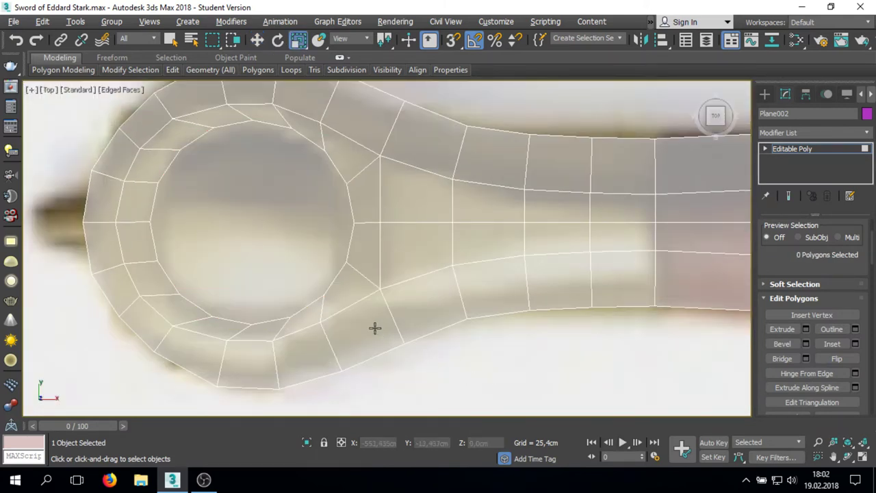
pyautogui.scroll(-3, 300, 258)
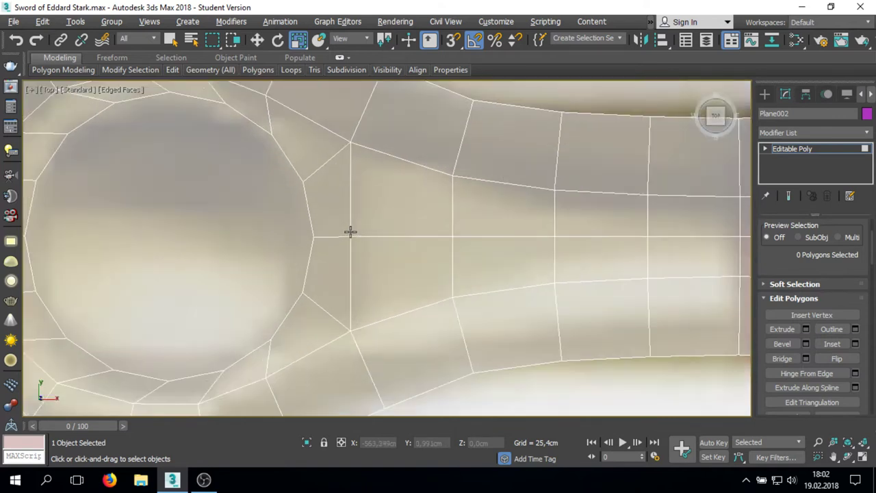
pyautogui.keyDown('alt'); pyautogui.moveTo(290, 243); pyautogui.dragTo(312, 205, button='middle'); pyautogui.keyUp('alt')
pyautogui.scroll(3, 356, 287)
pyautogui.scroll(2, 308, 285)
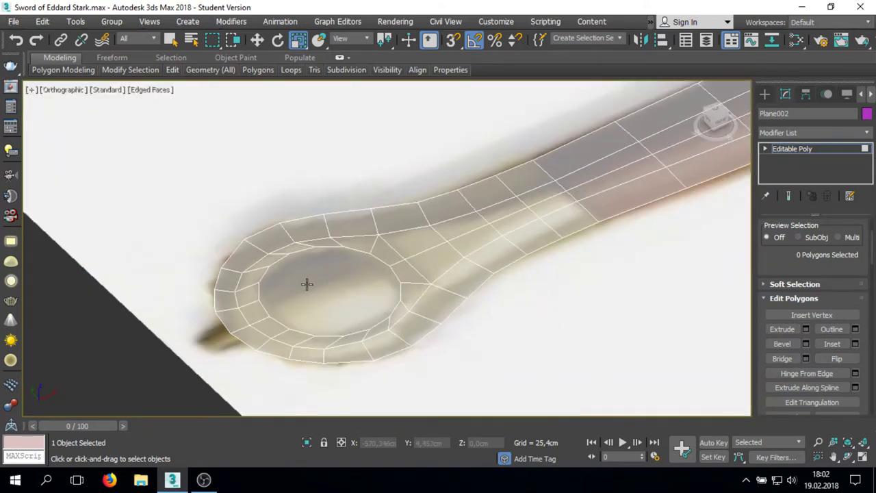
# - Select the pommel's round centre polygon and two polygon strips along the grip
pyautogui.press('5')
pyautogui.click(270, 288)
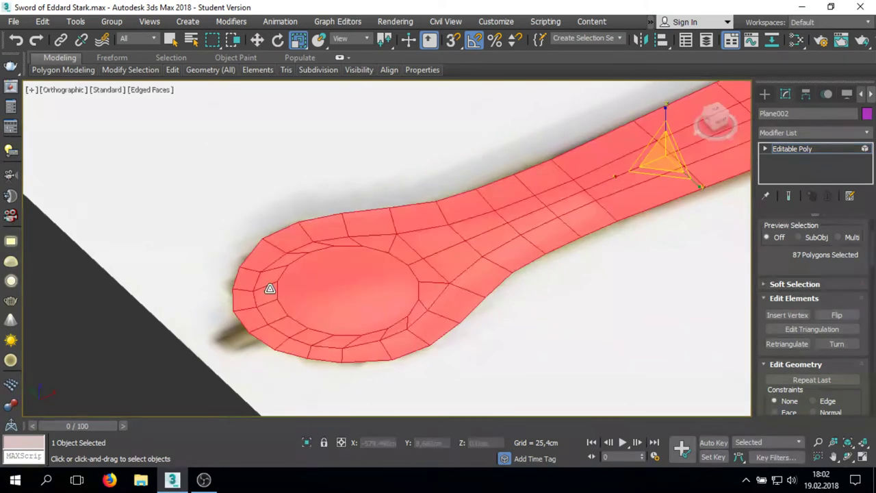
pyautogui.press('4')
pyautogui.click(341, 298)
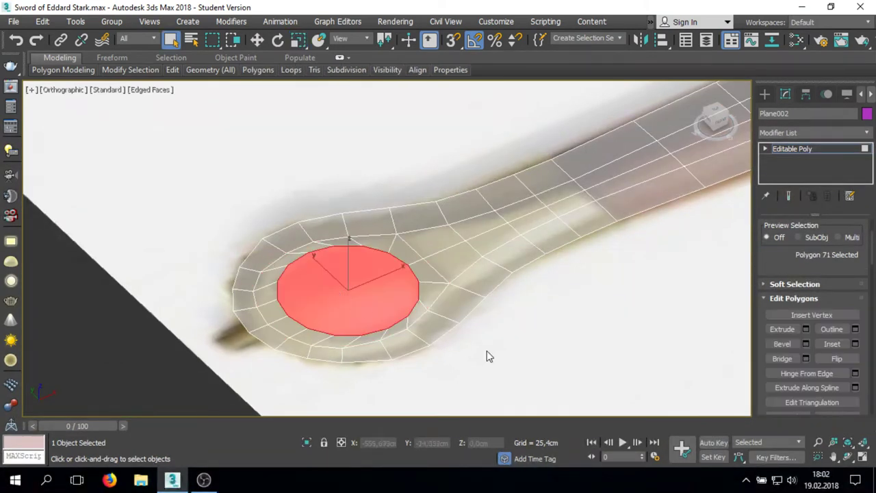
pyautogui.press('1')
pyautogui.press('1')
pyautogui.press('4')
pyautogui.keyDown('ctrl'); pyautogui.click(427, 274); pyautogui.keyUp('ctrl')
pyautogui.keyDown('shift'); pyautogui.click(426, 282); pyautogui.keyUp('shift')
pyautogui.keyDown('shift'); pyautogui.click(434, 238); pyautogui.keyUp('shift')
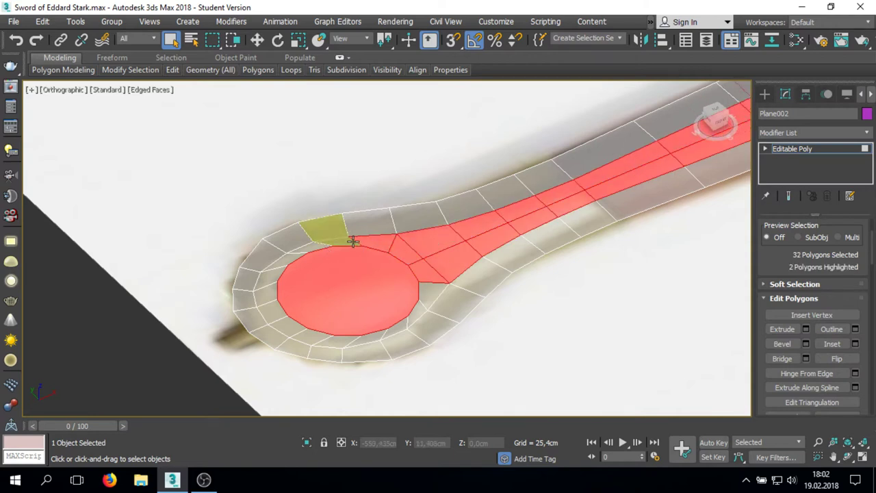
# - Add the ring polygons around the disc and move the whole selection along Z
pyautogui.press('t')
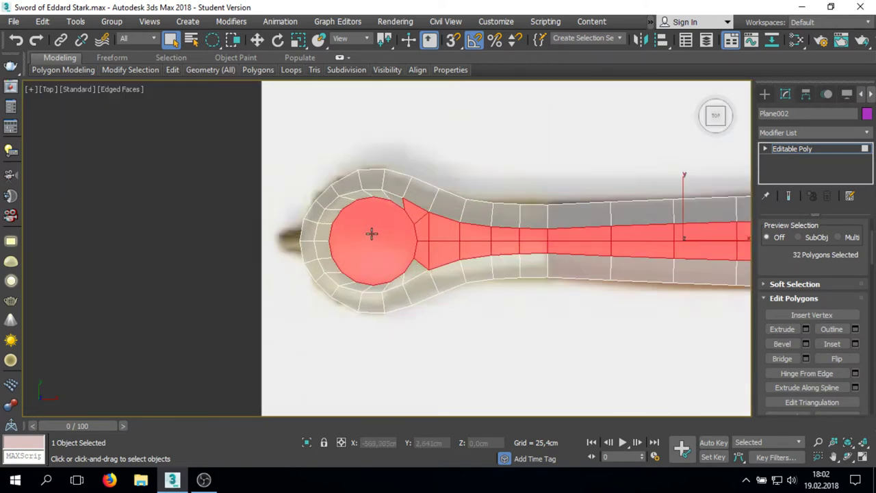
pyautogui.keyDown('shift'); pyautogui.click(400, 197); pyautogui.keyUp('shift')
pyautogui.moveTo(401, 197)
pyautogui.keyDown('alt'); pyautogui.mouseDown(button='middle')
pyautogui.moveTo(455, 179)
pyautogui.moveTo(384, 197)
pyautogui.moveTo(452, 157)
pyautogui.mouseUp(button='middle'); pyautogui.keyUp('alt')
pyautogui.press('w')
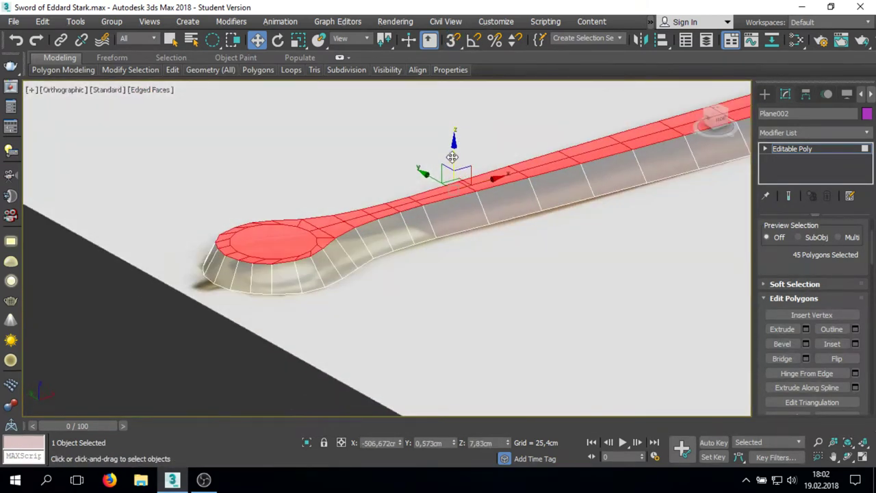
pyautogui.moveTo(452, 157); pyautogui.dragTo(455, 165)
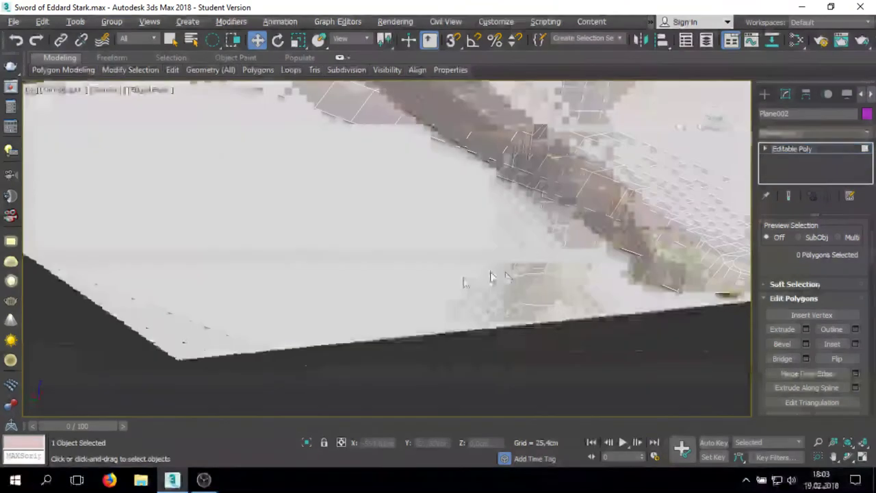
# - Clear the selection and pick the pommel's border and an edge in Top view
pyautogui.click(376, 297)
pyautogui.scroll(3, 362, 235)
pyautogui.scroll(2, 450, 185)
pyautogui.press('3')
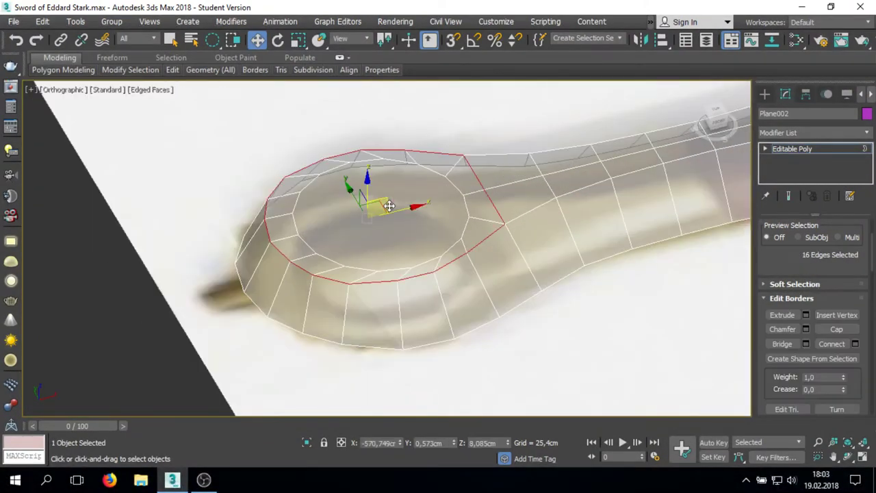
pyautogui.press('q')
pyautogui.click(462, 212)
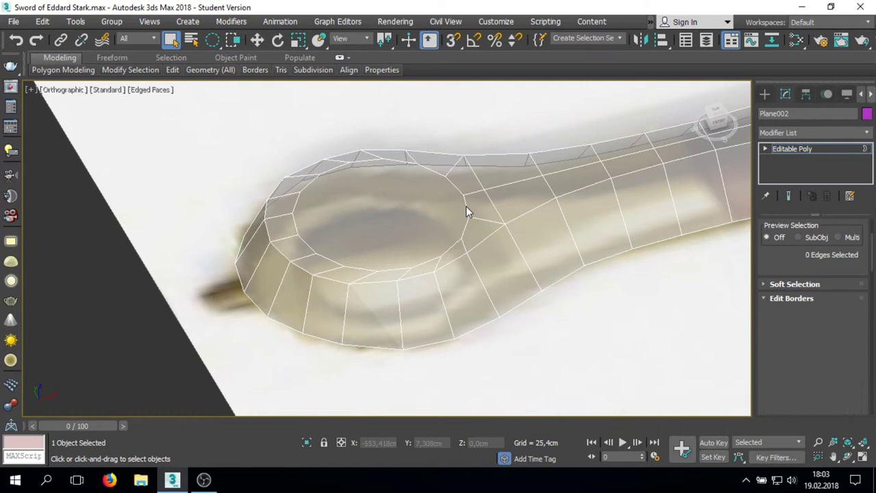
pyautogui.press('2')
pyautogui.click(466, 206)
pyautogui.press('t')
pyautogui.press('z')
pyautogui.scroll(-5, 394, 222)
# - Inset the pommel's centre polygon twice, first by about 3.8 cm, then a smaller inner ring
pyautogui.press('4')
pyautogui.click(329, 238)
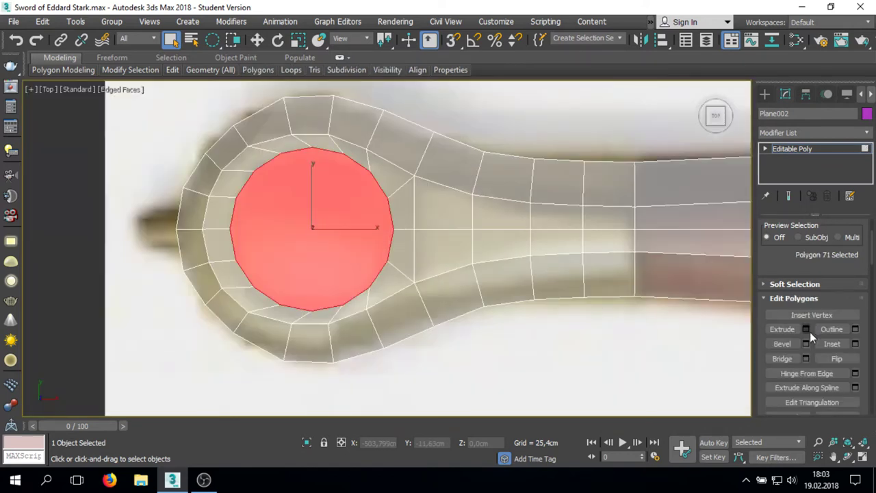
pyautogui.click(855, 344)
pyautogui.moveTo(396, 274); pyautogui.dragTo(394, 306)
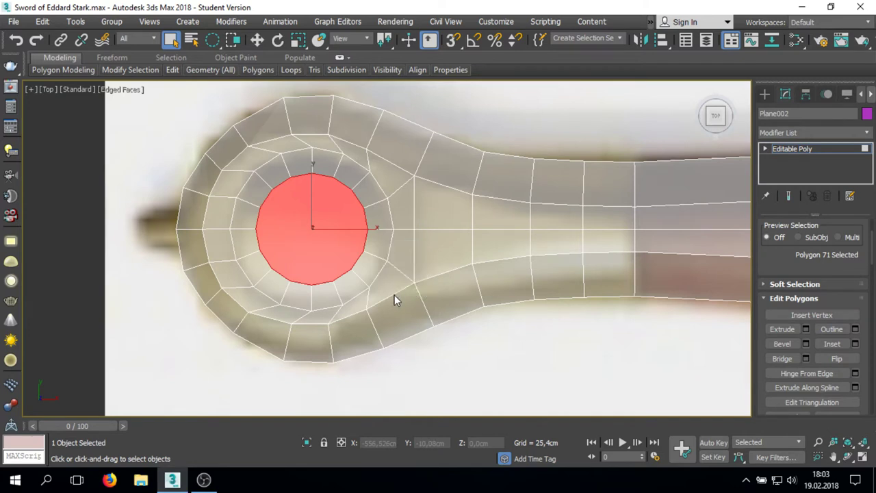
pyautogui.click(855, 344)
pyautogui.moveTo(396, 274); pyautogui.dragTo(400, 250)
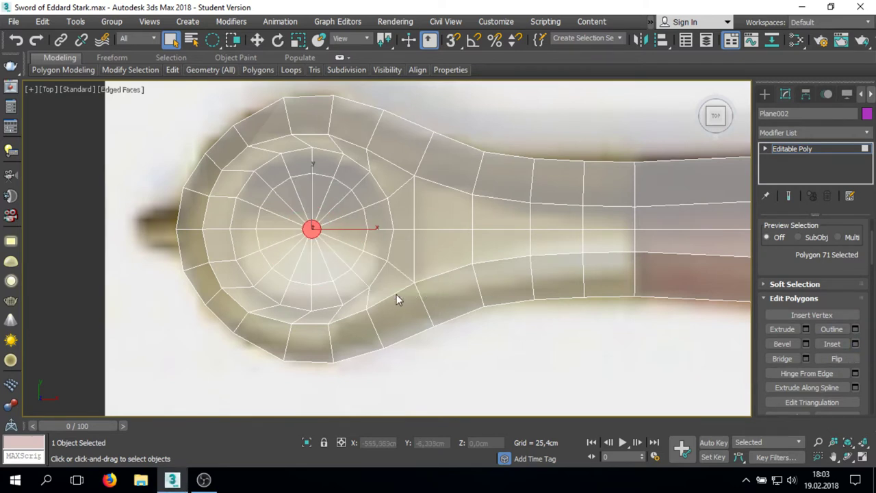
# - Delete the small centre polygon and Bridge the opening's border to fill it
pyautogui.press('z')
pyautogui.hotkey('ctrl', 'd')
pyautogui.press('3')
pyautogui.click(286, 169)
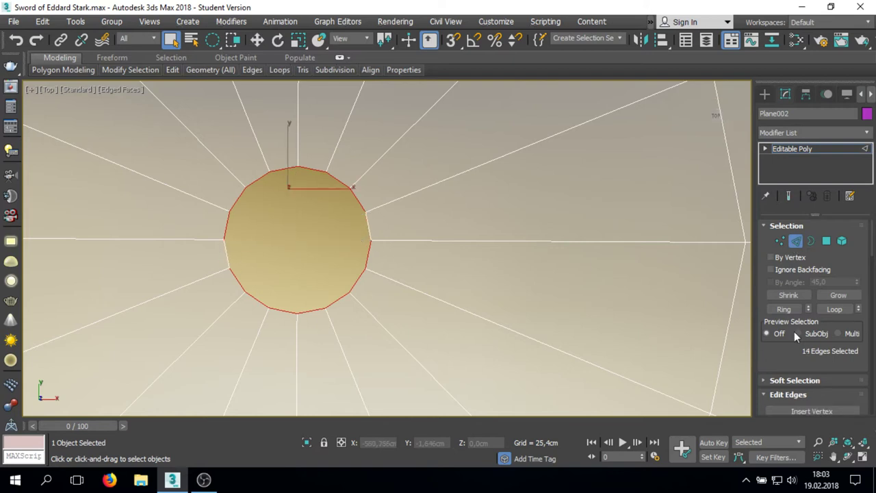
pyautogui.scroll(-5, 788, 352)
pyautogui.click(782, 354)
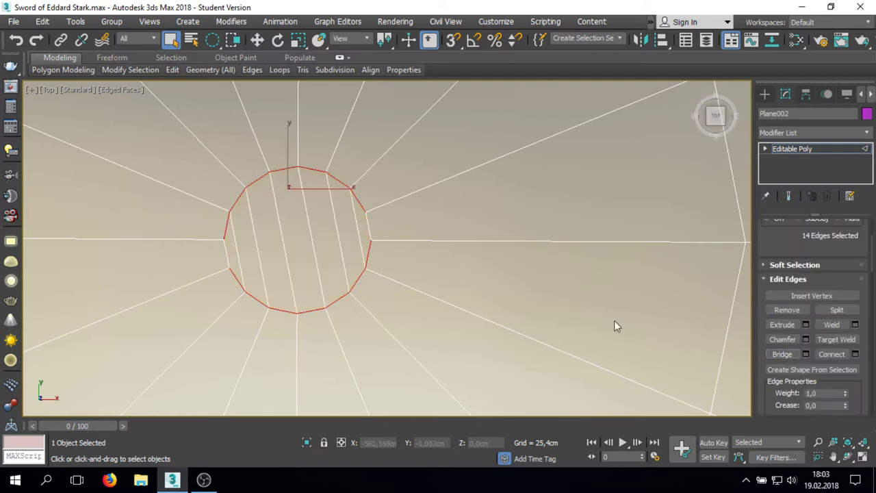
# - Inspect the filled pommel from an angle, return to Top view and select grip edges near the guard
pyautogui.keyDown('alt'); pyautogui.moveTo(614, 320); pyautogui.dragTo(262, 333, button='middle'); pyautogui.keyUp('alt')
pyautogui.scroll(3, 400, 213)
pyautogui.scroll(3, 351, 330)
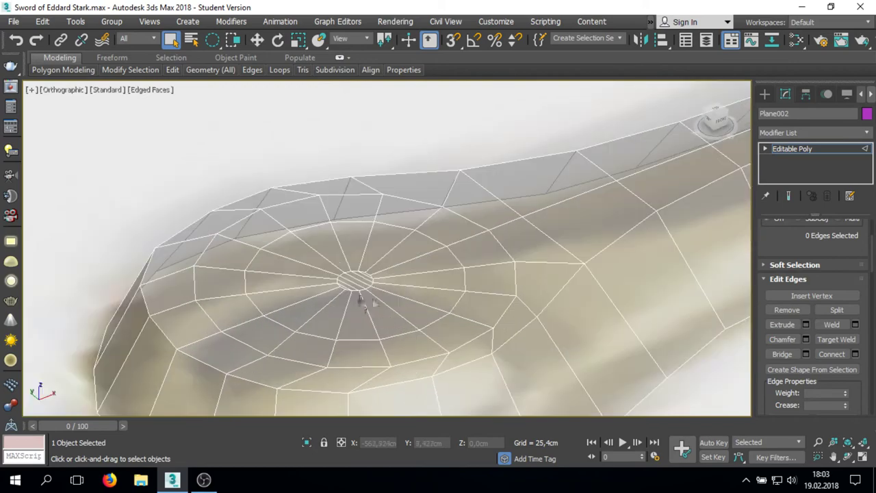
pyautogui.press('F3')
pyautogui.press('f')
pyautogui.moveTo(371, 274)
pyautogui.keyDown('alt'); pyautogui.mouseDown(button='middle')
pyautogui.moveTo(436, 332)
pyautogui.moveTo(410, 322)
pyautogui.mouseUp(button='middle'); pyautogui.keyUp('alt')
pyautogui.press('F3')
pyautogui.scroll(3, 329, 268)
pyautogui.scroll(-3, 340, 267)
pyautogui.press('t')
pyautogui.scroll(3, 288, 254)
pyautogui.scroll(2, 579, 254)
pyautogui.moveTo(597, 199); pyautogui.dragTo(594, 331)
# - Connect the grip edges into a new loop and slide it toward the guard
pyautogui.click(856, 354)
pyautogui.click(395, 312)
pyautogui.press('w')
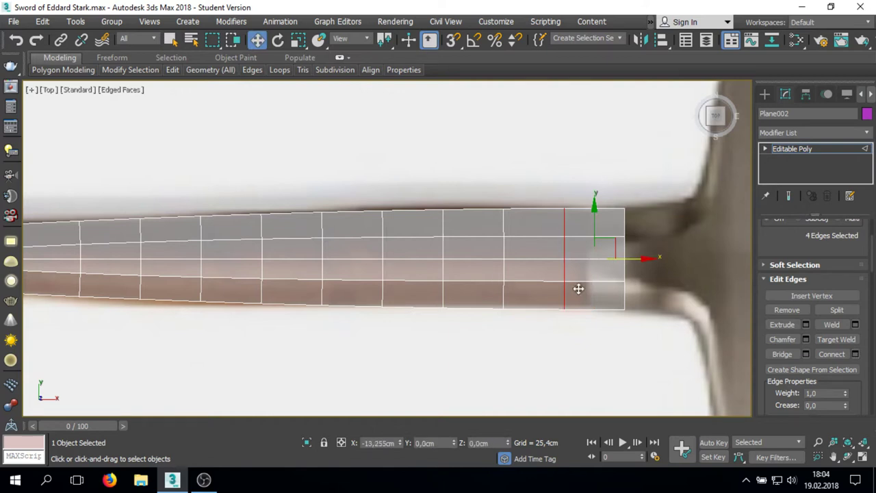
pyautogui.click(856, 354)
pyautogui.click(400, 311)
pyautogui.moveTo(628, 265); pyautogui.dragTo(644, 265)
pyautogui.scroll(5, 605, 268)
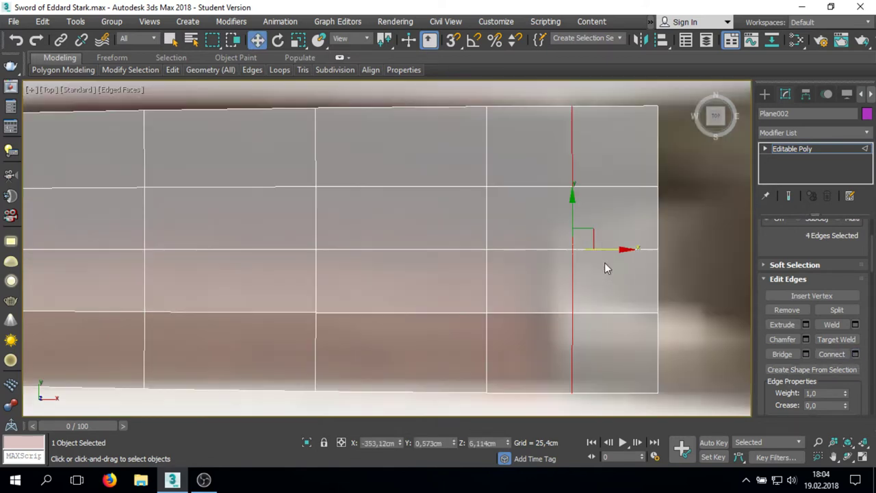
pyautogui.scroll(-5, 583, 259)
pyautogui.scroll(1, 491, 340)
# - Select all grip polygons and extrude them with a small negative height of about -2.1 cm
pyautogui.press('4')
pyautogui.moveTo(225, 206); pyautogui.dragTo(598, 348)
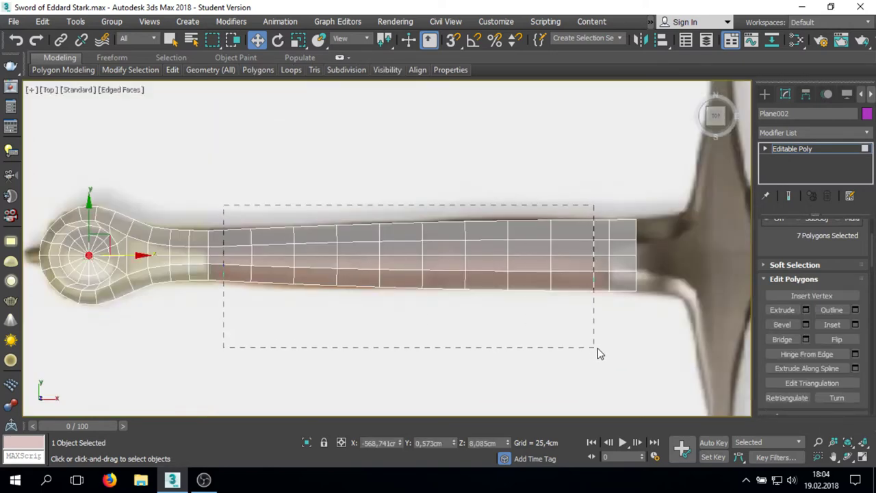
pyautogui.keyDown('alt'); pyautogui.moveTo(598, 348); pyautogui.dragTo(502, 225, button='middle'); pyautogui.keyUp('alt')
pyautogui.scroll(2, 502, 225)
pyautogui.click(855, 309)
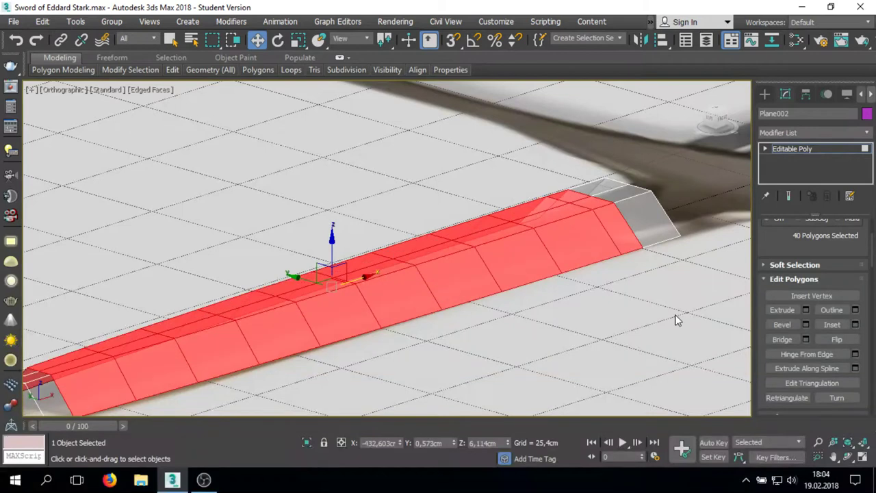
pyautogui.click(806, 310)
pyautogui.moveTo(396, 274); pyautogui.dragTo(395, 278)
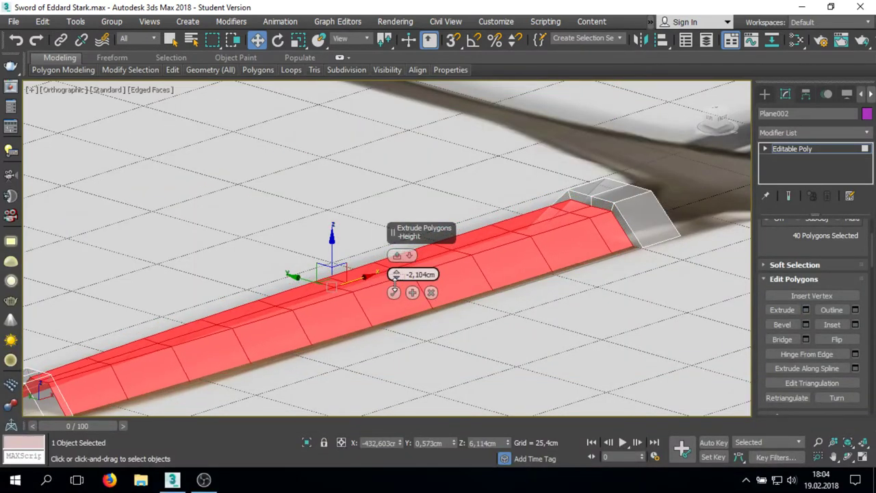
pyautogui.click(394, 292)
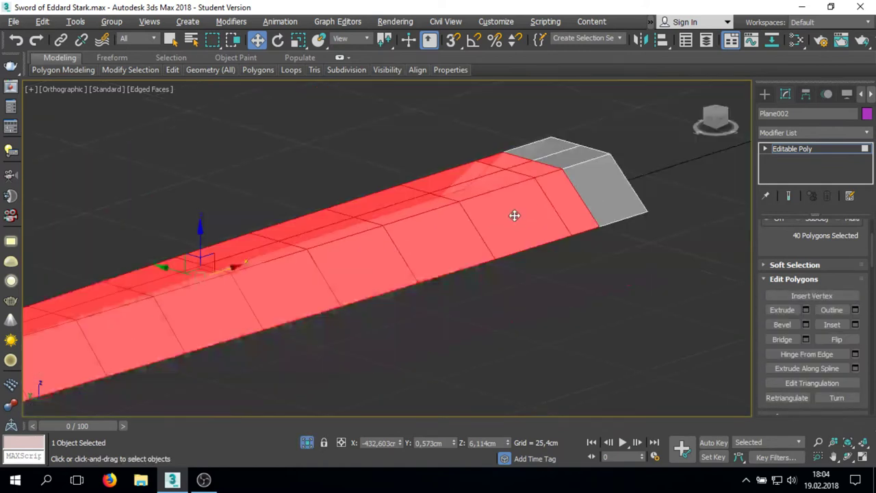
pyautogui.click(806, 310)
pyautogui.click(431, 293)
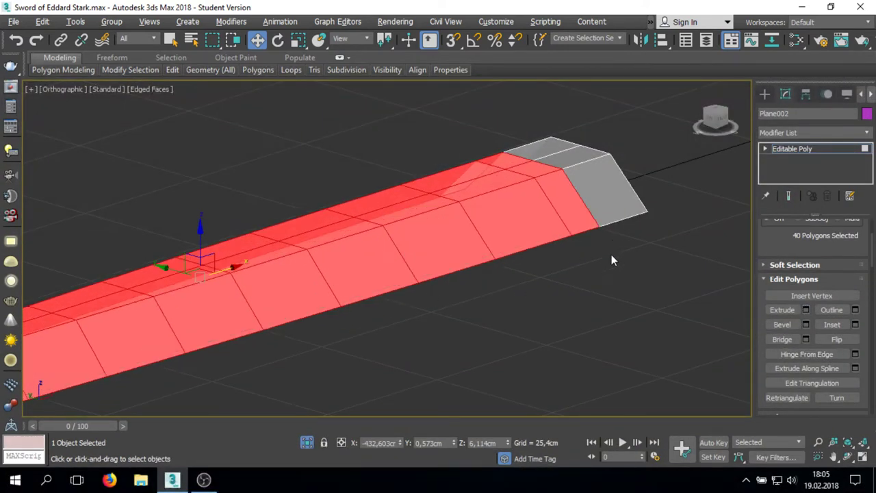
pyautogui.click(815, 146)
pyautogui.click(816, 137)
# - Add a Symmetry modifier to mirror the hilt and collapse it to Editable Poly
pyautogui.scroll(-1, 818, 164)
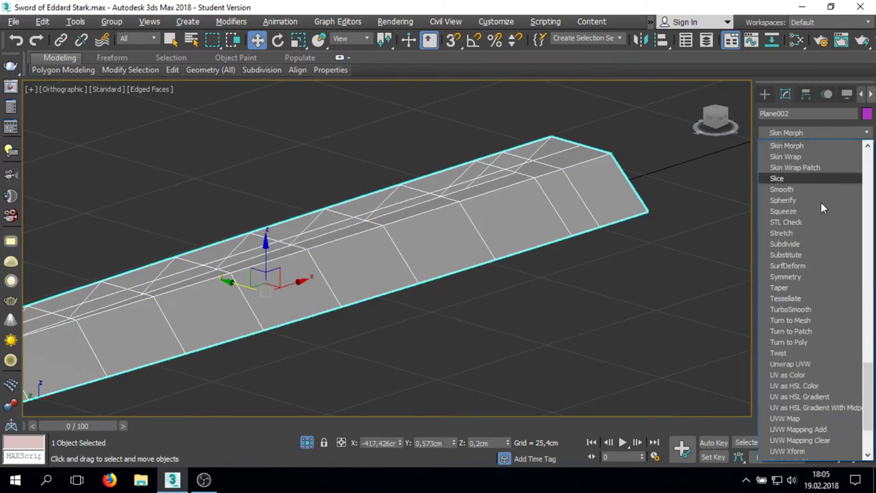
pyautogui.click(793, 278)
pyautogui.press('z')
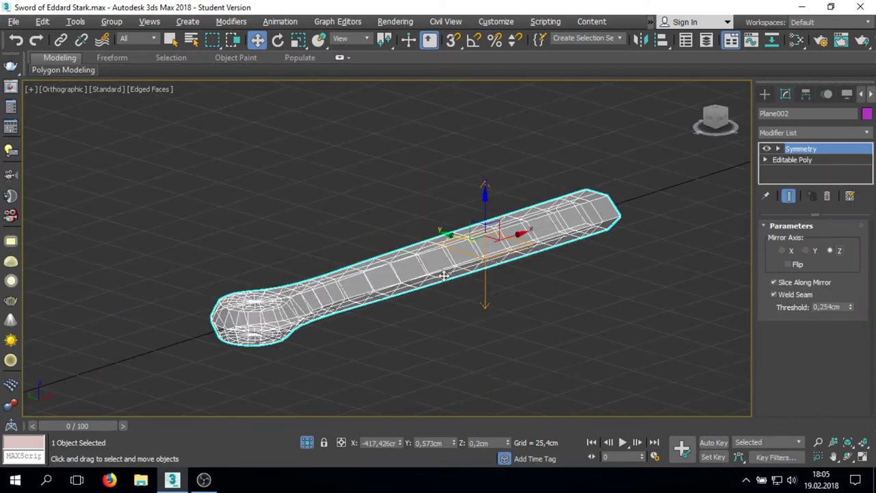
pyautogui.scroll(2, 494, 232)
pyautogui.scroll(1, 494, 229)
pyautogui.rightClick(545, 264)
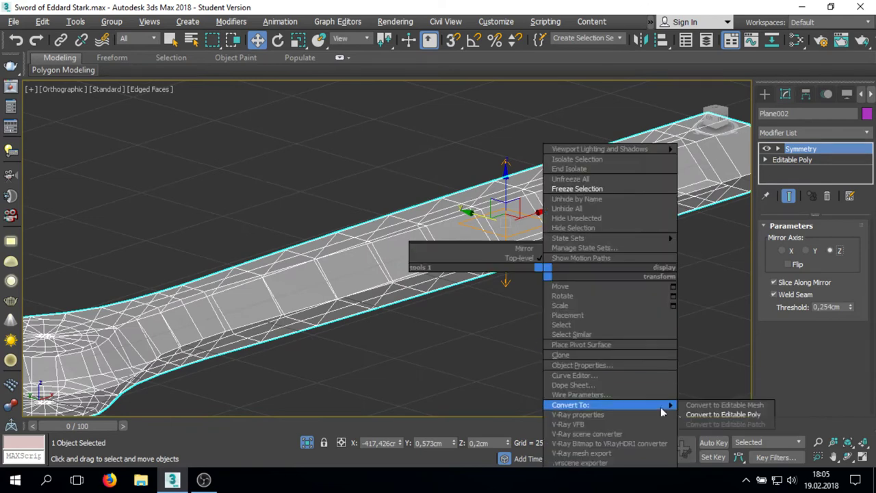
pyautogui.click(725, 416)
# - Select the grip polygons on both sides and extrude them with height -1.758 cm
pyautogui.press('t')
pyautogui.rightClick(417, 269)
pyautogui.click(462, 233)
pyautogui.press('4')
pyautogui.moveTo(274, 204); pyautogui.dragTo(422, 289)
pyautogui.moveTo(649, 335); pyautogui.dragTo(648, 334)
pyautogui.moveTo(649, 335)
pyautogui.keyDown('alt'); pyautogui.mouseDown(button='middle')
pyautogui.moveTo(512, 194)
pyautogui.moveTo(623, 291)
pyautogui.mouseUp(button='middle'); pyautogui.keyUp('alt')
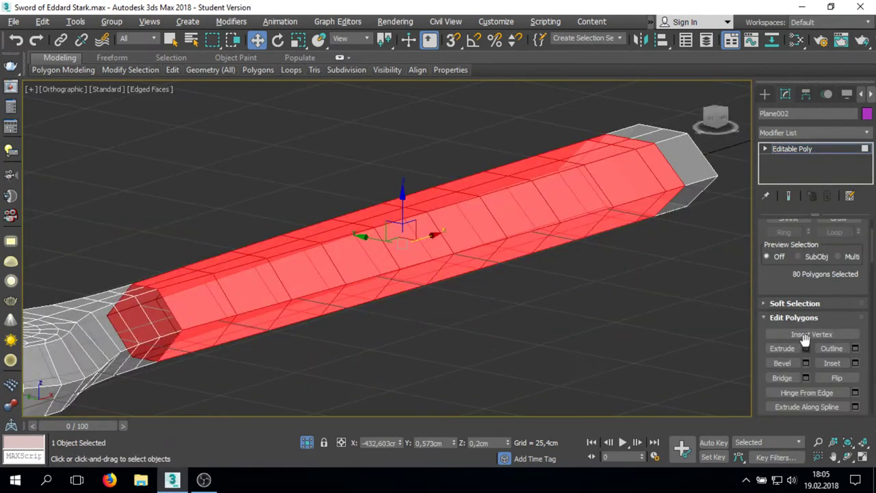
pyautogui.click(805, 348)
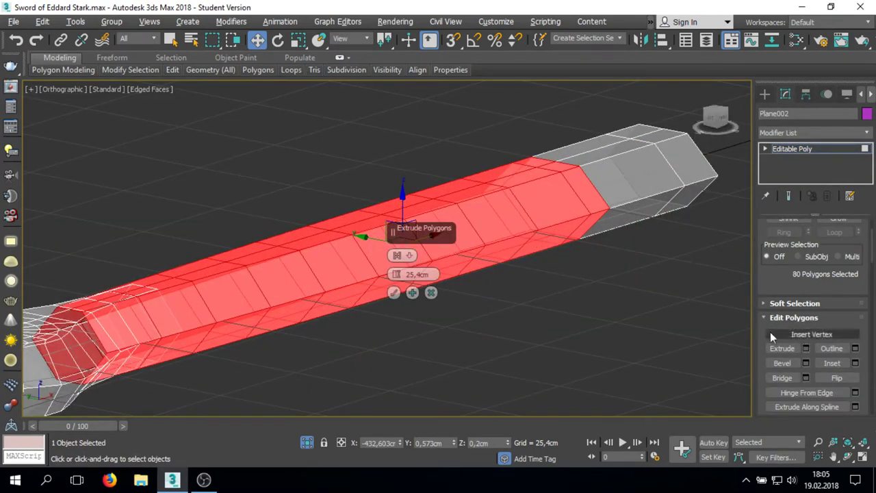
pyautogui.click(409, 273)
pyautogui.click(425, 284)
pyautogui.moveTo(397, 274); pyautogui.dragTo(398, 284)
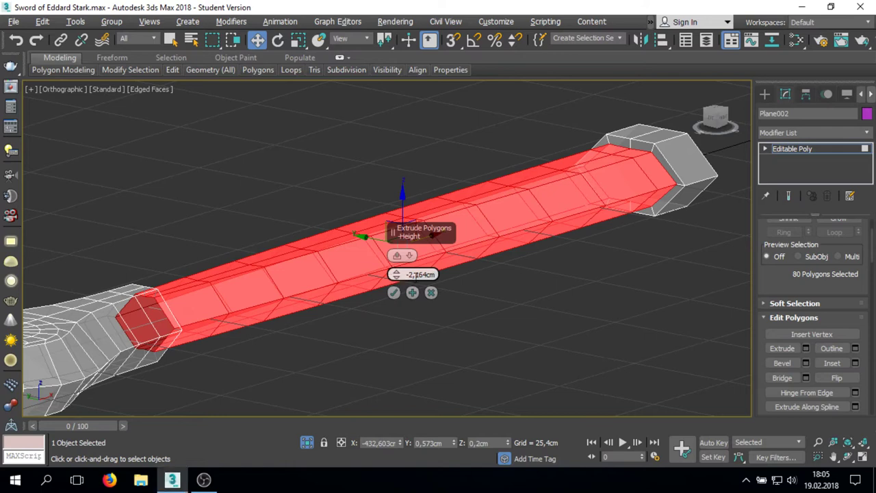
pyautogui.click(394, 292)
# - Clear the polygon selection, frame the hilt in the Top view and make it see-through with Alt+X
pyautogui.click(399, 309)
pyautogui.press('z')
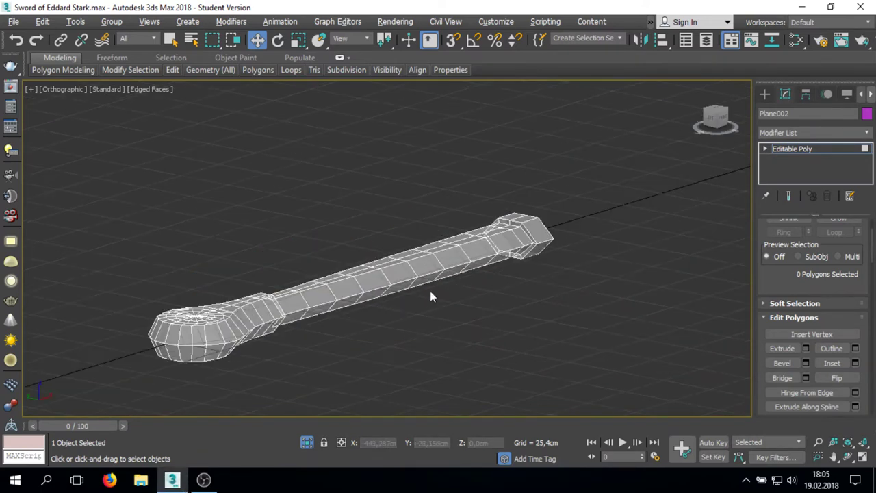
pyautogui.press('t')
pyautogui.press('z')
pyautogui.moveTo(367, 322)
pyautogui.keyDown('alt'); pyautogui.mouseDown(button='middle')
pyautogui.moveTo(280, 239)
pyautogui.moveTo(296, 234)
pyautogui.moveTo(307, 249)
pyautogui.mouseUp(button='middle'); pyautogui.keyUp('alt')
pyautogui.hotkey('alt', 'x')
pyautogui.press('t')
pyautogui.rightClick(323, 244)
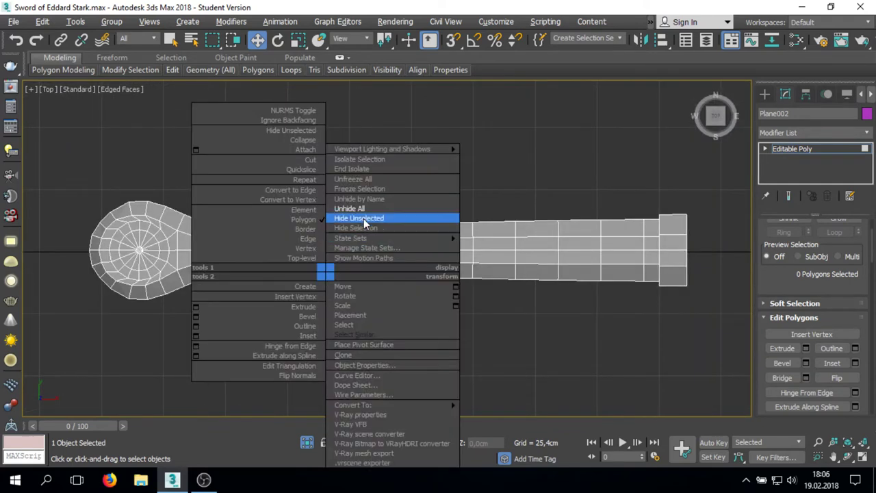
pyautogui.click(372, 217)
pyautogui.scroll(3, 557, 242)
pyautogui.scroll(-1, 389, 249)
pyautogui.scroll(1, 486, 262)
pyautogui.scroll(-1, 375, 268)
# - In the Front view, select the lower half of the hilt's polygons and delete them
pyautogui.press('f')
pyautogui.scroll(-2, 474, 272)
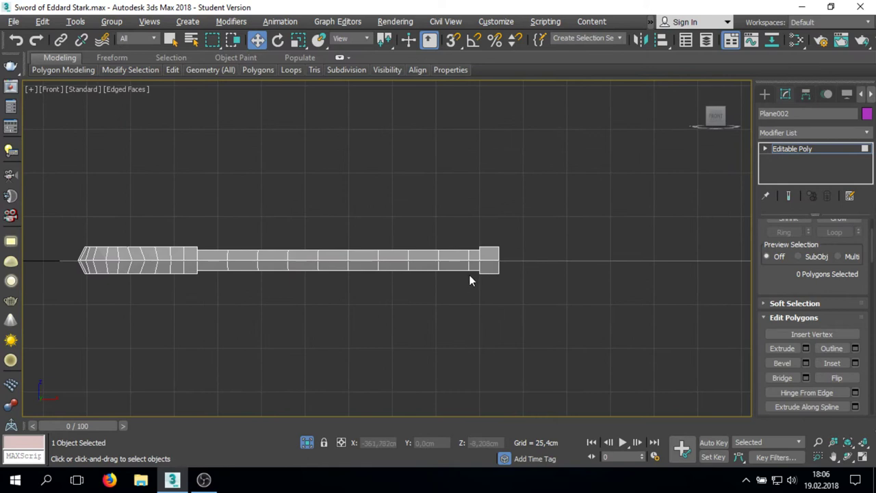
pyautogui.click(471, 298)
pyautogui.hotkey('ctrl', 'z')
pyautogui.press('4')
pyautogui.moveTo(528, 322); pyautogui.dragTo(80, 263)
pyautogui.press('Delete')
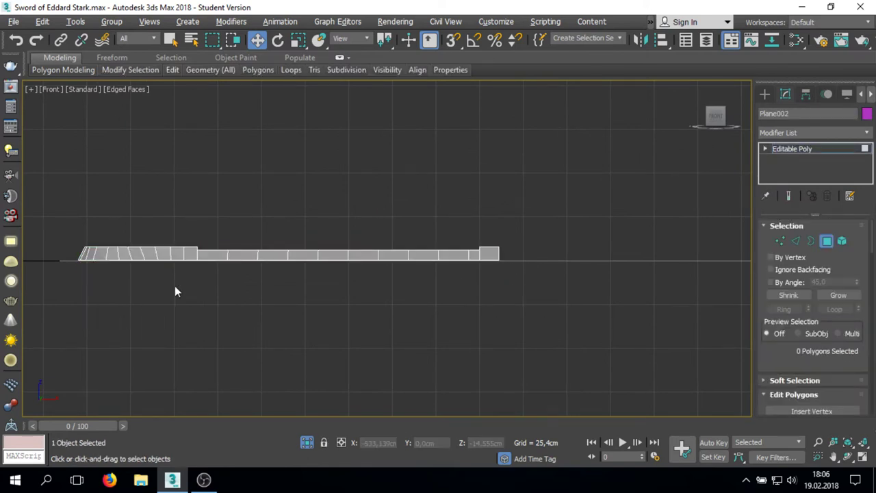
# - Back in the Top view, select the lower-half faces of the hilt in Polygon mode
pyautogui.press('t')
pyautogui.scroll(-1, 299, 258)
pyautogui.scroll(3, 402, 271)
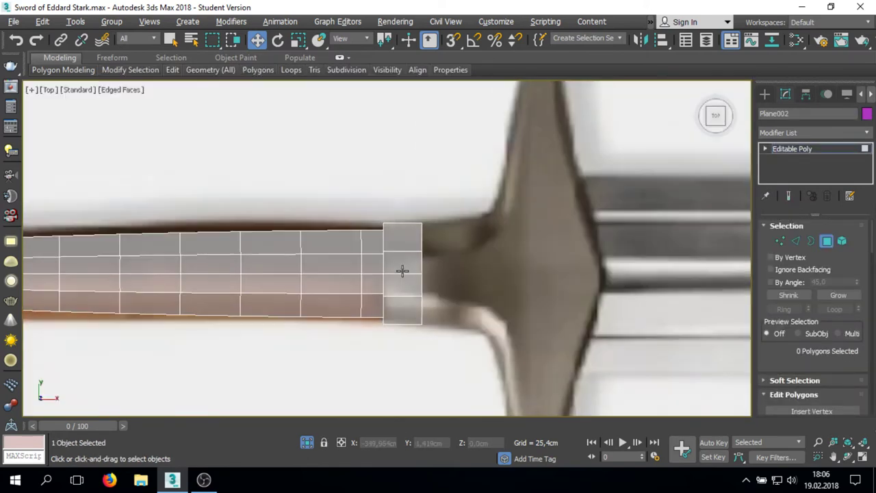
pyautogui.press('3')
pyautogui.scroll(-2, 474, 293)
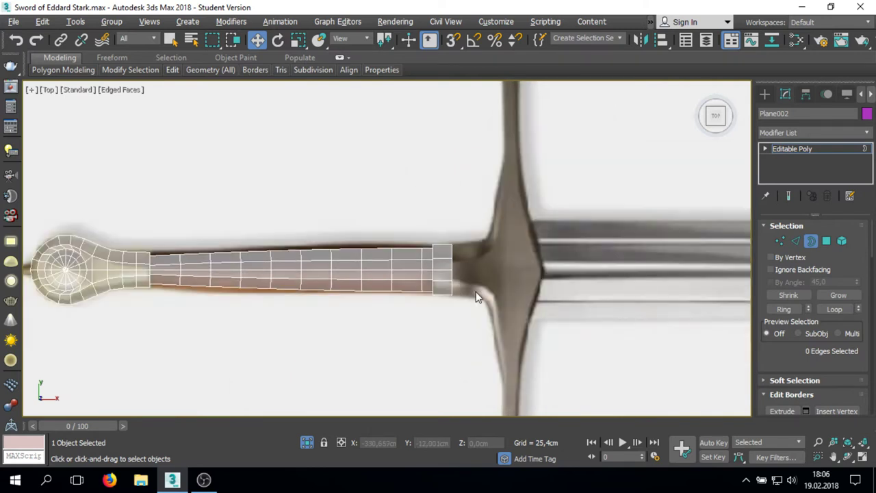
pyautogui.press('4')
pyautogui.moveTo(477, 297); pyautogui.dragTo(502, 298, button='middle')
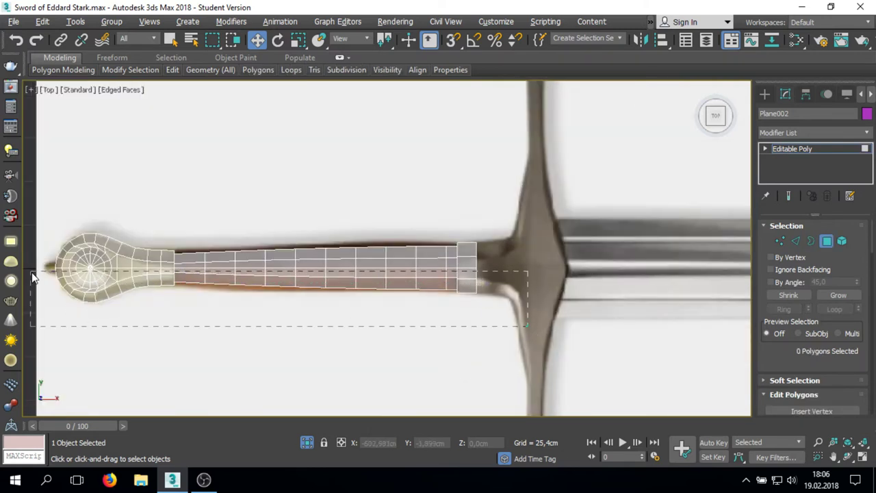
pyautogui.moveTo(32, 276); pyautogui.dragTo(32, 272)
pyautogui.scroll(3, 62, 266)
pyautogui.scroll(1, 153, 265)
pyautogui.scroll(1, 268, 275)
pyautogui.scroll(-1, 233, 272)
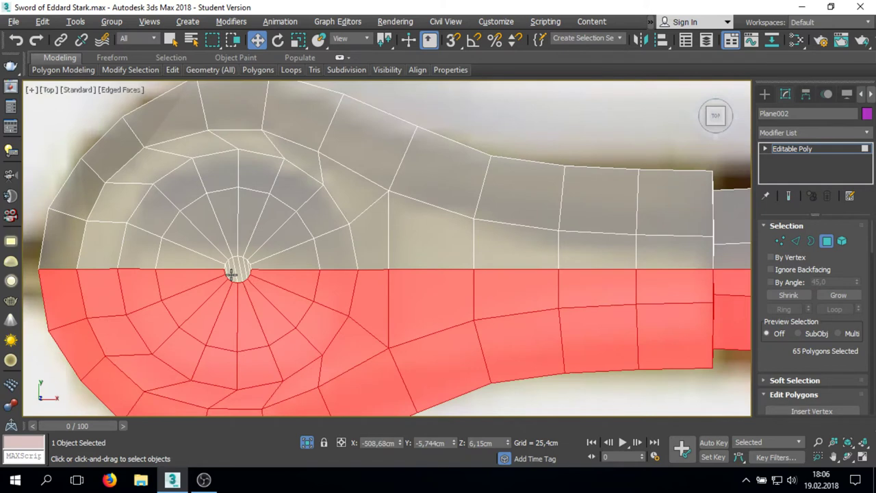
pyautogui.scroll(5, 232, 273)
pyautogui.scroll(-5, 234, 275)
pyautogui.scroll(6, 231, 269)
# - Add the thin pommel-centre polygon and the other centre strips to the selection
pyautogui.keyDown('ctrl'); pyautogui.click(273, 265); pyautogui.keyUp('ctrl')
pyautogui.keyDown('ctrl'); pyautogui.click(221, 276); pyautogui.keyUp('ctrl')
pyautogui.press('q')
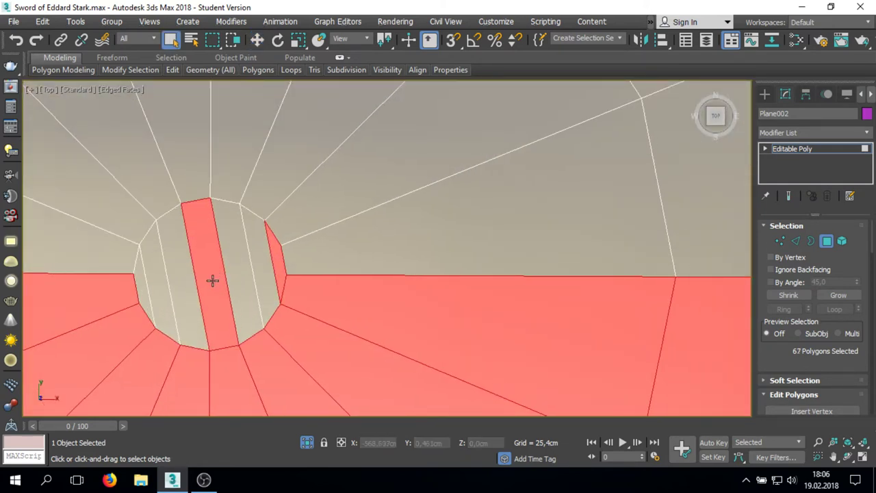
pyautogui.keyDown('ctrl'); pyautogui.moveTo(287, 366); pyautogui.dragTo(287, 366); pyautogui.keyUp('ctrl')
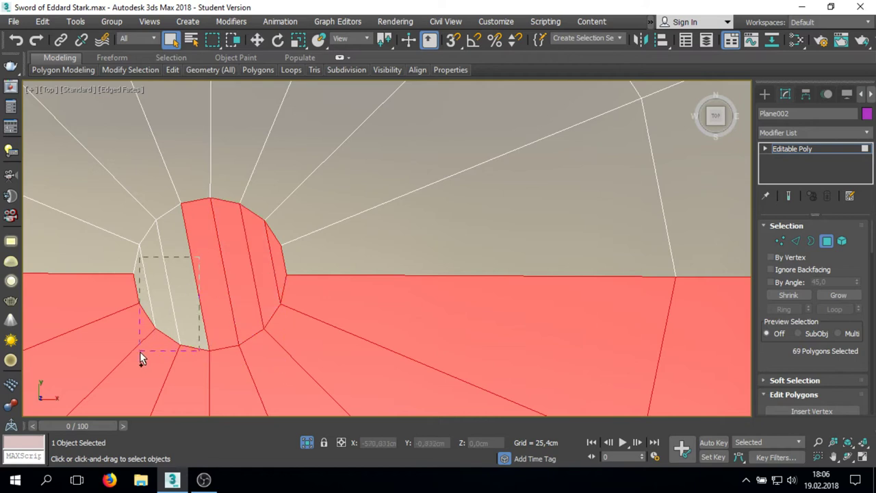
pyautogui.scroll(-5, 139, 356)
# - In Edge mode, select the grip strip's end edge beside the crossguard
pyautogui.keyDown('alt'); pyautogui.moveTo(157, 273); pyautogui.dragTo(314, 219, button='middle'); pyautogui.keyUp('alt')
pyautogui.press('t')
pyautogui.scroll(4, 302, 241)
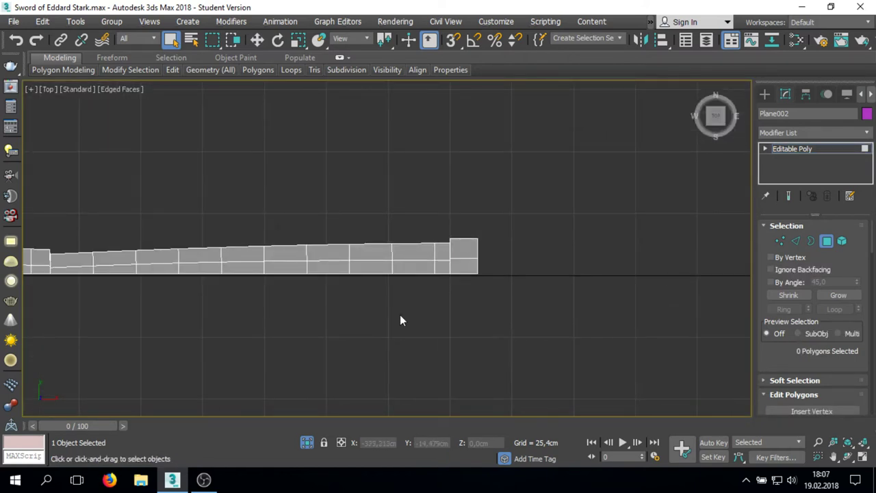
pyautogui.scroll(3, 400, 320)
pyautogui.press('2')
pyautogui.click(411, 266)
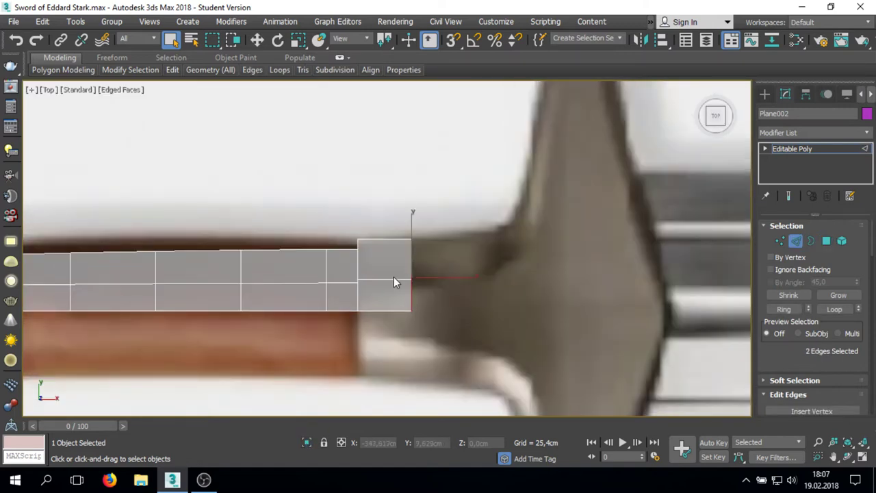
pyautogui.keyDown('alt'); pyautogui.moveTo(393, 280); pyautogui.dragTo(344, 215, button='middle'); pyautogui.keyUp('alt')
pyautogui.press('t')
pyautogui.scroll(-4, 389, 241)
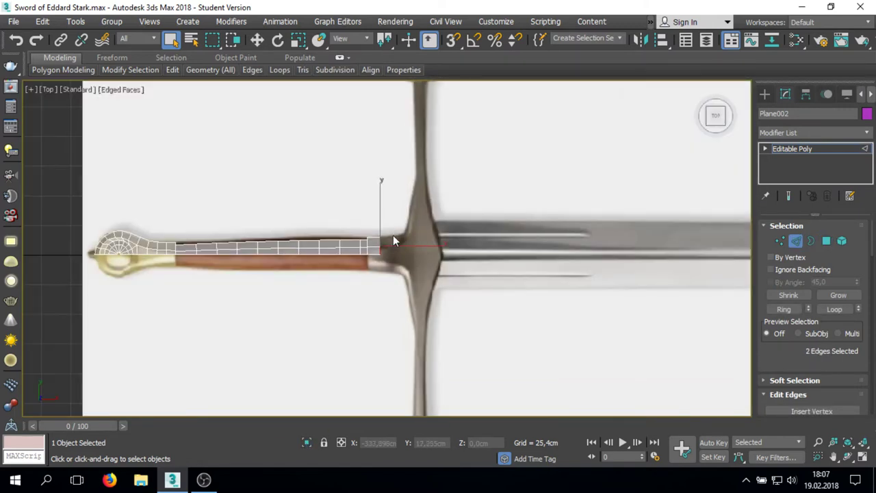
# - Shift-drag the grip's end edges with Select and Move to extrude a first new polygon row
pyautogui.scroll(3, 370, 257)
pyautogui.press('w')
pyautogui.scroll(4, 294, 283)
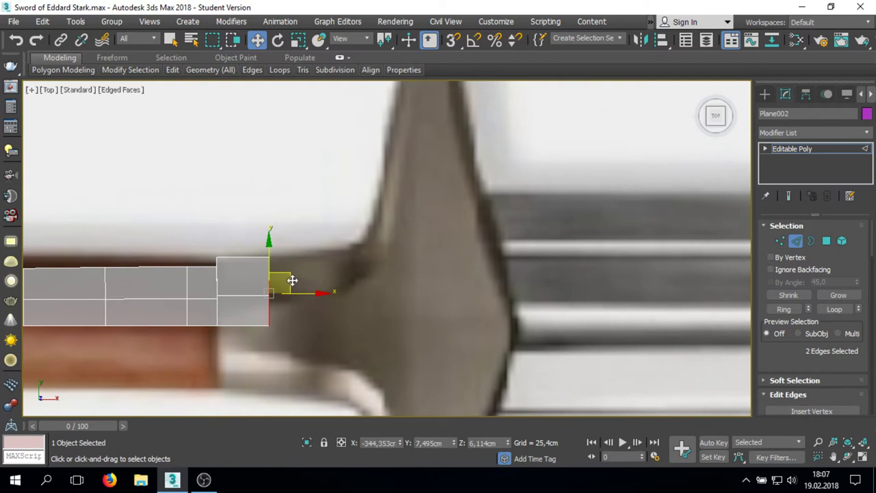
pyautogui.keyDown('alt'); pyautogui.moveTo(292, 280); pyautogui.dragTo(536, 211, button='middle'); pyautogui.keyUp('alt')
pyautogui.press('t')
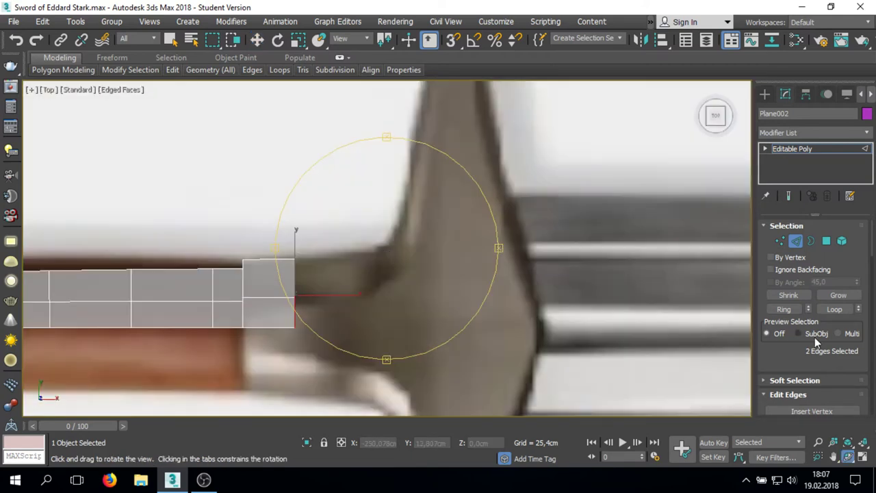
pyautogui.scroll(-3, 814, 342)
pyautogui.rightClick(437, 284)
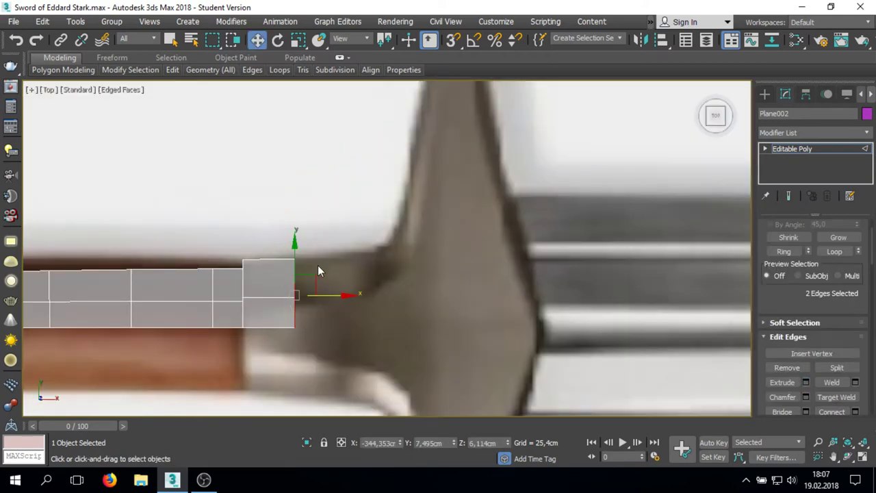
pyautogui.keyDown('alt'); pyautogui.moveTo(412, 251); pyautogui.dragTo(544, 225, button='middle'); pyautogui.keyUp('alt')
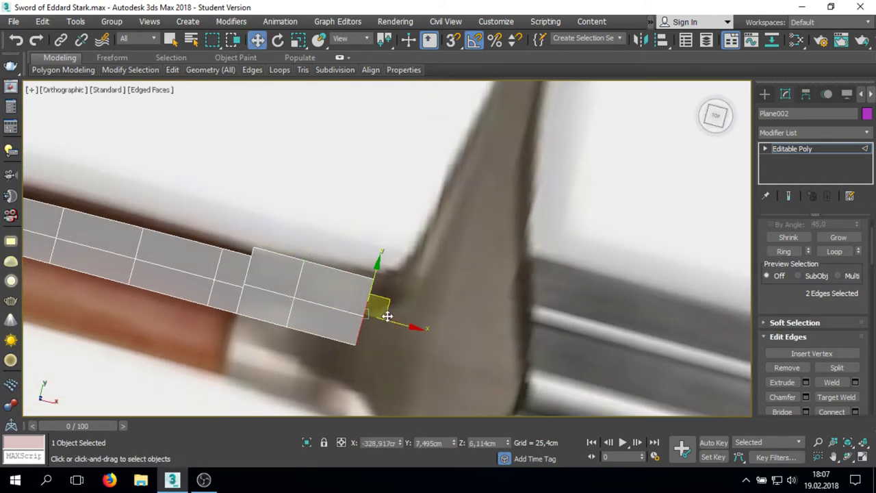
pyautogui.press('e')
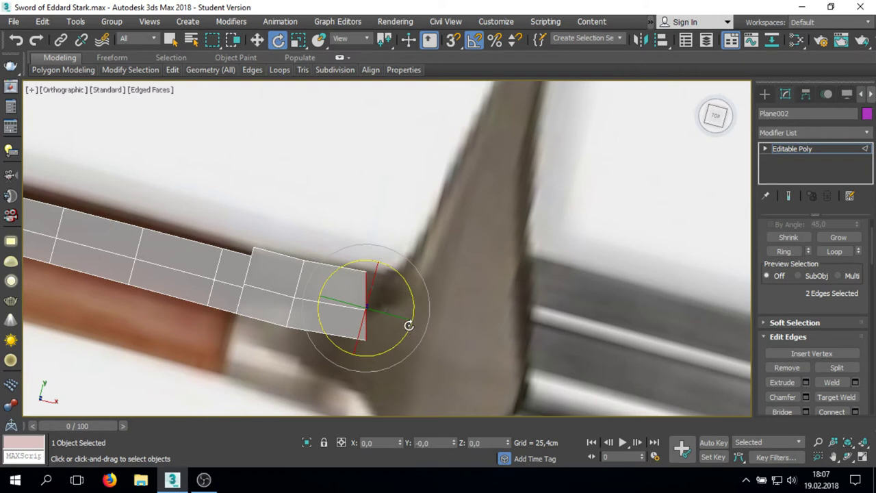
pyautogui.press('w')
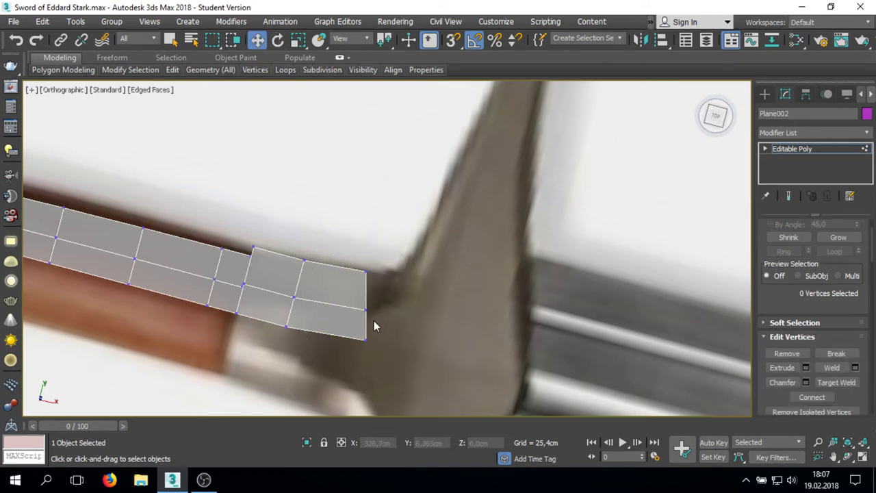
pyautogui.click(365, 295)
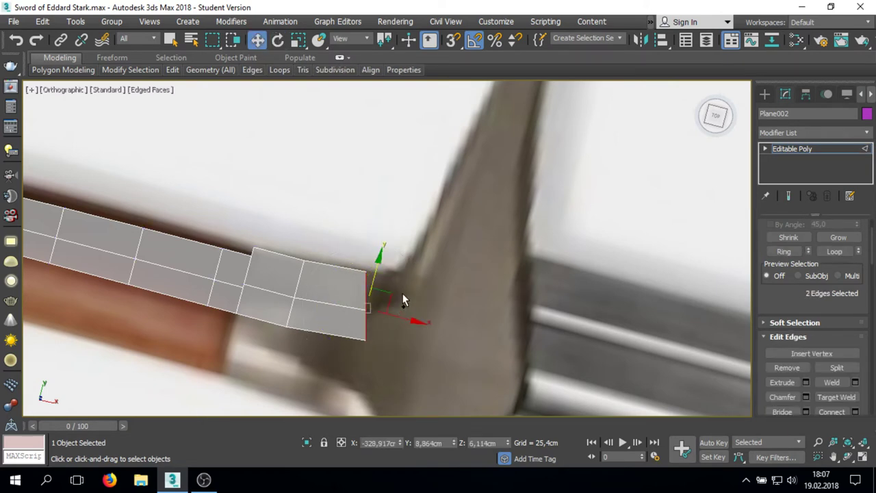
pyautogui.keyDown('alt'); pyautogui.moveTo(402, 300); pyautogui.dragTo(414, 310, button='middle'); pyautogui.keyUp('alt')
pyautogui.keyDown('shift'); pyautogui.moveTo(394, 306); pyautogui.dragTo(429, 322); pyautogui.keyUp('shift')
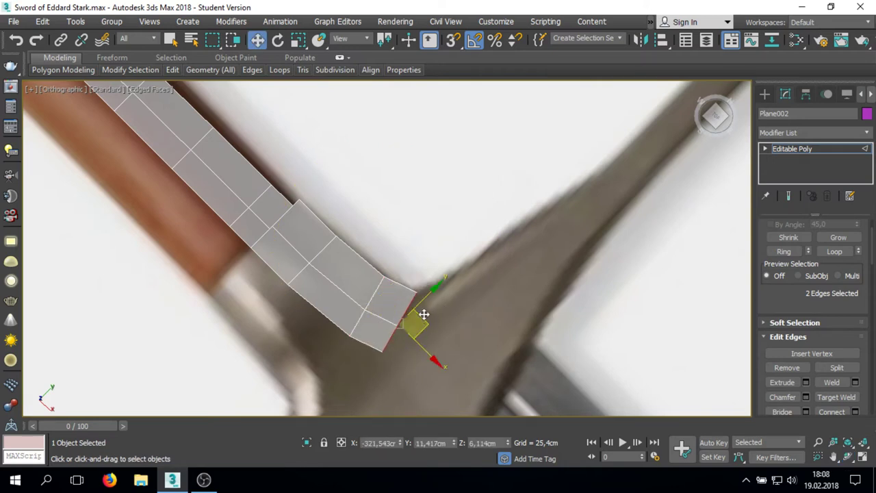
# - Rotate the new end edge and nudge it slightly right to follow the crossguard
pyautogui.press('3')
pyautogui.press('2')
pyautogui.press('e')
pyautogui.press('w')
pyautogui.moveTo(421, 320); pyautogui.dragTo(425, 320)
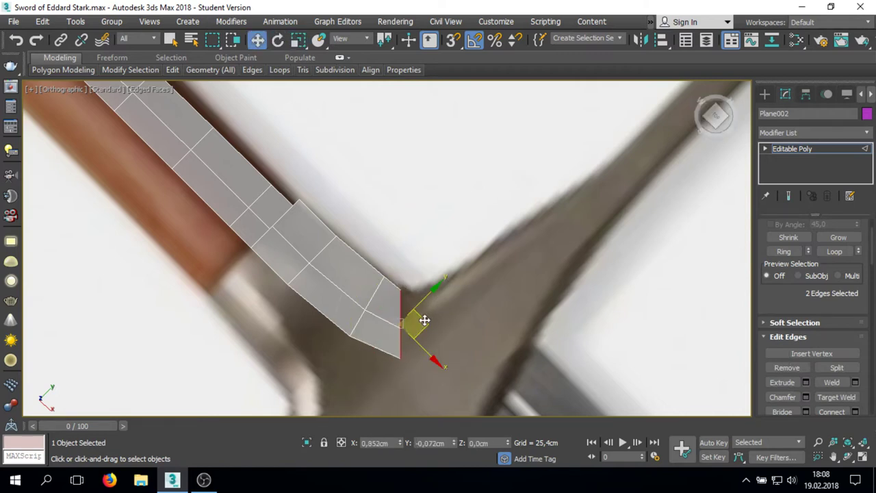
# - Extrude a second polygon row along the crossguard and rotate its end edge into the bend
pyautogui.moveTo(488, 321)
pyautogui.keyDown('alt'); pyautogui.mouseDown(button='middle')
pyautogui.moveTo(311, 249)
pyautogui.moveTo(338, 259)
pyautogui.mouseUp(button='middle'); pyautogui.keyUp('alt')
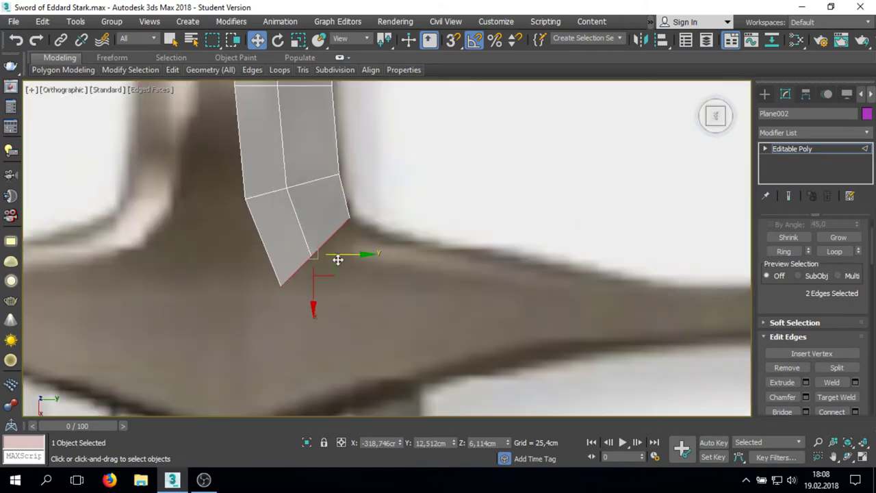
pyautogui.moveTo(331, 272)
pyautogui.keyDown('shift'); pyautogui.mouseDown()
pyautogui.moveTo(427, 309)
pyautogui.moveTo(389, 301)
pyautogui.moveTo(420, 285)
pyautogui.mouseUp(); pyautogui.keyUp('shift')
pyautogui.press('e')
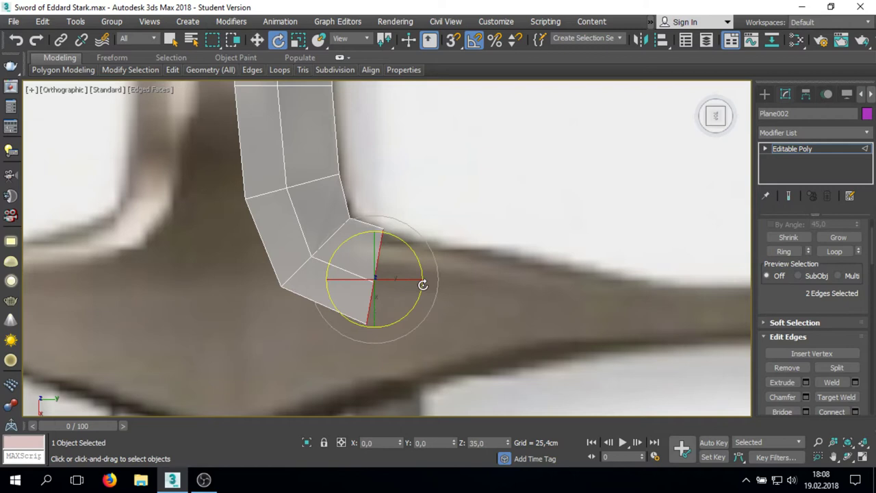
pyautogui.press('w')
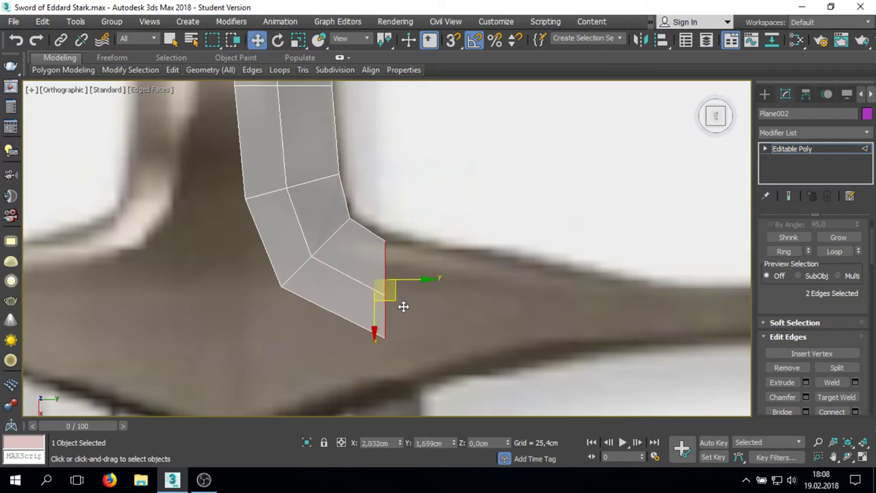
pyautogui.keyDown('alt'); pyautogui.moveTo(279, 319); pyautogui.dragTo(326, 295, button='middle'); pyautogui.keyUp('alt')
pyautogui.press('t')
pyautogui.scroll(2, 366, 274)
pyautogui.press('1')
pyautogui.moveTo(366, 275)
pyautogui.keyDown('alt'); pyautogui.mouseDown(button='middle')
pyautogui.moveTo(512, 222)
pyautogui.moveTo(481, 186)
pyautogui.moveTo(472, 226)
pyautogui.moveTo(442, 249)
pyautogui.mouseUp(button='middle'); pyautogui.keyUp('alt')
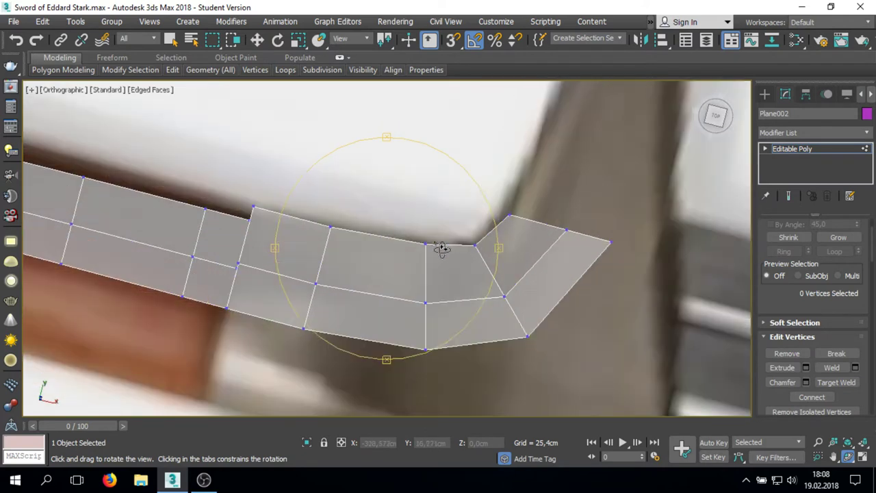
# - Hide the grip plane via the quad menu, then unhide all and reselect it
pyautogui.rightClick(525, 270)
pyautogui.click(568, 229)
pyautogui.rightClick(523, 271)
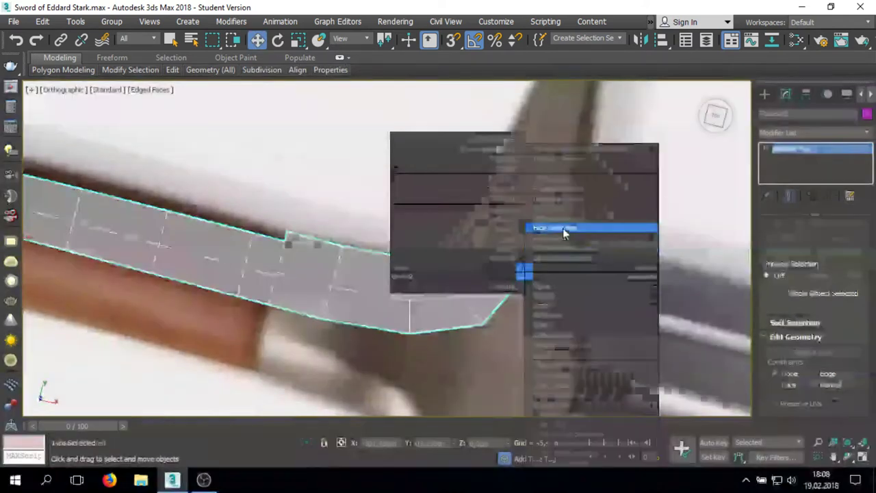
pyautogui.click(562, 230)
pyautogui.rightClick(438, 277)
pyautogui.click(466, 236)
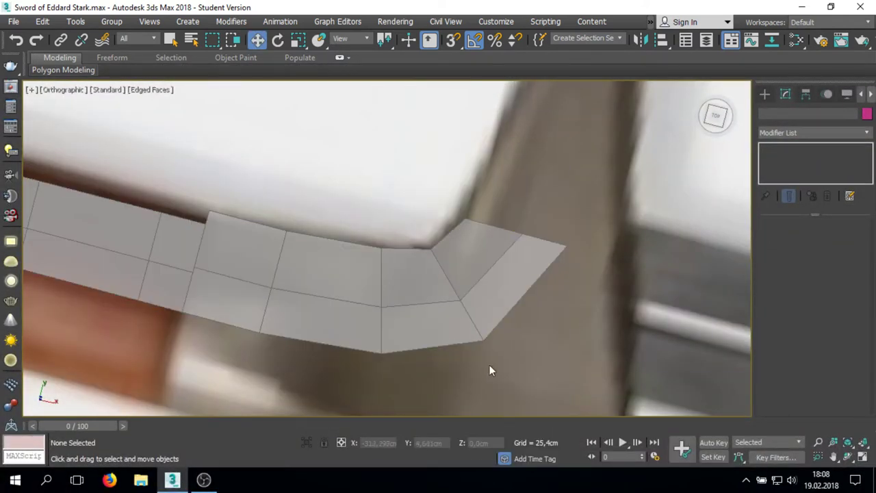
pyautogui.click(449, 317)
# - Select the pair of bend vertices and raise them slightly along Y
pyautogui.click(473, 306)
pyautogui.moveTo(483, 309)
pyautogui.keyDown('alt'); pyautogui.mouseDown(button='middle')
pyautogui.moveTo(597, 311)
pyautogui.moveTo(479, 294)
pyautogui.mouseUp(button='middle'); pyautogui.keyUp('alt')
pyautogui.press('w')
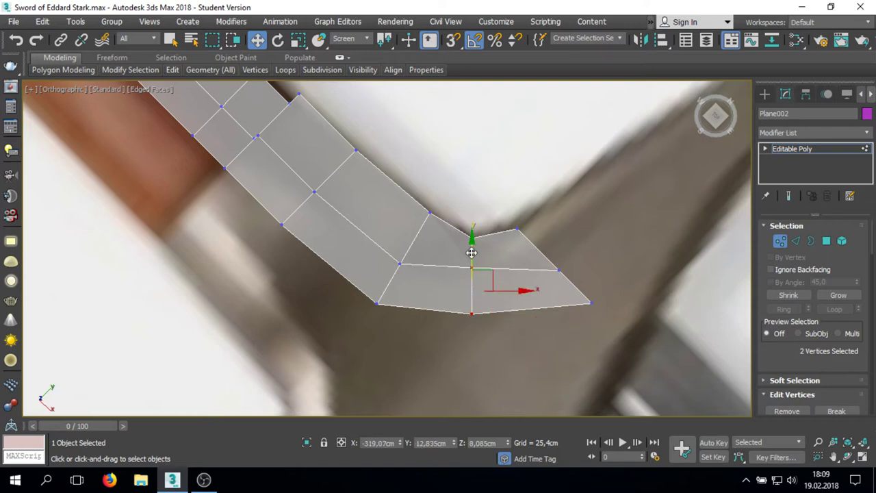
pyautogui.keyDown('alt'); pyautogui.moveTo(472, 252); pyautogui.dragTo(645, 245, button='middle'); pyautogui.keyUp('alt')
pyautogui.moveTo(390, 291); pyautogui.dragTo(397, 274)
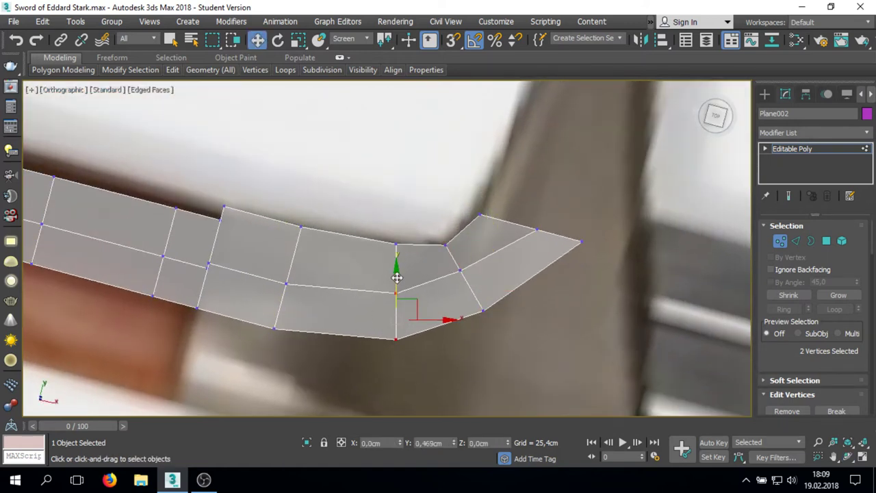
# - Orbit and cycle through saved views to inspect the reshaped bend, ending in the Top view
pyautogui.keyDown('alt'); pyautogui.moveTo(575, 208); pyautogui.dragTo(601, 303, button='middle'); pyautogui.keyUp('alt')
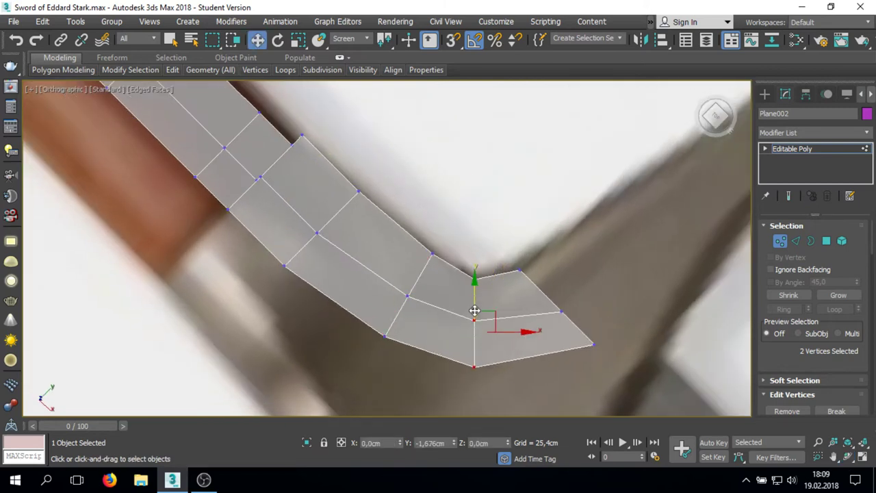
pyautogui.keyDown('alt'); pyautogui.moveTo(473, 309); pyautogui.dragTo(518, 366, button='middle'); pyautogui.keyUp('alt')
pyautogui.hotkey('shift', 'z')
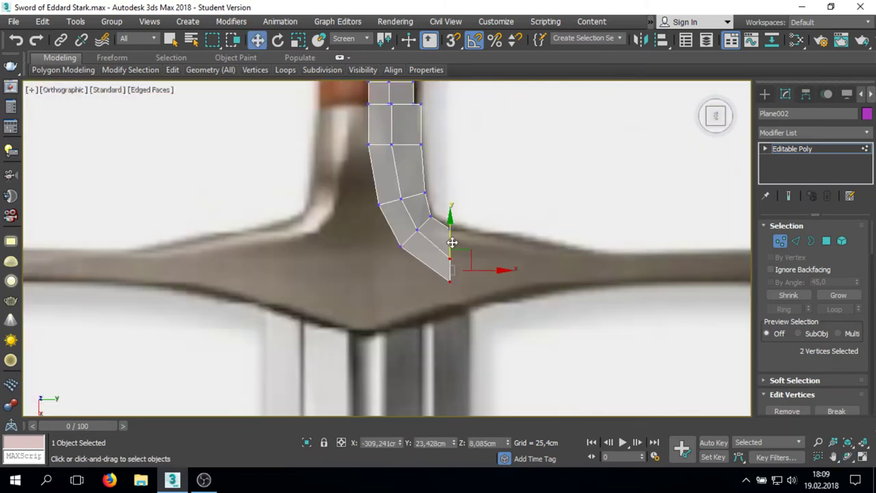
pyautogui.hotkey('shift', 'z')
pyautogui.hotkey('shift', 'z')
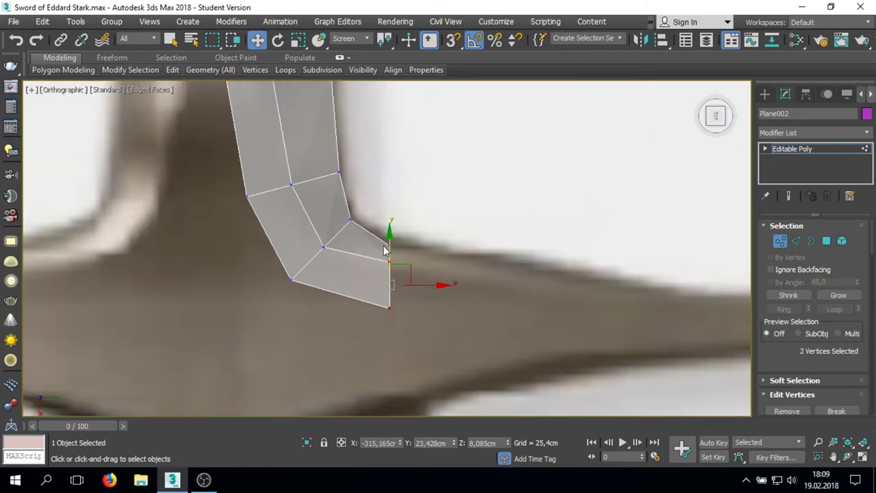
pyautogui.moveTo(374, 255)
pyautogui.keyDown('alt'); pyautogui.mouseDown(button='middle')
pyautogui.moveTo(583, 242)
pyautogui.moveTo(583, 254)
pyautogui.mouseUp(button='middle'); pyautogui.keyUp('alt')
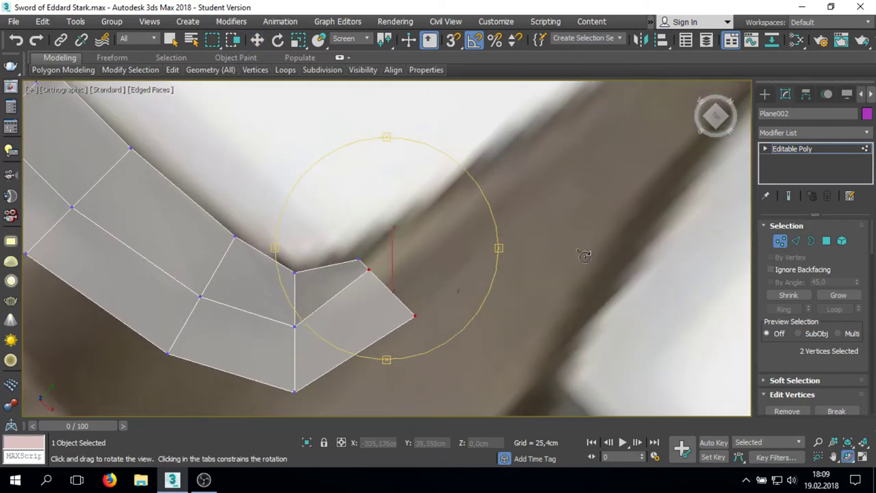
pyautogui.hotkey('shift', 'z')
pyautogui.hotkey('shift', 'z')
pyautogui.hotkey('shift', 'z')
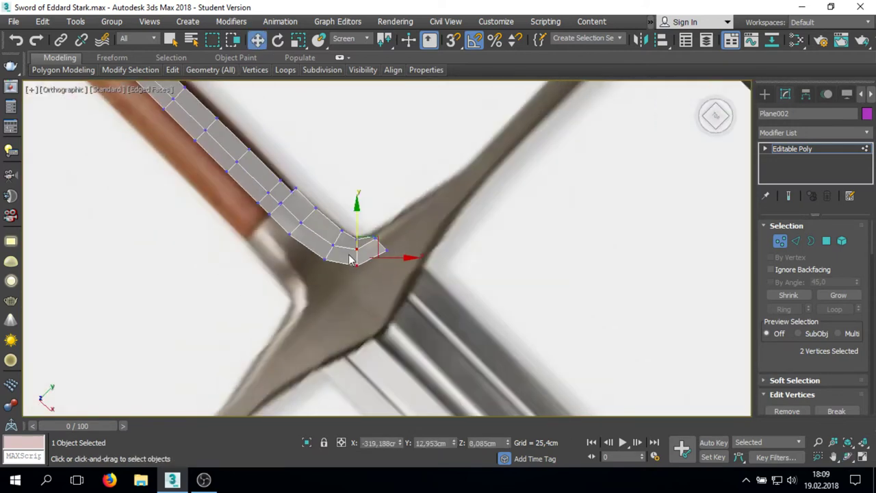
pyautogui.hotkey('shift', 'z')
pyautogui.moveTo(356, 225)
pyautogui.keyDown('alt'); pyautogui.mouseDown(button='middle')
pyautogui.moveTo(390, 215)
pyautogui.moveTo(580, 319)
pyautogui.mouseUp(button='middle'); pyautogui.keyUp('alt')
pyautogui.hotkey('shift', 'z')
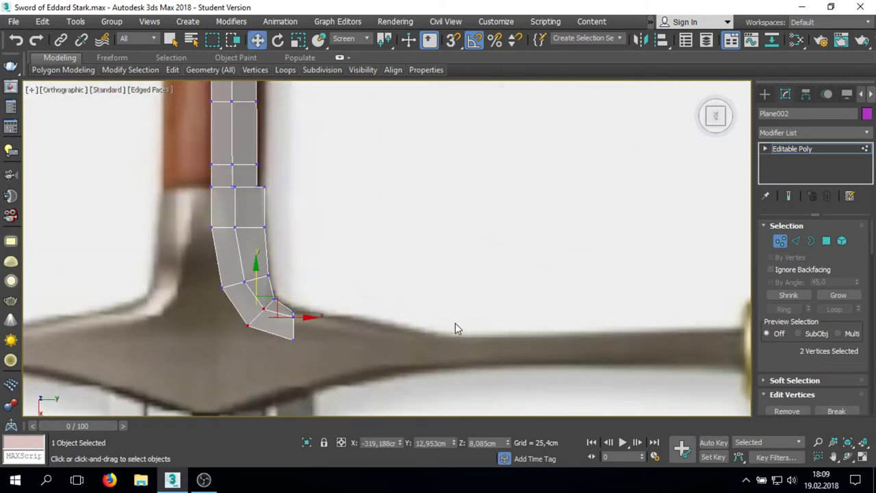
pyautogui.hotkey('shift', 'z')
# - Extrude the end edge along the crossguard, then shift the new strip's end vertices slightly along Y
pyautogui.press('2')
pyautogui.keyDown('shift'); pyautogui.moveTo(281, 312); pyautogui.dragTo(582, 318); pyautogui.keyUp('shift')
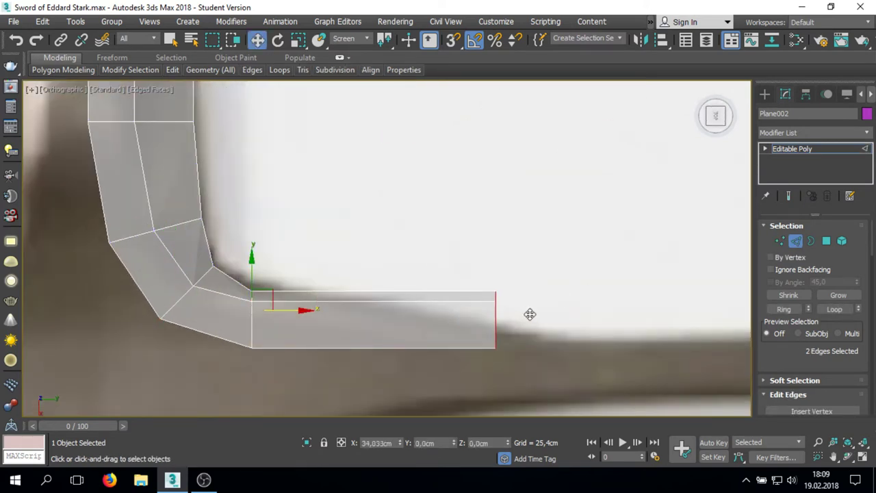
pyautogui.moveTo(516, 305); pyautogui.dragTo(518, 320)
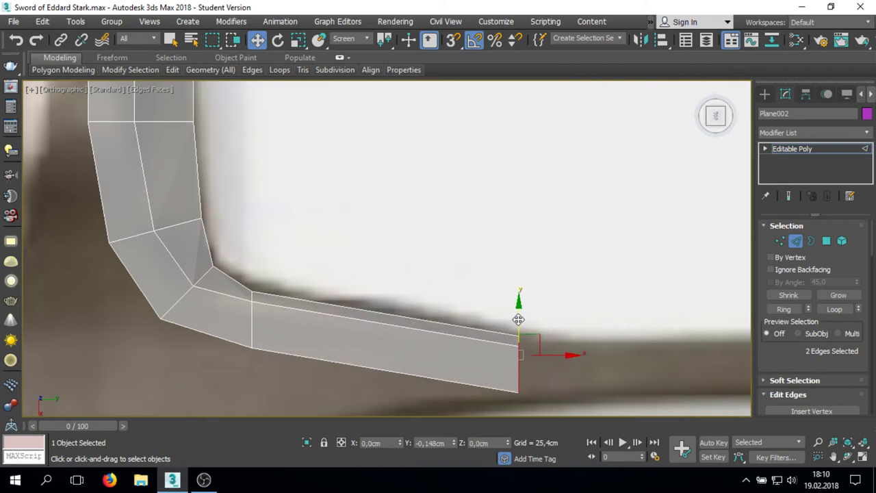
pyautogui.scroll(3, 523, 388)
pyautogui.scroll(-3, 530, 394)
pyautogui.press('1')
pyautogui.moveTo(510, 391); pyautogui.dragTo(491, 355)
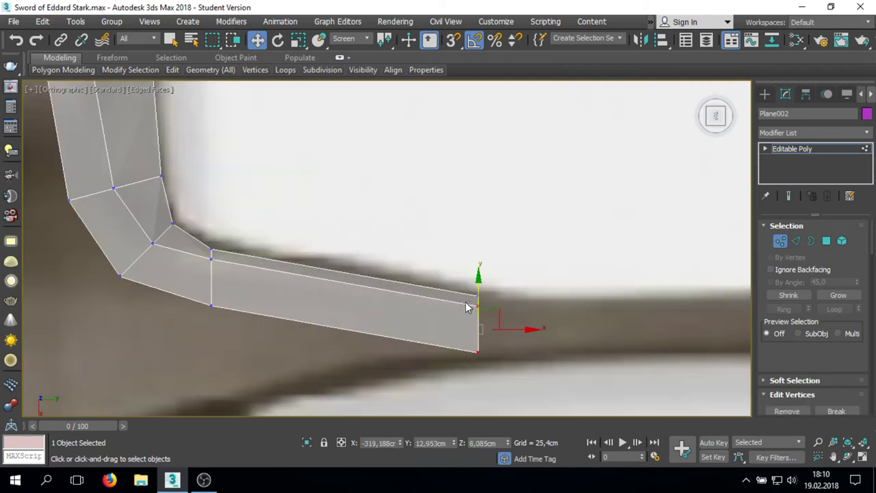
pyautogui.scroll(3, 468, 307)
pyautogui.moveTo(485, 316); pyautogui.dragTo(482, 308)
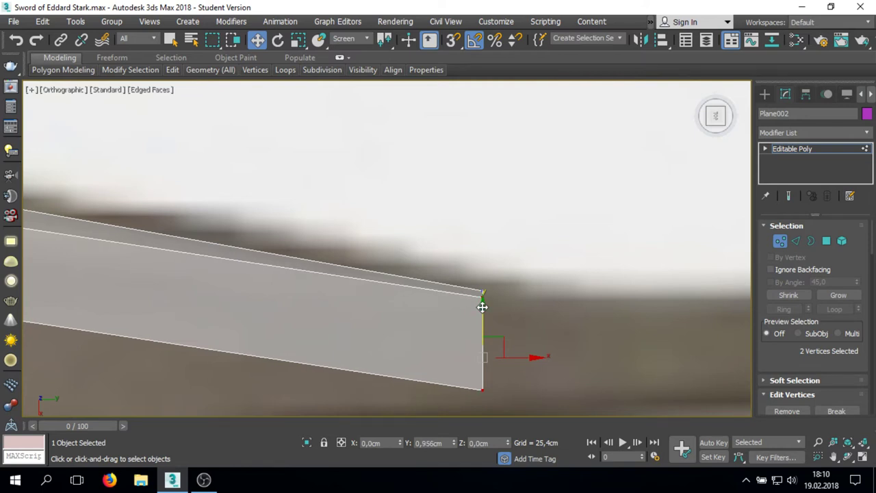
pyautogui.scroll(-3, 482, 307)
pyautogui.scroll(3, 496, 310)
# - Shift-drag the strip's end edges to extend it with new polygons toward the crossguard tip
pyautogui.press('2')
pyautogui.click(325, 309)
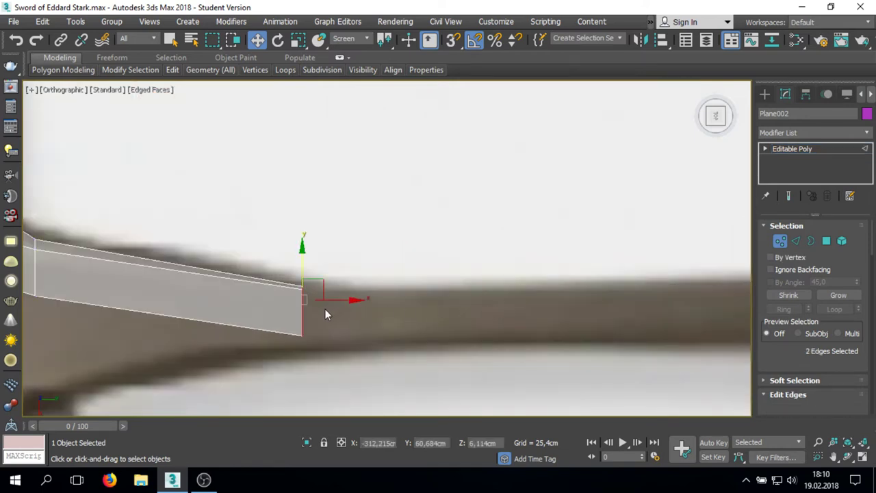
pyautogui.scroll(-3, 300, 309)
pyautogui.keyDown('shift'); pyautogui.moveTo(301, 310); pyautogui.dragTo(607, 324); pyautogui.keyUp('shift')
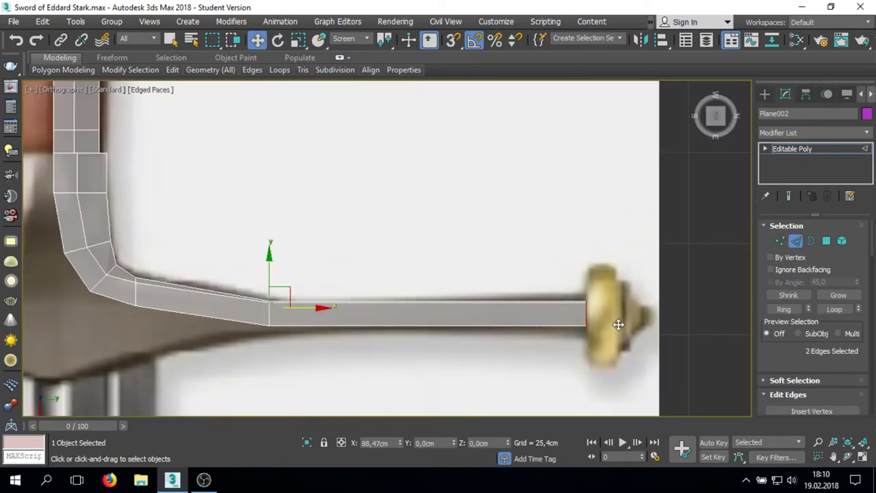
pyautogui.scroll(-3, 618, 324)
pyautogui.scroll(3, 426, 323)
# - Select vertices along the extended strip and review the whole sword before returning to the Top view
pyautogui.press('1')
pyautogui.moveTo(633, 372)
pyautogui.mouseDown()
pyautogui.moveTo(436, 290)
pyautogui.moveTo(461, 275)
pyautogui.mouseUp()
pyautogui.scroll(-3, 387, 360)
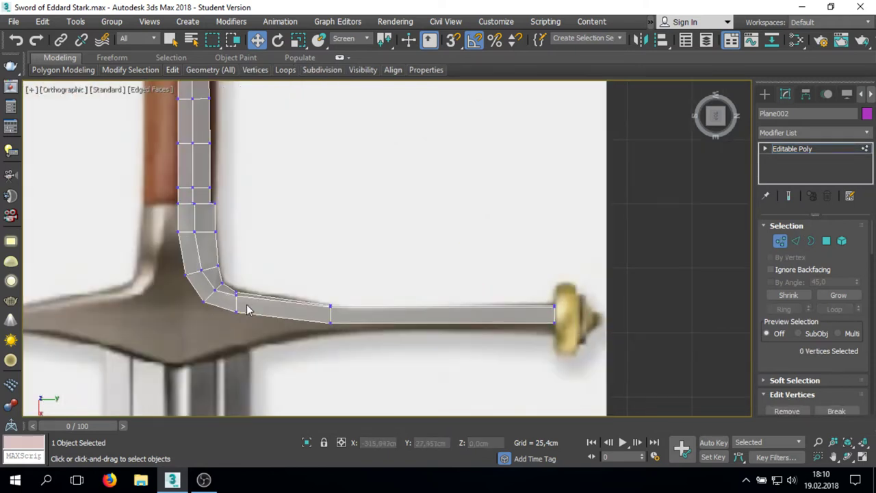
pyautogui.scroll(2, 335, 285)
pyautogui.scroll(2, 297, 322)
pyautogui.press('1')
pyautogui.press('1')
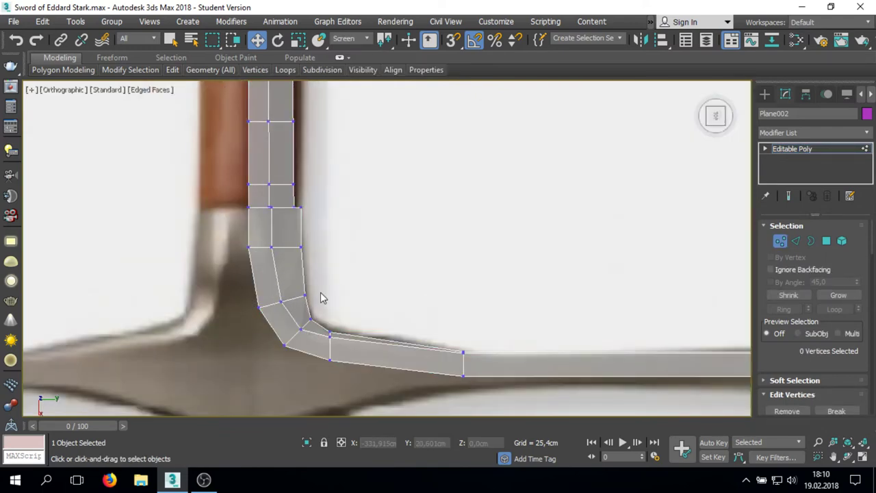
pyautogui.keyDown('alt'); pyautogui.moveTo(321, 293); pyautogui.dragTo(259, 292, button='middle'); pyautogui.keyUp('alt')
pyautogui.scroll(3, 402, 196)
pyautogui.scroll(-3, 349, 231)
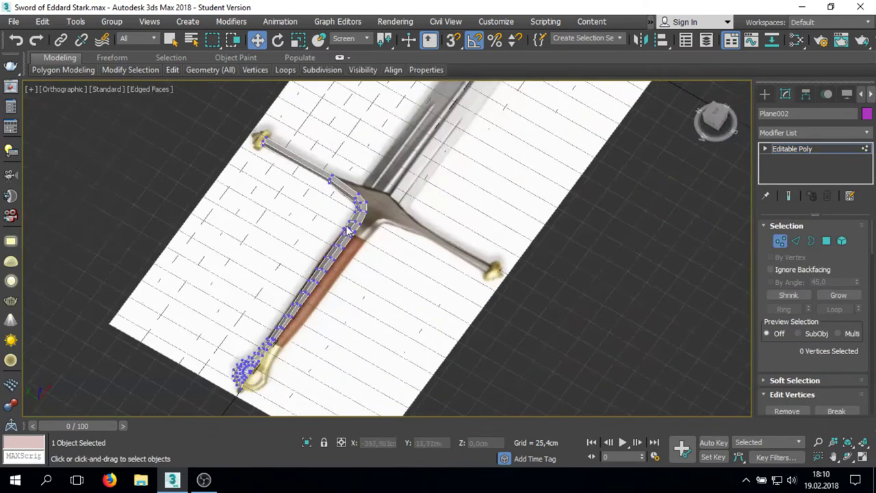
pyautogui.press('t')
pyautogui.scroll(3, 401, 329)
pyautogui.scroll(4, 409, 332)
# - With vertex snapping on, snap the inner and outer corner vertices onto the grip's bottom edge
pyautogui.press('s')
pyautogui.click(381, 277)
pyautogui.moveTo(380, 277); pyautogui.dragTo(360, 325)
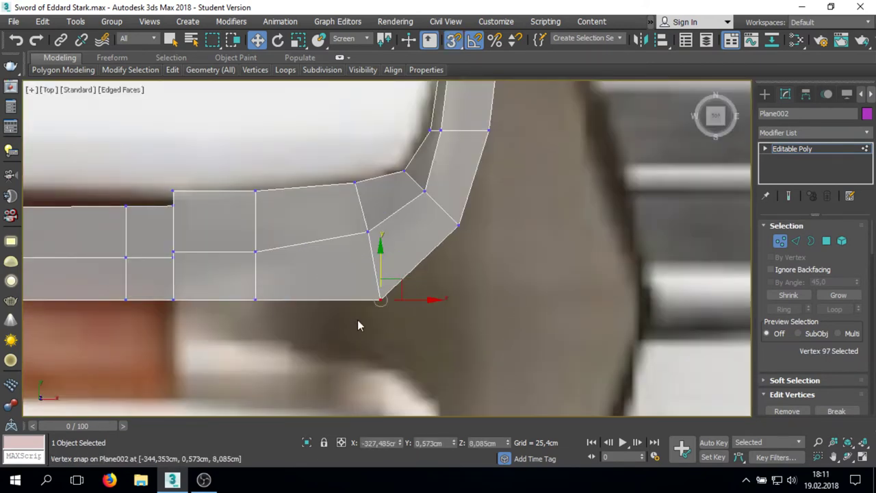
pyautogui.keyDown('alt'); pyautogui.moveTo(359, 325); pyautogui.dragTo(550, 312, button='middle'); pyautogui.keyUp('alt')
pyautogui.hotkey('shift', 'z')
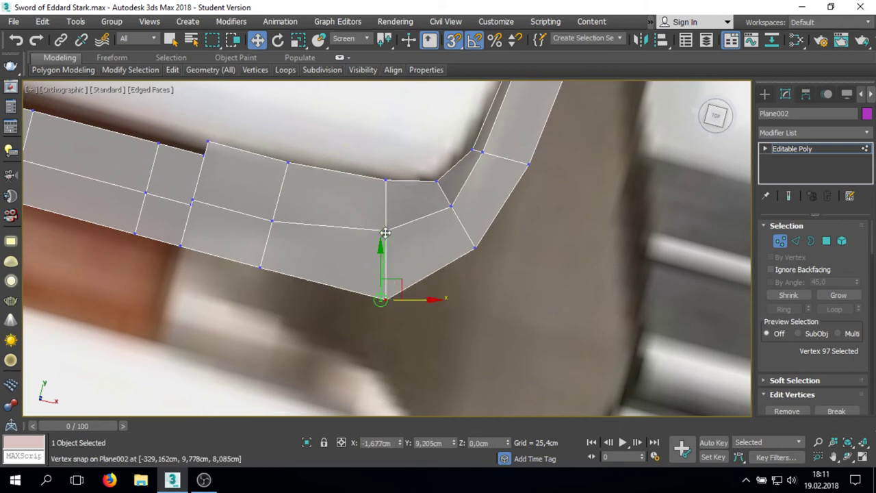
pyautogui.click(475, 247)
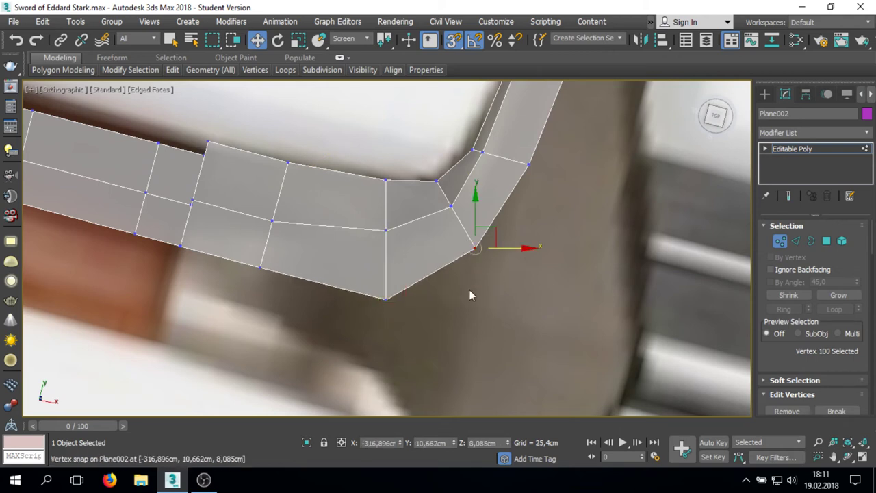
pyautogui.moveTo(475, 203); pyautogui.dragTo(375, 297)
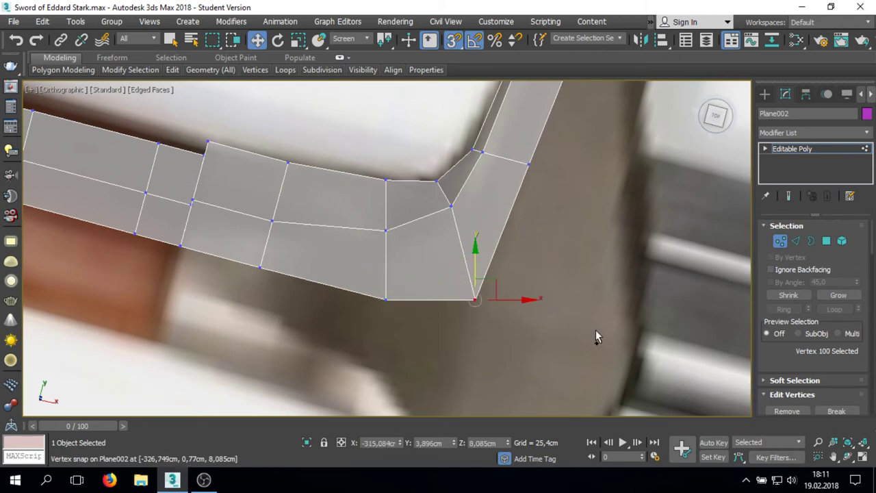
pyautogui.keyDown('alt'); pyautogui.moveTo(596, 336); pyautogui.dragTo(590, 284, button='middle'); pyautogui.keyUp('alt')
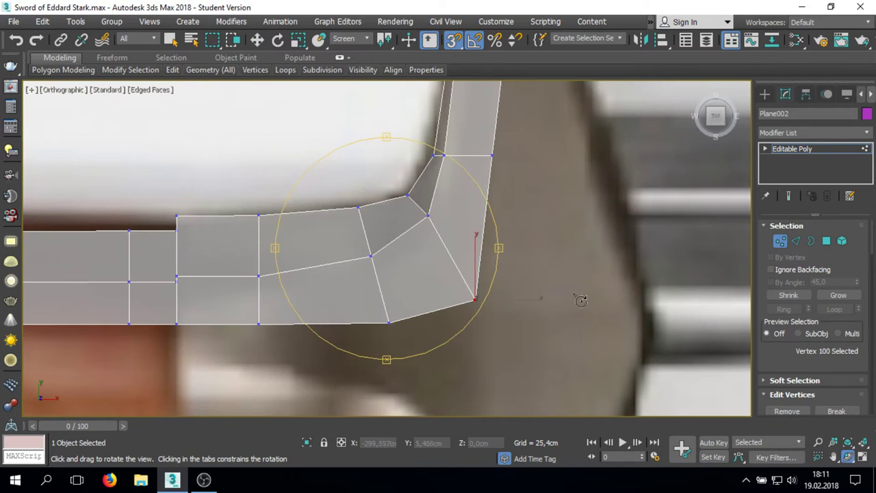
# - Reselect the inner corner vertex and orbit around the corner to inspect the joint
pyautogui.press('w')
pyautogui.click(389, 321)
pyautogui.hotkey('ctrl', 'r')
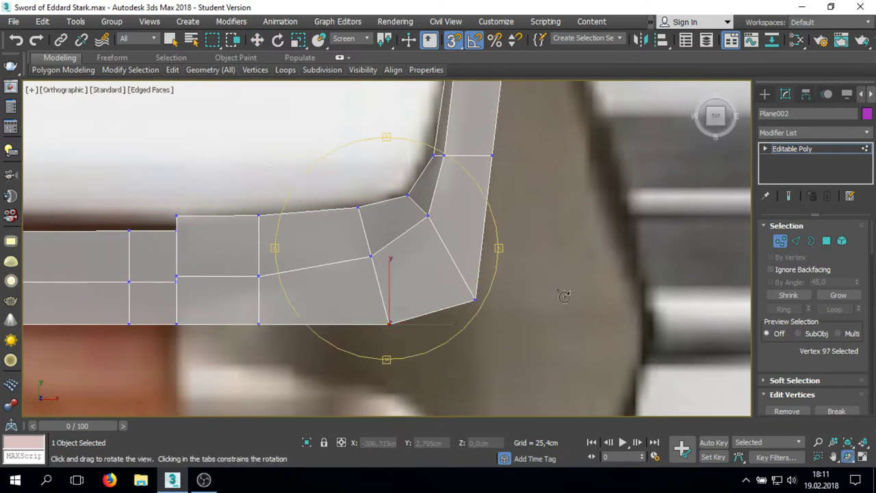
pyautogui.moveTo(332, 342); pyautogui.dragTo(592, 331)
pyautogui.rightClick(434, 339)
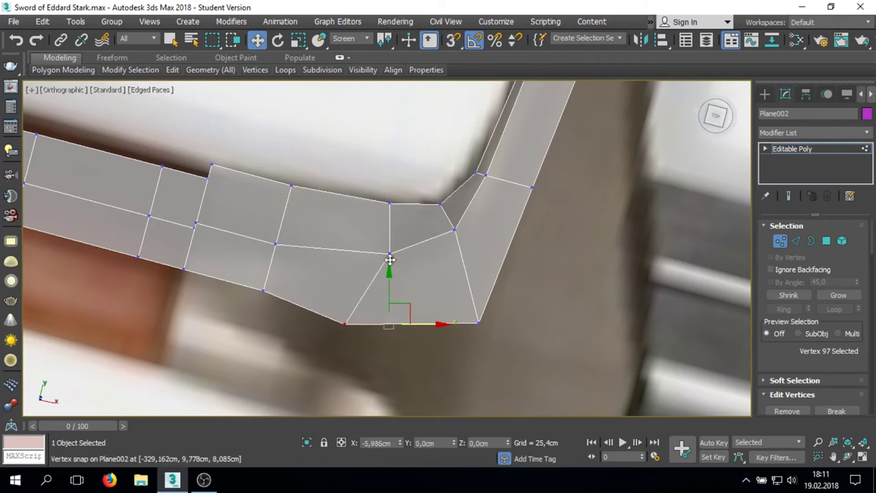
pyautogui.moveTo(402, 299)
pyautogui.keyDown('alt'); pyautogui.mouseDown(button='middle')
pyautogui.moveTo(553, 322)
pyautogui.moveTo(553, 338)
pyautogui.moveTo(526, 331)
pyautogui.mouseUp(button='middle'); pyautogui.keyUp('alt')
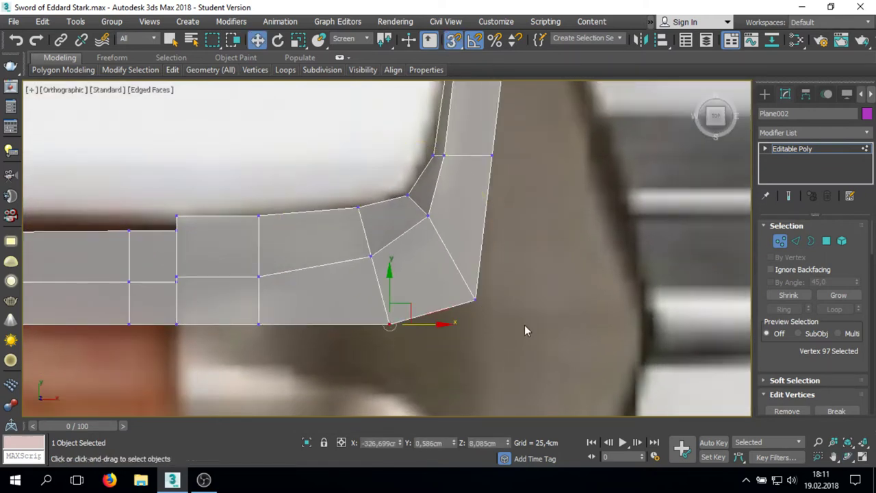
pyautogui.moveTo(392, 329)
pyautogui.keyDown('alt'); pyautogui.mouseDown(button='middle')
pyautogui.moveTo(388, 358)
pyautogui.moveTo(444, 322)
pyautogui.moveTo(459, 332)
pyautogui.mouseUp(button='middle'); pyautogui.keyUp('alt')
pyautogui.keyDown('alt'); pyautogui.moveTo(506, 370); pyautogui.dragTo(608, 215, button='middle'); pyautogui.keyUp('alt')
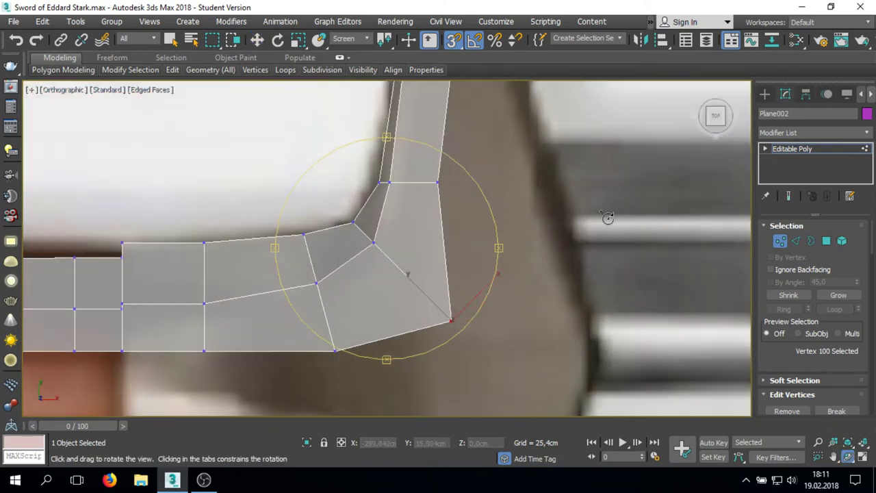
pyautogui.moveTo(562, 274)
pyautogui.keyDown('alt'); pyautogui.mouseDown(button='middle')
pyautogui.moveTo(581, 286)
pyautogui.moveTo(591, 318)
pyautogui.mouseUp(button='middle'); pyautogui.keyUp('alt')
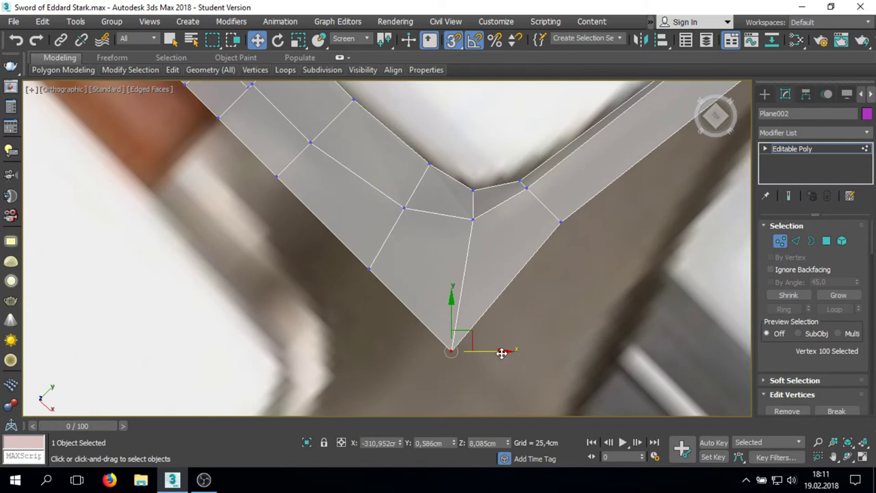
pyautogui.moveTo(497, 309)
pyautogui.keyDown('alt'); pyautogui.mouseDown(button='middle')
pyautogui.moveTo(368, 328)
pyautogui.moveTo(466, 290)
pyautogui.moveTo(434, 313)
pyautogui.moveTo(458, 271)
pyautogui.moveTo(444, 300)
pyautogui.moveTo(386, 305)
pyautogui.mouseUp(button='middle'); pyautogui.keyUp('alt')
# - Clear the selection, return to the top view, and select two crossguard vertices
pyautogui.click(424, 307)
pyautogui.press('t')
pyautogui.scroll(5, 473, 301)
pyautogui.click(469, 303)
pyautogui.scroll(2, 479, 301)
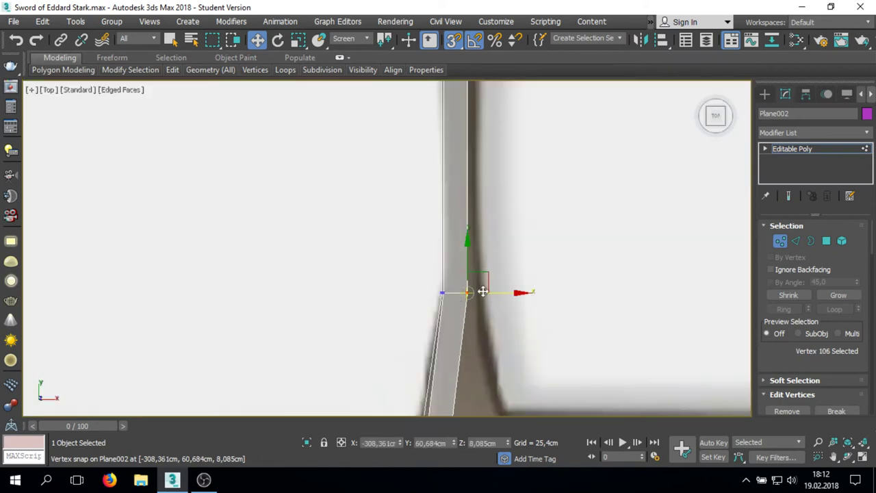
pyautogui.scroll(-3, 475, 213)
pyautogui.keyDown('ctrl'); pyautogui.click(475, 213); pyautogui.keyUp('ctrl')
pyautogui.scroll(-2, 495, 225)
pyautogui.scroll(1, 453, 262)
pyautogui.scroll(3, 453, 262)
pyautogui.scroll(-3, 438, 253)
pyautogui.scroll(3, 421, 243)
pyautogui.scroll(2, 430, 348)
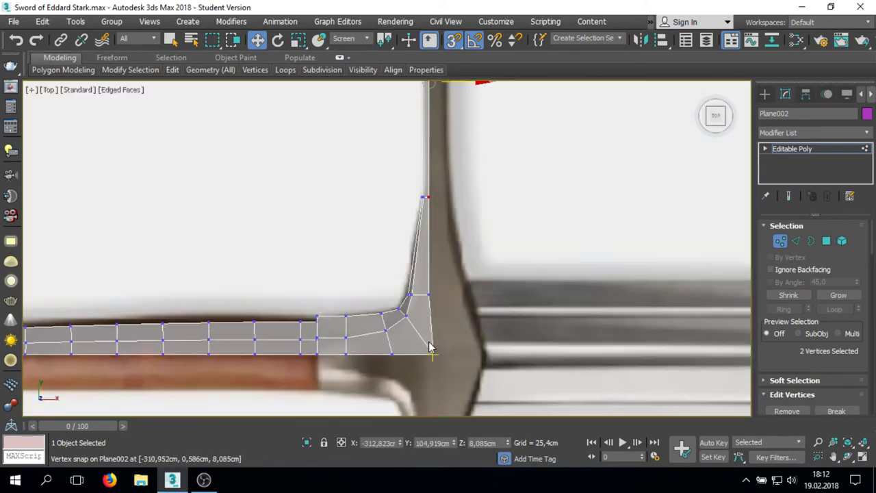
pyautogui.scroll(-2, 432, 342)
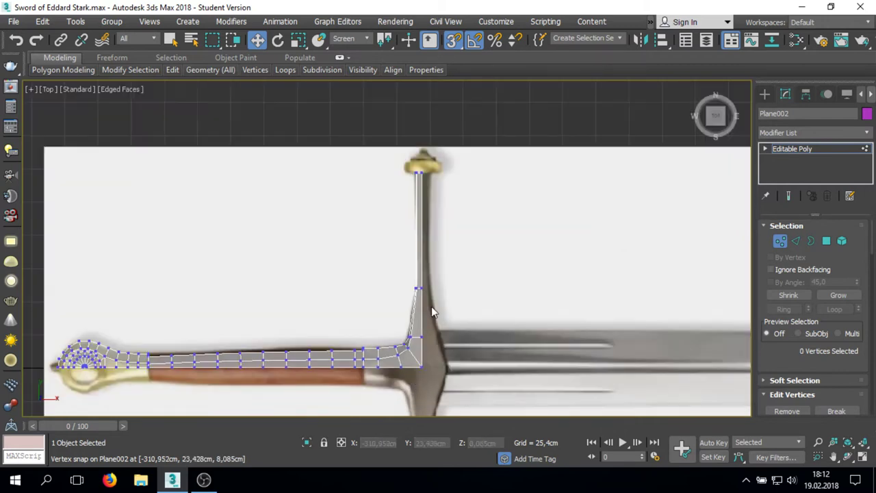
# - Leave vertex editing, reselect the hilt mesh and check it in 3D
pyautogui.press('1')
pyautogui.scroll(3, 441, 311)
pyautogui.press('q')
pyautogui.click(441, 311)
pyautogui.click(405, 307)
pyautogui.scroll(-2, 418, 307)
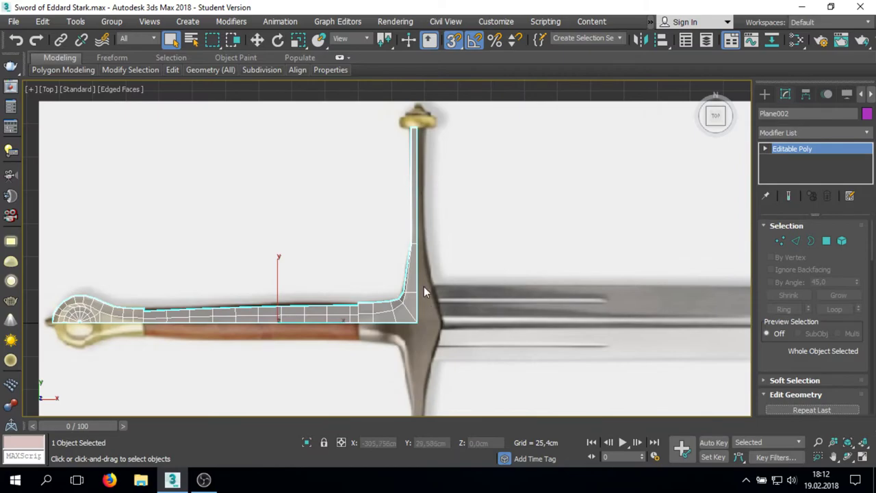
pyautogui.keyDown('alt'); pyautogui.moveTo(424, 292); pyautogui.dragTo(154, 215, button='middle'); pyautogui.keyUp('alt')
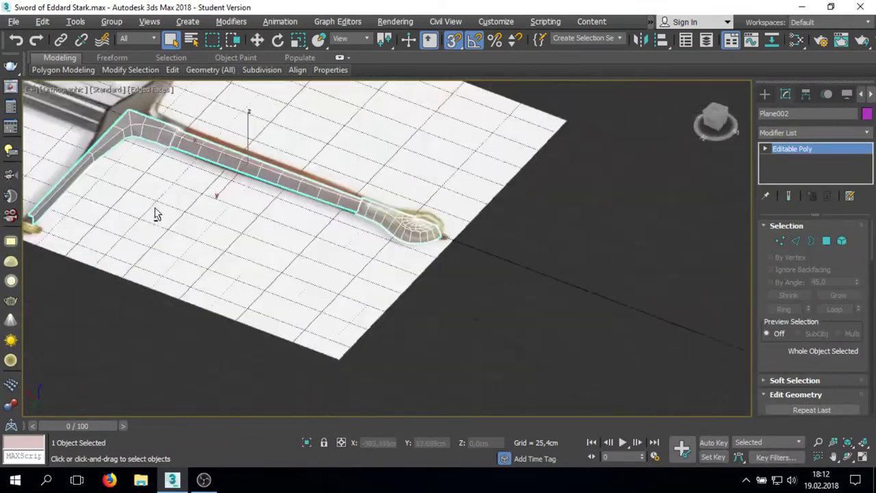
pyautogui.press('t')
# - Zoom in on the top view and switch to Polygon mode
pyautogui.scroll(2, 411, 326)
pyautogui.scroll(2, 411, 325)
pyautogui.scroll(1, 411, 326)
pyautogui.scroll(1, 400, 319)
pyautogui.scroll(-1, 358, 336)
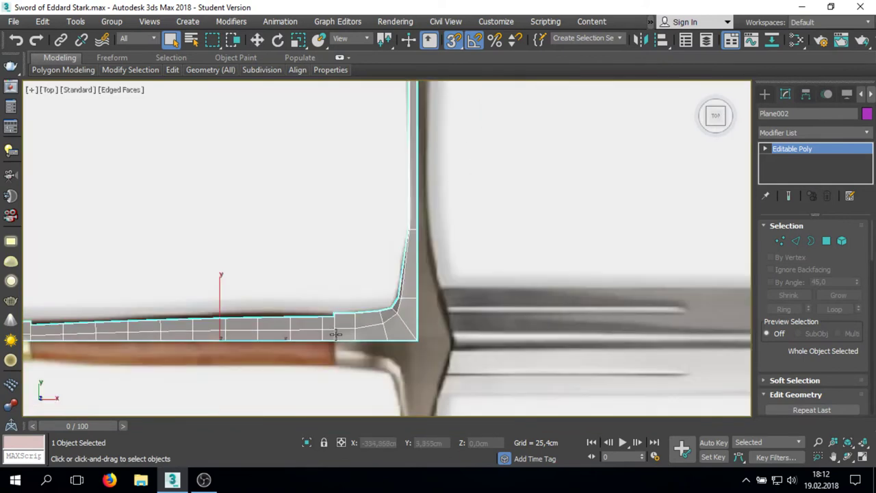
pyautogui.scroll(-5, 358, 336)
pyautogui.scroll(5, 112, 332)
pyautogui.scroll(-4, 361, 320)
pyautogui.scroll(4, 361, 320)
pyautogui.scroll(-2, 360, 314)
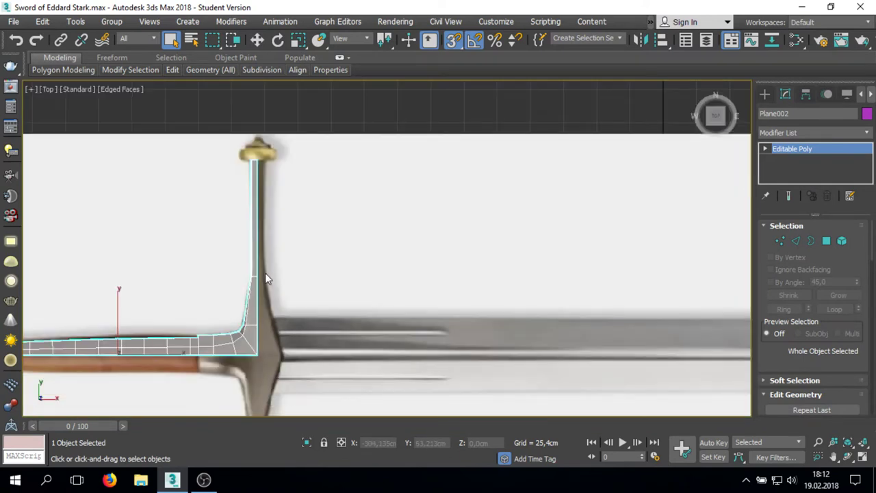
pyautogui.scroll(2, 265, 273)
pyautogui.press('4')
pyautogui.scroll(-2, 285, 328)
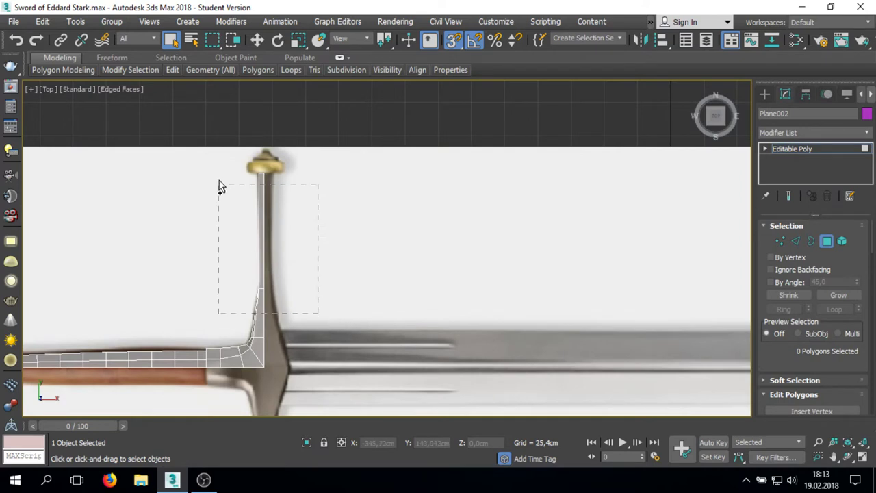
# - Drop the lower corner polygon and detach the crossguard polygons as Object001
pyautogui.scroll(1, 247, 383)
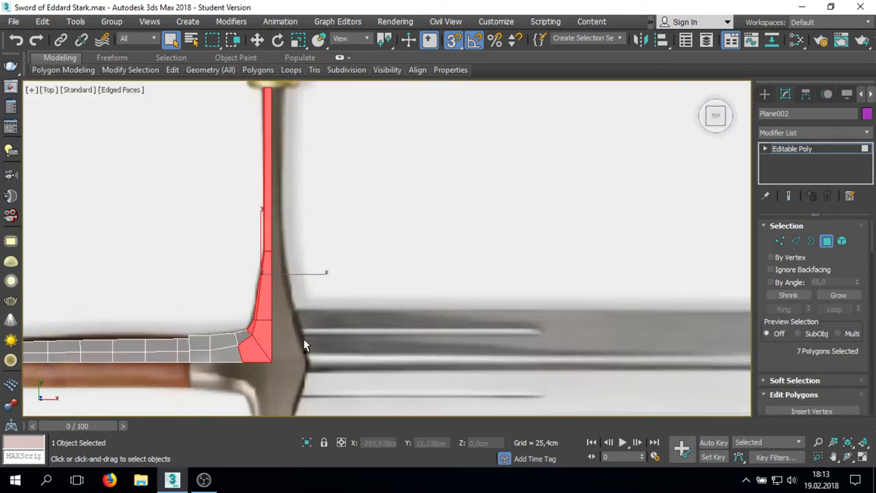
pyautogui.keyDown('alt'); pyautogui.moveTo(218, 315); pyautogui.dragTo(244, 354); pyautogui.keyUp('alt')
pyautogui.scroll(-2, 828, 342)
pyautogui.scroll(-3, 830, 329)
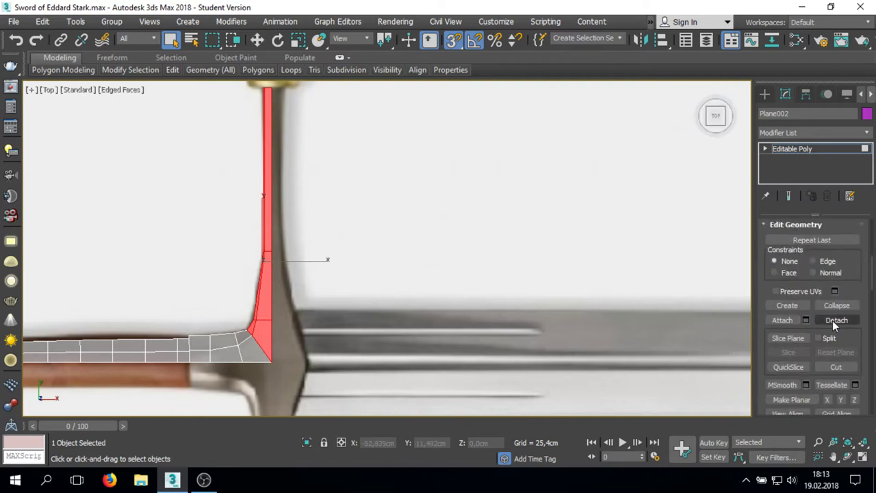
pyautogui.click(833, 320)
pyautogui.click(478, 245)
pyautogui.scroll(-2, 362, 270)
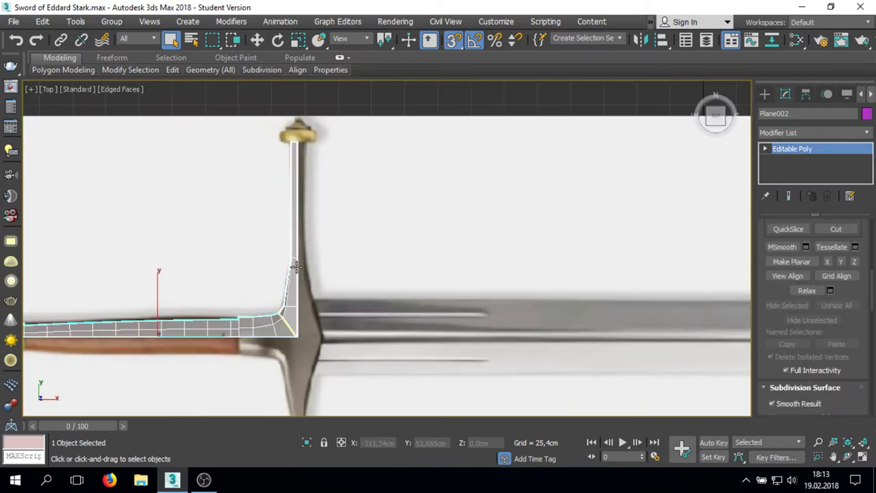
pyautogui.scroll(-2, 623, 182)
# - Cancel the Mirror dialog, then snap the detached crossguard piece onto the guard edge
pyautogui.click(640, 40)
pyautogui.click(403, 336)
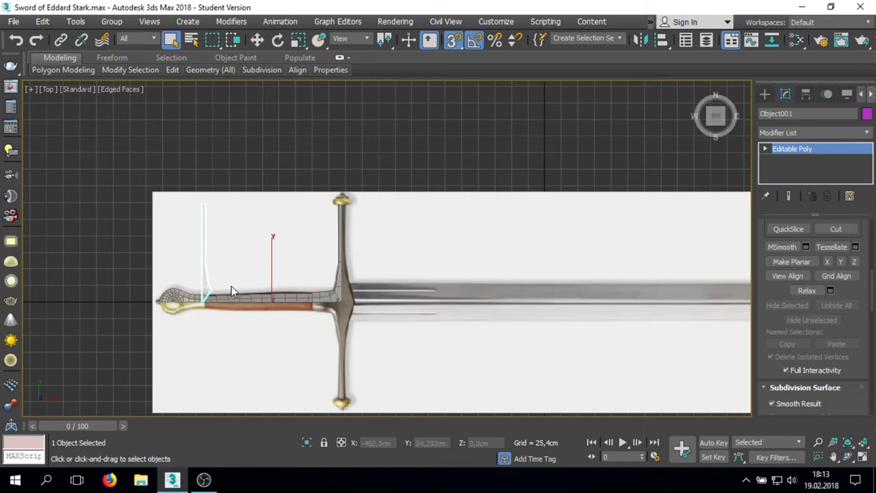
pyautogui.scroll(3, 304, 301)
pyautogui.scroll(3, 357, 308)
pyautogui.press('space')
pyautogui.moveTo(446, 276); pyautogui.dragTo(270, 289)
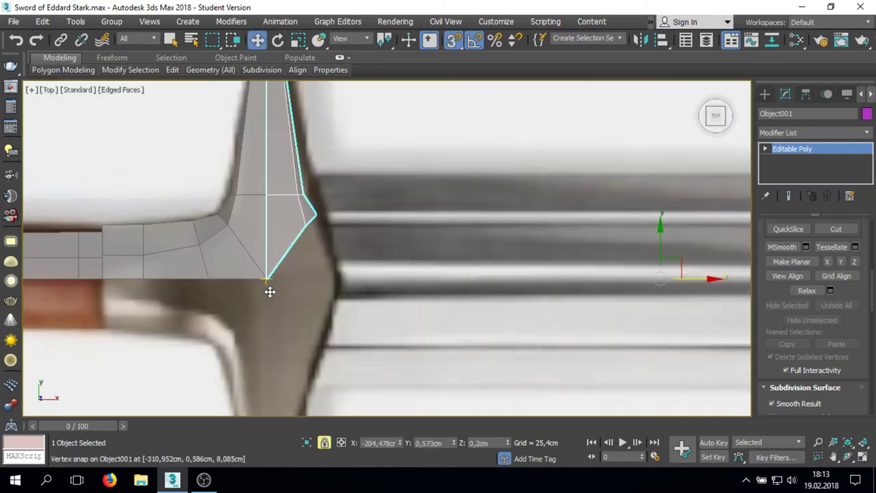
pyautogui.scroll(2, 287, 250)
pyautogui.scroll(-1, 281, 274)
pyautogui.scroll(-1, 281, 284)
pyautogui.scroll(1, 284, 281)
pyautogui.scroll(-1, 288, 295)
pyautogui.scroll(3, 768, 253)
# - Attach the grip piece into the crossguard mesh, ending in Vertex mode
pyautogui.click(782, 256)
pyautogui.click(171, 321)
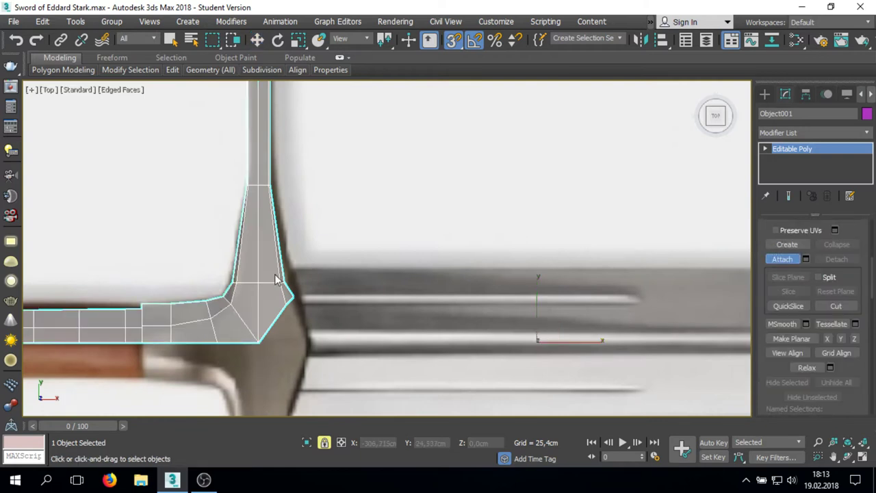
pyautogui.press('1')
pyautogui.scroll(-1, 290, 285)
pyautogui.scroll(-5, 315, 271)
pyautogui.scroll(5, 237, 313)
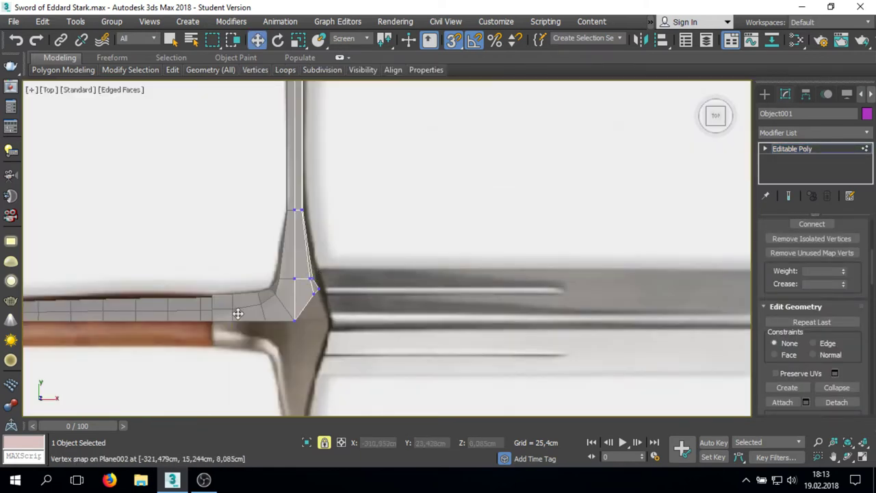
pyautogui.press('1')
pyautogui.click(297, 327)
pyautogui.press('1')
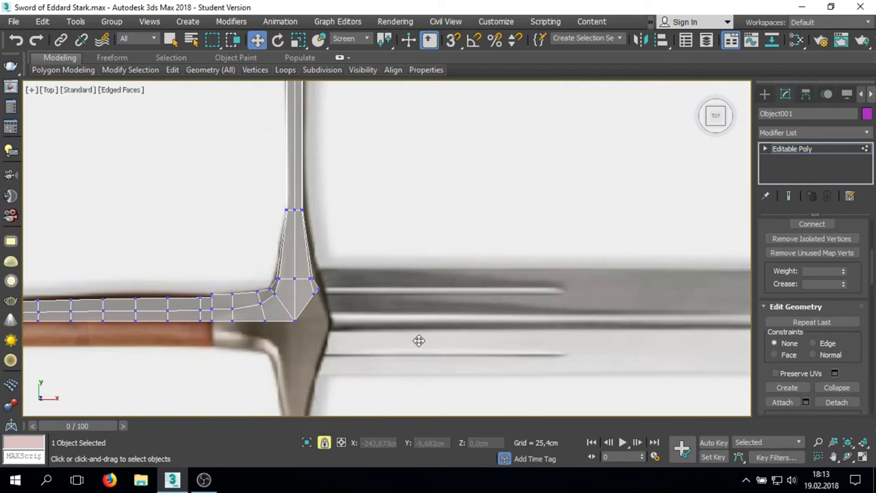
pyautogui.scroll(3, 301, 280)
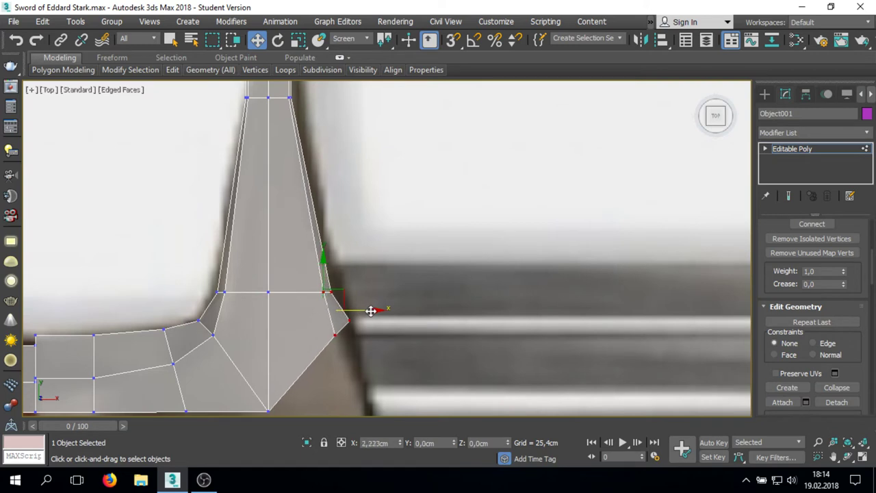
# - Orbit around the crossguard corner to view the joint from an angle
pyautogui.keyDown('alt'); pyautogui.moveTo(527, 225); pyautogui.dragTo(568, 343, button='middle'); pyautogui.keyUp('alt')
pyautogui.hotkey('shift', 'z')
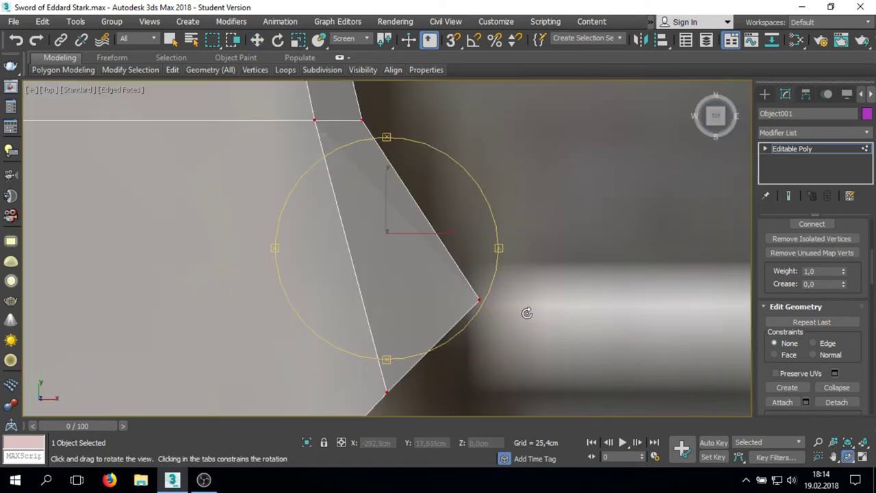
pyautogui.keyDown('alt'); pyautogui.moveTo(247, 290); pyautogui.dragTo(618, 340, button='middle'); pyautogui.keyUp('alt')
pyautogui.press('w')
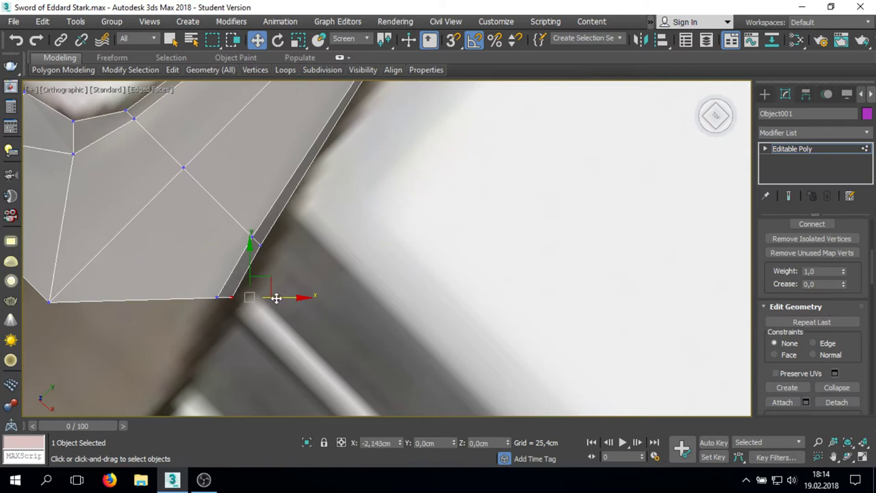
pyautogui.moveTo(319, 310)
pyautogui.keyDown('alt'); pyautogui.mouseDown(button='middle')
pyautogui.moveTo(461, 309)
pyautogui.moveTo(531, 215)
pyautogui.moveTo(463, 254)
pyautogui.moveTo(685, 286)
pyautogui.moveTo(401, 292)
pyautogui.mouseUp(button='middle'); pyautogui.keyUp('alt')
pyautogui.press('w')
# - Snap the corner vertex onto its matching vertex, then turn snapping off
pyautogui.press('s')
pyautogui.scroll(-3, 423, 237)
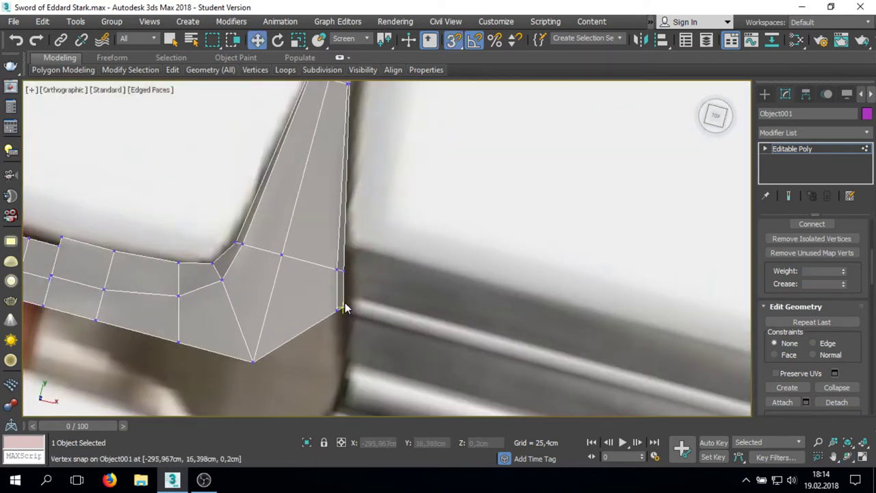
pyautogui.scroll(4, 344, 309)
pyautogui.moveTo(347, 393); pyautogui.dragTo(325, 301)
pyautogui.scroll(-3, 333, 348)
pyautogui.scroll(4, 327, 274)
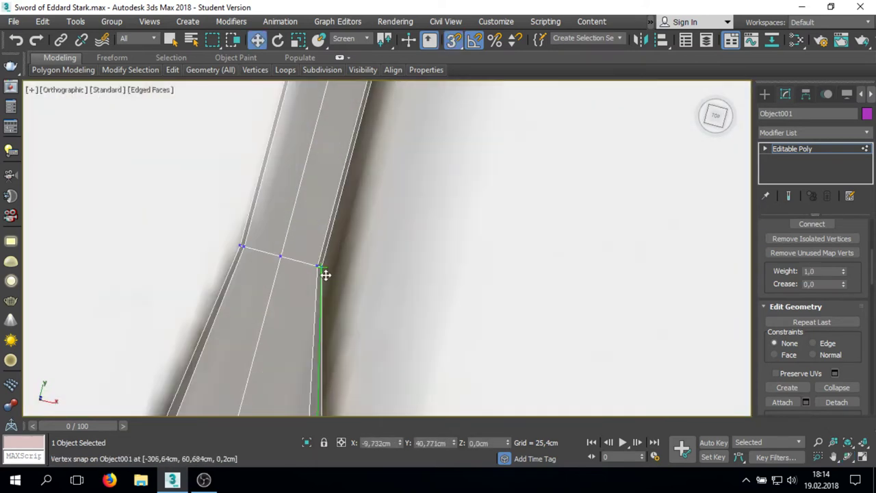
pyautogui.scroll(-3, 333, 254)
pyautogui.scroll(2, 328, 325)
pyautogui.scroll(2, 329, 324)
pyautogui.scroll(-2, 318, 250)
pyautogui.moveTo(318, 250)
pyautogui.keyDown('alt'); pyautogui.mouseDown(button='middle')
pyautogui.moveTo(446, 307)
pyautogui.moveTo(553, 282)
pyautogui.moveTo(349, 215)
pyautogui.mouseUp(button='middle'); pyautogui.keyUp('alt')
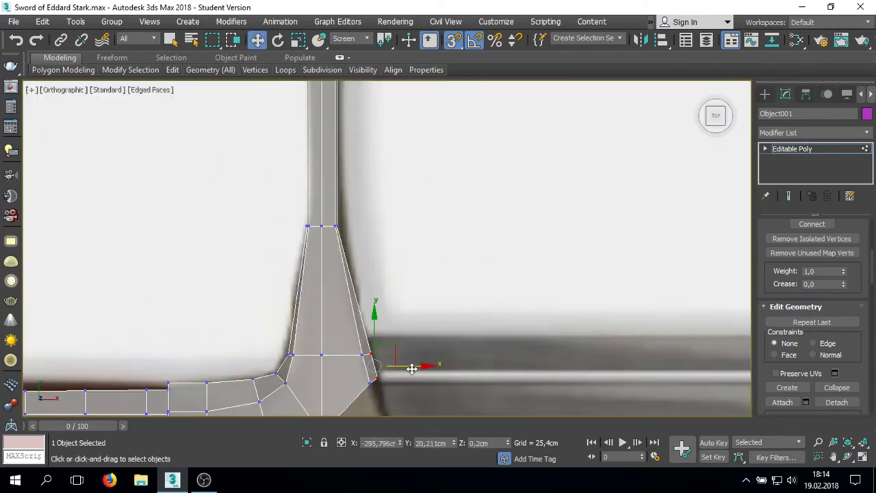
pyautogui.press('s')
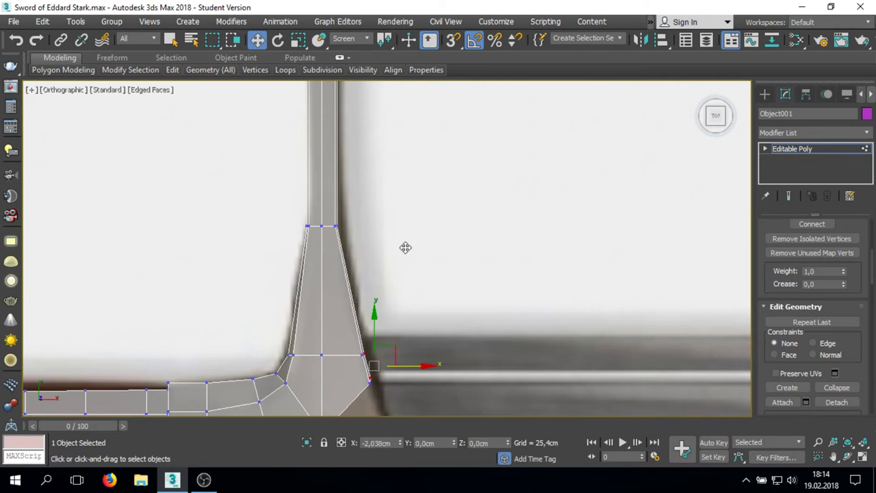
# - Orbit to an angled perspective to check the aligned grip-crossguard corner
pyautogui.scroll(3, 395, 265)
pyautogui.scroll(-1, 390, 254)
pyautogui.moveTo(416, 251)
pyautogui.keyDown('alt'); pyautogui.mouseDown(button='middle')
pyautogui.moveTo(547, 254)
pyautogui.moveTo(549, 198)
pyautogui.moveTo(554, 207)
pyautogui.moveTo(545, 193)
pyautogui.mouseUp(button='middle'); pyautogui.keyUp('alt')
pyautogui.rightClick(546, 192)
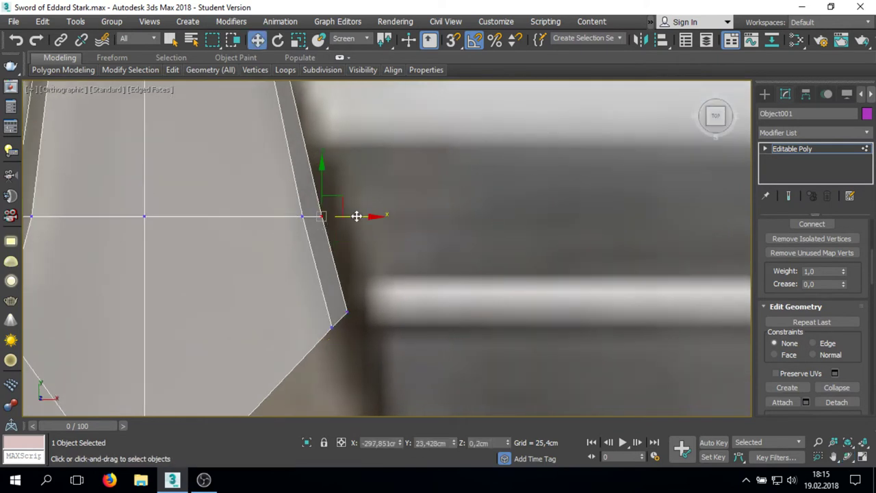
pyautogui.moveTo(405, 274)
pyautogui.keyDown('alt'); pyautogui.mouseDown(button='middle')
pyautogui.moveTo(600, 351)
pyautogui.moveTo(383, 311)
pyautogui.mouseUp(button='middle'); pyautogui.keyUp('alt')
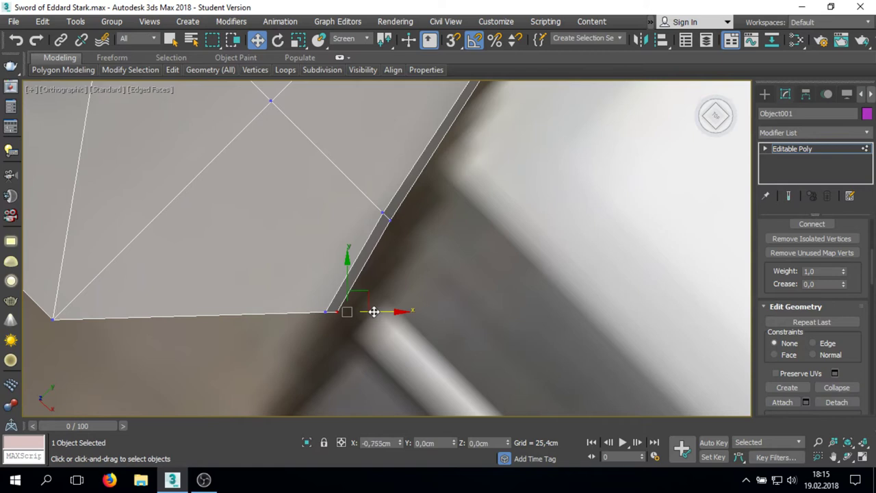
pyautogui.scroll(-3, 319, 336)
pyautogui.scroll(2, 279, 342)
pyautogui.press('6')
pyautogui.scroll(-3, 314, 330)
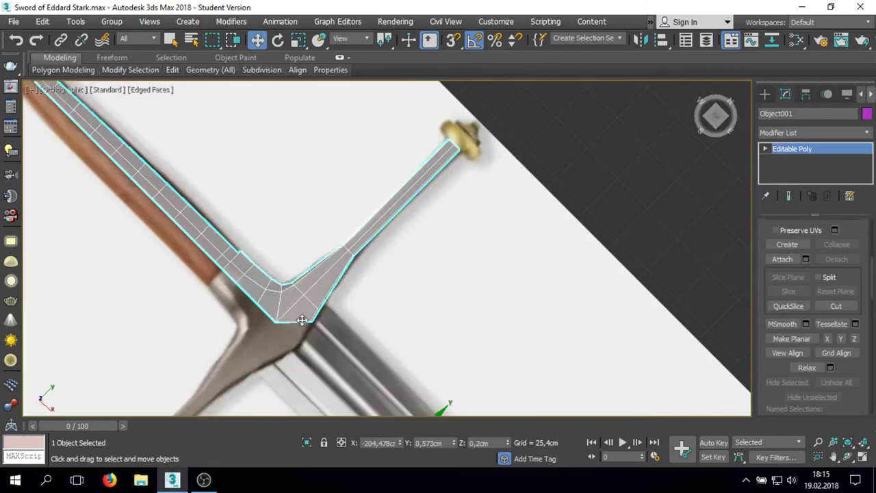
pyautogui.scroll(3, 276, 329)
pyautogui.scroll(-3, 309, 305)
pyautogui.scroll(3, 309, 304)
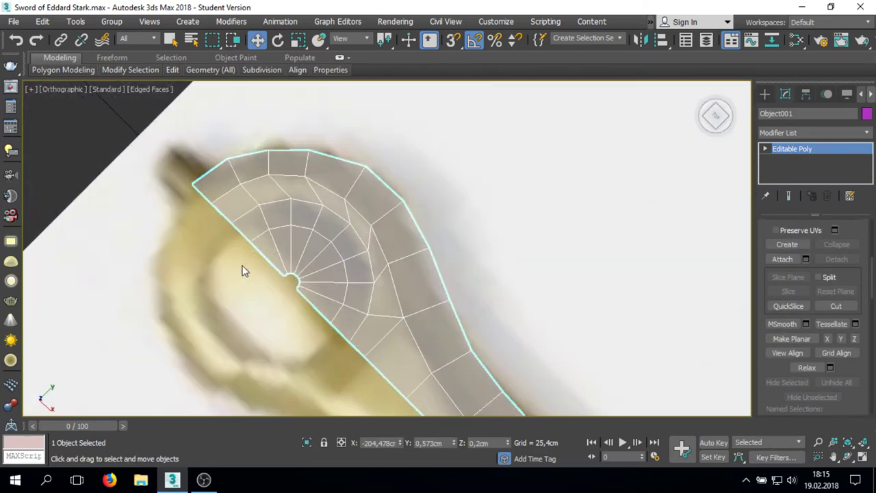
pyautogui.scroll(-4, 242, 270)
pyautogui.press('t')
pyautogui.press('q')
pyautogui.scroll(2, 468, 283)
pyautogui.scroll(3, 469, 283)
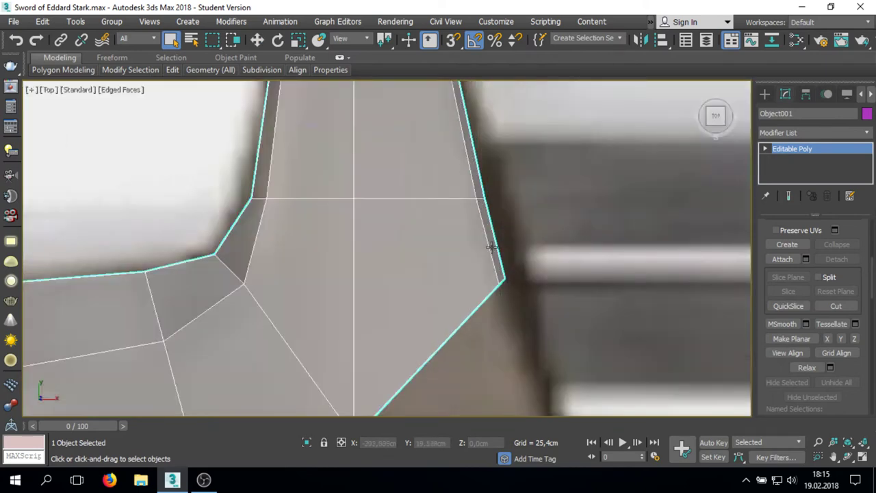
pyautogui.scroll(-2, 486, 266)
pyautogui.press('1')
pyautogui.moveTo(482, 280)
pyautogui.keyDown('alt'); pyautogui.mouseDown(button='middle')
pyautogui.moveTo(415, 190)
pyautogui.moveTo(256, 305)
pyautogui.mouseUp(button='middle'); pyautogui.keyUp('alt')
pyautogui.press('f')
pyautogui.press('t')
pyautogui.scroll(-3, 272, 296)
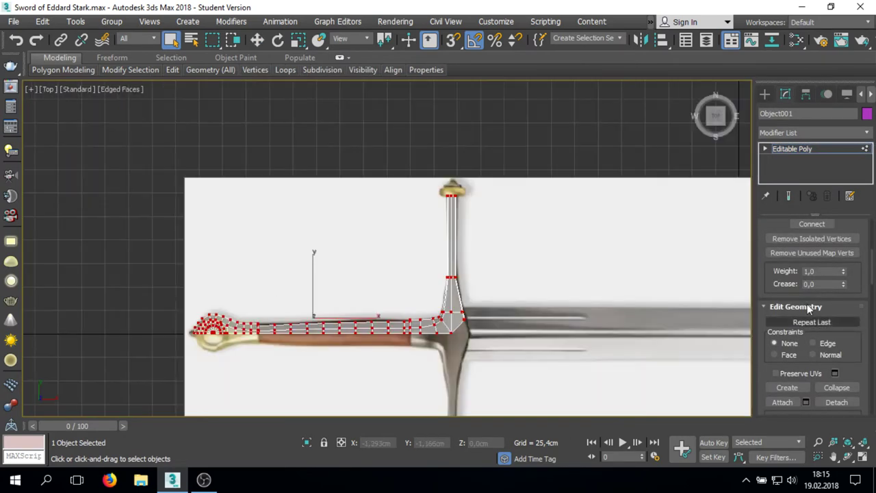
pyautogui.scroll(2, 811, 308)
pyautogui.scroll(2, 811, 308)
pyautogui.scroll(5, 370, 334)
pyautogui.scroll(-2, 370, 335)
pyautogui.moveTo(370, 335); pyautogui.dragTo(252, 335, button='middle')
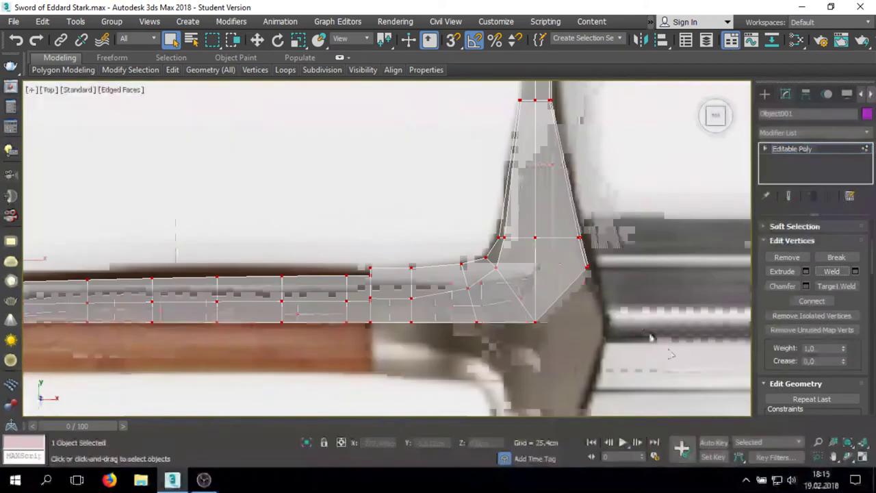
pyautogui.scroll(-5, 457, 280)
pyautogui.scroll(5, 460, 280)
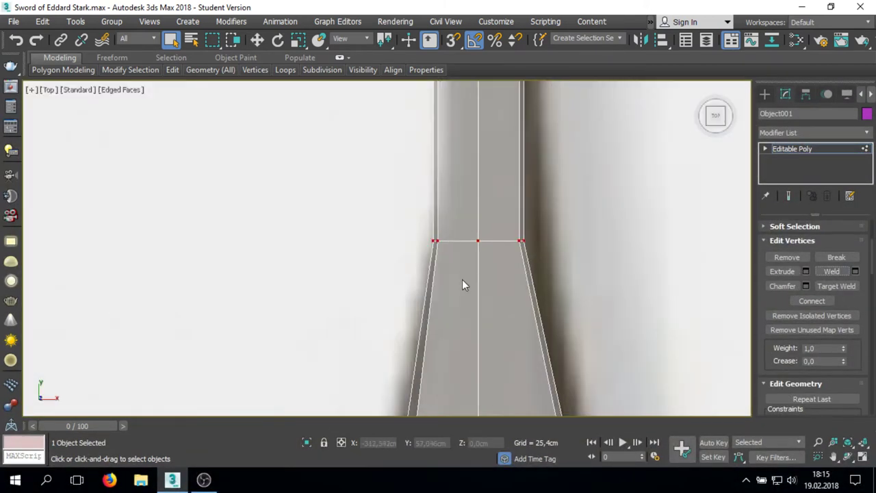
pyautogui.scroll(-5, 462, 280)
pyautogui.scroll(5, 161, 323)
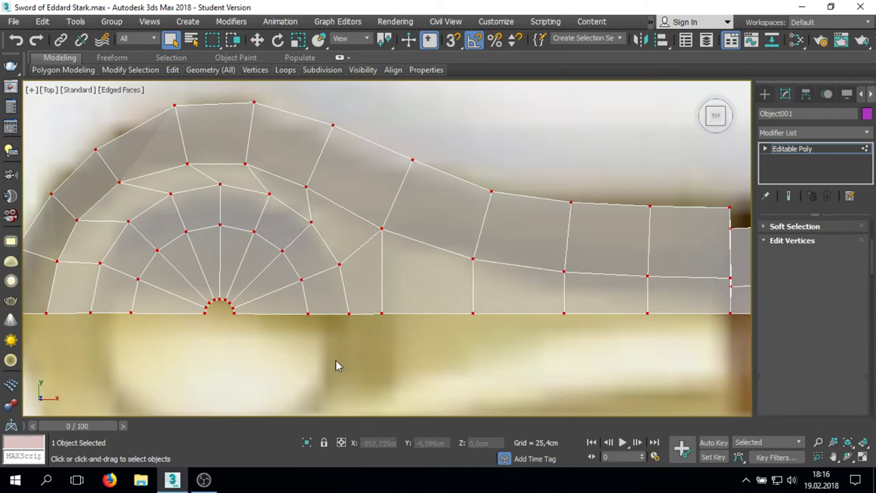
pyautogui.press('1')
pyautogui.keyDown('alt'); pyautogui.moveTo(336, 364); pyautogui.dragTo(362, 251, button='middle'); pyautogui.keyUp('alt')
pyautogui.scroll(3, 362, 252)
pyautogui.press('t')
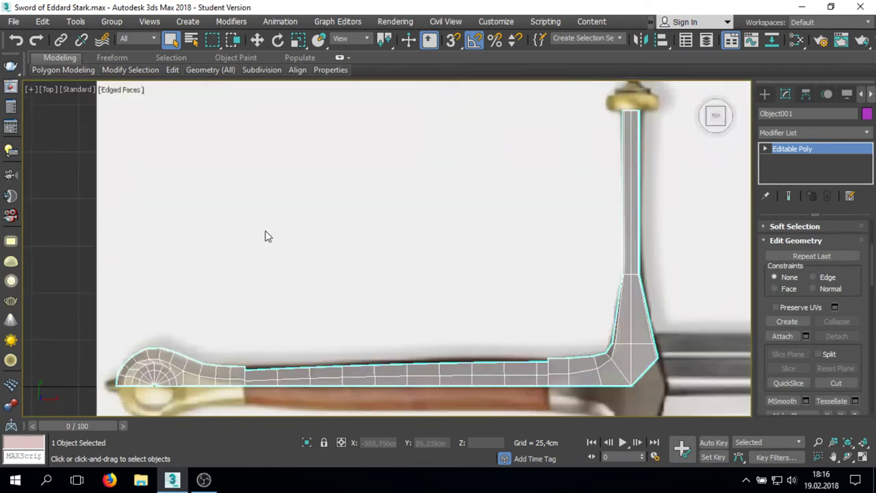
pyautogui.scroll(3, 439, 308)
pyautogui.press('2')
pyautogui.scroll(-5, 451, 313)
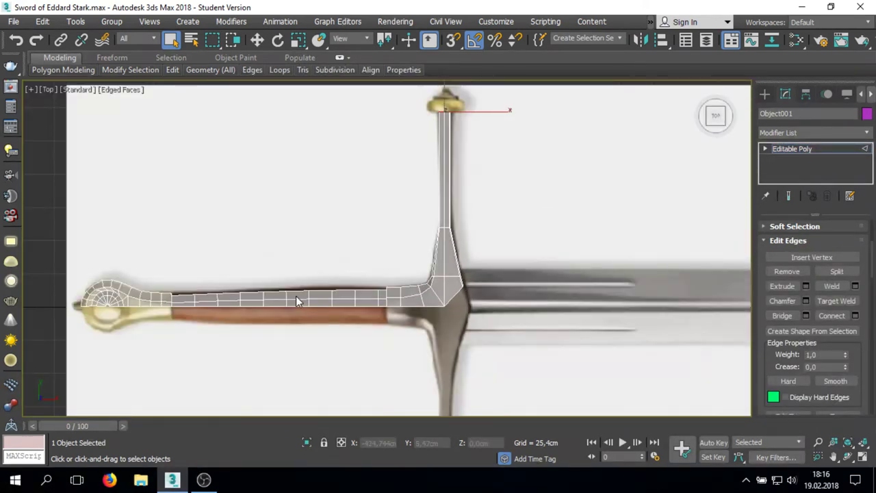
pyautogui.press('2')
pyautogui.press('1')
pyautogui.press('3')
pyautogui.press('5')
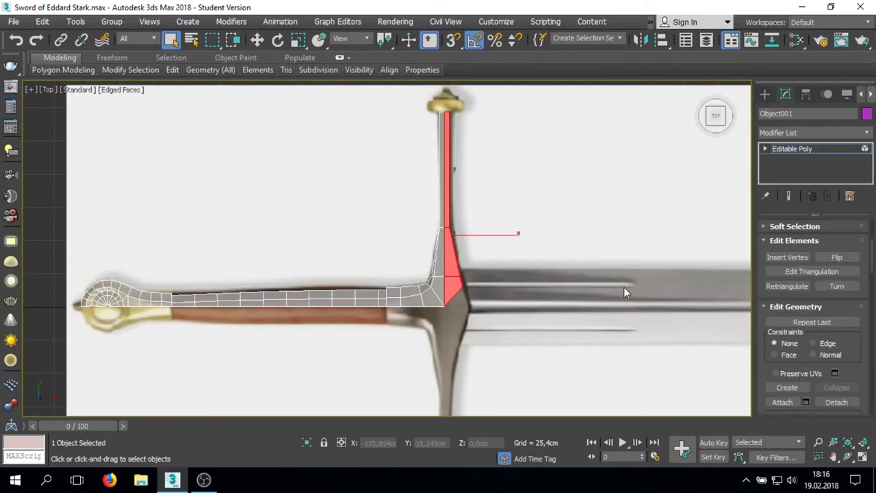
# - Add a Symmetry modifier mirrored on the Y axis to form the full hilt
pyautogui.press('5')
pyautogui.click(808, 133)
pyautogui.write('sk')
pyautogui.click(780, 298)
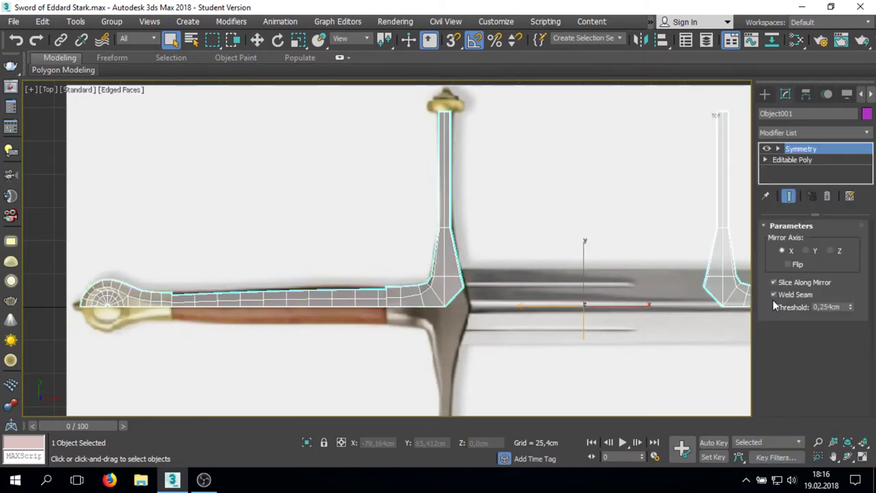
pyautogui.click(806, 251)
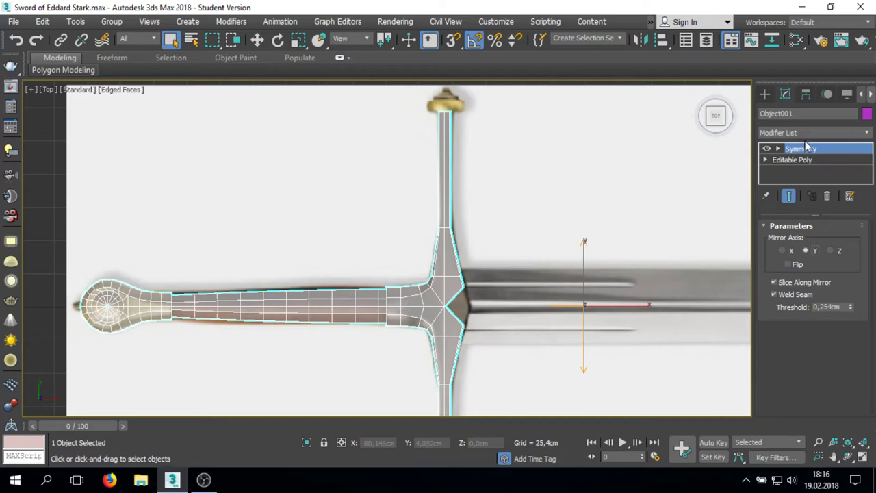
pyautogui.keyDown('alt'); pyautogui.moveTo(438, 274); pyautogui.dragTo(453, 270, button='middle'); pyautogui.keyUp('alt')
pyautogui.scroll(5, 424, 322)
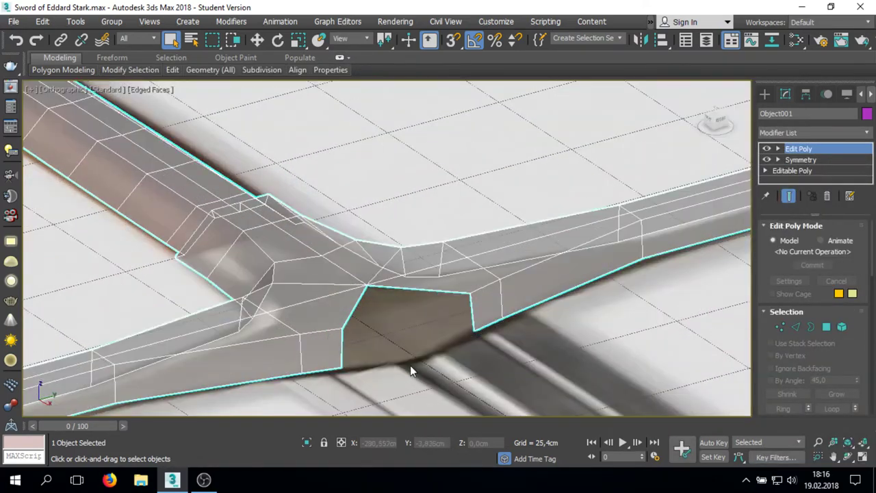
pyautogui.hotkey('shift', 'z')
pyautogui.hotkey('shift', 'z')
pyautogui.hotkey('shift', 'z')
pyautogui.hotkey('shift', 'z')
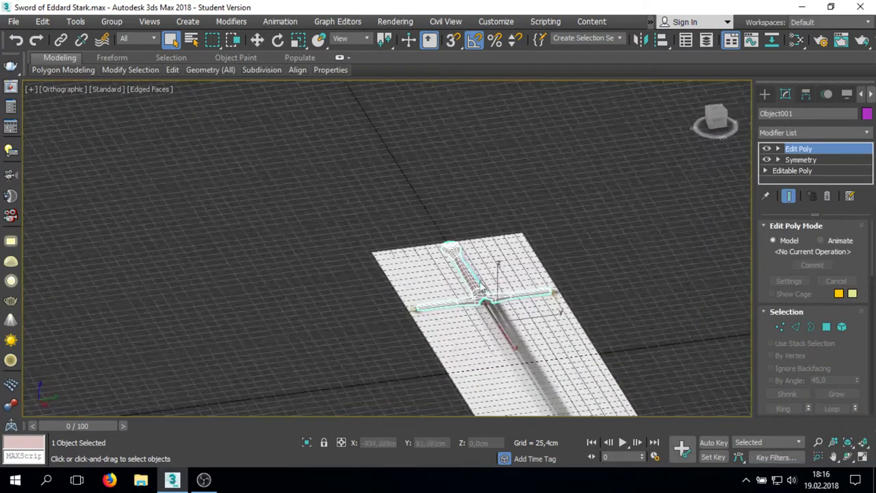
# - In Edge mode, select the crossguard's middle edge and zoom to it in top view
pyautogui.press('2')
pyautogui.scroll(10, 460, 199)
pyautogui.scroll(-5, 815, 328)
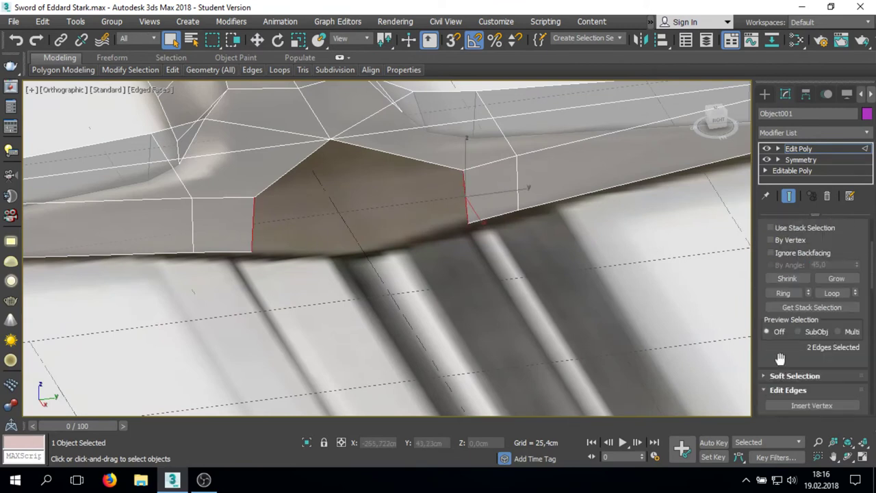
pyautogui.keyDown('alt'); pyautogui.moveTo(511, 295); pyautogui.dragTo(381, 241, button='middle'); pyautogui.keyUp('alt')
pyautogui.click(399, 295)
pyautogui.press('w')
pyautogui.press('t')
pyautogui.press('z')
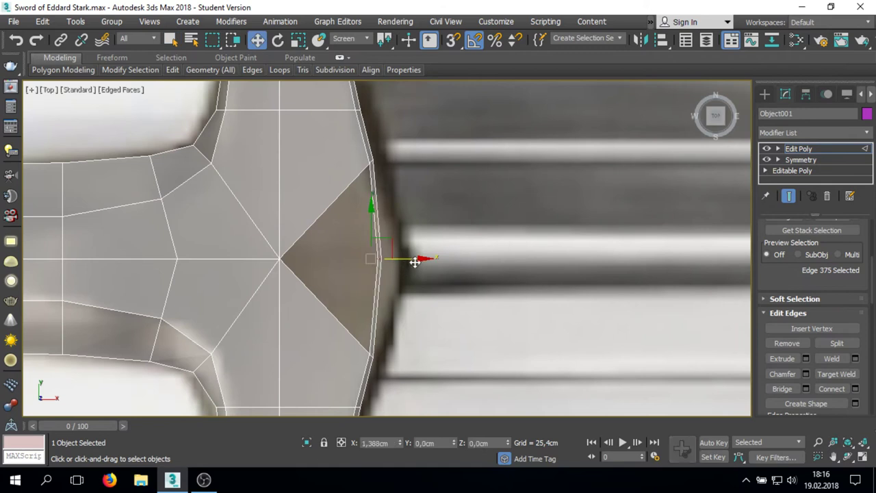
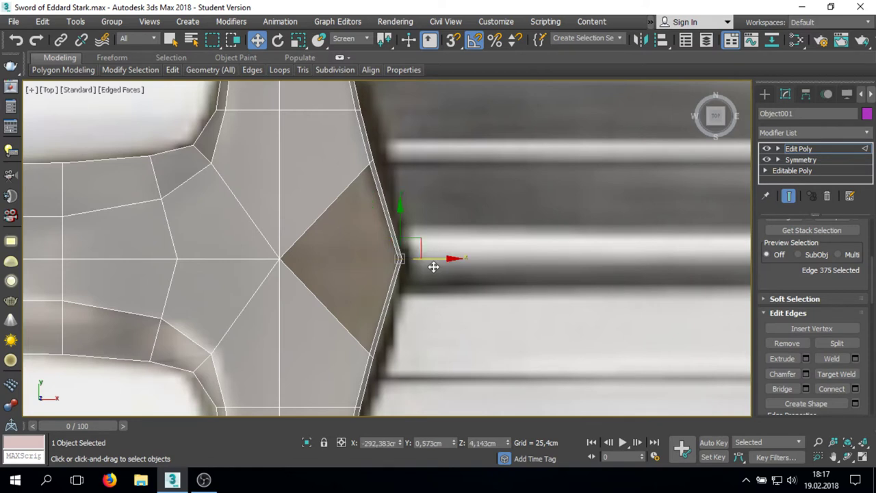
# - Bridge the two open crossguard edges to close the gap
pyautogui.press('q')
pyautogui.click(342, 291)
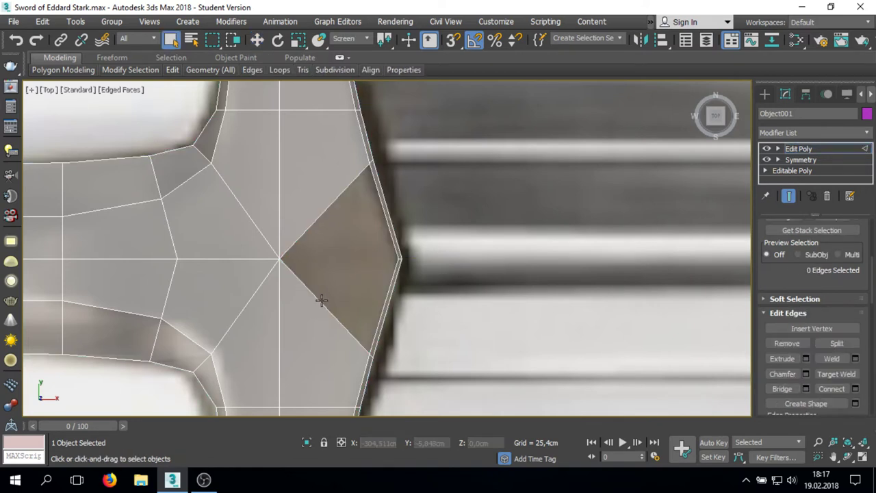
pyautogui.keyDown('alt'); pyautogui.moveTo(386, 220); pyautogui.dragTo(374, 215, button='middle'); pyautogui.keyUp('alt')
pyautogui.scroll(-1, 791, 339)
pyautogui.click(785, 371)
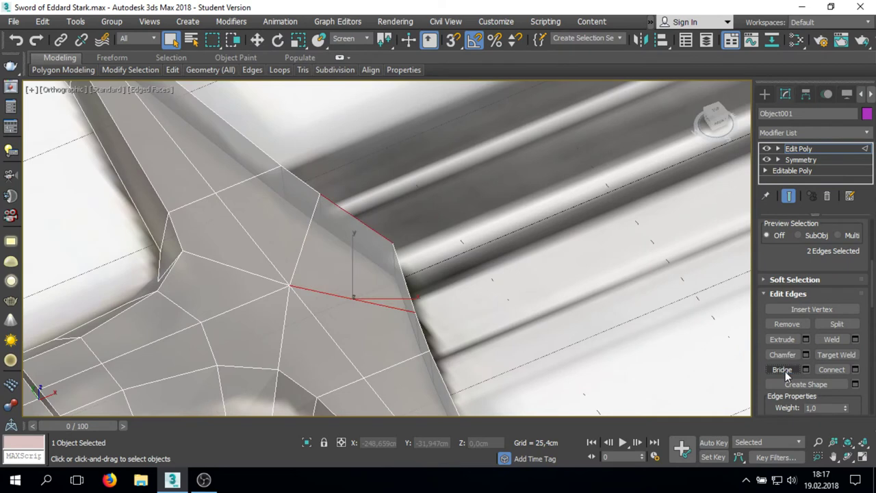
pyautogui.keyDown('alt'); pyautogui.moveTo(438, 260); pyautogui.dragTo(457, 253, button='middle'); pyautogui.keyUp('alt')
# - Collapse the hilt's stack into a single editable poly
pyautogui.rightClick(485, 230)
pyautogui.click(589, 372)
pyautogui.keyDown('alt'); pyautogui.moveTo(589, 372); pyautogui.dragTo(347, 307, button='middle'); pyautogui.keyUp('alt')
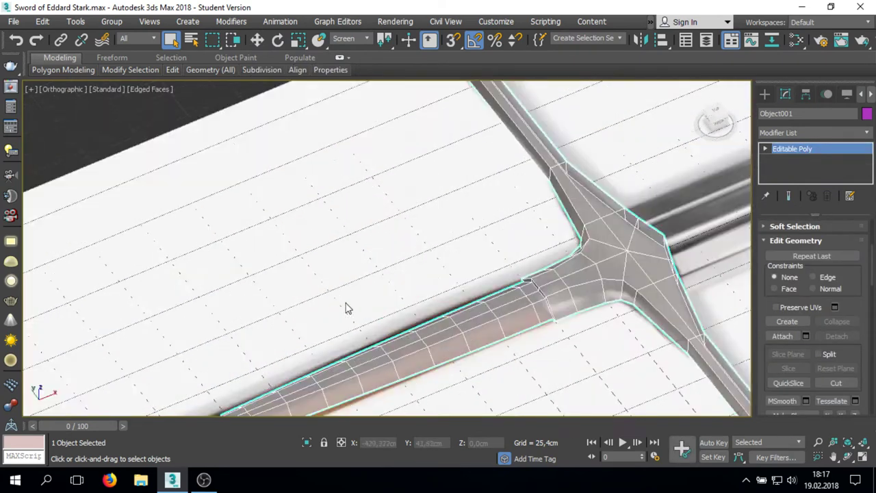
pyautogui.press('t')
# - Set the hilt's object colour to black
pyautogui.click(867, 112)
pyautogui.click(533, 267)
pyautogui.click(502, 307)
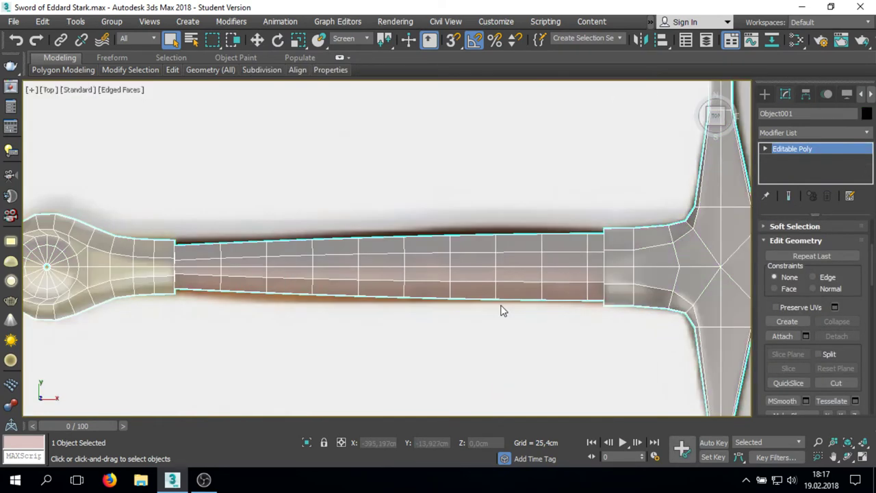
# - Create a new Standard material in the Slate Material Editor
pyautogui.press('m')
pyautogui.rightClick(186, 142)
pyautogui.click(414, 200)
pyautogui.rightClick(208, 142)
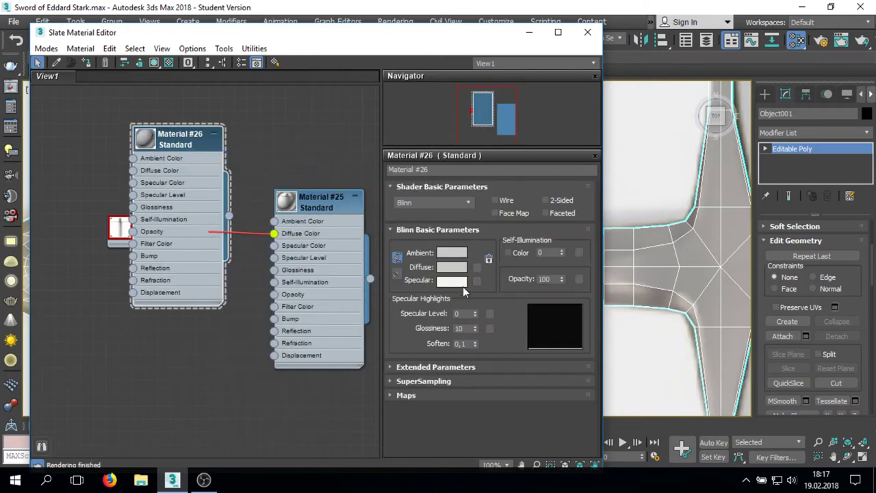
pyautogui.press('Return')
pyautogui.click(588, 32)
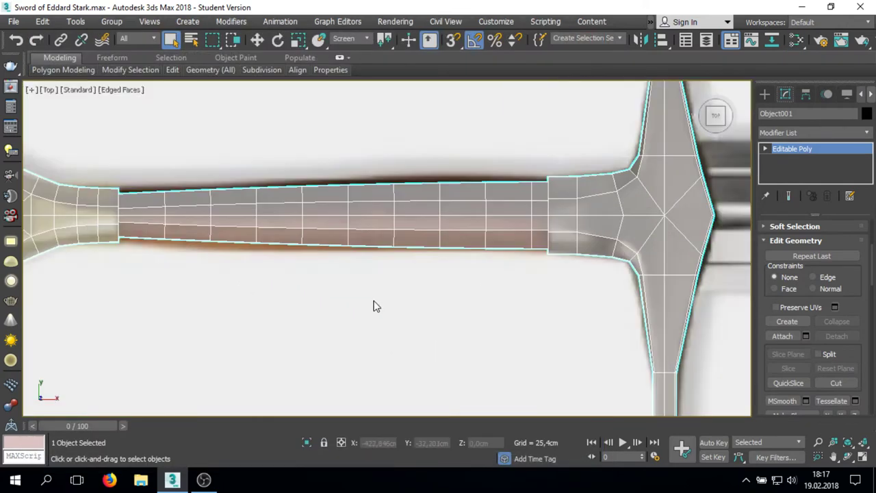
# - Isolate the hilt on its own and frame it from the top view
pyautogui.click(547, 137)
pyautogui.click(700, 109)
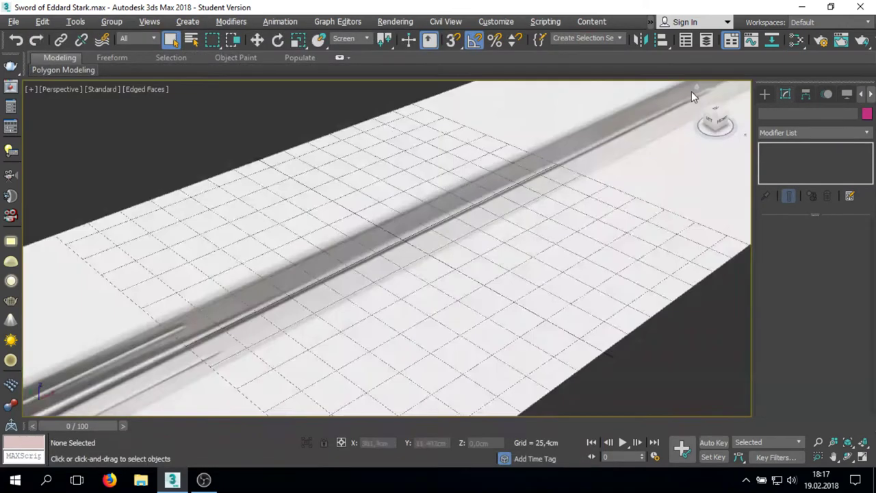
pyautogui.click(216, 332)
pyautogui.hotkey('alt', 'q')
pyautogui.click(469, 252)
pyautogui.keyDown('alt'); pyautogui.moveTo(469, 252); pyautogui.dragTo(353, 257, button='middle'); pyautogui.keyUp('alt')
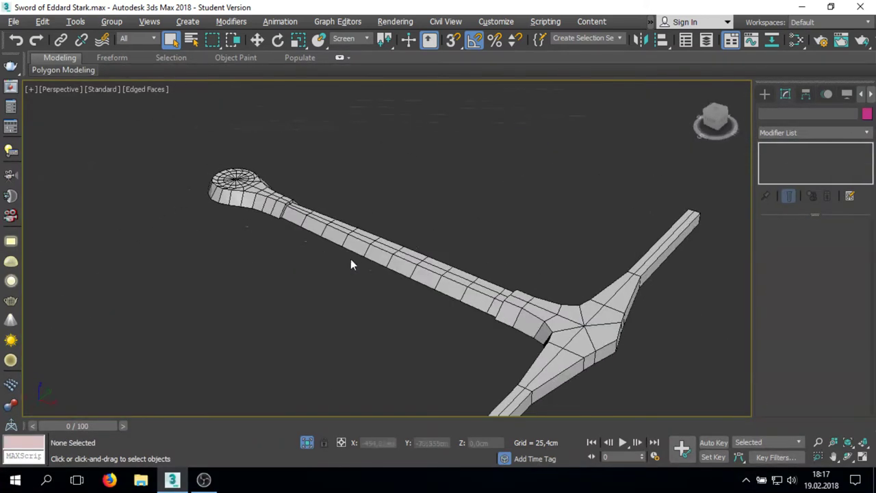
pyautogui.press('r')
pyautogui.press('t')
pyautogui.scroll(5, 548, 237)
# - Select the hilt and orbit the view toward the pommel
pyautogui.click(486, 262)
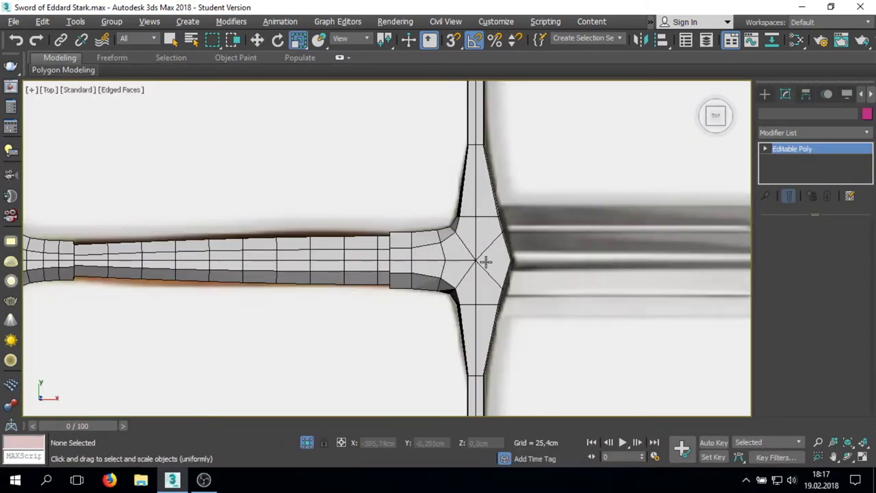
pyautogui.press('q')
pyautogui.hotkey('ctrl', 'd')
pyautogui.click(505, 264)
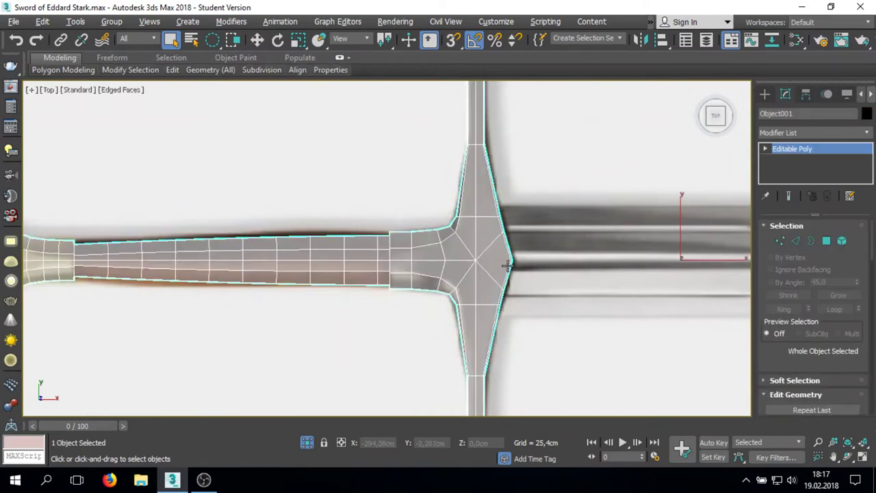
pyautogui.scroll(-3, 479, 279)
pyautogui.keyDown('alt'); pyautogui.moveTo(479, 279); pyautogui.dragTo(435, 198, button='middle'); pyautogui.keyUp('alt')
pyautogui.scroll(4, 370, 293)
pyautogui.scroll(-3, 369, 293)
pyautogui.moveTo(369, 293); pyautogui.dragTo(196, 210, button='middle')
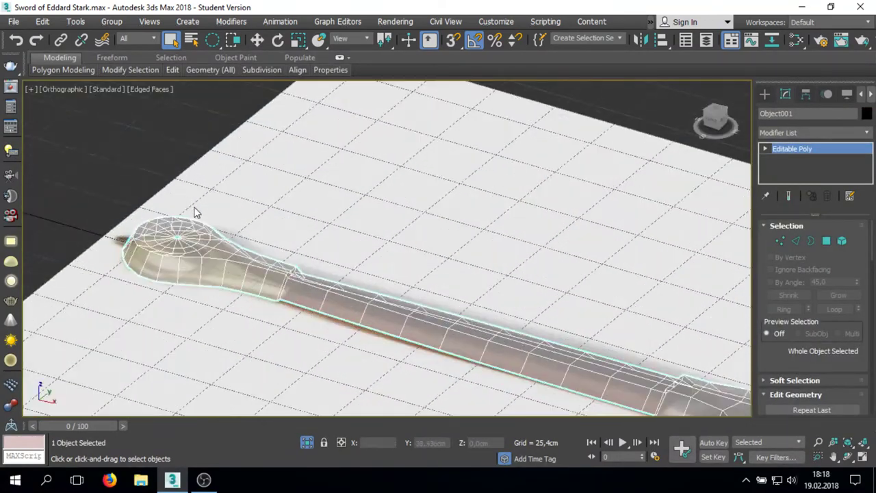
pyautogui.scroll(4, 160, 264)
# - Remove the ring of edges around the pommel's centre
pyautogui.press('t')
pyautogui.scroll(3, 266, 274)
pyautogui.press('2')
pyautogui.click(264, 260)
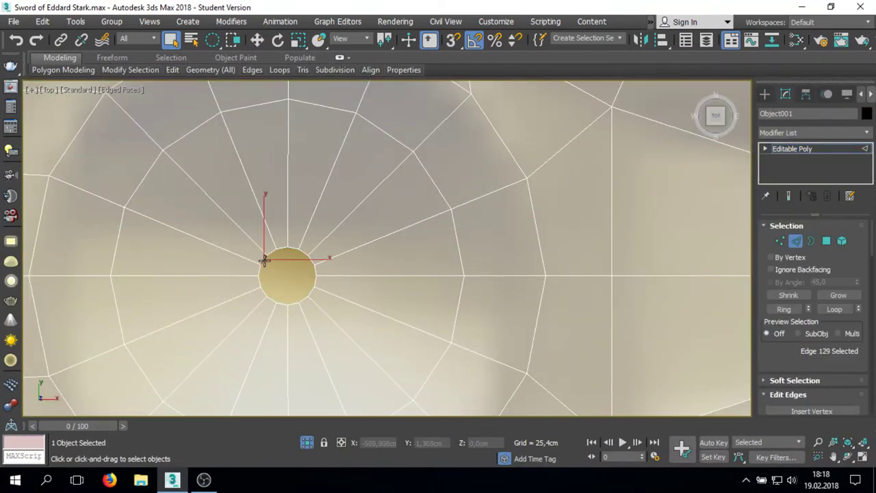
pyautogui.press('2')
pyautogui.scroll(2, 299, 286)
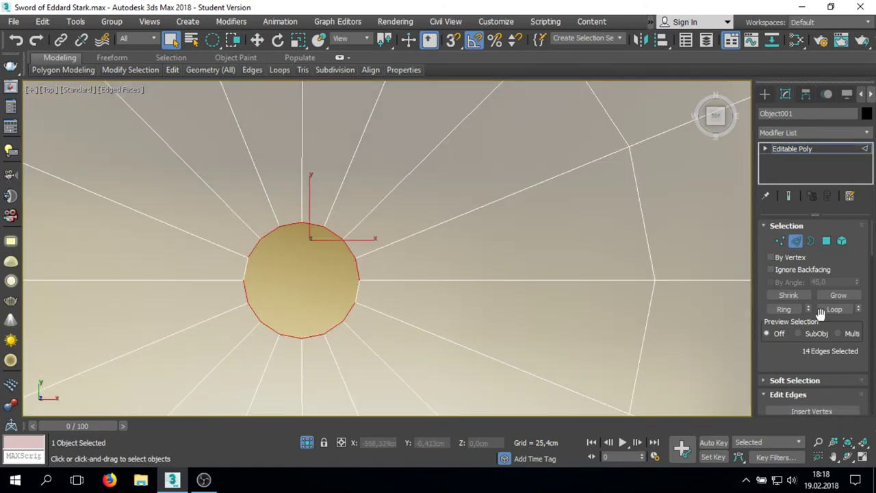
pyautogui.scroll(-2, 821, 312)
pyautogui.click(785, 349)
pyautogui.press('z')
pyautogui.moveTo(421, 288)
pyautogui.keyDown('alt'); pyautogui.mouseDown(button='middle')
pyautogui.moveTo(440, 245)
pyautogui.moveTo(488, 314)
pyautogui.moveTo(447, 287)
pyautogui.moveTo(567, 313)
pyautogui.moveTo(579, 289)
pyautogui.mouseUp(button='middle'); pyautogui.keyUp('alt')
pyautogui.scroll(4, 439, 246)
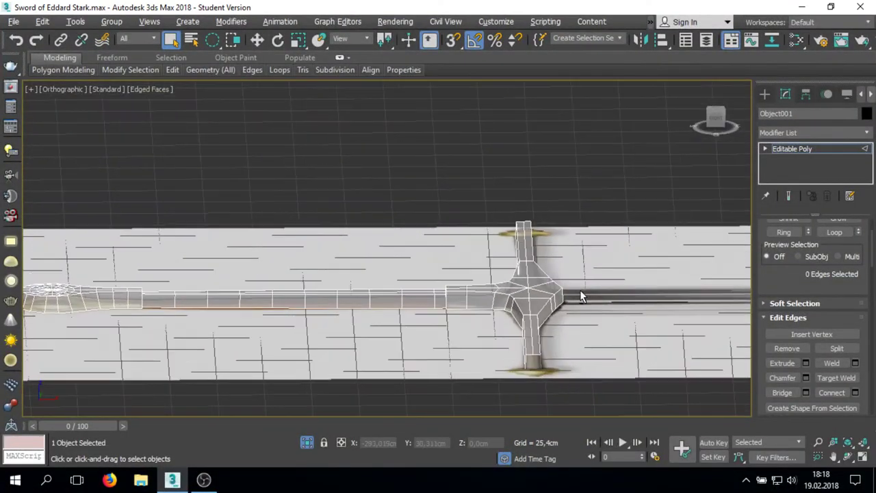
pyautogui.press('f')
# - Add a Symmetry modifier to the hilt mirroring across the Z axis
pyautogui.press('1')
pyautogui.click(808, 133)
pyautogui.press('s')
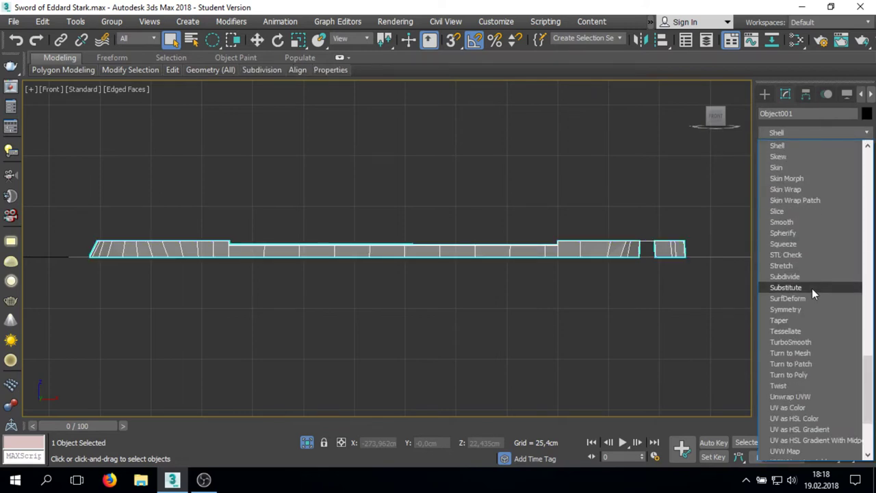
pyautogui.click(812, 288)
pyautogui.click(830, 251)
# - Collapse the mirrored hilt back into a single editable poly
pyautogui.moveTo(479, 288)
pyautogui.keyDown('alt'); pyautogui.mouseDown(button='middle')
pyautogui.moveTo(427, 328)
pyautogui.moveTo(445, 258)
pyautogui.mouseUp(button='middle'); pyautogui.keyUp('alt')
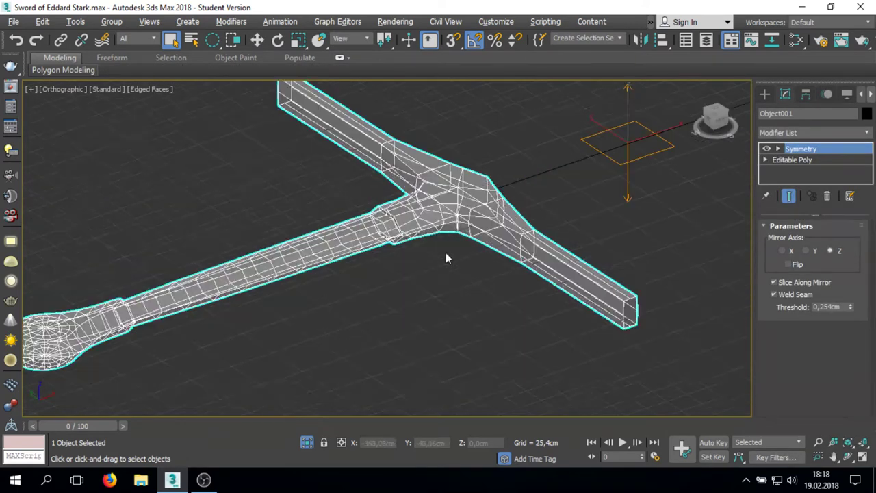
pyautogui.rightClick(449, 230)
pyautogui.click(629, 375)
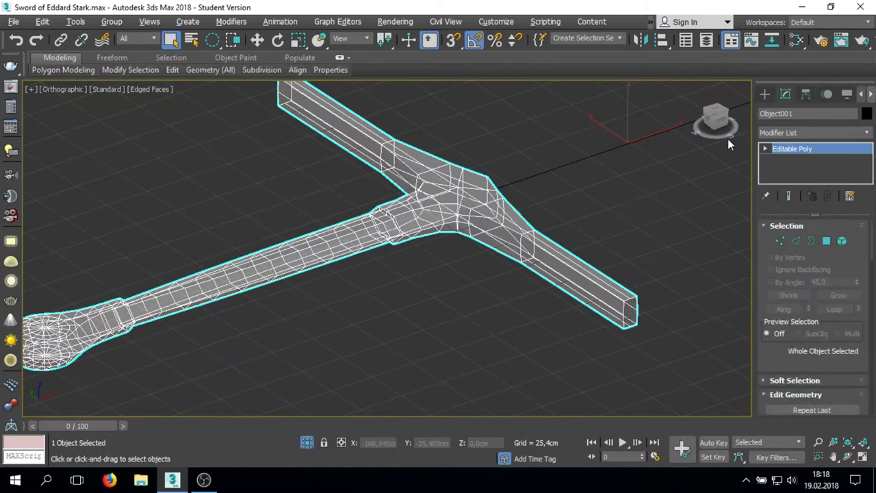
# - Turn on Affect Pivot Only in the Hierarchy pivot settings
pyautogui.click(786, 94)
pyautogui.click(813, 182)
pyautogui.press('f')
pyautogui.scroll(-5, 574, 210)
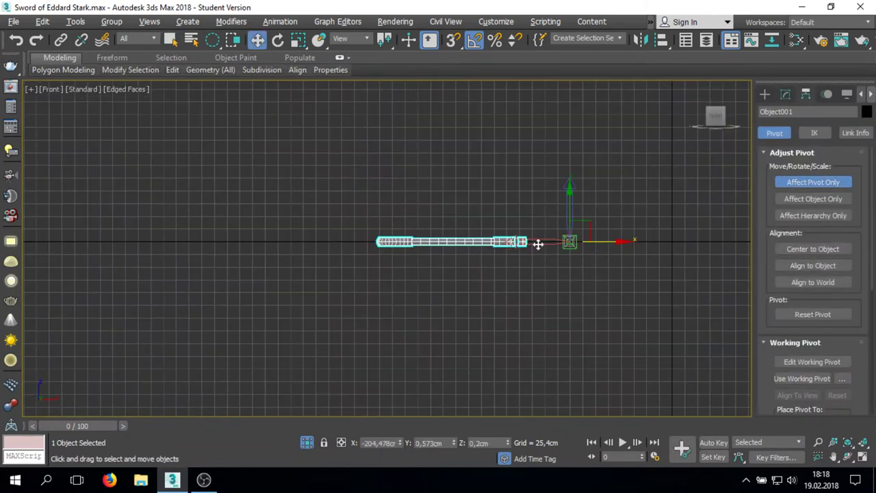
# - With vertex snapping on, select the pommel cap polygons, growing the selection across the cap
pyautogui.scroll(2, 401, 260)
pyautogui.scroll(5, 401, 259)
pyautogui.press('s')
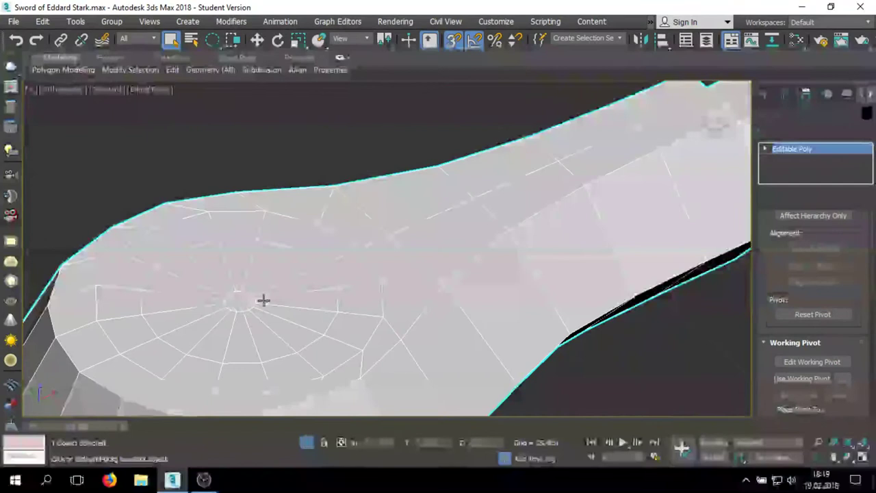
pyautogui.keyDown('shift'); pyautogui.click(349, 279); pyautogui.keyUp('shift')
pyautogui.keyDown('ctrl'); pyautogui.click(308, 280); pyautogui.keyUp('ctrl')
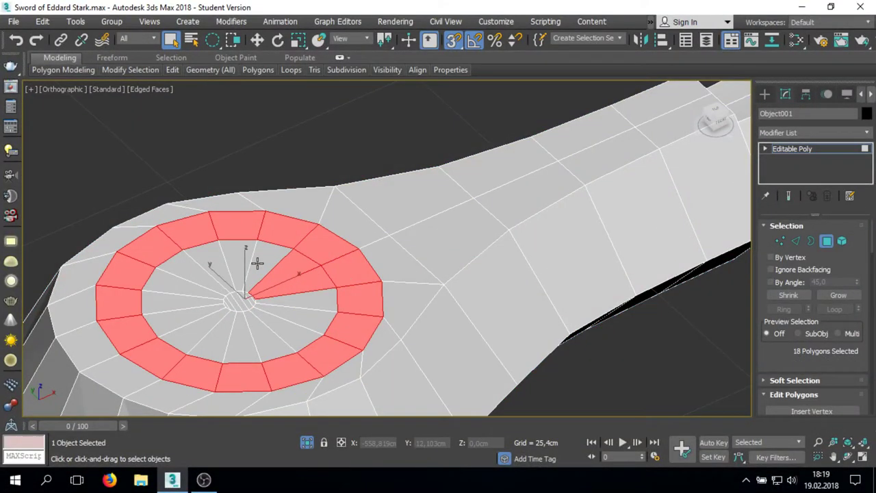
pyautogui.keyDown('shift'); pyautogui.click(257, 263); pyautogui.keyUp('shift')
pyautogui.press('t')
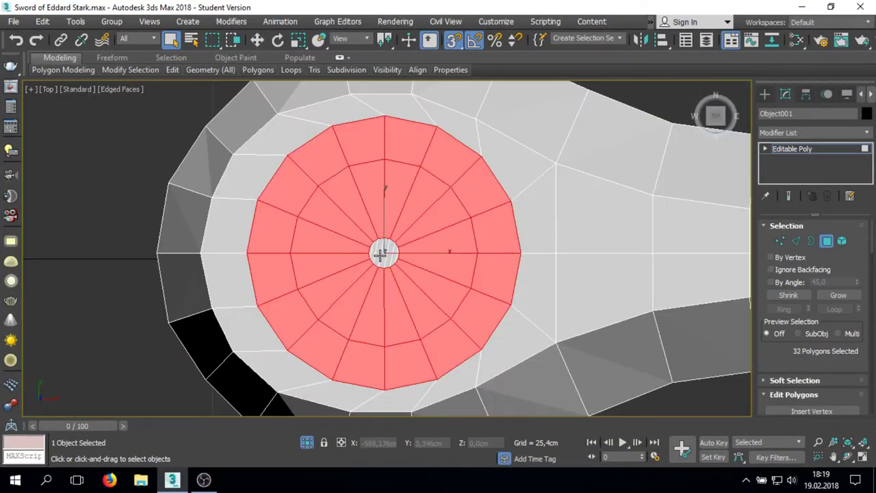
pyautogui.click(383, 255)
pyautogui.keyDown('ctrl'); pyautogui.click(470, 258); pyautogui.keyUp('ctrl')
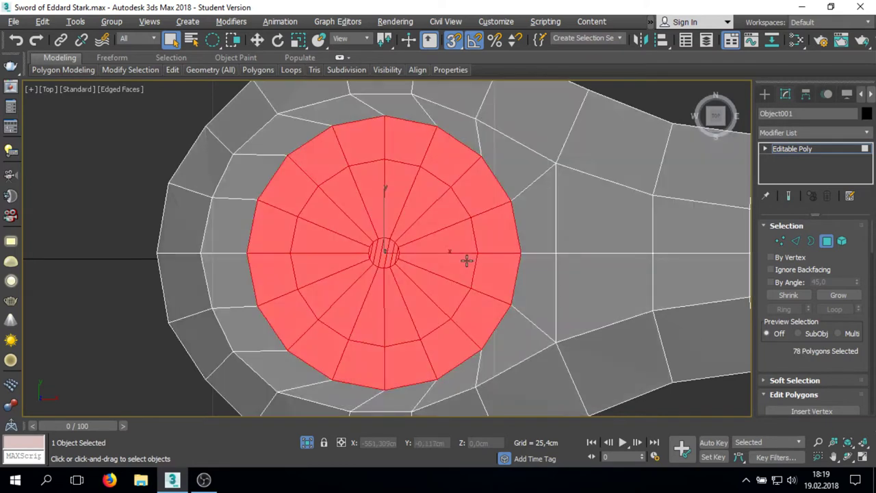
pyautogui.press('f')
pyautogui.press('r')
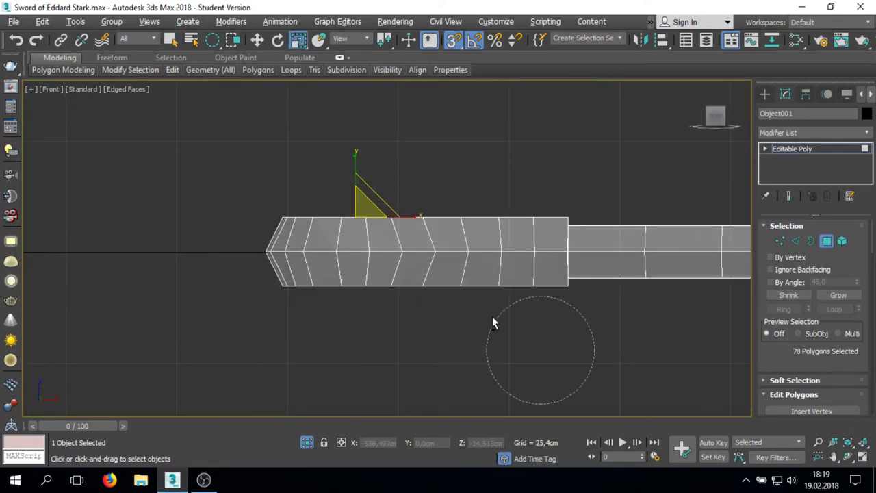
pyautogui.press('q')
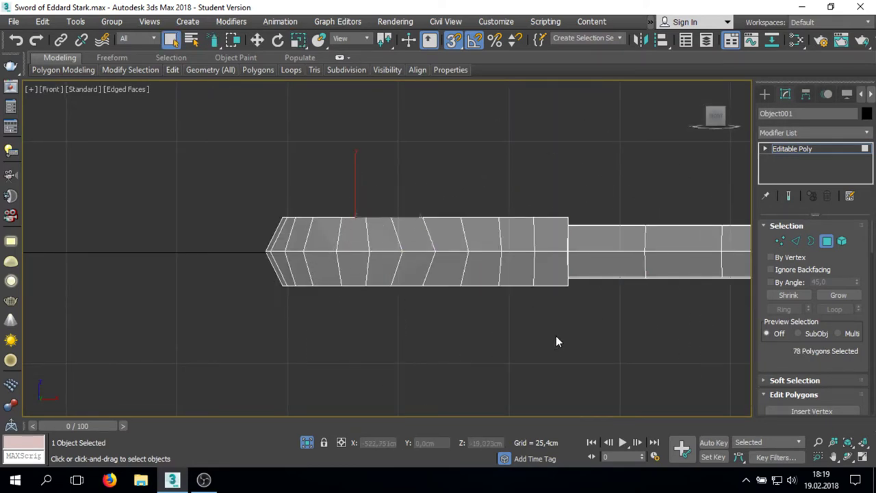
# - Move the central cap polygons vertically, then mirror the hilt across Z again
pyautogui.keyDown('alt'); pyautogui.moveTo(319, 272); pyautogui.dragTo(318, 283, button='middle'); pyautogui.keyUp('alt')
pyautogui.press('w')
pyautogui.moveTo(391, 180); pyautogui.dragTo(385, 206)
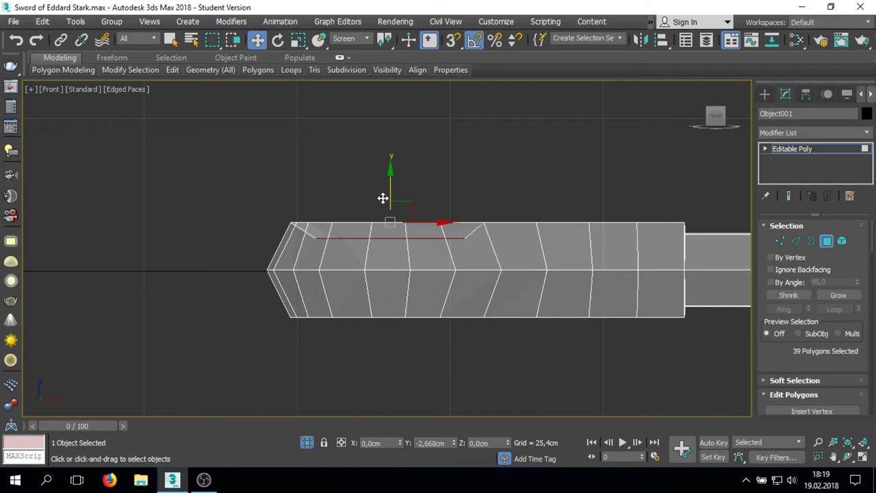
pyautogui.moveTo(383, 192); pyautogui.dragTo(382, 191)
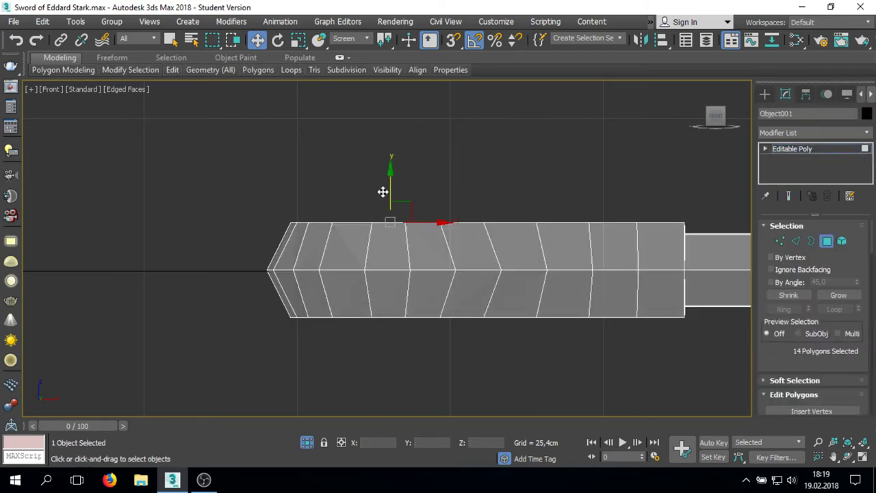
pyautogui.hotkey('alt', 's')
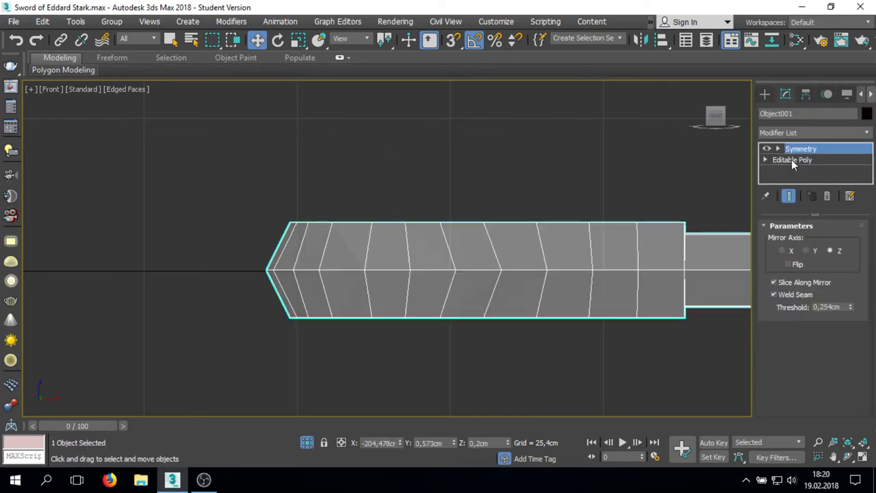
# - Grow and shrink the pommel cap polygon selection, then clear it
pyautogui.click(791, 159)
pyautogui.keyDown('alt'); pyautogui.moveTo(411, 288); pyautogui.dragTo(472, 287, button='middle'); pyautogui.keyUp('alt')
pyautogui.scroll(5, 473, 288)
pyautogui.click(833, 294)
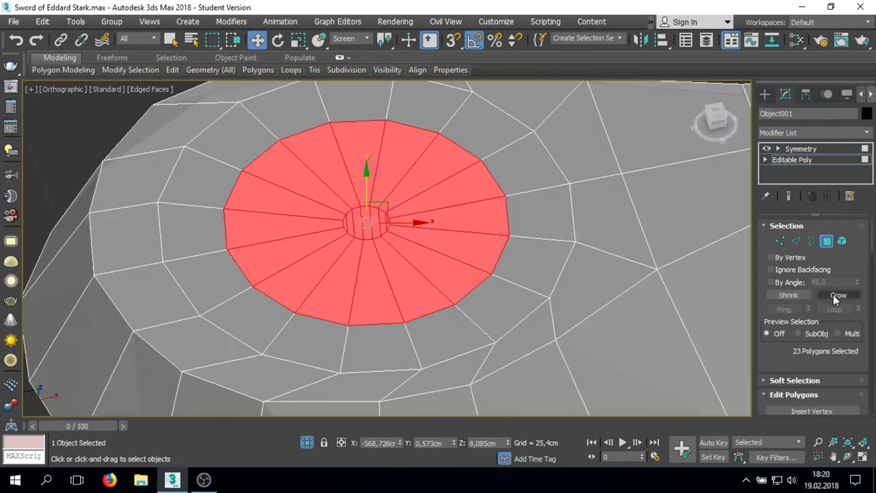
pyautogui.click(833, 295)
pyautogui.scroll(-3, 504, 254)
pyautogui.click(791, 294)
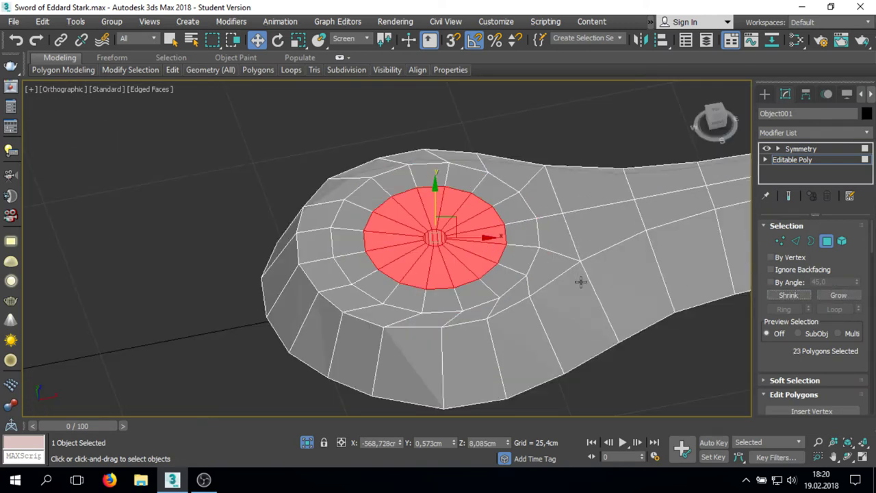
pyautogui.press('f')
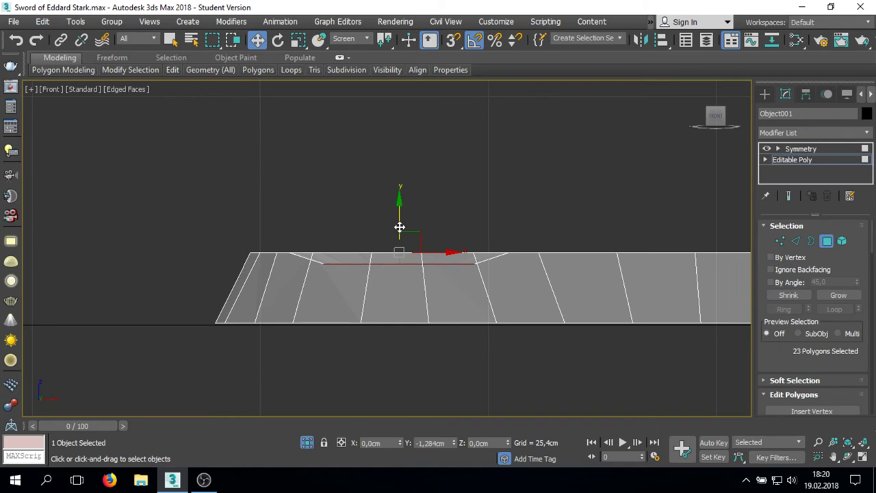
pyautogui.click(401, 307)
pyautogui.keyDown('alt'); pyautogui.moveTo(401, 307); pyautogui.dragTo(626, 256, button='middle'); pyautogui.keyUp('alt')
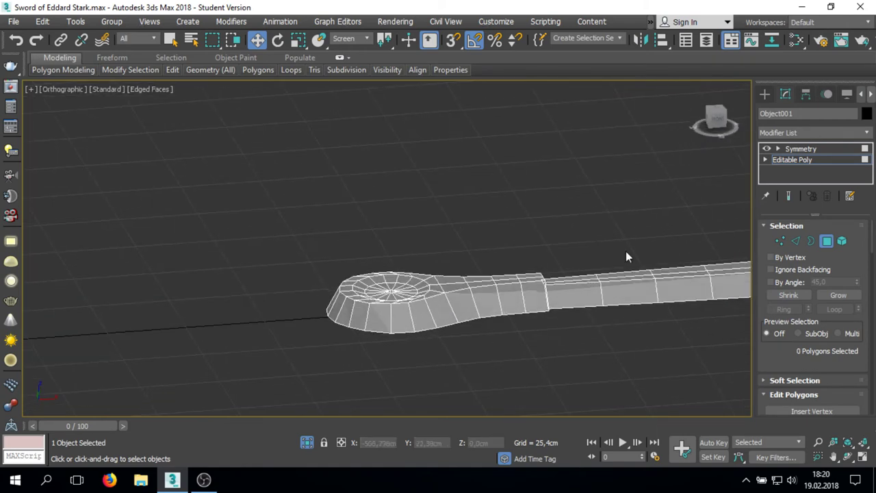
# - Collapse the Symmetry modifier into the sword's editable poly
pyautogui.click(801, 148)
pyautogui.rightClick(401, 230)
pyautogui.click(562, 375)
pyautogui.press('1')
pyautogui.hotkey('ctrl', 'a')
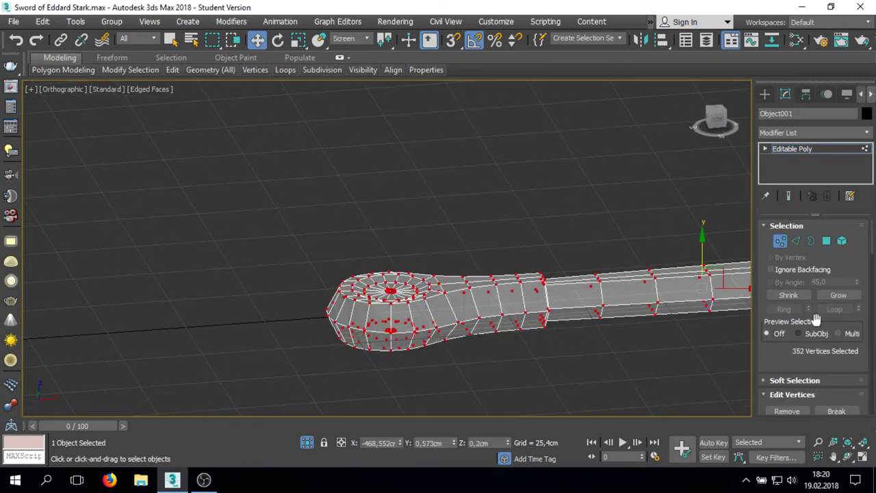
pyautogui.scroll(-2, 816, 321)
pyautogui.press('1')
pyautogui.keyDown('alt'); pyautogui.moveTo(425, 327); pyautogui.dragTo(450, 306, button='middle'); pyautogui.keyUp('alt')
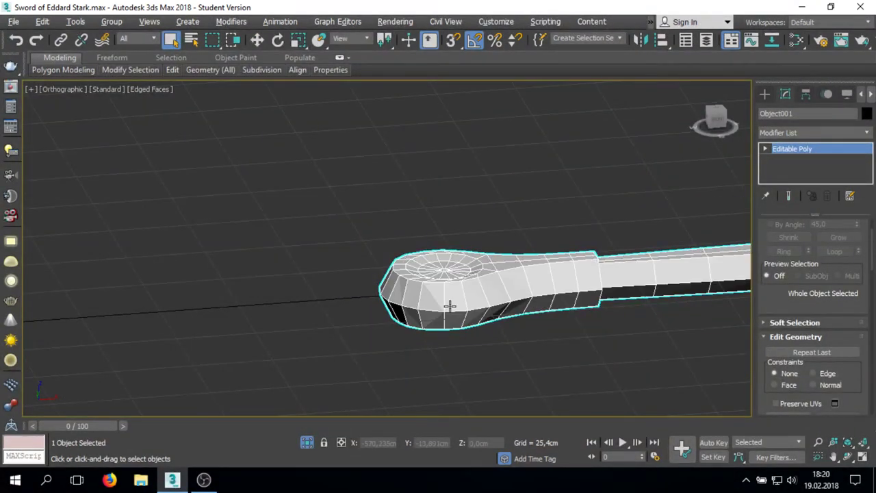
pyautogui.click(696, 89)
pyautogui.press('f')
# - Hide and then unhide the sword mesh from the top view
pyautogui.press('4')
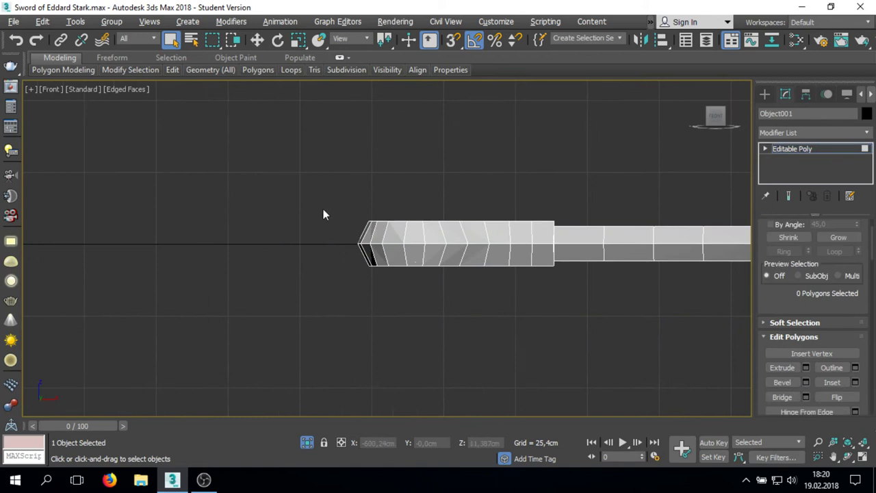
pyautogui.click(13, 21)
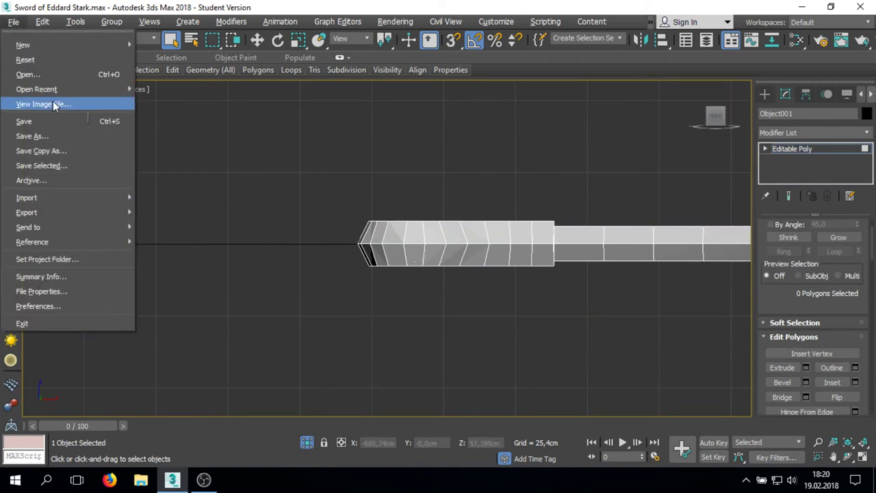
pyautogui.click(258, 179)
pyautogui.press('t')
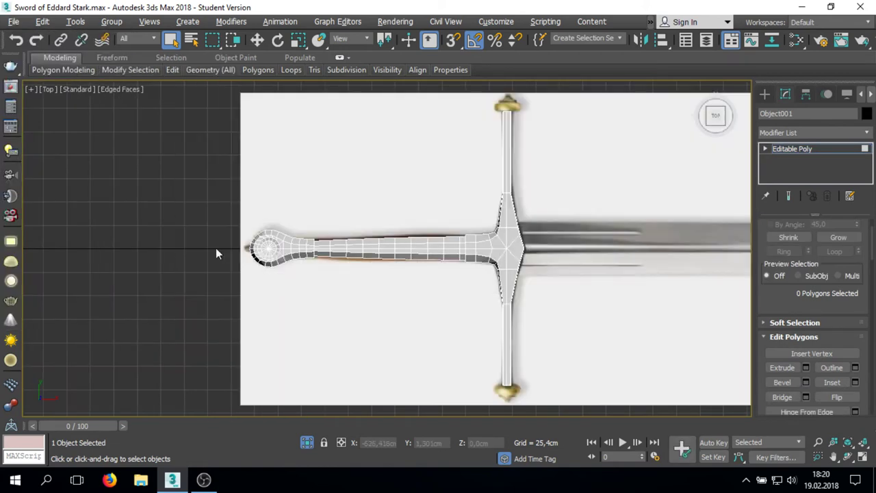
pyautogui.rightClick(215, 248)
pyautogui.click(258, 210)
pyautogui.scroll(5, 262, 248)
pyautogui.scroll(2, 461, 260)
pyautogui.rightClick(477, 257)
pyautogui.click(479, 216)
# - In Front view, marquee-select all polygons of the pommel end
pyautogui.press('f')
pyautogui.scroll(5, 153, 198)
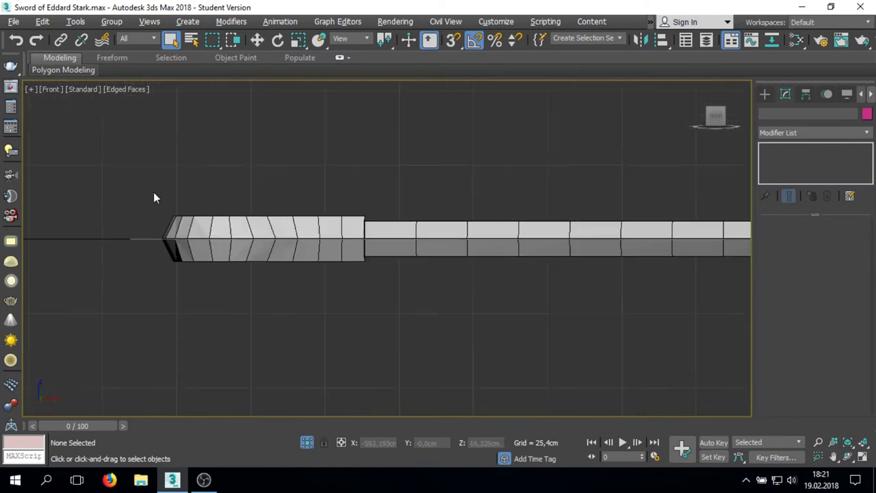
pyautogui.moveTo(153, 198); pyautogui.dragTo(203, 310)
pyautogui.press('4')
pyautogui.moveTo(93, 172); pyautogui.dragTo(358, 326)
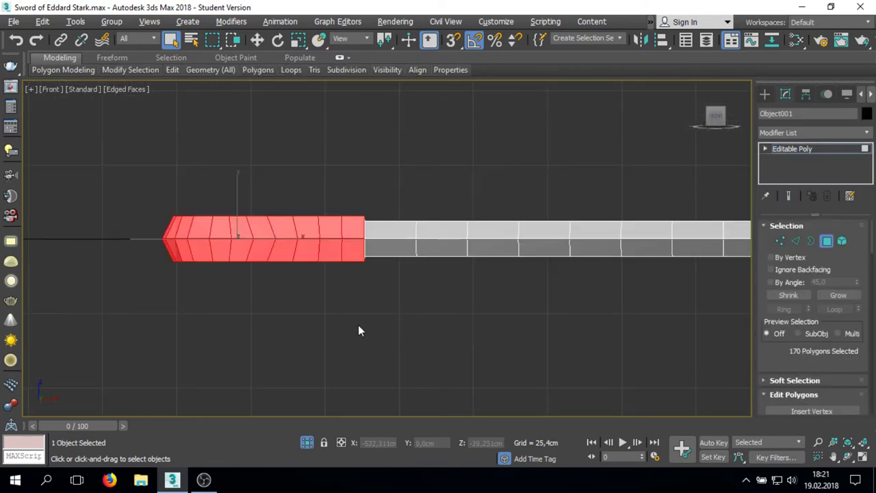
# - Add an FFD 4x4x4 to the pommel and scale its control points to flatten the end
pyautogui.click(801, 132)
pyautogui.click(805, 169)
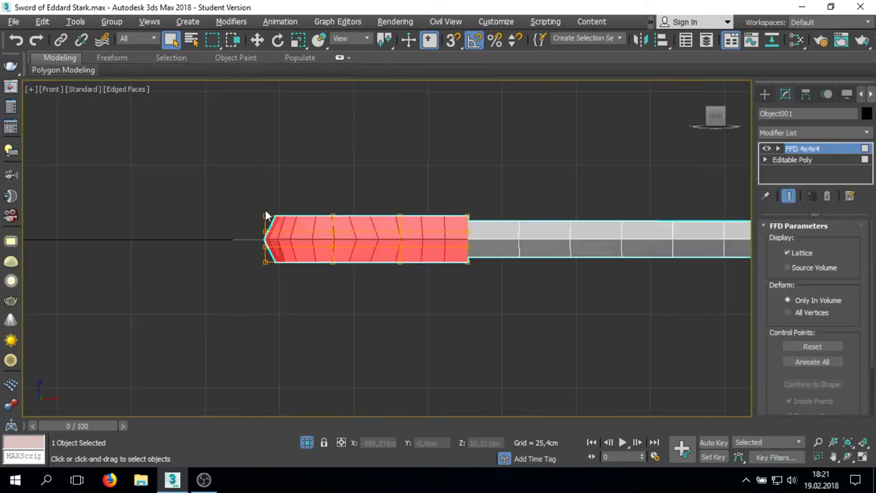
pyautogui.press('1')
pyautogui.press('r')
pyautogui.moveTo(344, 235)
pyautogui.mouseDown()
pyautogui.moveTo(332, 185)
pyautogui.moveTo(300, 201)
pyautogui.mouseUp()
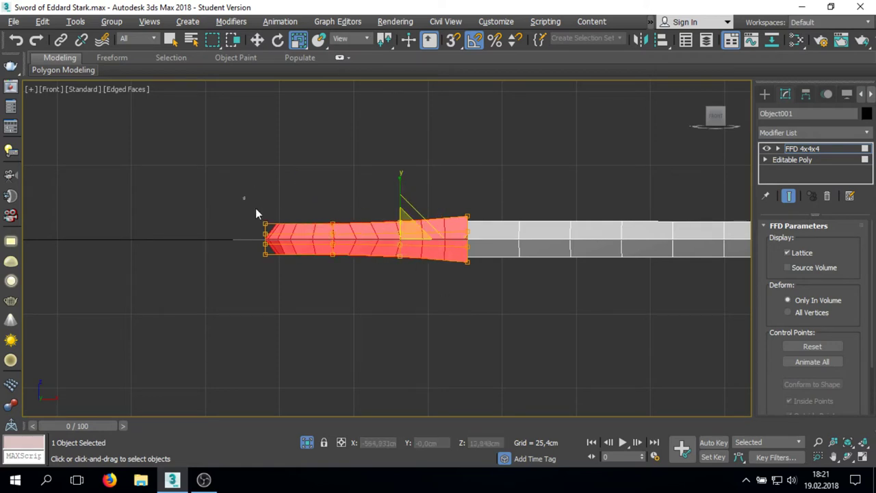
pyautogui.moveTo(344, 262)
pyautogui.keyDown('alt'); pyautogui.mouseDown(button='middle')
pyautogui.moveTo(421, 373)
pyautogui.moveTo(386, 395)
pyautogui.mouseUp(button='middle'); pyautogui.keyUp('alt')
pyautogui.press('f')
pyautogui.press('z')
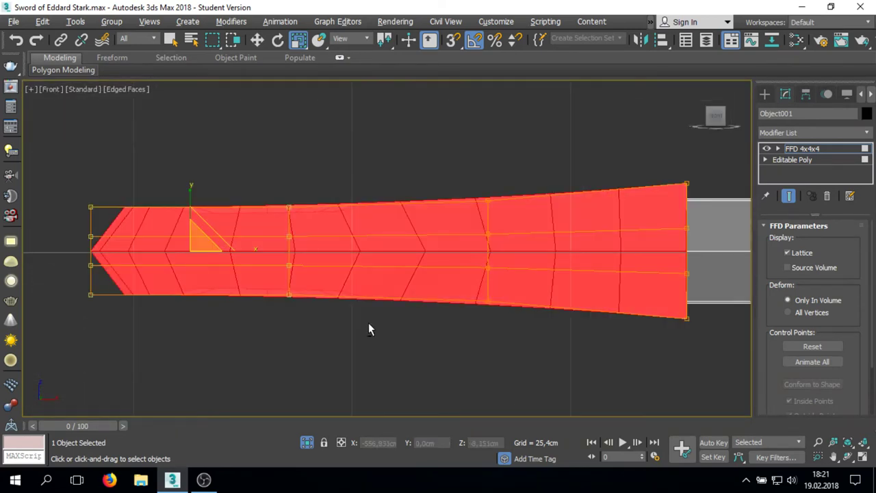
pyautogui.scroll(-4, 260, 189)
pyautogui.moveTo(143, 133); pyautogui.dragTo(475, 329)
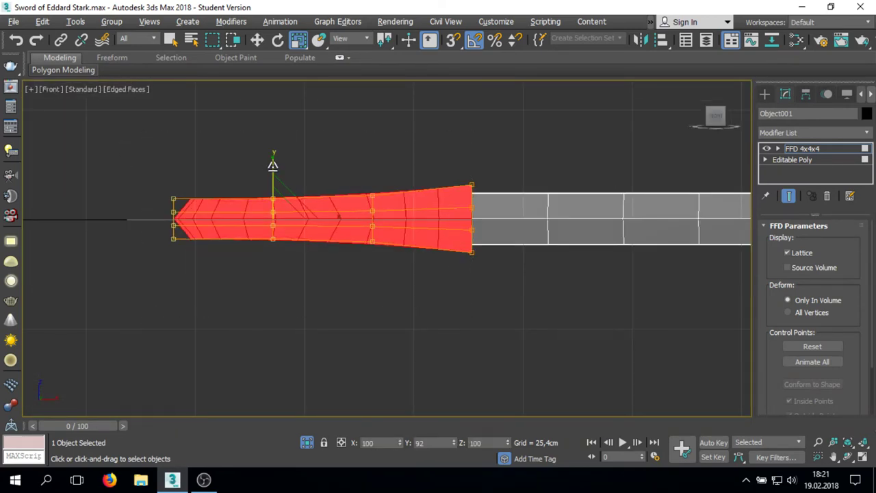
pyautogui.scroll(-5, 271, 164)
pyautogui.scroll(4, 240, 205)
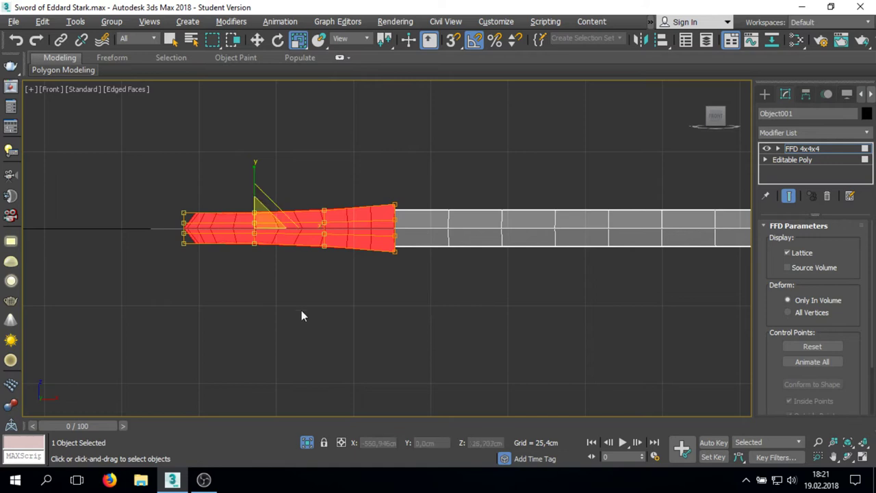
# - Convert the sword to Editable Poly, baking the pommel's FFD deformation into the mesh
pyautogui.rightClick(458, 268)
pyautogui.click(636, 416)
pyautogui.scroll(5, 312, 267)
pyautogui.scroll(-4, 312, 266)
pyautogui.click(697, 89)
pyautogui.scroll(2, 593, 212)
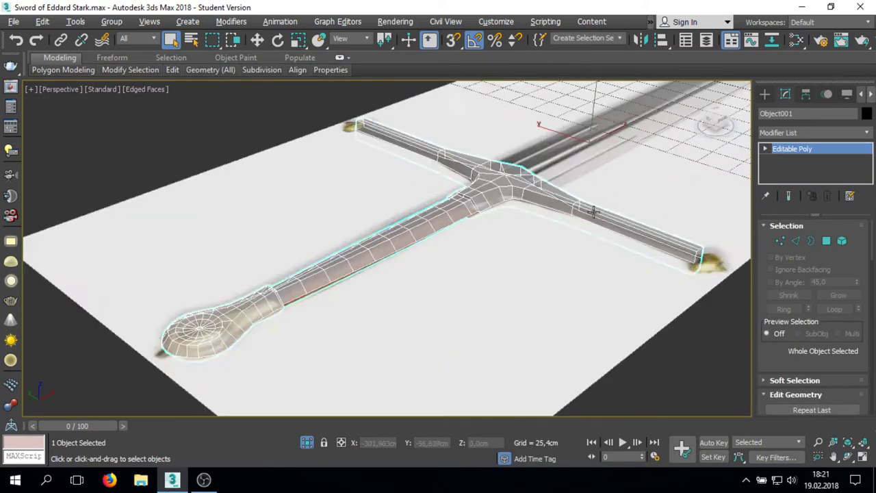
pyautogui.press('t')
pyautogui.click(762, 134)
pyautogui.click(809, 148)
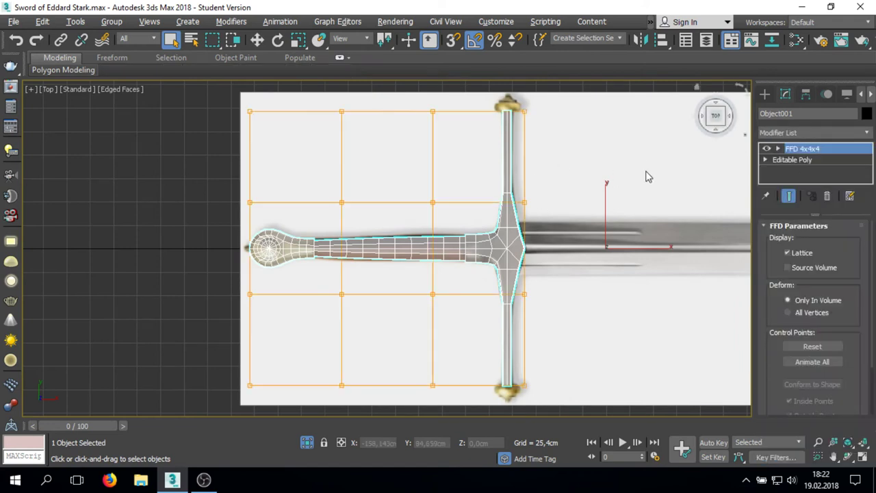
pyautogui.hotkey('ctrl', 'z')
# - Select the crossguard's edge loop and Connect it with a single new edge loop
pyautogui.press('4')
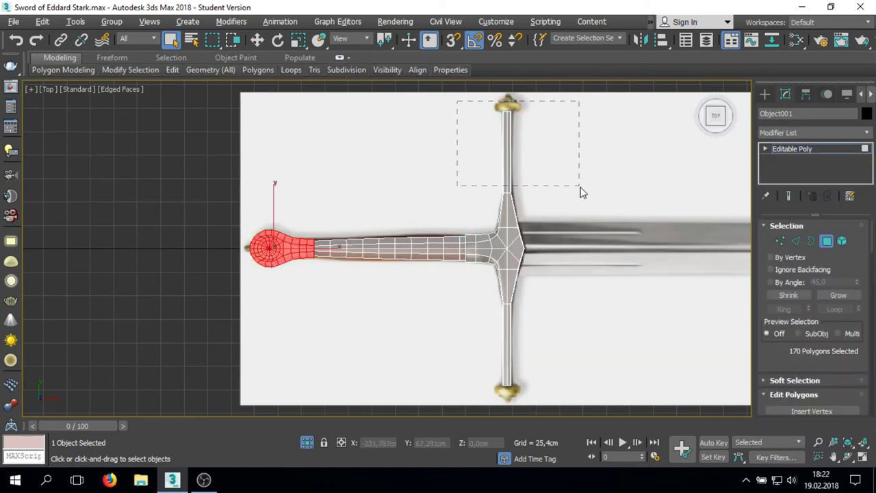
pyautogui.moveTo(580, 193); pyautogui.dragTo(581, 194)
pyautogui.press('2')
pyautogui.doubleClick(505, 152)
pyautogui.click(802, 133)
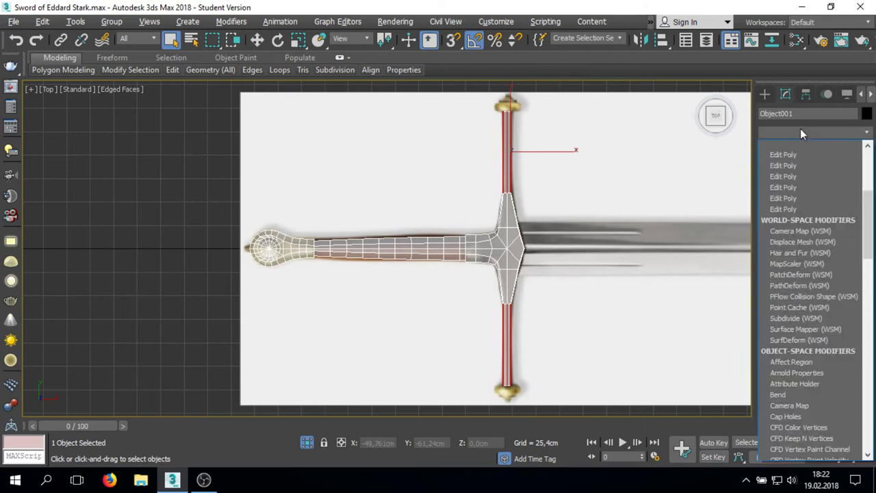
pyautogui.click(802, 131)
pyautogui.scroll(-3, 815, 308)
pyautogui.click(855, 335)
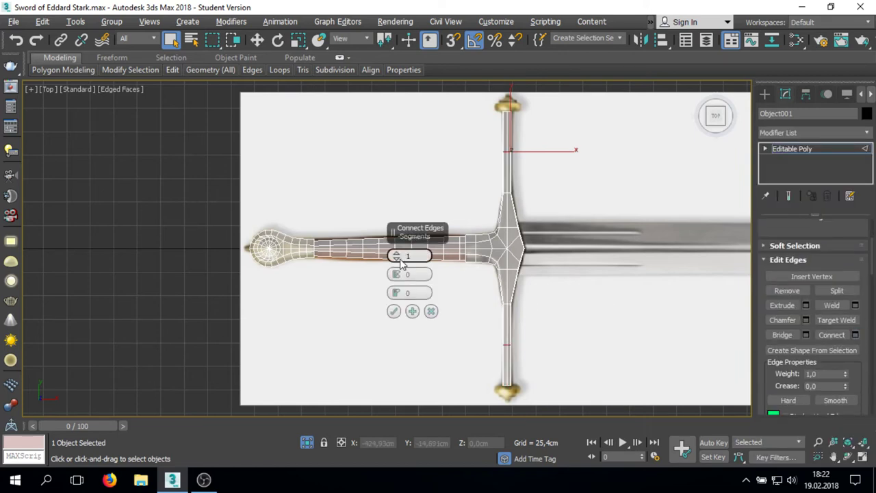
pyautogui.click(394, 312)
# - Select both crossguard arm polygons and add an FFD 4x4x4 to them
pyautogui.press('4')
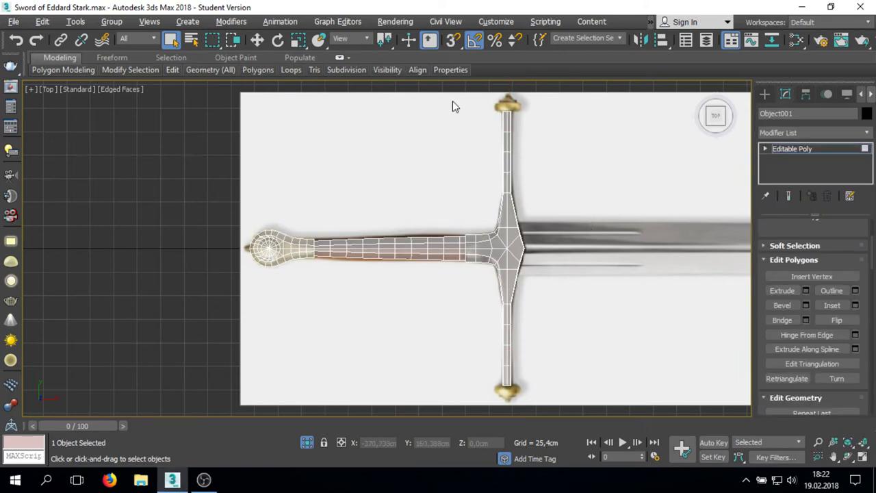
pyautogui.moveTo(413, 327); pyautogui.dragTo(413, 327)
pyautogui.click(807, 132)
pyautogui.click(805, 155)
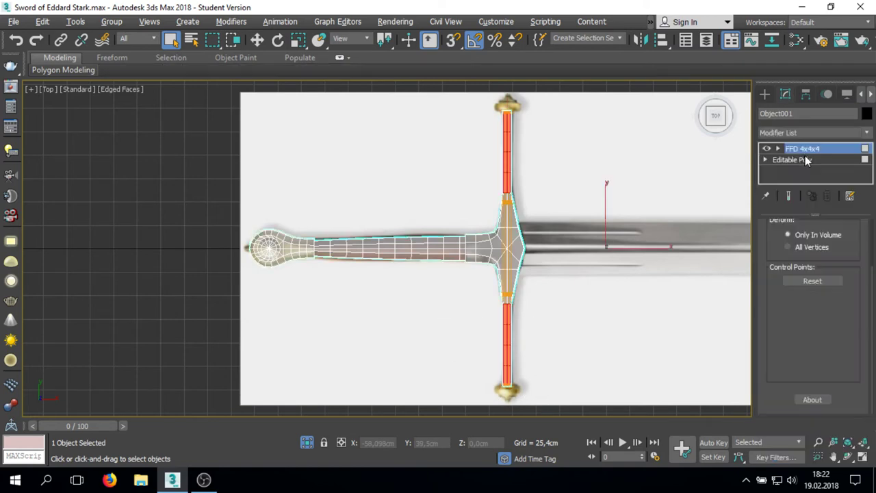
# - Scale the arm lattice in the left view to taper the arms, then collapse it
pyautogui.press('l')
pyautogui.press('F3')
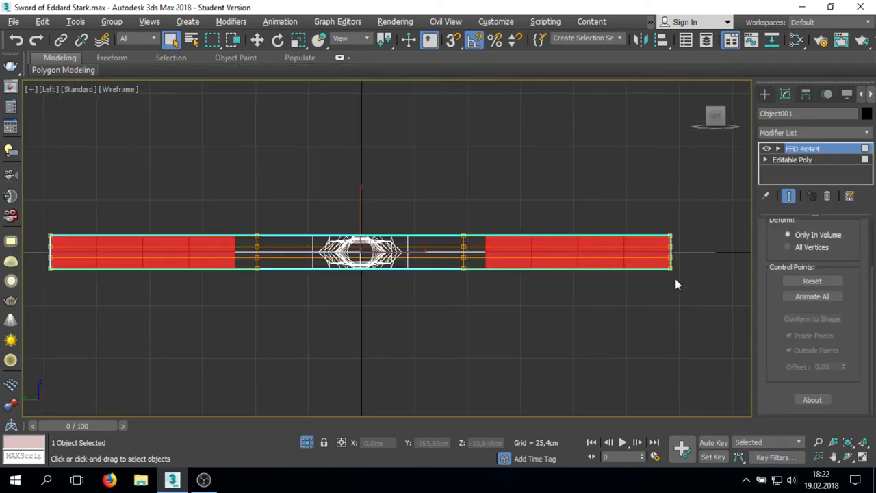
pyautogui.scroll(-4, 671, 253)
pyautogui.scroll(2, 541, 218)
pyautogui.press('r')
pyautogui.moveTo(523, 225); pyautogui.dragTo(531, 244)
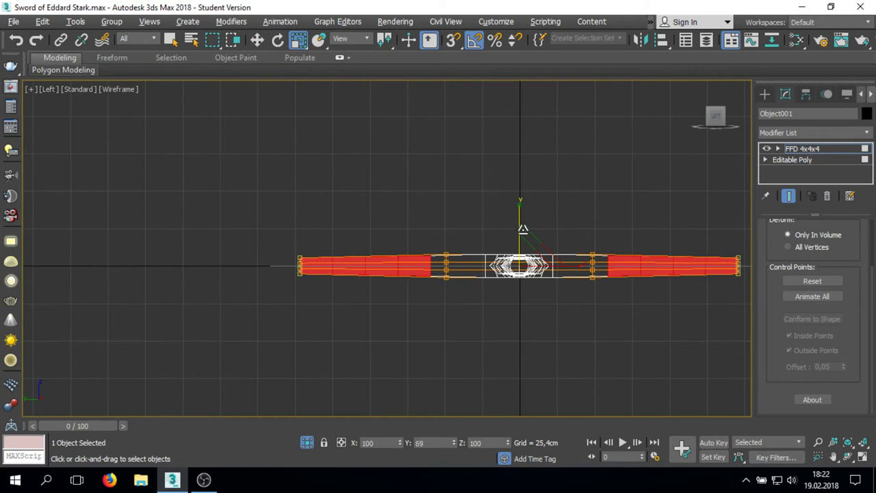
pyautogui.rightClick(571, 381)
pyautogui.click(558, 363)
pyautogui.click(696, 88)
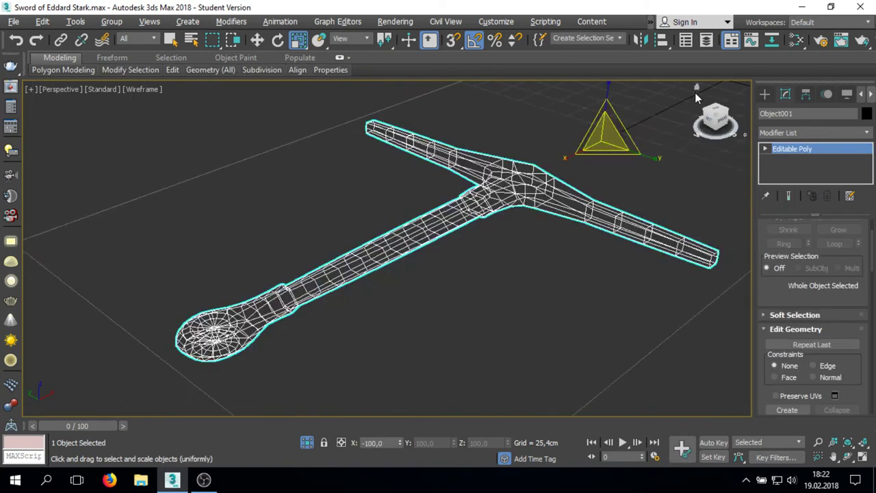
# - Switch to shaded display with edges, then select and hide the sword mesh
pyautogui.press('F3')
pyautogui.press('F4')
pyautogui.press('q')
pyautogui.scroll(5, 541, 199)
pyautogui.scroll(3, 341, 180)
pyautogui.scroll(2, 341, 180)
pyautogui.scroll(-2, 341, 180)
pyautogui.press('t')
pyautogui.scroll(4, 450, 261)
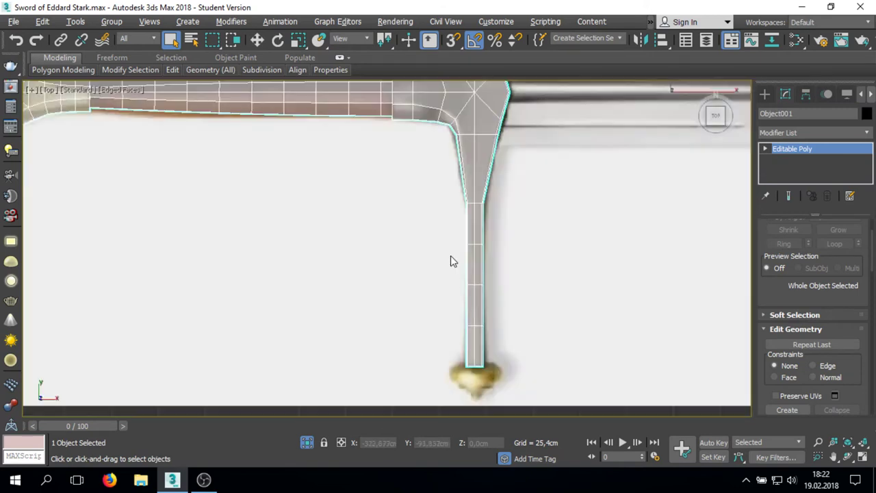
pyautogui.scroll(5, 451, 261)
pyautogui.scroll(-8, 471, 296)
pyautogui.scroll(4, 448, 231)
pyautogui.scroll(-1, 459, 211)
pyautogui.scroll(-3, 459, 211)
pyautogui.scroll(5, 481, 228)
pyautogui.scroll(-5, 465, 178)
pyautogui.scroll(3, 450, 136)
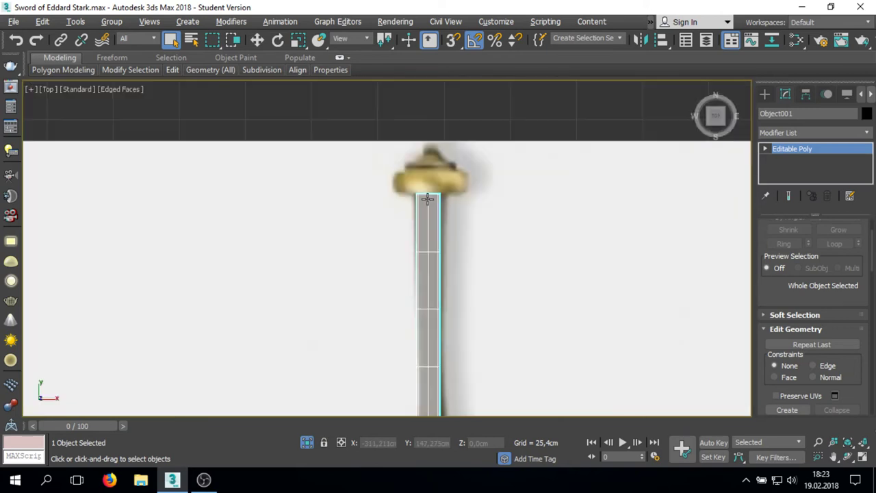
pyautogui.scroll(1, 445, 191)
pyautogui.hotkey('ctrl', 'd')
pyautogui.click(421, 195)
pyautogui.rightClick(371, 194)
pyautogui.click(418, 144)
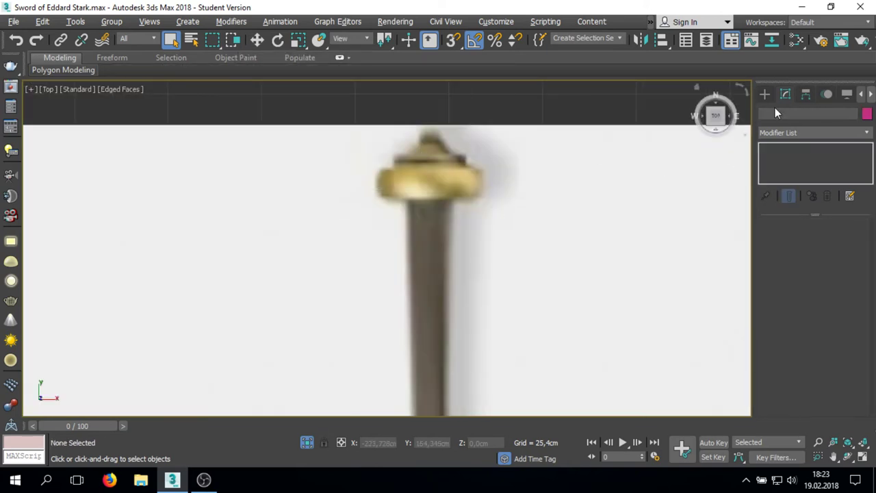
# - Draw a cylinder over the gold crossguard cap and rotate it 90° onto its side
pyautogui.click(765, 94)
pyautogui.click(795, 200)
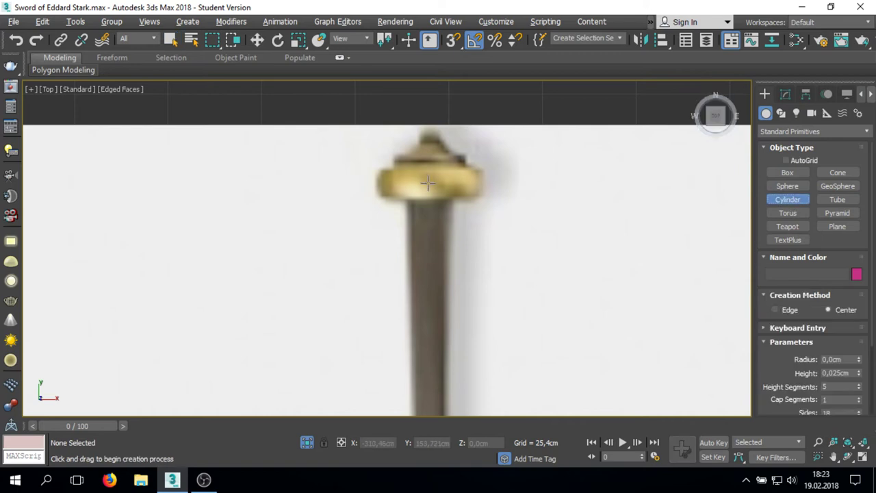
pyautogui.moveTo(428, 184); pyautogui.dragTo(481, 182)
pyautogui.click(473, 164)
pyautogui.rightClick(470, 162)
pyautogui.press('e')
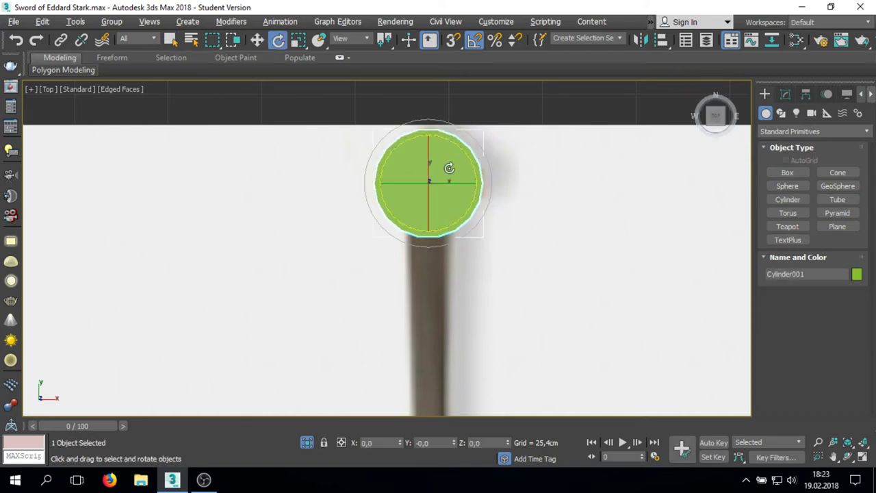
pyautogui.moveTo(426, 178)
pyautogui.mouseDown()
pyautogui.moveTo(420, 117)
pyautogui.moveTo(430, 154)
pyautogui.mouseUp()
pyautogui.rightClick(425, 127)
pyautogui.click(432, 140)
# - Make the cylinder see-through with Alt+X and reduce its Height Segments to 1
pyautogui.scroll(3, 431, 155)
pyautogui.hotkey('alt', 'x')
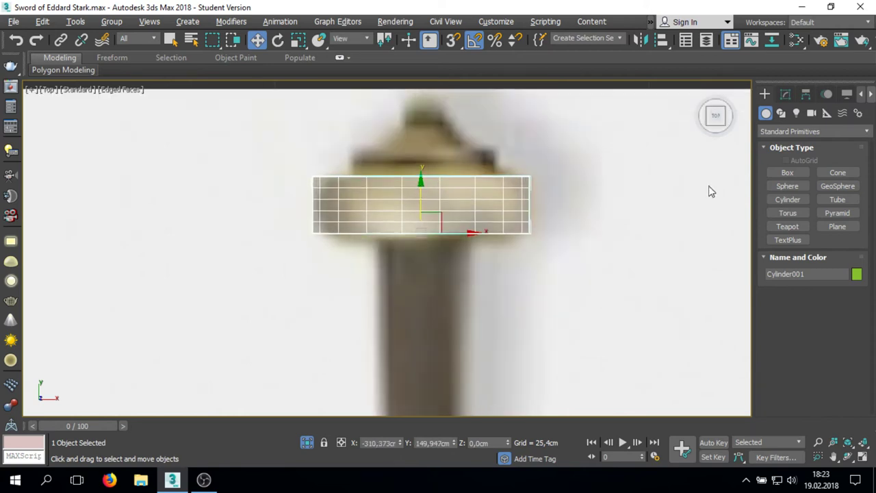
pyautogui.click(785, 94)
pyautogui.rightClick(860, 272)
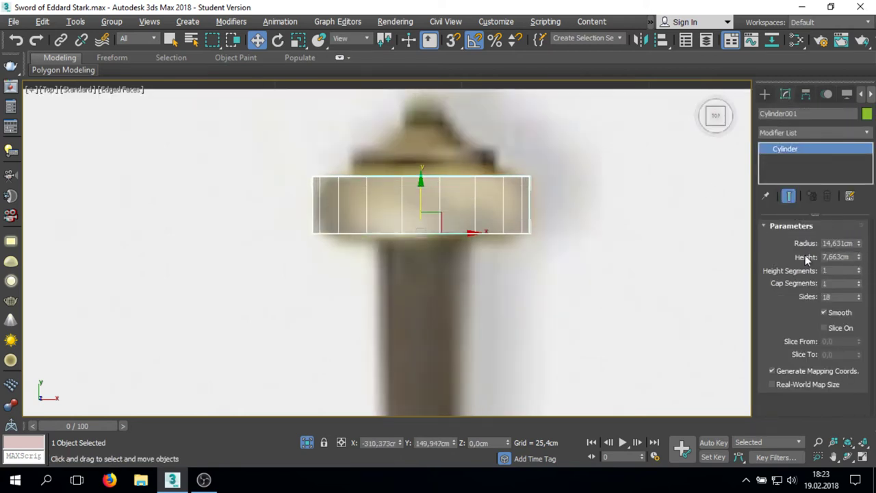
pyautogui.moveTo(421, 191); pyautogui.dragTo(421, 190)
pyautogui.click(785, 132)
# - Add Edit Poly and chamfer the cylinder's rim edges with 2 segments, about 2,88cm
pyautogui.click(785, 142)
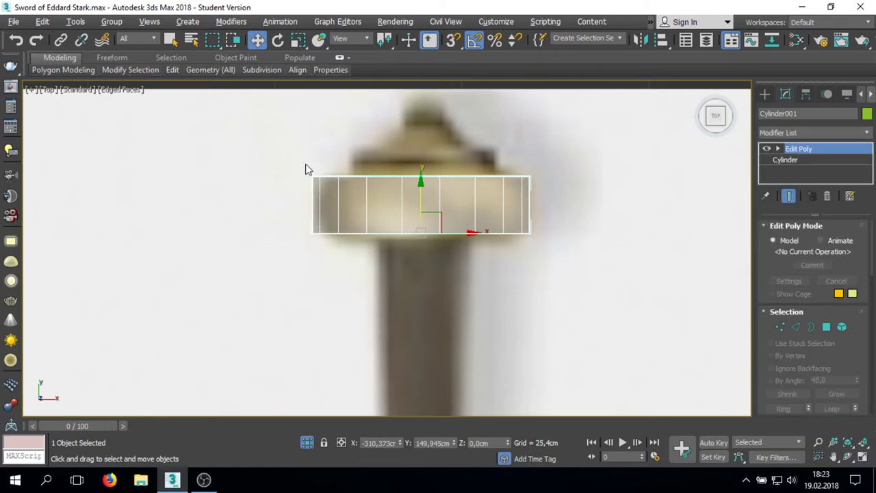
pyautogui.moveTo(247, 150); pyautogui.dragTo(557, 290)
pyautogui.scroll(-3, 827, 328)
pyautogui.scroll(-2, 827, 329)
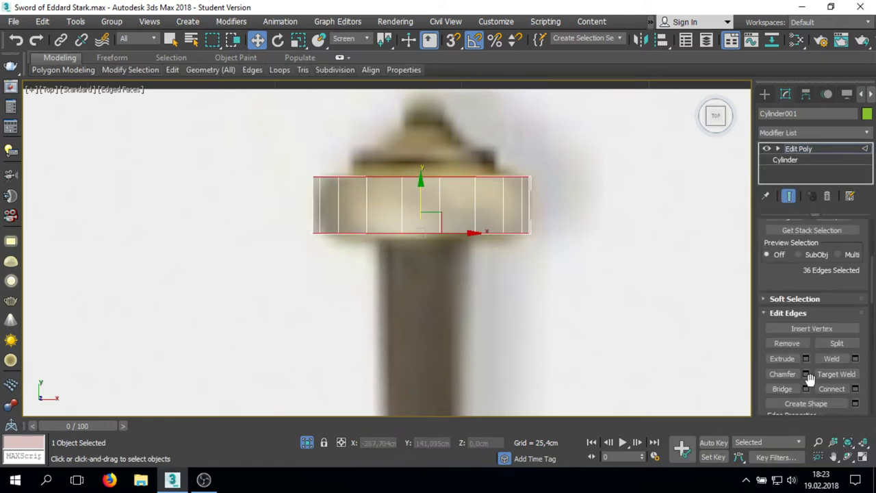
pyautogui.click(806, 374)
pyautogui.moveTo(396, 292); pyautogui.dragTo(396, 267)
pyautogui.rightClick(397, 274)
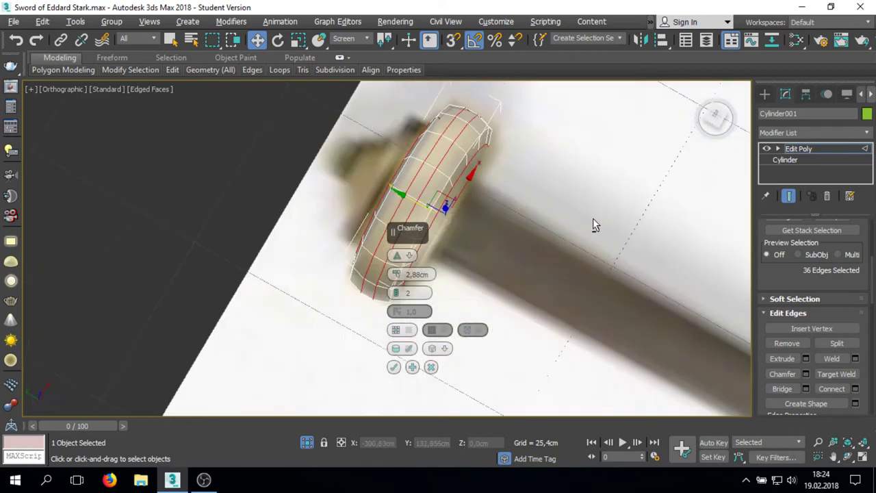
pyautogui.keyDown('alt'); pyautogui.moveTo(593, 218); pyautogui.dragTo(633, 182, button='middle'); pyautogui.keyUp('alt')
pyautogui.click(395, 367)
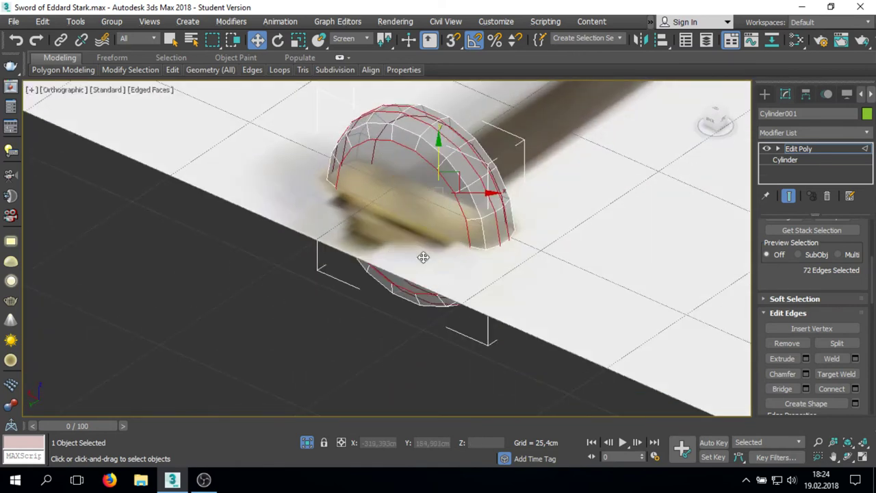
# - Select the front cap polygon and inset it once
pyautogui.press('4')
pyautogui.press('q')
pyautogui.click(416, 190)
pyautogui.scroll(2, 416, 190)
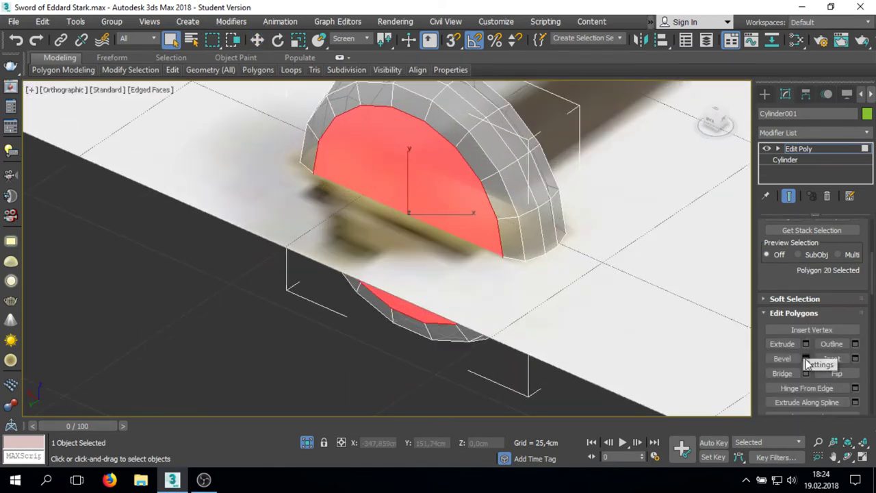
pyautogui.click(855, 358)
pyautogui.click(393, 293)
pyautogui.click(805, 344)
pyautogui.press('t')
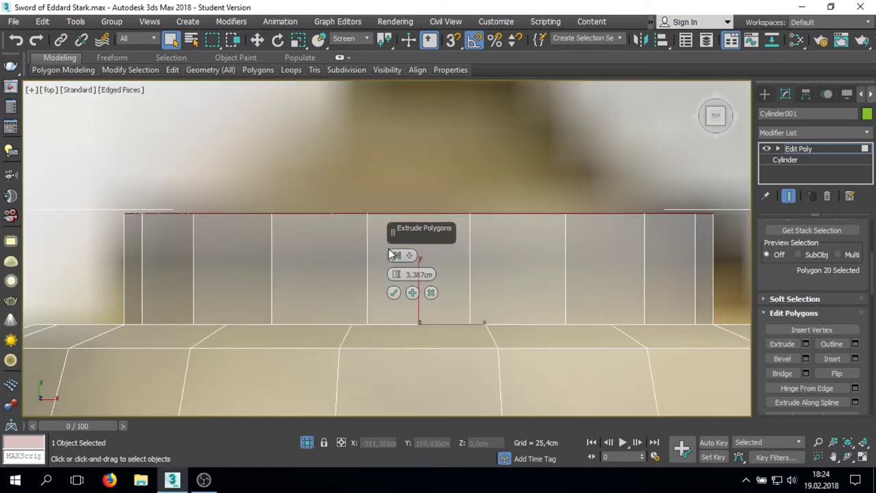
pyautogui.scroll(-3, 390, 255)
pyautogui.click(430, 293)
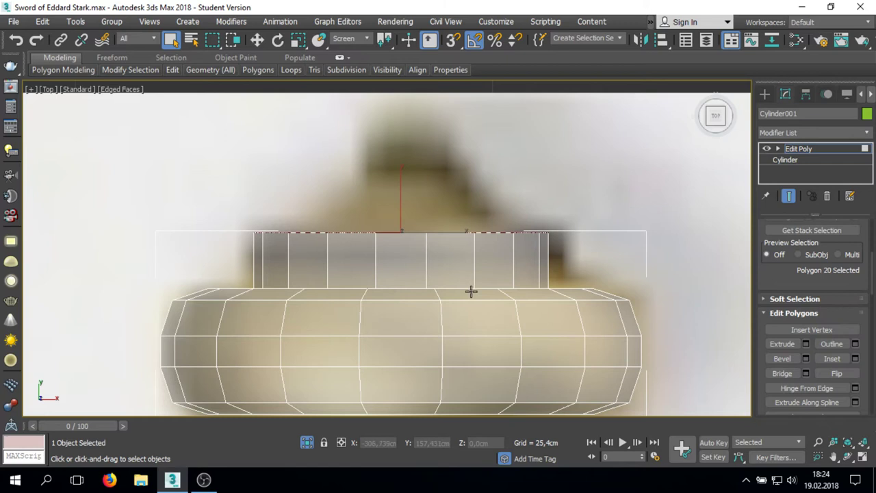
# - Inset the cap polygon a second time by about 5,52cm
pyautogui.keyDown('alt'); pyautogui.moveTo(469, 290); pyautogui.dragTo(571, 193, button='middle'); pyautogui.keyUp('alt')
pyautogui.click(854, 358)
pyautogui.moveTo(411, 274); pyautogui.dragTo(411, 263)
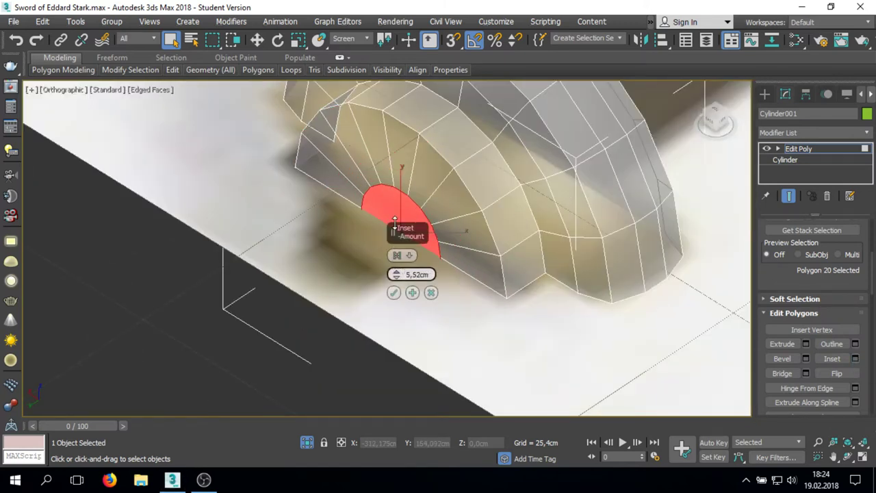
pyautogui.click(397, 291)
# - Chamfer the new inset edge loop by 2,255cm
pyautogui.press('2')
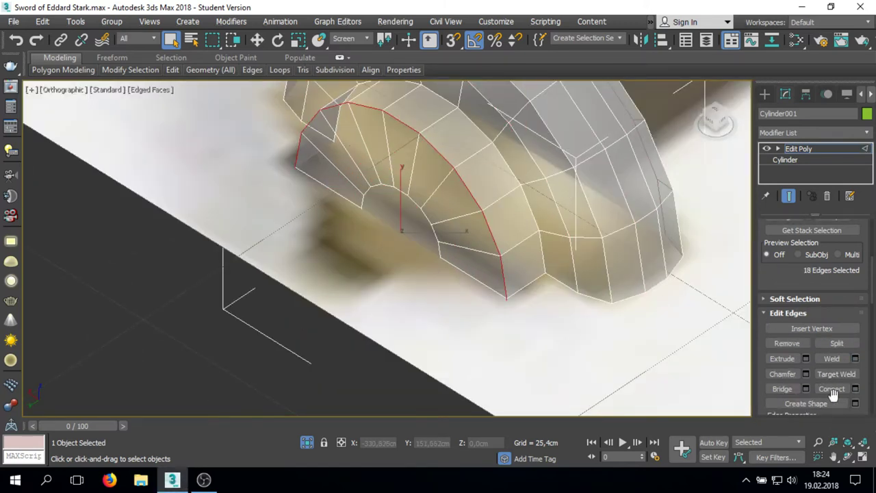
pyautogui.click(806, 374)
pyautogui.moveTo(396, 275); pyautogui.dragTo(395, 288)
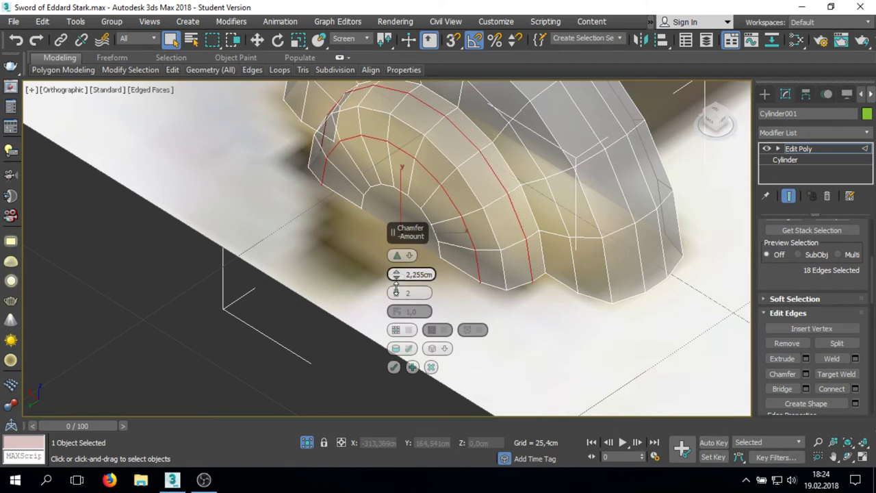
pyautogui.press('t')
pyautogui.moveTo(330, 246)
pyautogui.keyDown('alt'); pyautogui.mouseDown(button='middle')
pyautogui.moveTo(447, 253)
pyautogui.moveTo(369, 234)
pyautogui.mouseUp(button='middle'); pyautogui.keyUp('alt')
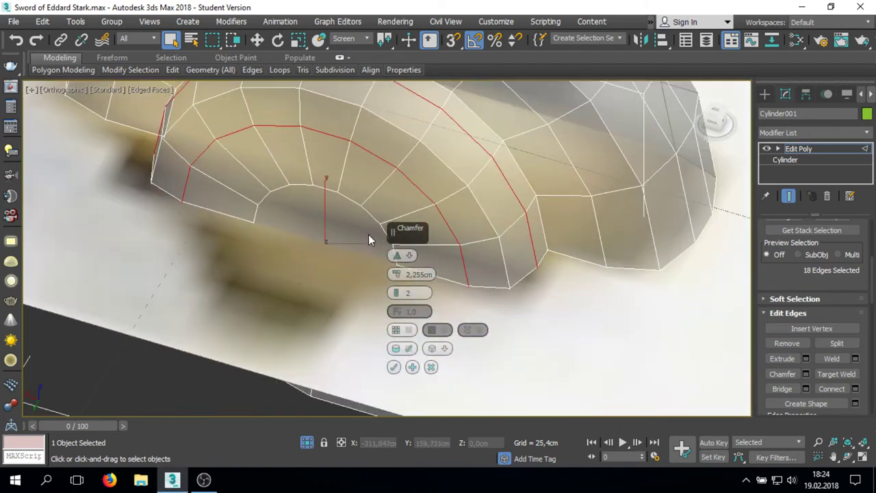
pyautogui.click(395, 367)
# - Extrude the end cap outward 3,387cm into a smaller raised step
pyautogui.press('4')
pyautogui.click(358, 240)
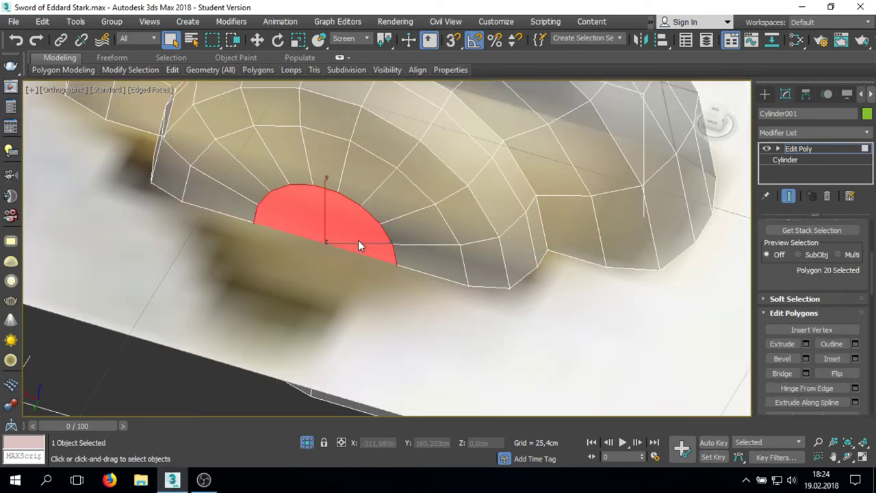
pyautogui.click(806, 343)
pyautogui.moveTo(396, 275); pyautogui.dragTo(395, 274)
pyautogui.click(393, 292)
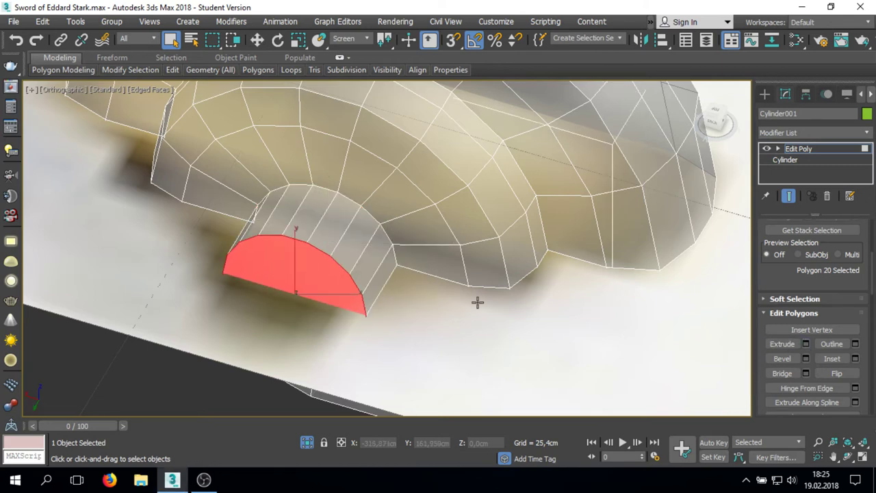
pyautogui.press('3')
pyautogui.press('2')
pyautogui.click(340, 266)
# - Chamfer the step's outer edge loop by about 2,038cm
pyautogui.press('t')
pyautogui.scroll(-5, 334, 272)
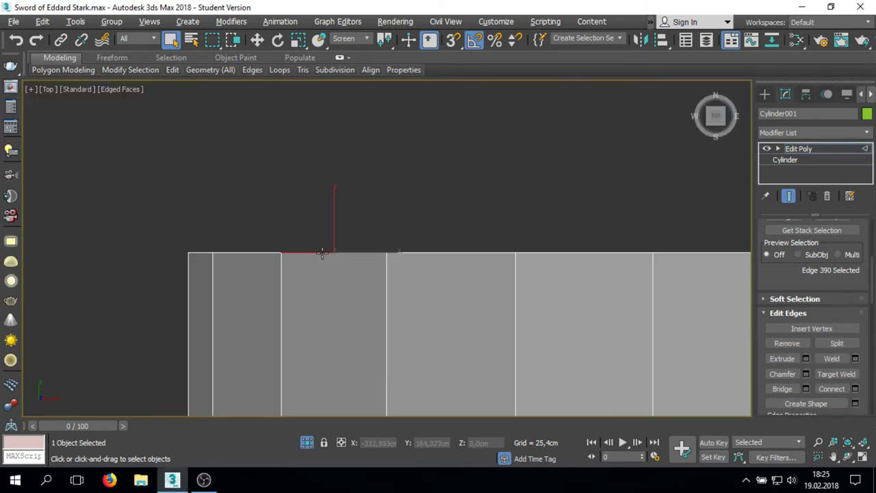
pyautogui.scroll(-2, 557, 294)
pyautogui.hotkey('alt', 'l')
pyautogui.keyDown('alt'); pyautogui.moveTo(558, 294); pyautogui.dragTo(518, 266, button='middle'); pyautogui.keyUp('alt')
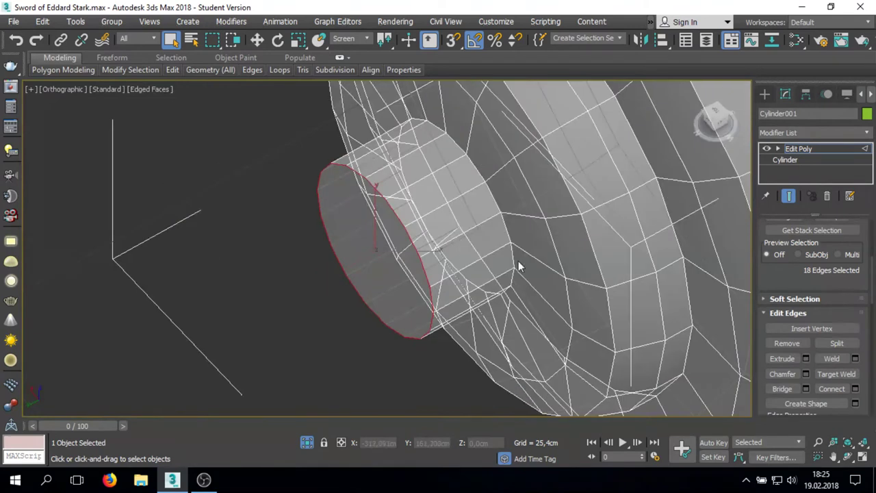
pyautogui.click(805, 374)
pyautogui.hotkey('alt', 'x')
pyautogui.moveTo(395, 275); pyautogui.dragTo(395, 291)
pyautogui.click(393, 371)
# - Select the step's top row of vertices and move them up to lengthen it
pyautogui.press('t')
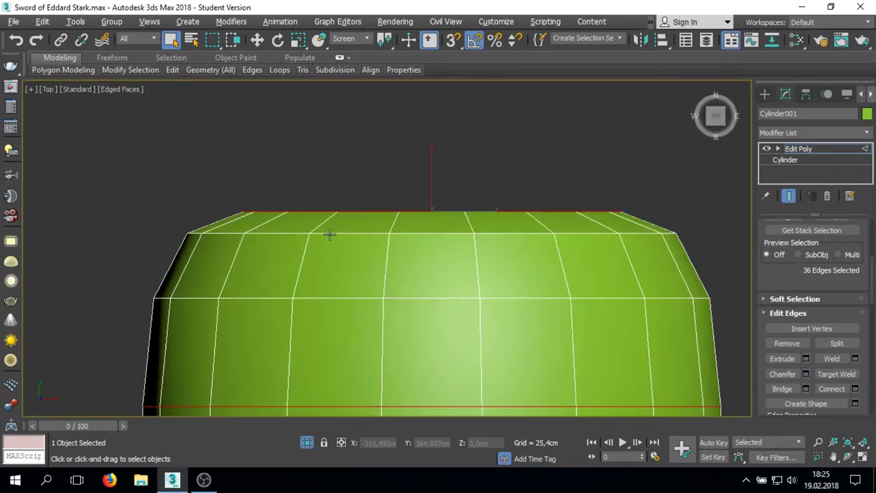
pyautogui.scroll(-3, 328, 231)
pyautogui.press('1')
pyautogui.scroll(2, 348, 231)
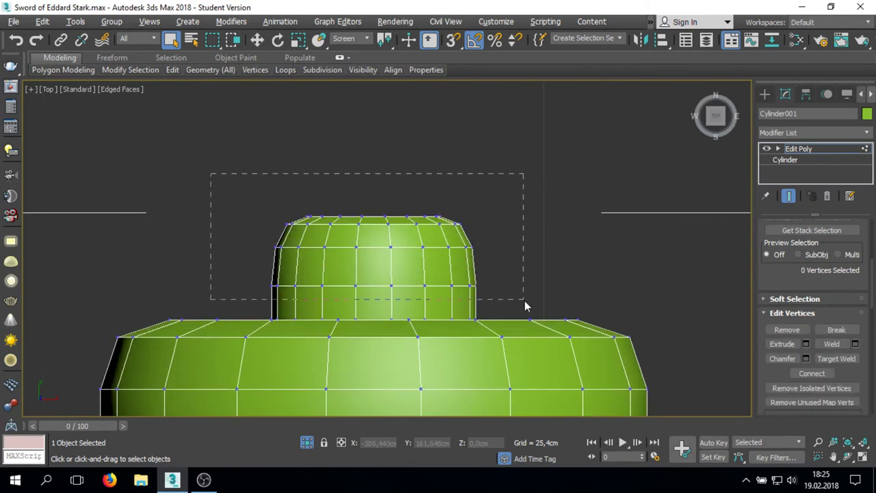
pyautogui.scroll(-3, 375, 217)
pyautogui.scroll(4, 280, 188)
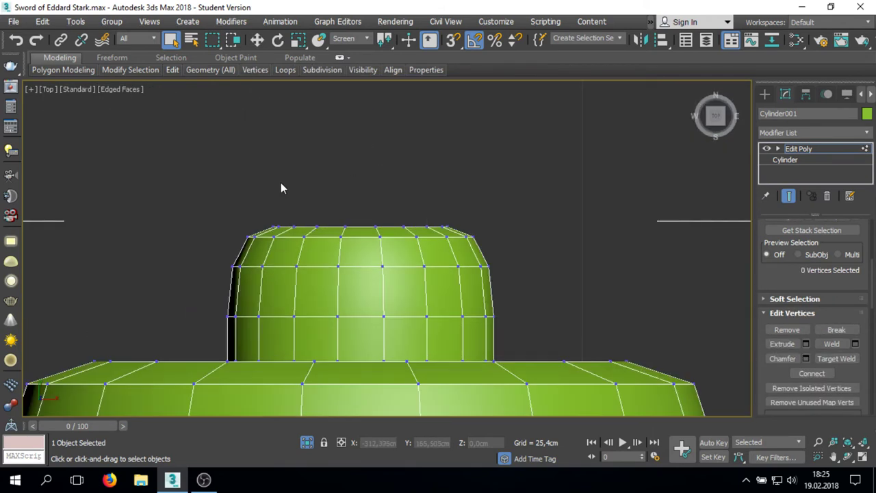
pyautogui.moveTo(517, 237); pyautogui.dragTo(516, 237)
pyautogui.press('w')
pyautogui.moveTo(358, 191)
pyautogui.mouseDown()
pyautogui.moveTo(360, 180)
pyautogui.moveTo(362, 220)
pyautogui.mouseUp()
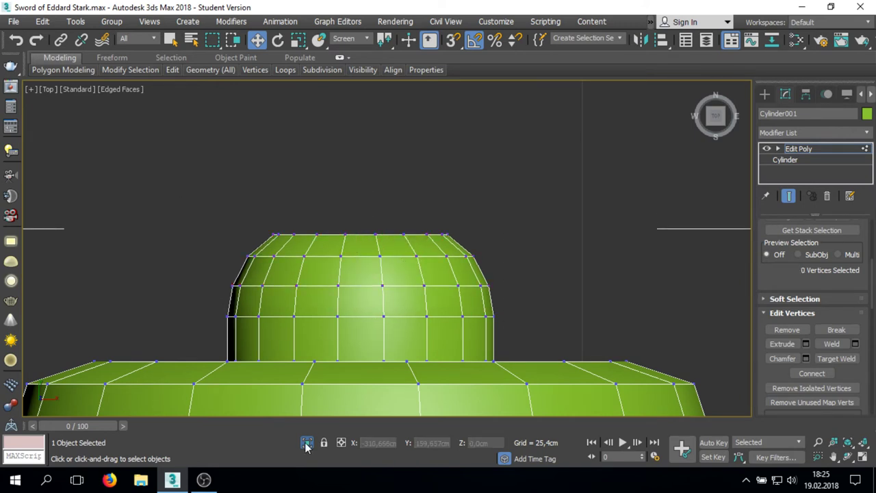
# - Inset the half-disc end face by about 3,4cm and delete it, leaving a round hole
pyautogui.keyDown('alt'); pyautogui.moveTo(364, 228); pyautogui.dragTo(355, 282, button='middle'); pyautogui.keyUp('alt')
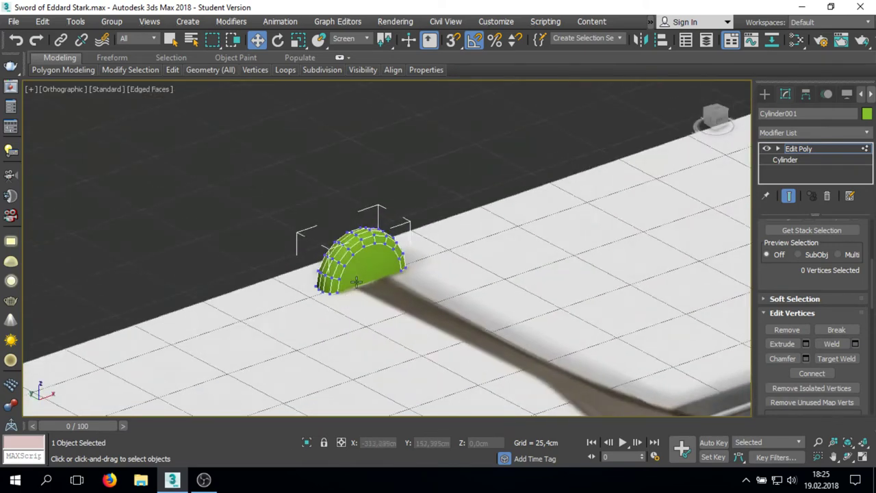
pyautogui.press('z')
pyautogui.press('4')
pyautogui.click(370, 243)
pyautogui.scroll(-5, 369, 242)
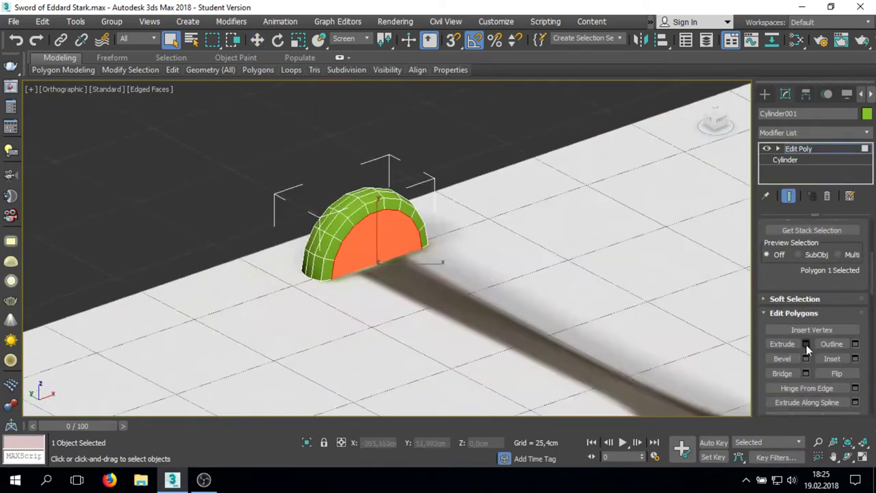
pyautogui.click(857, 361)
pyautogui.scroll(4, 366, 250)
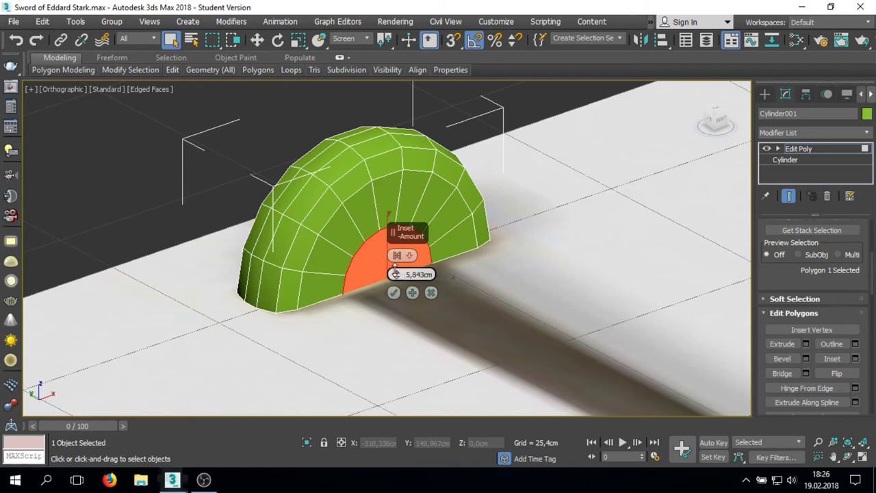
pyautogui.keyDown('alt'); pyautogui.moveTo(396, 301); pyautogui.dragTo(396, 270, button='middle'); pyautogui.keyUp('alt')
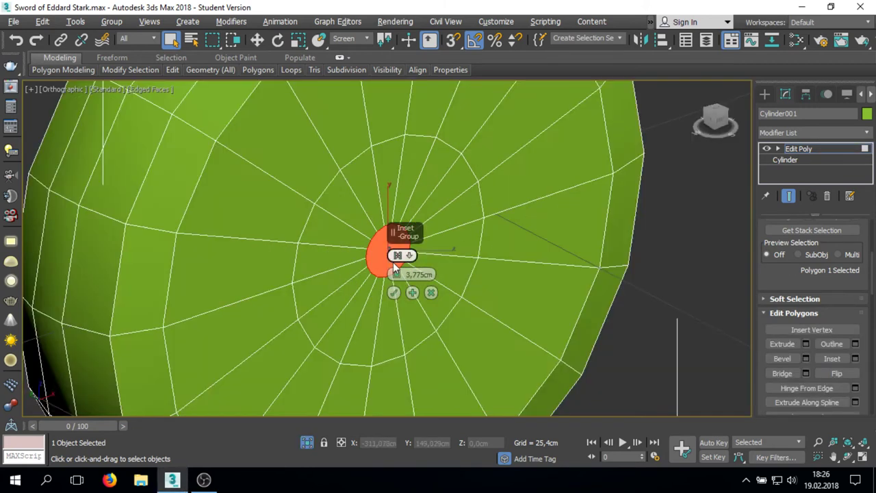
pyautogui.moveTo(396, 255); pyautogui.dragTo(395, 218)
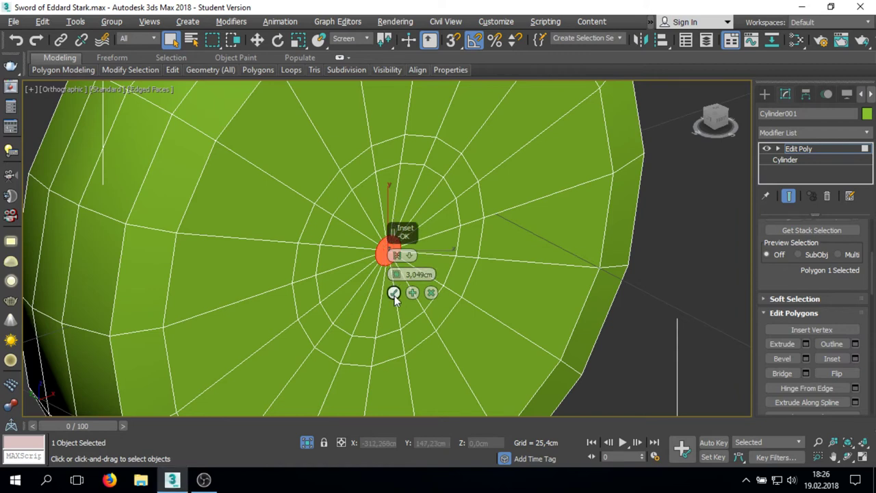
pyautogui.click(394, 295)
pyautogui.scroll(5, 394, 295)
pyautogui.press('Delete')
pyautogui.press('3')
pyautogui.click(340, 143)
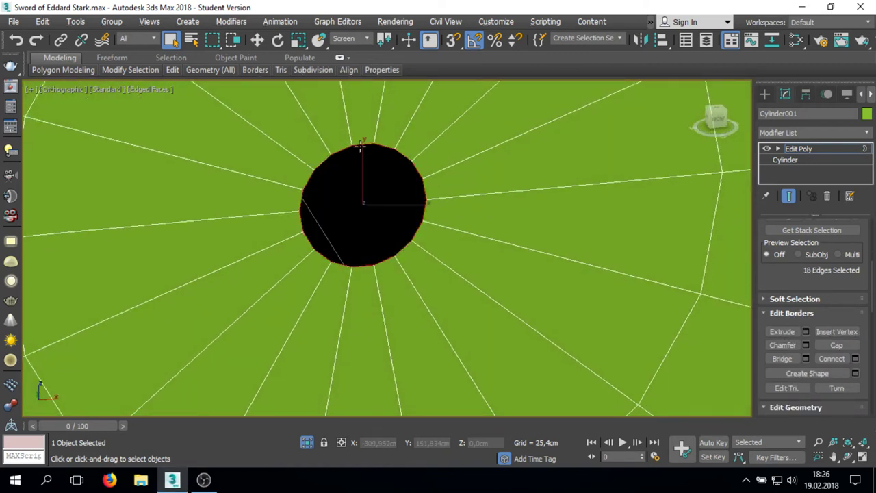
# - Add a TurboSmooth modifier to the cylinder
pyautogui.press('2')
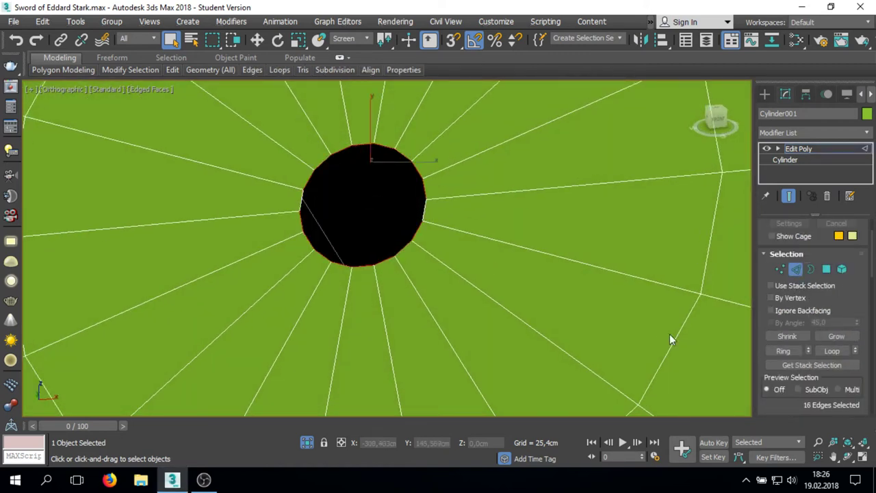
pyautogui.scroll(-3, 781, 342)
pyautogui.keyDown('alt'); pyautogui.moveTo(479, 287); pyautogui.dragTo(411, 258, button='middle'); pyautogui.keyUp('alt')
pyautogui.scroll(-3, 733, 295)
pyautogui.scroll(4, 569, 261)
pyautogui.click(814, 132)
pyautogui.click(794, 223)
# - Under Edit Poly with Show End Result off, extrude the ring edge loops with 0,15cm width
pyautogui.click(798, 160)
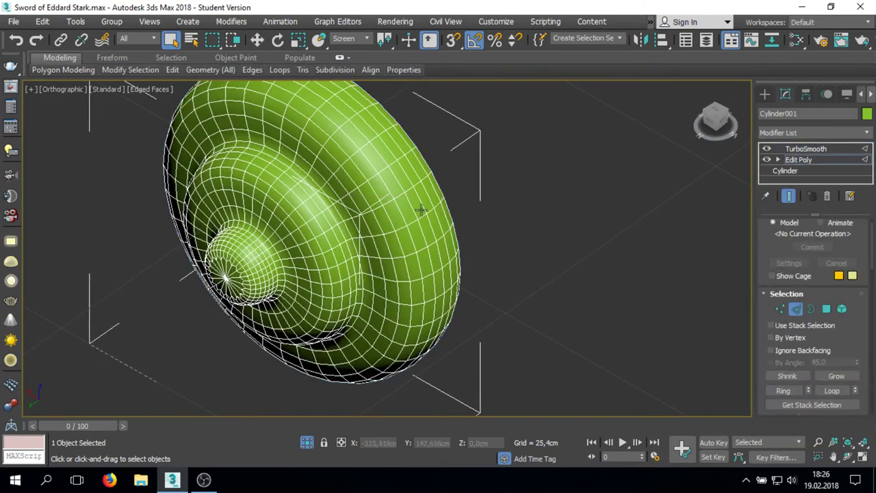
pyautogui.click(790, 197)
pyautogui.scroll(3, 345, 207)
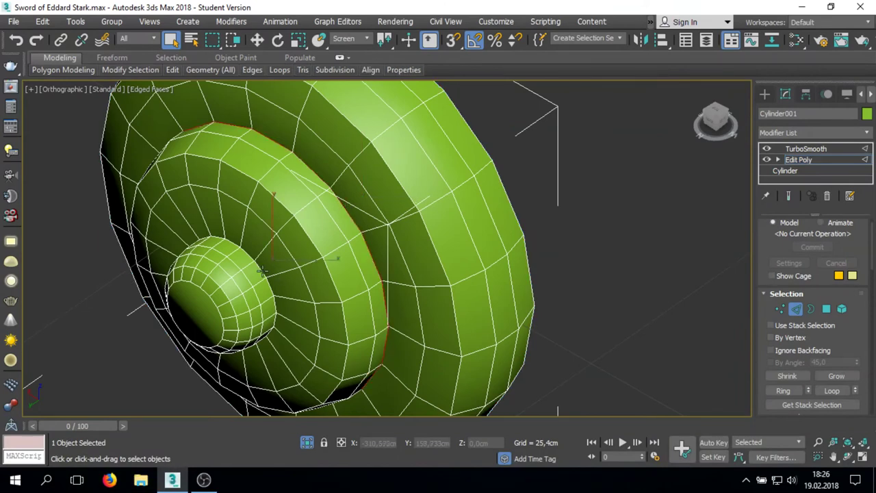
pyautogui.scroll(-4, 262, 271)
pyautogui.keyDown('alt'); pyautogui.moveTo(263, 271); pyautogui.dragTo(270, 239, button='middle'); pyautogui.keyUp('alt')
pyautogui.scroll(4, 270, 239)
pyautogui.scroll(-3, 791, 314)
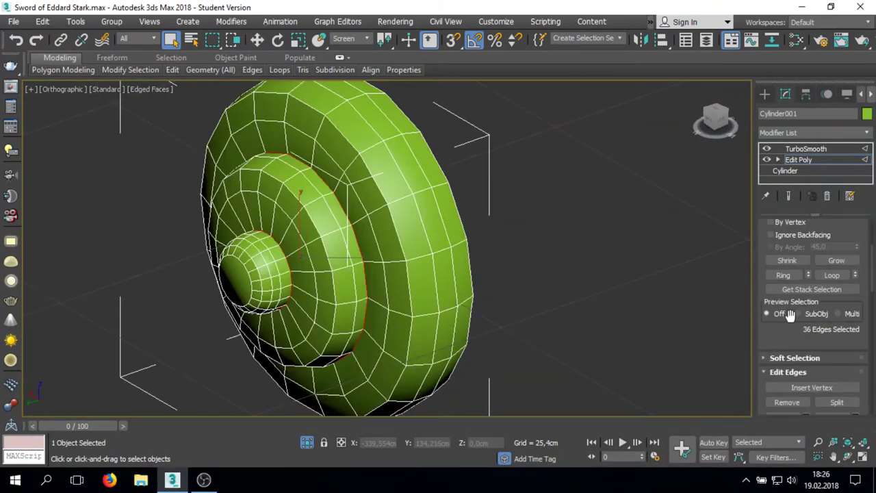
pyautogui.scroll(-2, 790, 314)
pyautogui.click(807, 340)
pyautogui.scroll(4, 308, 260)
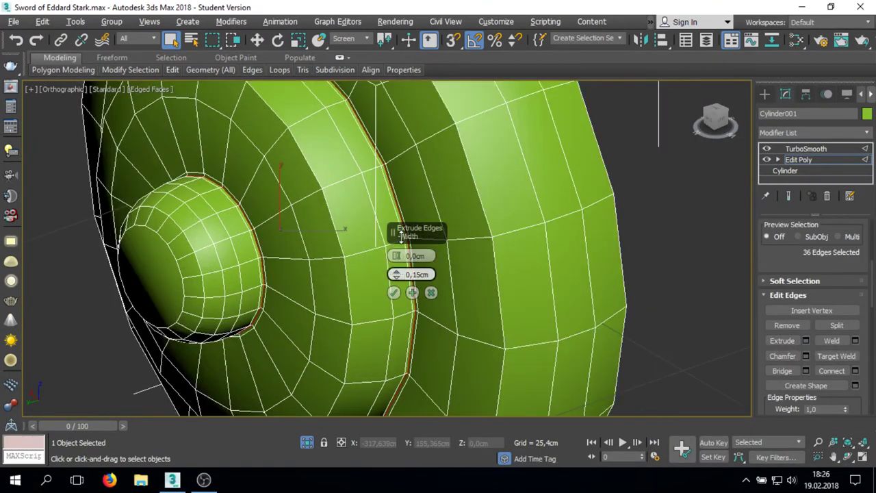
pyautogui.click(394, 293)
pyautogui.scroll(-8, 357, 284)
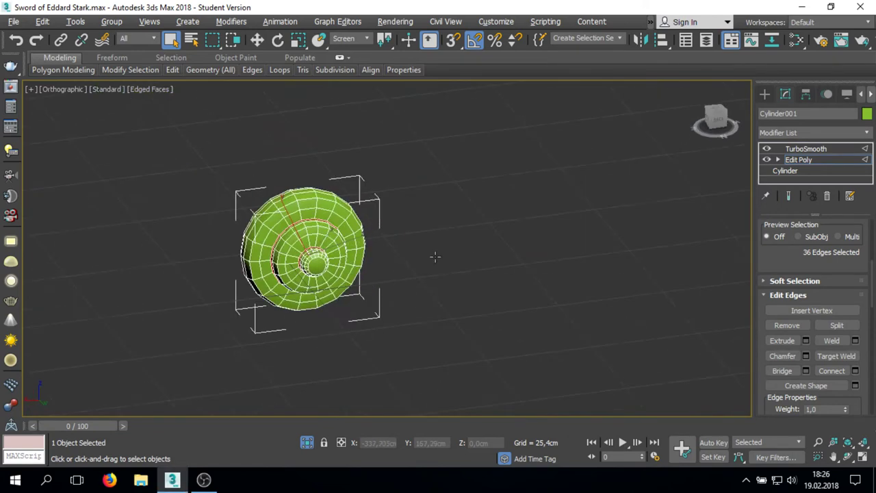
pyautogui.scroll(2, 331, 267)
pyautogui.scroll(3, 330, 266)
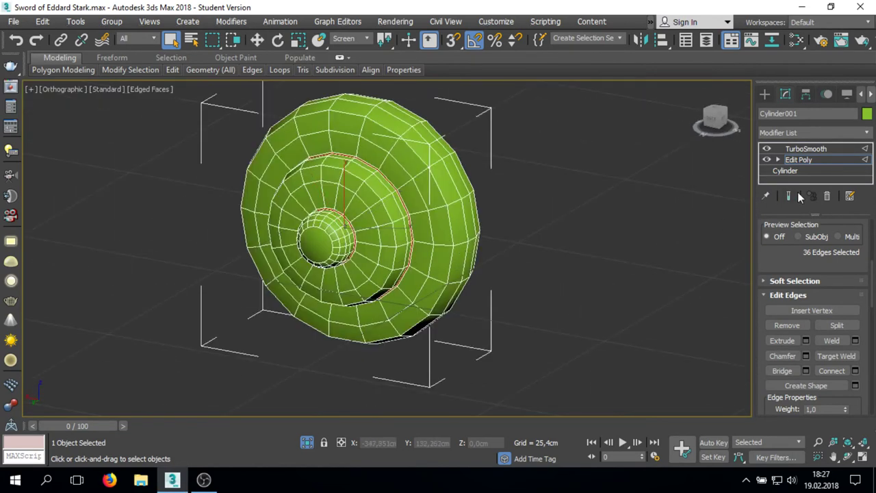
# - Delete the TurboSmooth modifier from the disc's stack
pyautogui.click(789, 196)
pyautogui.press('t')
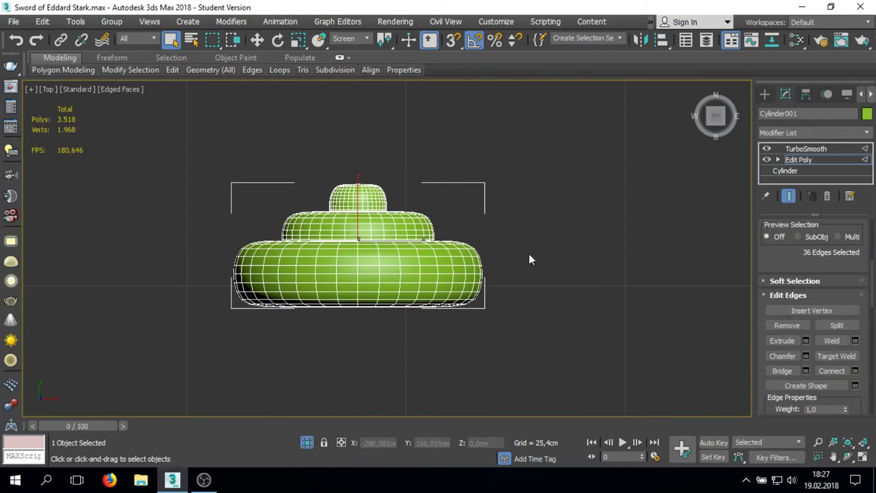
pyautogui.click(804, 148)
pyautogui.rightClick(792, 151)
pyautogui.click(745, 175)
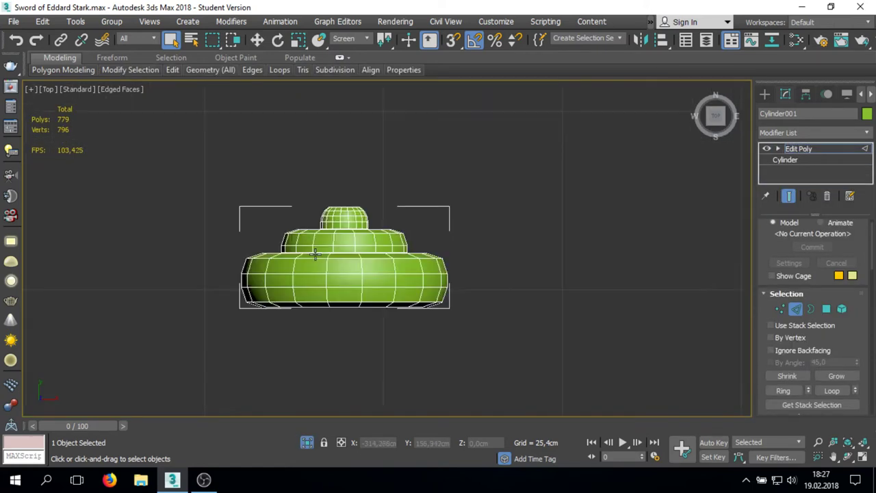
# - Unhide all the hidden sword parts
pyautogui.rightClick(328, 272)
pyautogui.click(374, 208)
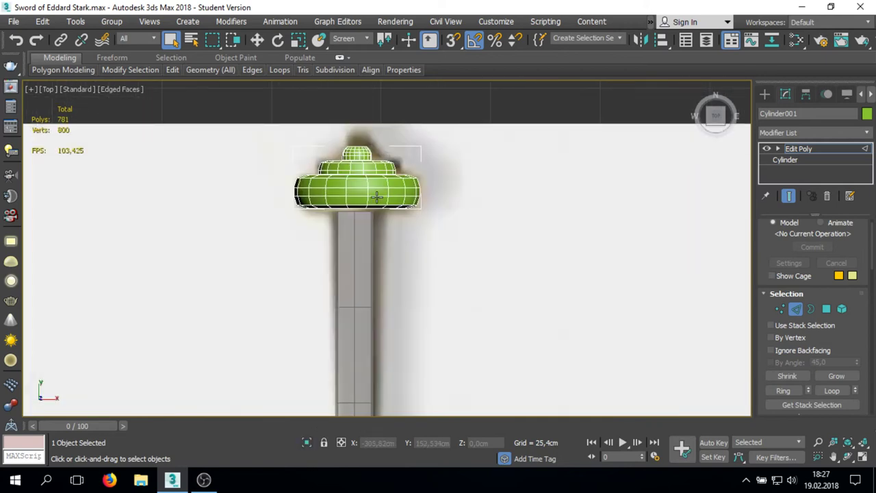
pyautogui.scroll(-5, 419, 245)
pyautogui.scroll(4, 434, 285)
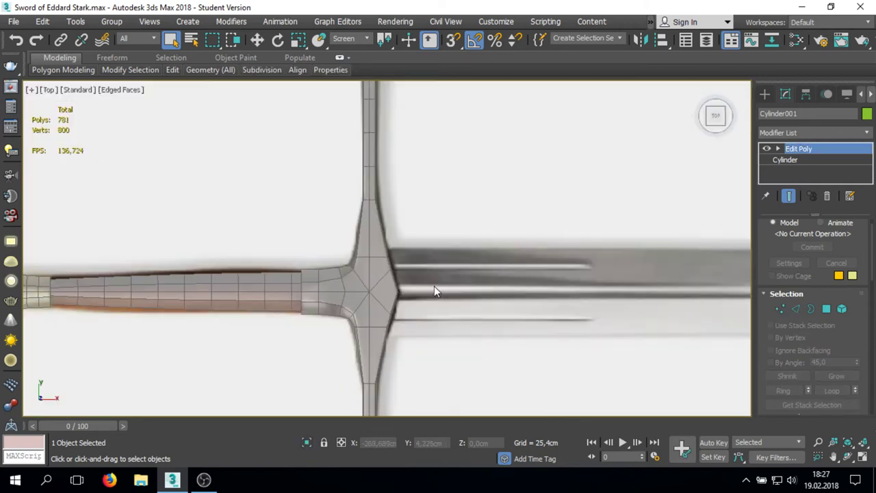
# - Snap the disc onto the crossguard's top end using vertex snapping
pyautogui.press('z')
pyautogui.press('w')
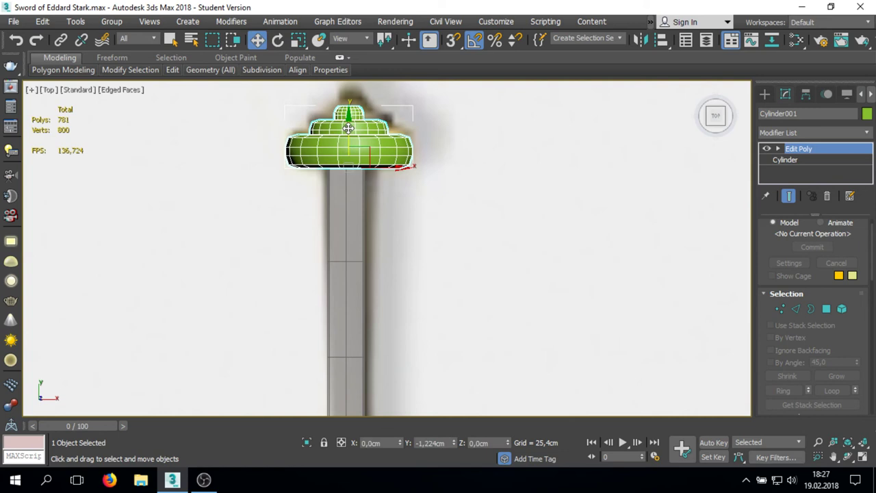
pyautogui.scroll(5, 349, 147)
pyautogui.press('s')
pyautogui.moveTo(351, 182); pyautogui.dragTo(282, 197)
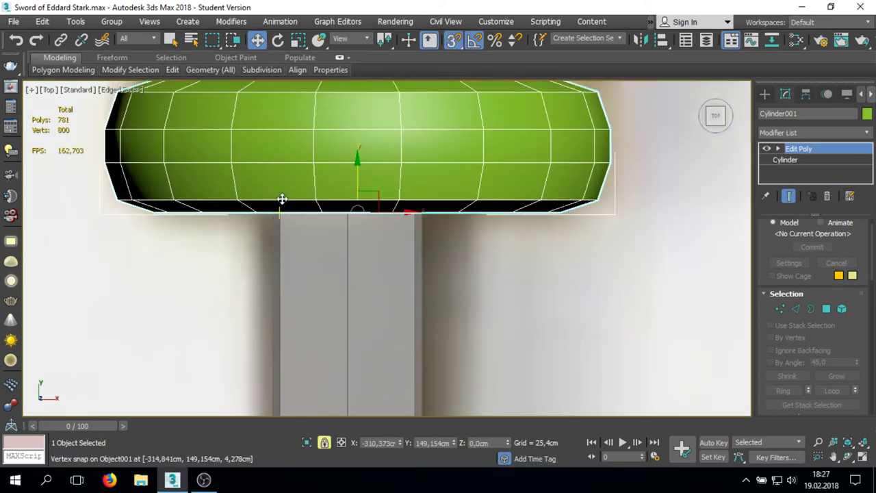
pyautogui.scroll(-8, 327, 166)
pyautogui.press('q')
pyautogui.click(791, 132)
# - Add a Symmetry modifier to the disc, replacing the Y-axis trial with a Z mirror axis
pyautogui.write('s')
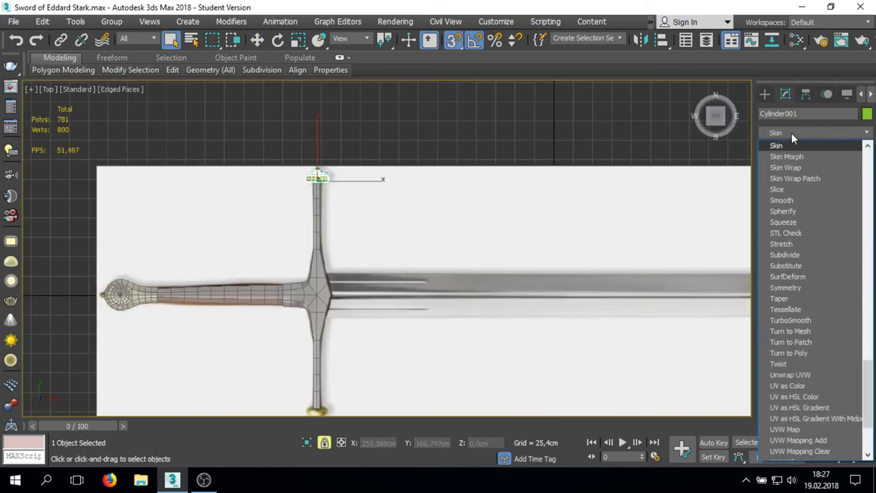
pyautogui.click(799, 277)
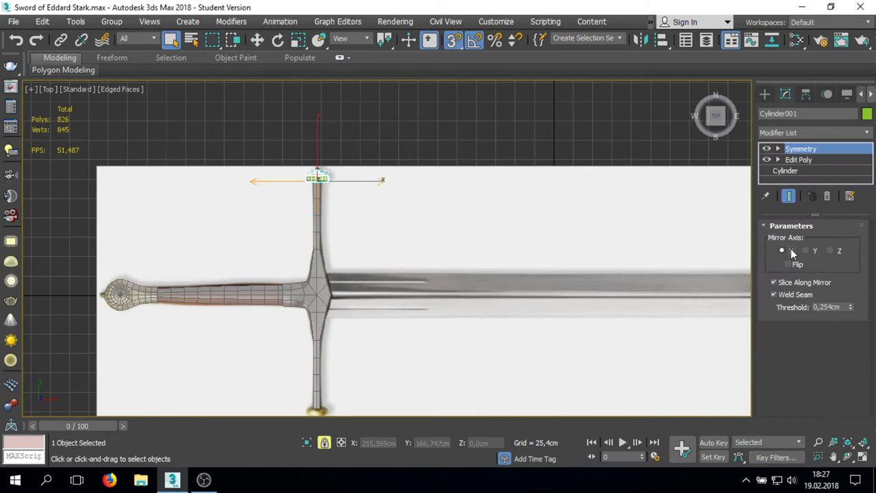
pyautogui.click(809, 251)
pyautogui.keyDown('alt'); pyautogui.moveTo(548, 248); pyautogui.dragTo(434, 180, button='middle'); pyautogui.keyUp('alt')
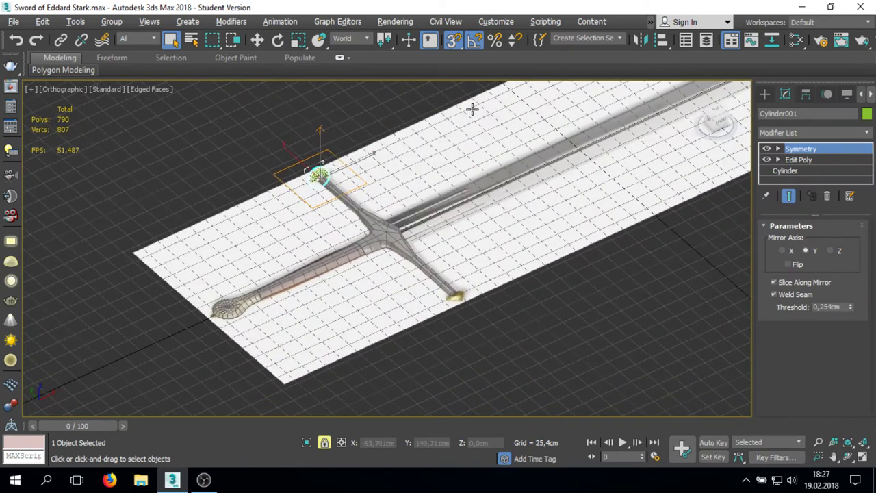
pyautogui.press('t')
pyautogui.rightClick(805, 149)
pyautogui.click(770, 169)
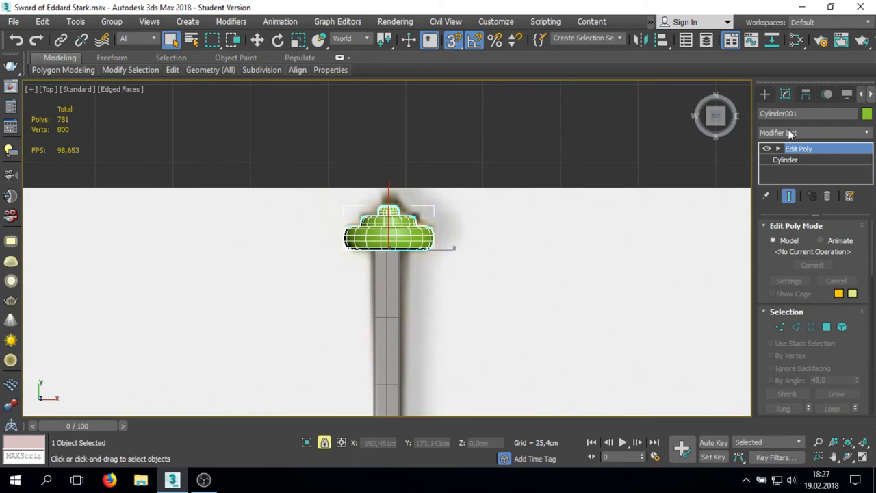
pyautogui.click(787, 130)
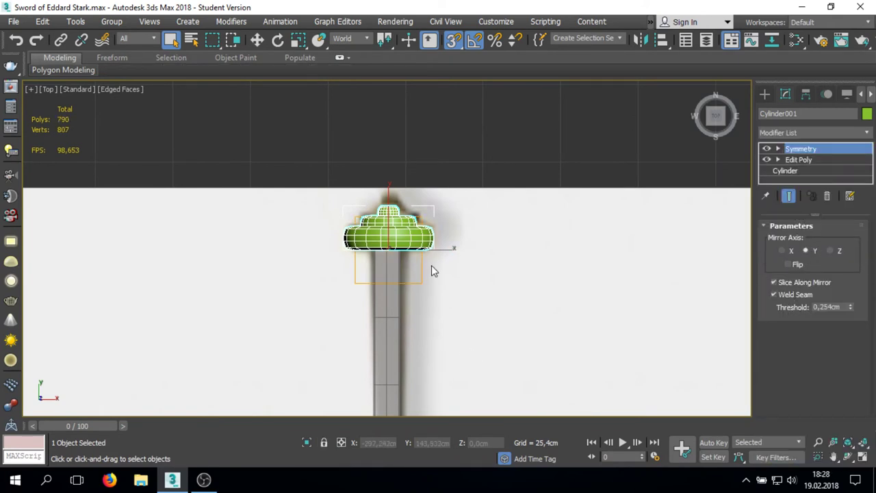
pyautogui.click(833, 251)
pyautogui.scroll(-4, 331, 231)
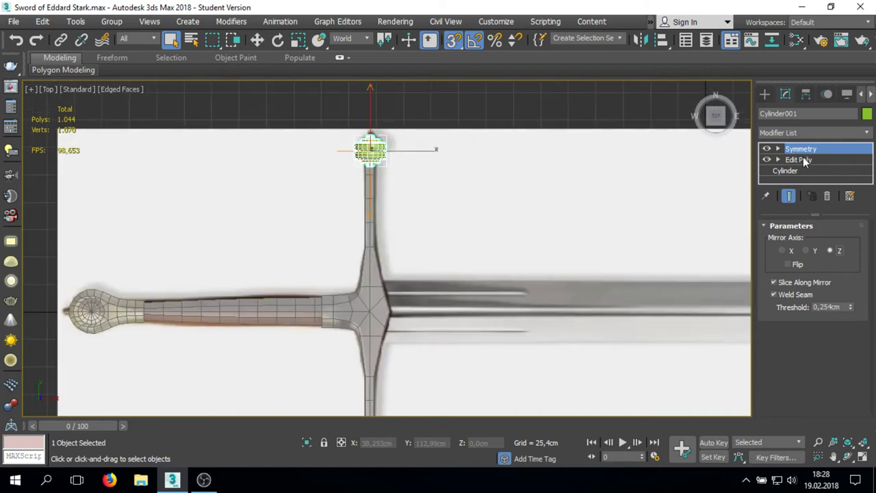
# - Align the disc to the centre of the handle
pyautogui.hotkey('alt', 'a')
pyautogui.click(359, 285)
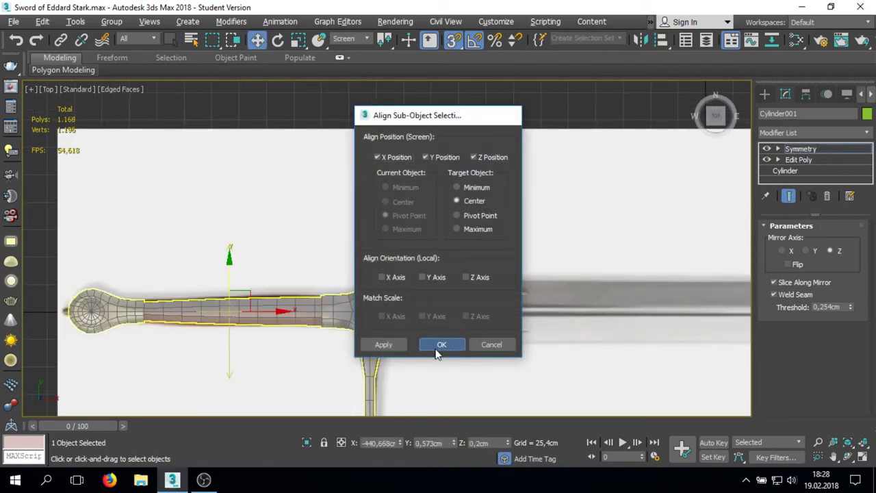
pyautogui.click(441, 344)
pyautogui.scroll(3, 301, 233)
# - Convert the disc to an Editable Poly, baking in the Symmetry
pyautogui.rightClick(572, 218)
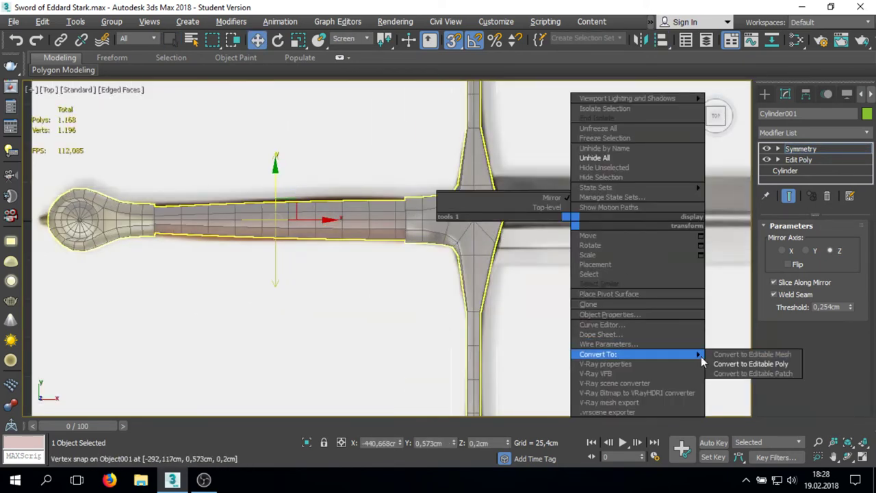
pyautogui.click(750, 364)
pyautogui.scroll(-4, 438, 225)
pyautogui.keyDown('alt'); pyautogui.moveTo(438, 226); pyautogui.dragTo(563, 163, button='middle'); pyautogui.keyUp('alt')
pyautogui.scroll(5, 410, 246)
pyautogui.scroll(3, 411, 247)
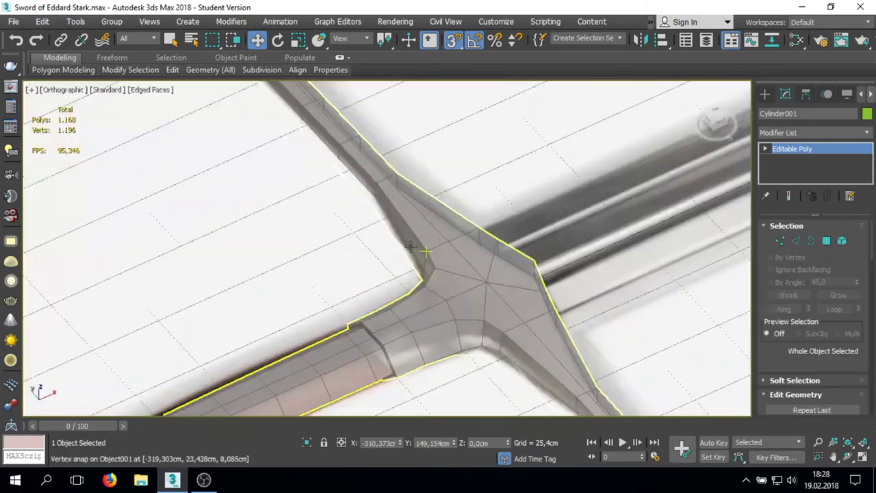
pyautogui.scroll(-5, 410, 247)
pyautogui.scroll(5, 362, 237)
pyautogui.moveTo(383, 233); pyautogui.dragTo(480, 308, button='middle')
pyautogui.scroll(3, 322, 238)
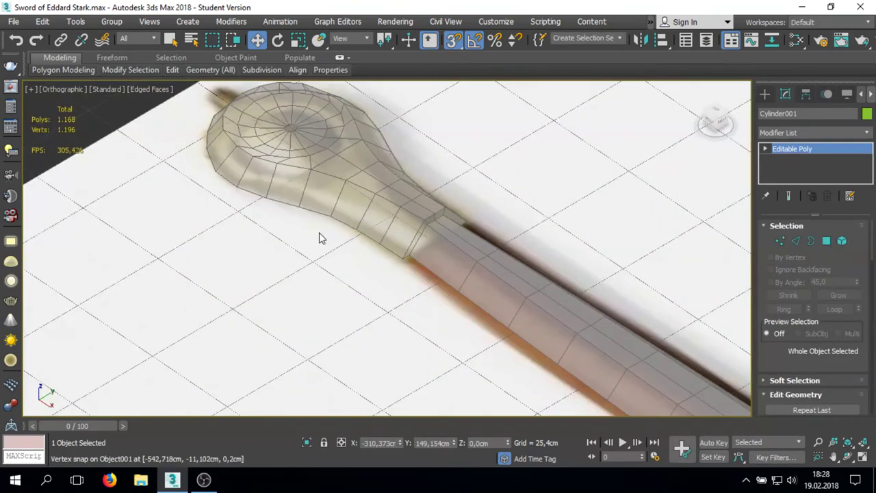
# - In Edge mode, select the grip-and-pommel object Object001
pyautogui.press('2')
pyautogui.scroll(-5, 325, 230)
pyautogui.scroll(-3, 342, 212)
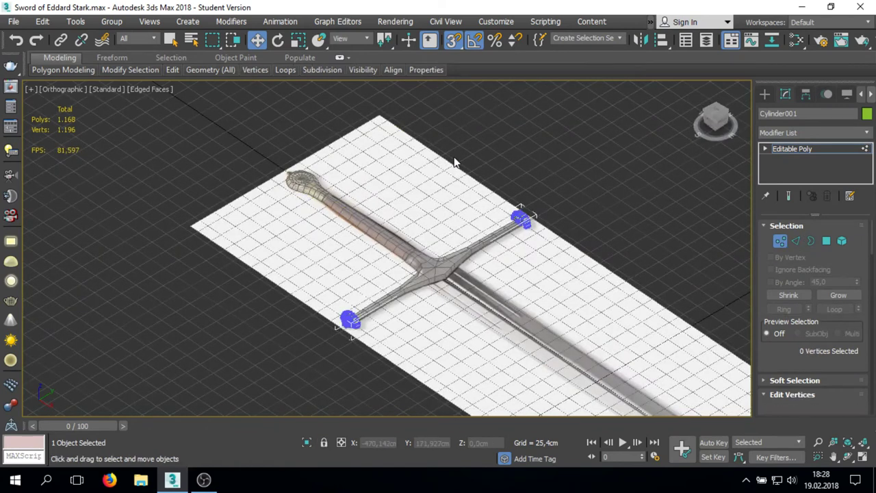
pyautogui.scroll(5, 303, 206)
pyautogui.click(297, 239)
# - Isolate Object001, the grip-and-crossguard object, on its own
pyautogui.hotkey('alt', 'q')
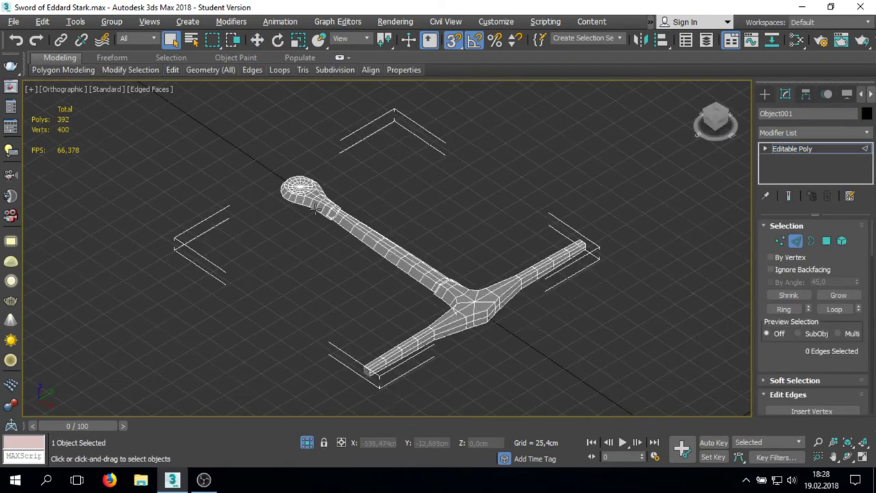
pyautogui.scroll(5, 315, 212)
pyautogui.hotkey('alt', 'q')
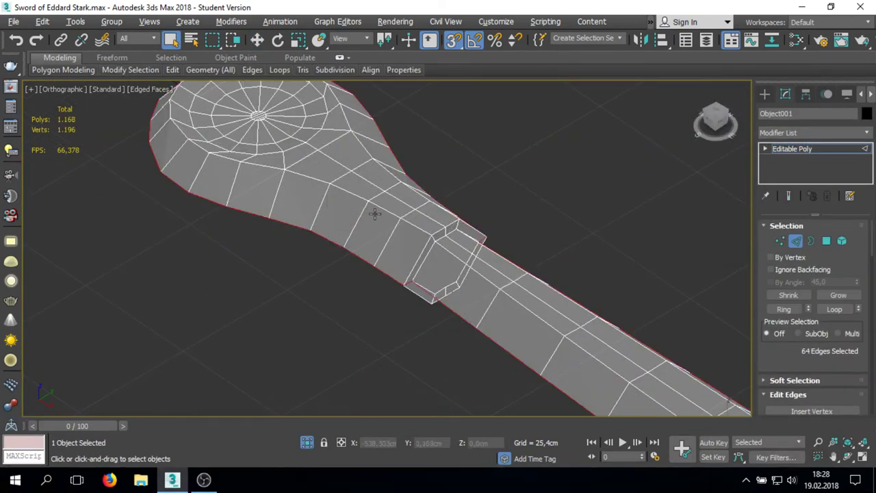
pyautogui.scroll(-3, 414, 193)
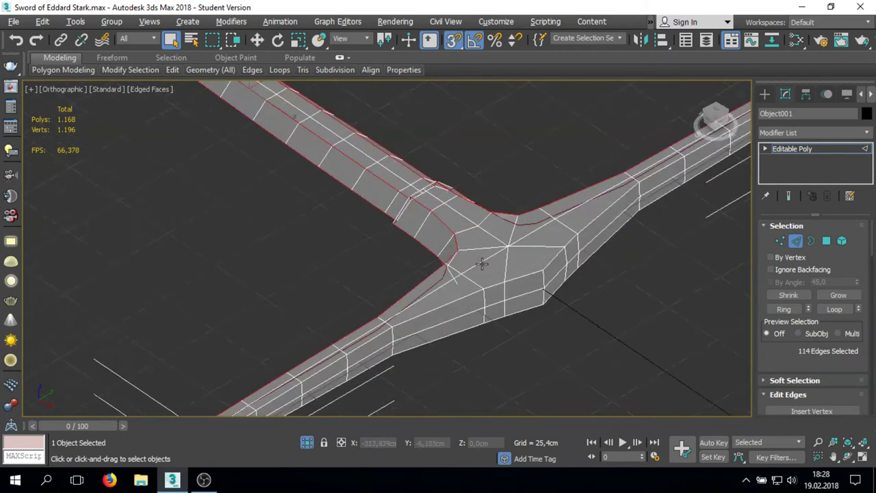
pyautogui.scroll(4, 513, 278)
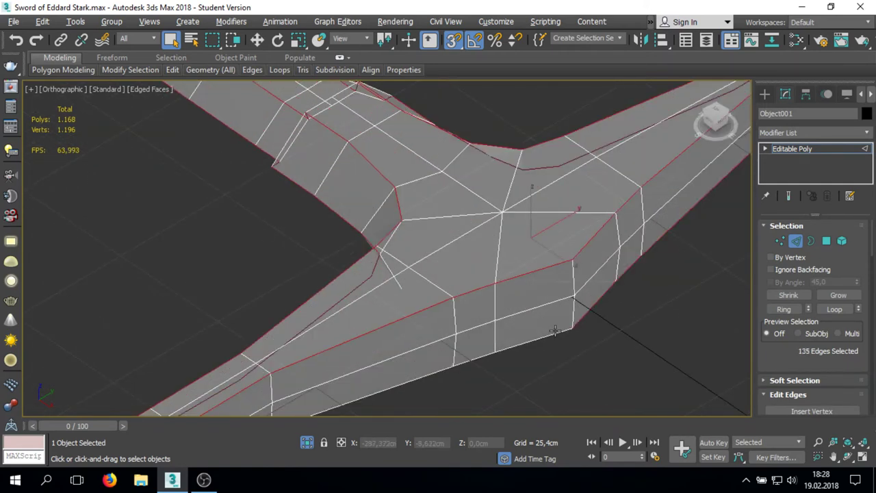
pyautogui.scroll(-4, 555, 331)
pyautogui.scroll(3, 501, 137)
pyautogui.scroll(2, 403, 217)
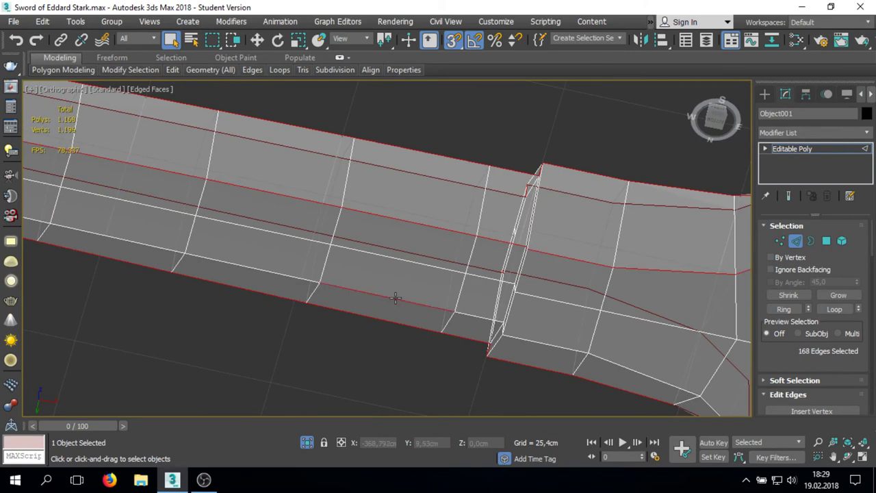
pyautogui.scroll(-5, 395, 298)
# - Ctrl-select the first edge loops outlining the grip
pyautogui.moveTo(418, 346)
pyautogui.keyDown('alt'); pyautogui.mouseDown(button='middle')
pyautogui.moveTo(312, 342)
pyautogui.moveTo(293, 356)
pyautogui.moveTo(390, 355)
pyautogui.mouseUp(button='middle'); pyautogui.keyUp('alt')
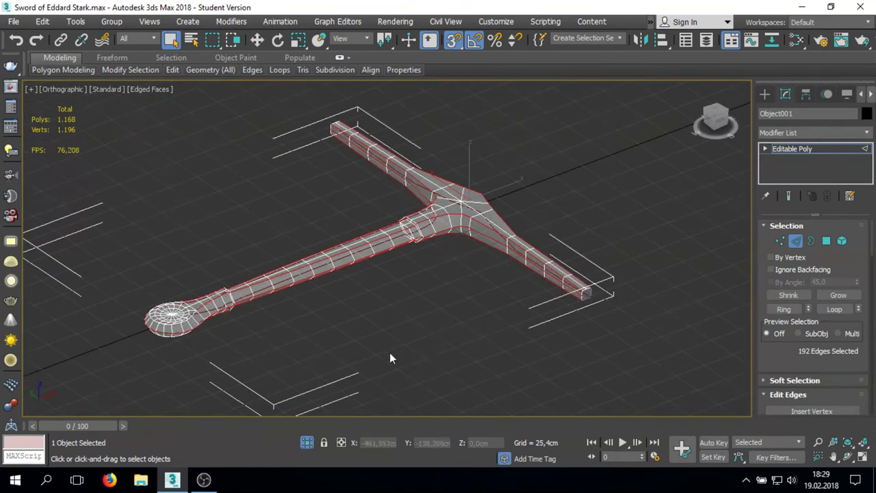
pyautogui.scroll(5, 220, 327)
pyautogui.scroll(5, 289, 262)
pyautogui.scroll(-5, 311, 263)
pyautogui.scroll(4, 541, 176)
pyautogui.keyDown('ctrl'); pyautogui.click(531, 176); pyautogui.keyUp('ctrl')
pyautogui.scroll(-5, 531, 177)
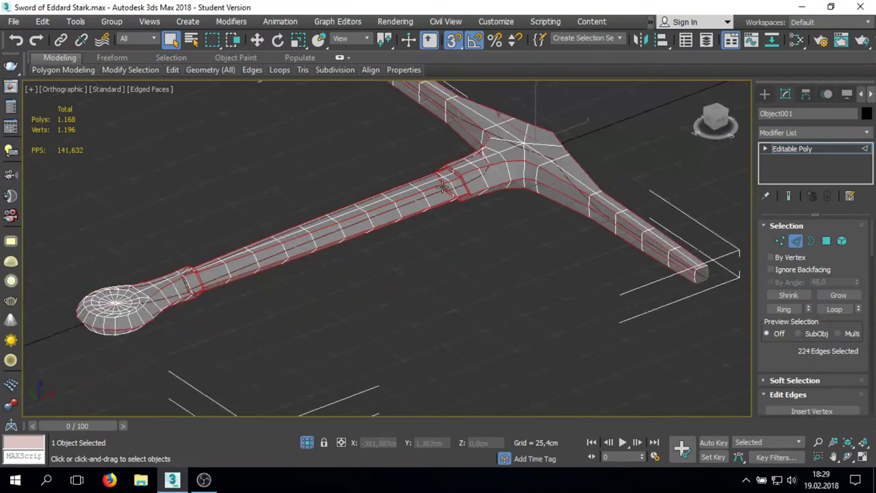
pyautogui.scroll(4, 527, 166)
pyautogui.scroll(-4, 385, 266)
pyautogui.scroll(4, 267, 297)
pyautogui.scroll(4, 268, 297)
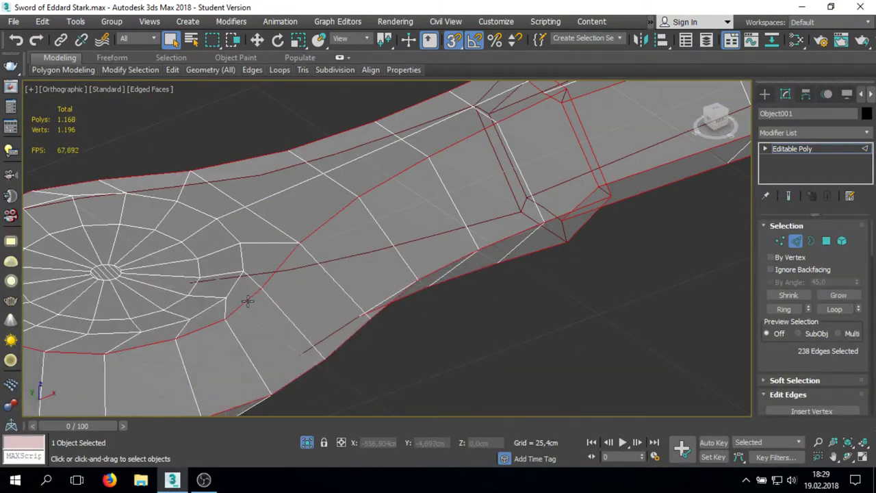
# - Add the pommel and crossguard edge loops, reaching 252 selected edges
pyautogui.keyDown('ctrl'); pyautogui.click(248, 297); pyautogui.keyUp('ctrl')
pyautogui.scroll(-4, 248, 297)
pyautogui.keyDown('alt'); pyautogui.moveTo(249, 297); pyautogui.dragTo(335, 260, button='middle'); pyautogui.keyUp('alt')
pyautogui.scroll(4, 372, 272)
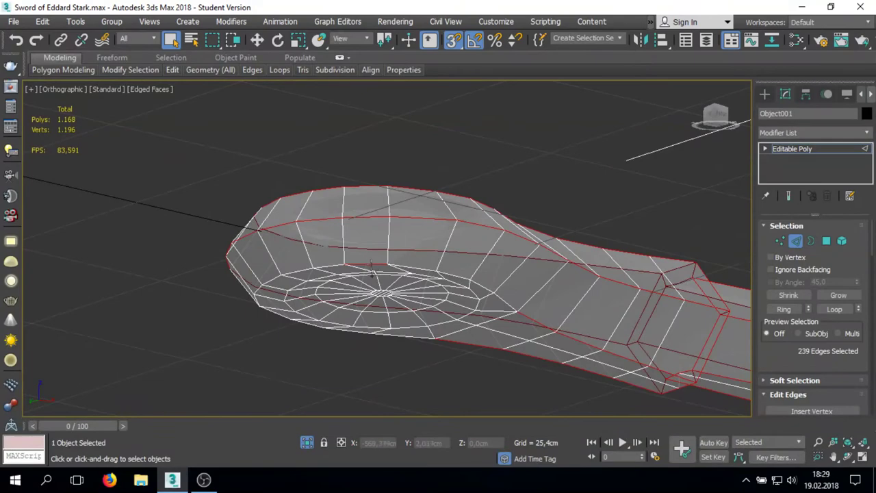
pyautogui.keyDown('ctrl'); pyautogui.click(372, 272); pyautogui.keyUp('ctrl')
pyautogui.scroll(-3, 371, 272)
pyautogui.scroll(-2, 468, 288)
pyautogui.scroll(4, 356, 325)
pyautogui.scroll(-4, 481, 320)
pyautogui.moveTo(481, 321)
pyautogui.keyDown('alt'); pyautogui.mouseDown(button='middle')
pyautogui.moveTo(569, 293)
pyautogui.moveTo(562, 127)
pyautogui.moveTo(814, 166)
pyautogui.mouseUp(button='middle'); pyautogui.keyUp('alt')
pyautogui.click(806, 133)
pyautogui.click(806, 134)
# - Add a TurboSmooth modifier to Object001, then return to its Editable Poly level
pyautogui.click(811, 132)
pyautogui.press('t')
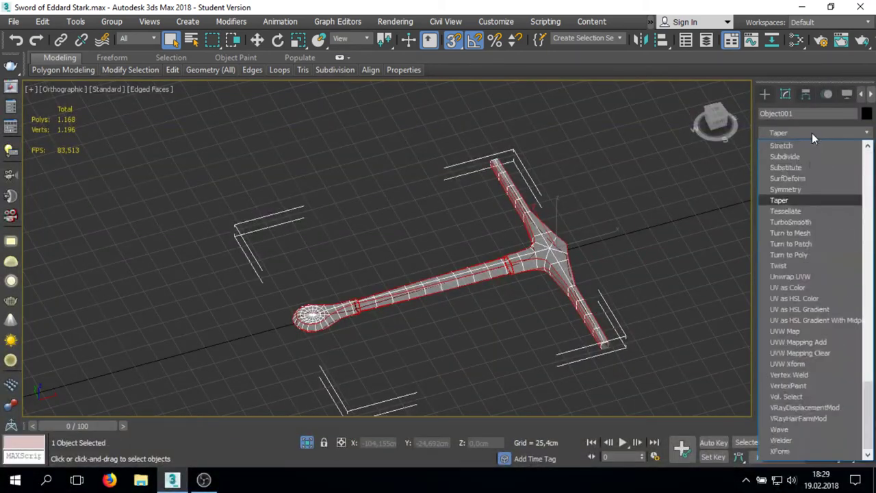
pyautogui.click(791, 222)
pyautogui.click(792, 159)
# - Try widening an Extrude Edges preview, toggling Show End Result on and off
pyautogui.scroll(5, 453, 286)
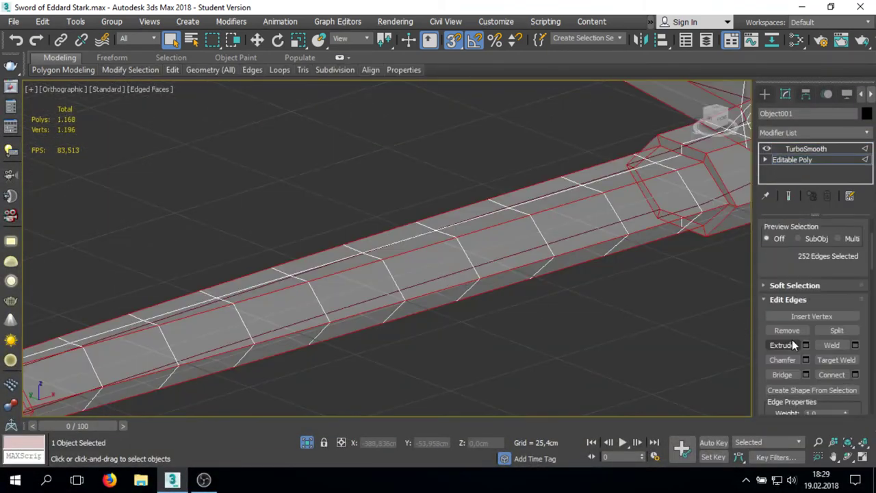
pyautogui.scroll(-1, 794, 341)
pyautogui.click(805, 326)
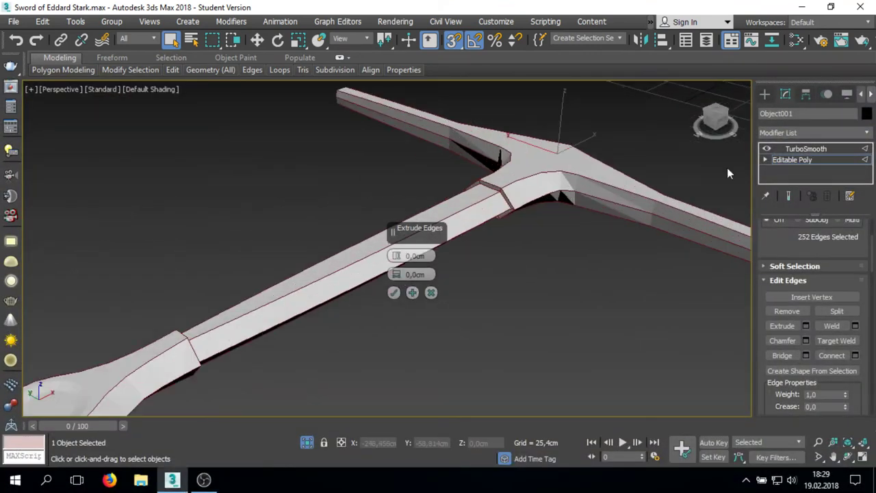
pyautogui.click(806, 148)
pyautogui.click(792, 159)
pyautogui.scroll(-2, 805, 342)
pyautogui.click(806, 364)
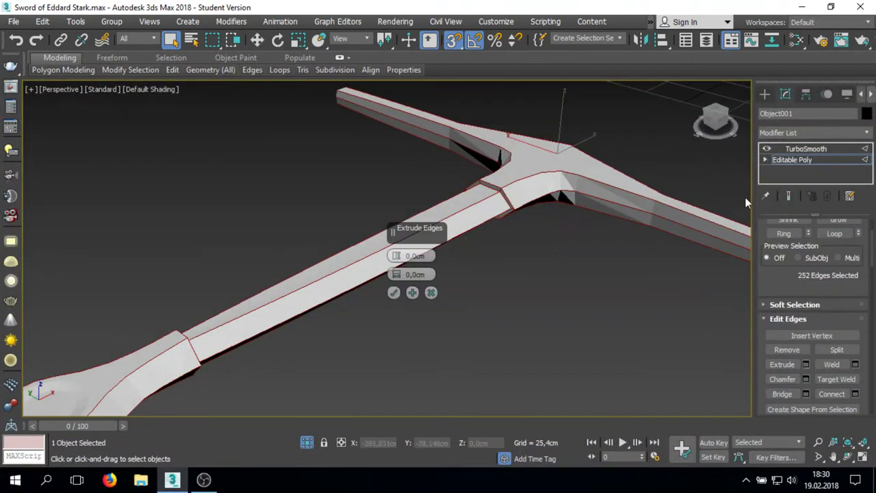
pyautogui.click(788, 196)
pyautogui.moveTo(397, 275); pyautogui.dragTo(397, 275)
pyautogui.scroll(3, 505, 196)
pyautogui.scroll(2, 548, 247)
pyautogui.click(789, 196)
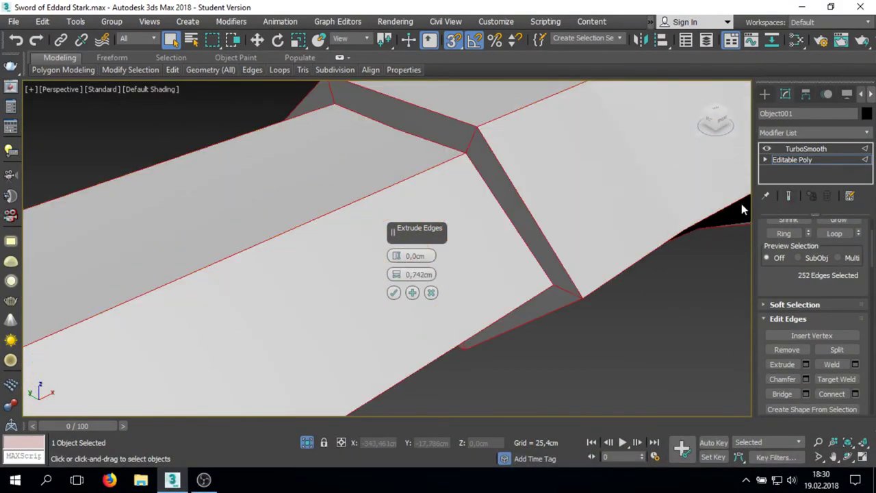
# - Turn on Edged Faces, try a small extrusion width, then cancel the edge extrusion
pyautogui.press('F4')
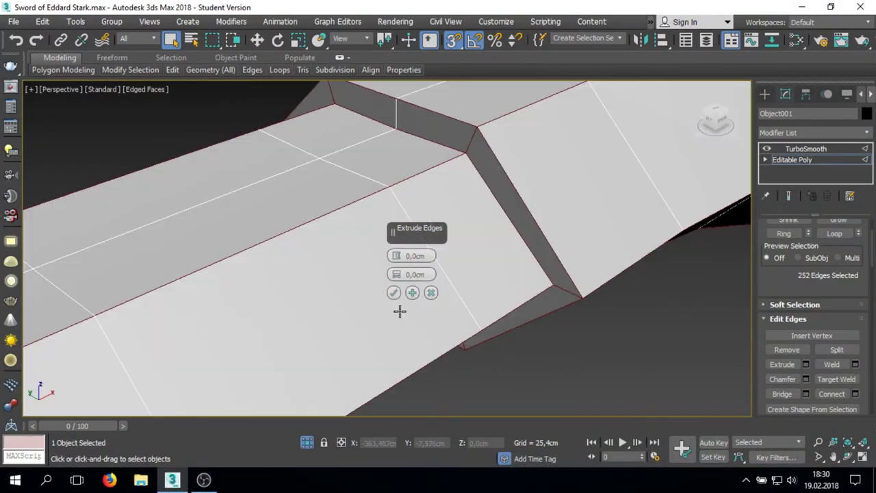
pyautogui.moveTo(398, 274); pyautogui.dragTo(398, 272)
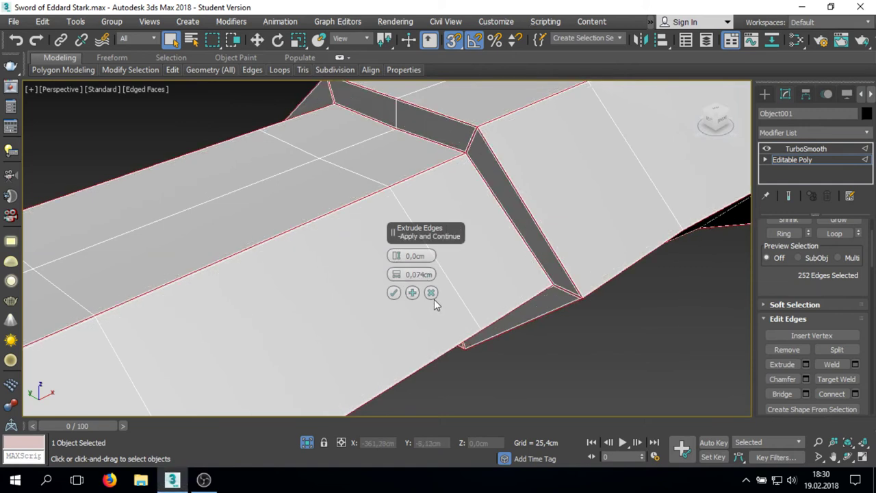
pyautogui.click(431, 292)
pyautogui.scroll(-3, 477, 343)
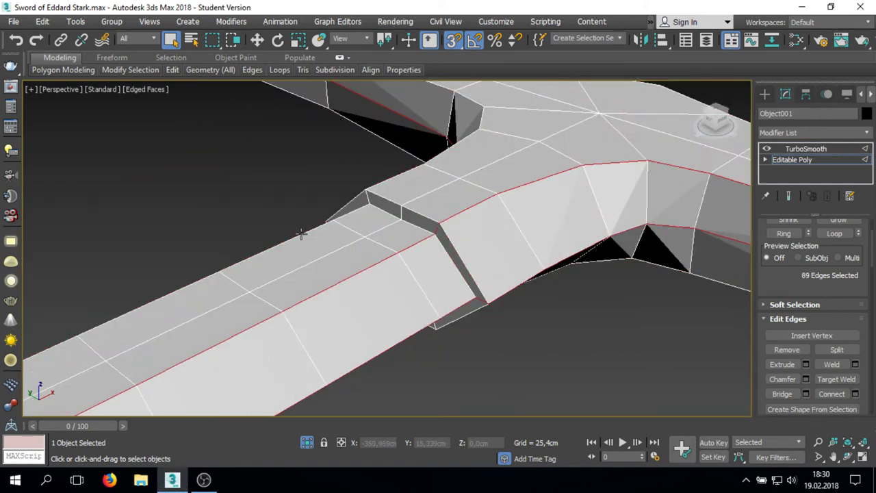
# - Double-click to add outline edge loops, including the pommel's, to the edge selection
pyautogui.keyDown('ctrl'); pyautogui.doubleClick(301, 234); pyautogui.keyUp('ctrl')
pyautogui.scroll(-1, 302, 246)
pyautogui.scroll(-4, 421, 261)
pyautogui.scroll(4, 336, 244)
pyautogui.scroll(2, 321, 245)
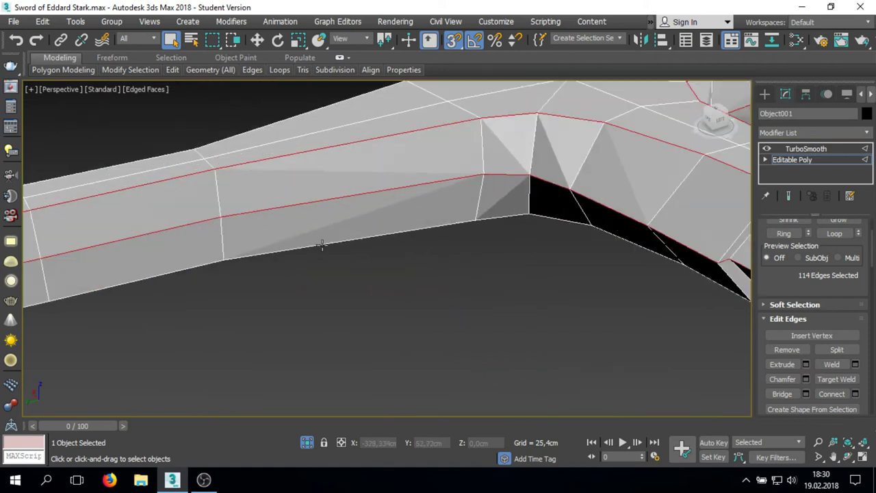
pyautogui.scroll(-4, 322, 245)
pyautogui.scroll(5, 397, 315)
pyautogui.keyDown('ctrl'); pyautogui.doubleClick(493, 278); pyautogui.keyUp('ctrl')
pyautogui.scroll(-3, 493, 278)
pyautogui.scroll(4, 493, 126)
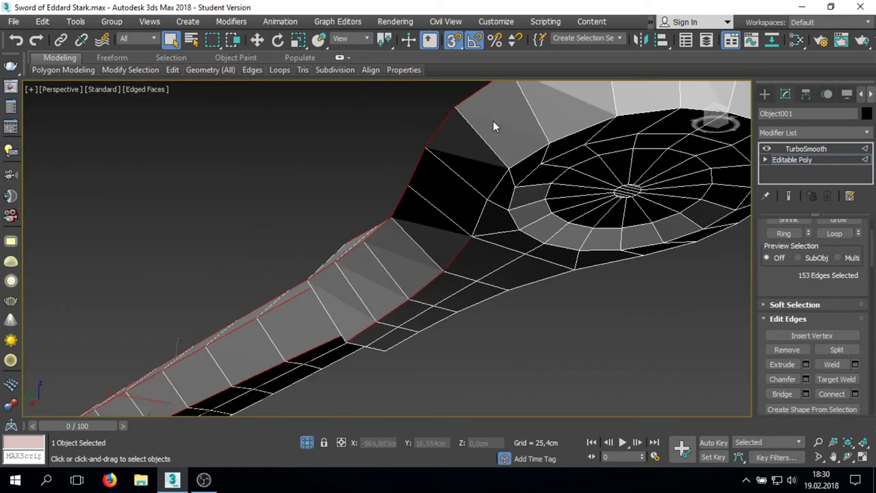
pyautogui.keyDown('ctrl'); pyautogui.doubleClick(538, 278); pyautogui.keyUp('ctrl')
pyautogui.scroll(-3, 538, 278)
# - From a side view, add the remaining crossguard edge loop and inspect the crossguard close-up
pyautogui.moveTo(538, 278)
pyautogui.keyDown('alt'); pyautogui.mouseDown(button='middle')
pyautogui.moveTo(420, 306)
pyautogui.moveTo(503, 310)
pyautogui.moveTo(331, 297)
pyautogui.mouseUp(button='middle'); pyautogui.keyUp('alt')
pyautogui.scroll(5, 331, 297)
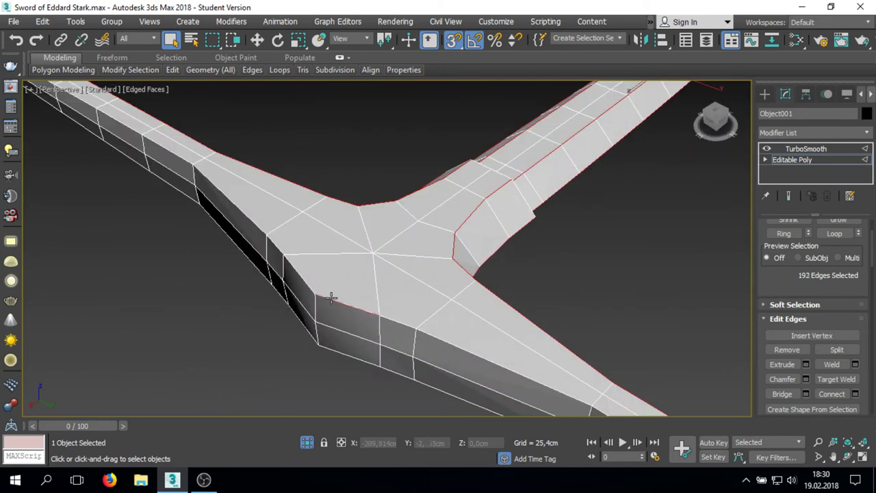
pyautogui.keyDown('ctrl'); pyautogui.doubleClick(336, 351); pyautogui.keyUp('ctrl')
pyautogui.scroll(-5, 336, 351)
pyautogui.moveTo(367, 294)
pyautogui.keyDown('alt'); pyautogui.mouseDown(button='middle')
pyautogui.moveTo(569, 269)
pyautogui.moveTo(600, 297)
pyautogui.moveTo(591, 267)
pyautogui.mouseUp(button='middle'); pyautogui.keyUp('alt')
pyautogui.scroll(3, 360, 274)
pyautogui.scroll(3, 427, 303)
pyautogui.moveTo(426, 303)
pyautogui.keyDown('alt'); pyautogui.mouseDown(button='middle')
pyautogui.moveTo(365, 333)
pyautogui.moveTo(305, 302)
pyautogui.moveTo(290, 355)
pyautogui.mouseUp(button='middle'); pyautogui.keyUp('alt')
pyautogui.scroll(-4, 304, 303)
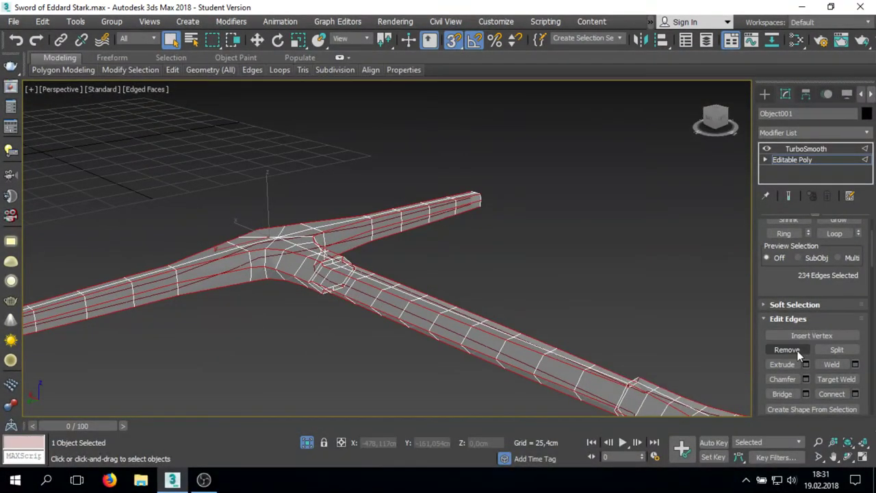
pyautogui.scroll(2, 346, 276)
# - Extrude the outline edges with a 0,2cm width and apply it
pyautogui.click(789, 197)
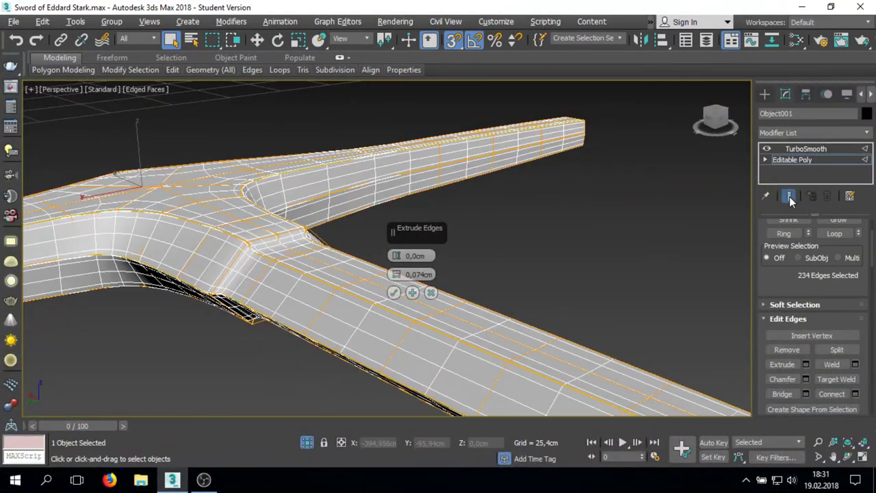
pyautogui.moveTo(318, 226)
pyautogui.keyDown('alt'); pyautogui.mouseDown(button='middle')
pyautogui.moveTo(227, 260)
pyautogui.moveTo(221, 294)
pyautogui.mouseUp(button='middle'); pyautogui.keyUp('alt')
pyautogui.scroll(-4, 198, 274)
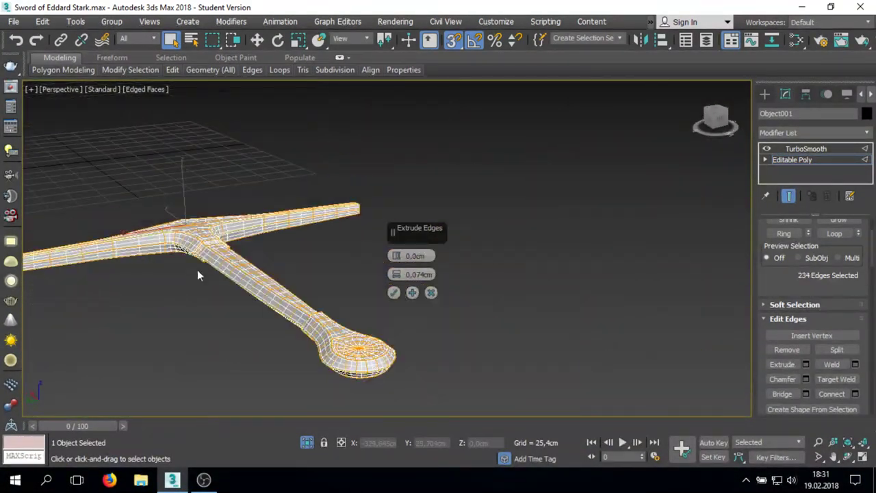
pyautogui.scroll(4, 375, 306)
pyautogui.scroll(3, 374, 306)
pyautogui.hotkey('ctrl', 'e')
pyautogui.write('0,1')
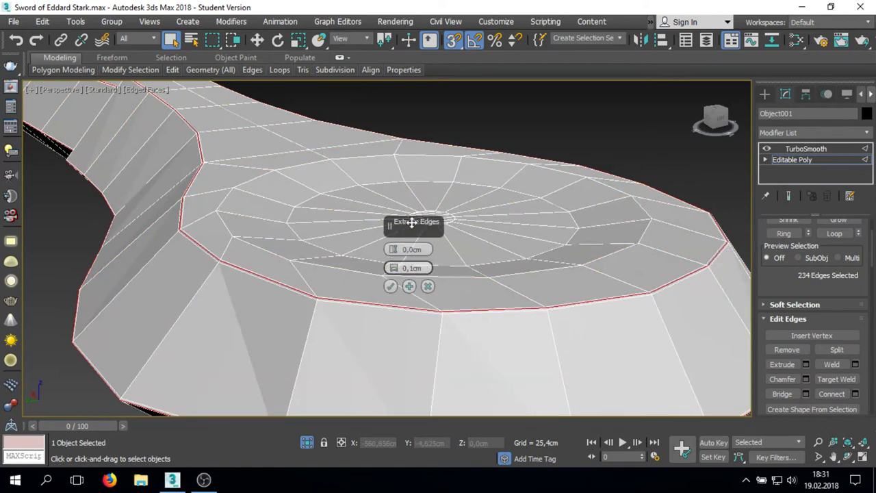
pyautogui.write('0,2')
pyautogui.press('Return')
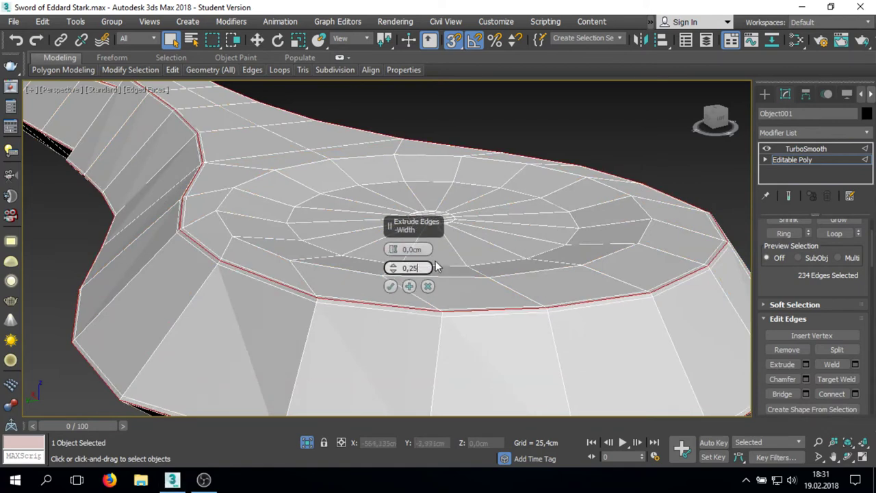
pyautogui.click(391, 287)
# - Extrude the grip-joint edges at 0,2cm width as well
pyautogui.scroll(-5, 307, 274)
pyautogui.moveTo(307, 274); pyautogui.dragTo(240, 203, button='middle')
pyautogui.scroll(4, 232, 281)
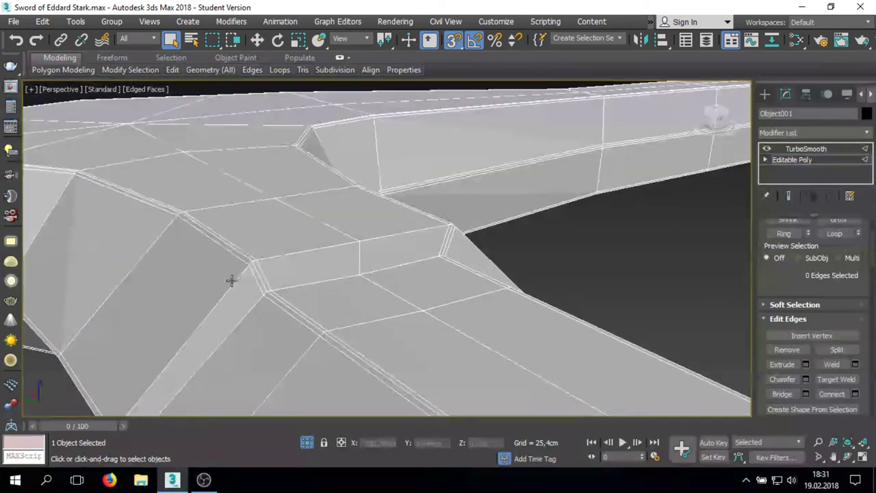
pyautogui.scroll(-4, 264, 287)
pyautogui.moveTo(263, 287); pyautogui.dragTo(302, 254, button='middle')
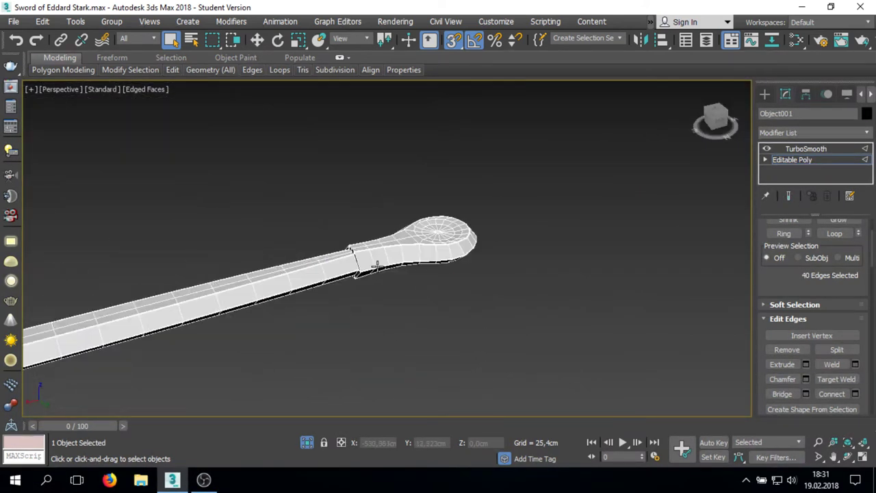
pyautogui.scroll(6, 301, 253)
pyautogui.scroll(-5, 320, 255)
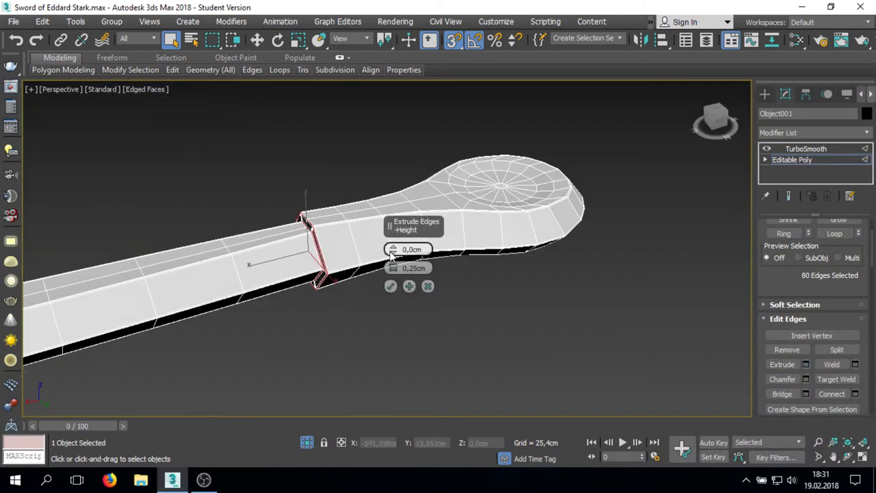
pyautogui.scroll(5, 311, 246)
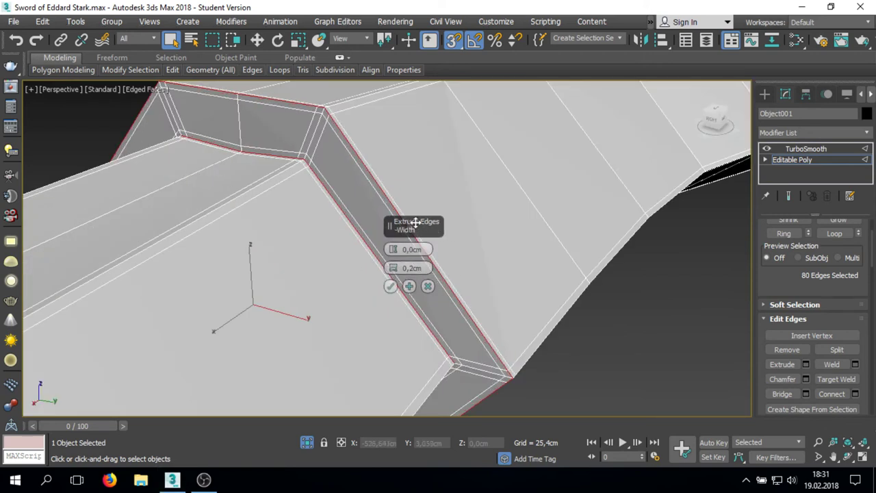
pyautogui.click(389, 287)
# - Switch to the TurboSmooth level to view the sword smoothed
pyautogui.scroll(-5, 390, 287)
pyautogui.moveTo(389, 287)
pyautogui.mouseDown(button='middle')
pyautogui.moveTo(303, 245)
pyautogui.moveTo(411, 226)
pyautogui.mouseUp(button='middle')
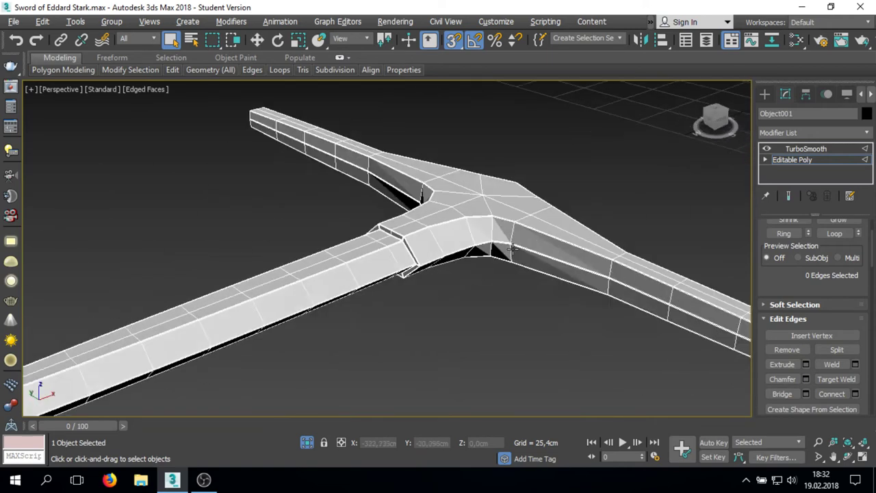
pyautogui.scroll(6, 416, 219)
pyautogui.scroll(-5, 343, 205)
pyautogui.click(760, 149)
# - Turn off Edged Faces and inspect the smoothed sword from Top and angled views
pyautogui.scroll(-5, 529, 204)
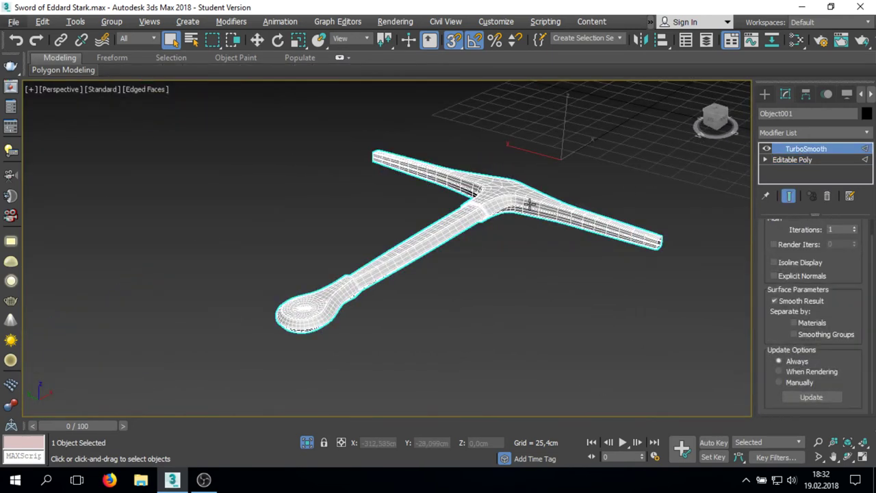
pyautogui.press('F4')
pyautogui.scroll(5, 418, 205)
pyautogui.press('t')
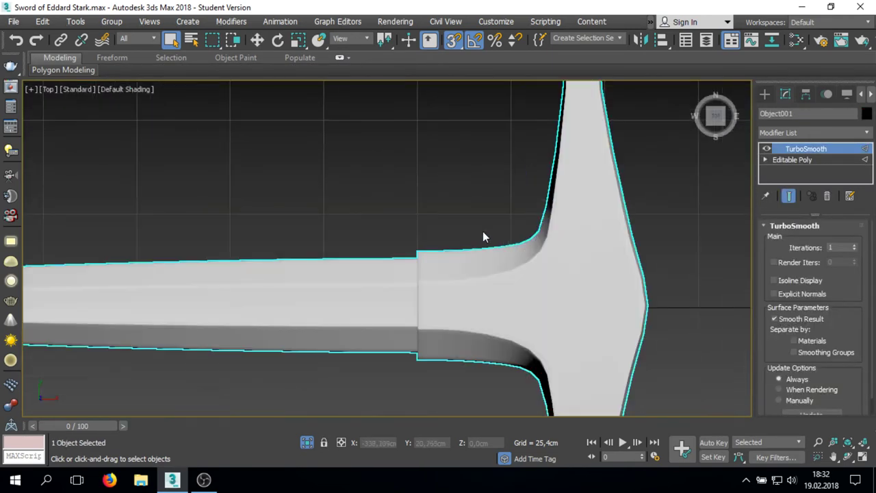
pyautogui.scroll(-2, 479, 232)
pyautogui.moveTo(467, 241)
pyautogui.keyDown('alt'); pyautogui.mouseDown(button='middle')
pyautogui.moveTo(446, 241)
pyautogui.moveTo(504, 167)
pyautogui.moveTo(705, 182)
pyautogui.moveTo(422, 275)
pyautogui.mouseUp(button='middle'); pyautogui.keyUp('alt')
pyautogui.scroll(5, 422, 276)
pyautogui.scroll(2, 480, 302)
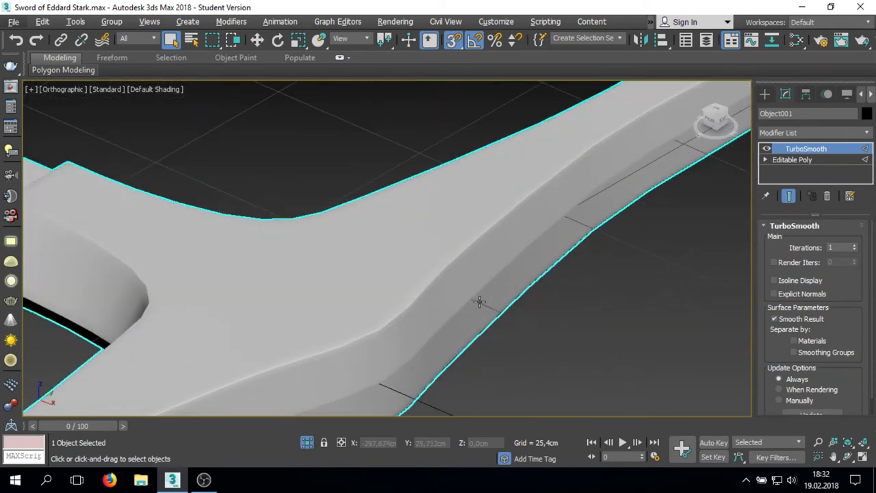
# - Return to the Editable Poly base mesh with Edged Faces on, framed in Top view
pyautogui.click(849, 159)
pyautogui.press('z')
pyautogui.press('F4')
pyautogui.scroll(10, 478, 222)
pyautogui.press('t')
pyautogui.press('z')
# - Orbit briefly, then return to a framed Top view of the whole sword
pyautogui.scroll(5, 196, 261)
pyautogui.scroll(-3, 196, 260)
pyautogui.scroll(3, 395, 248)
pyautogui.scroll(-4, 524, 238)
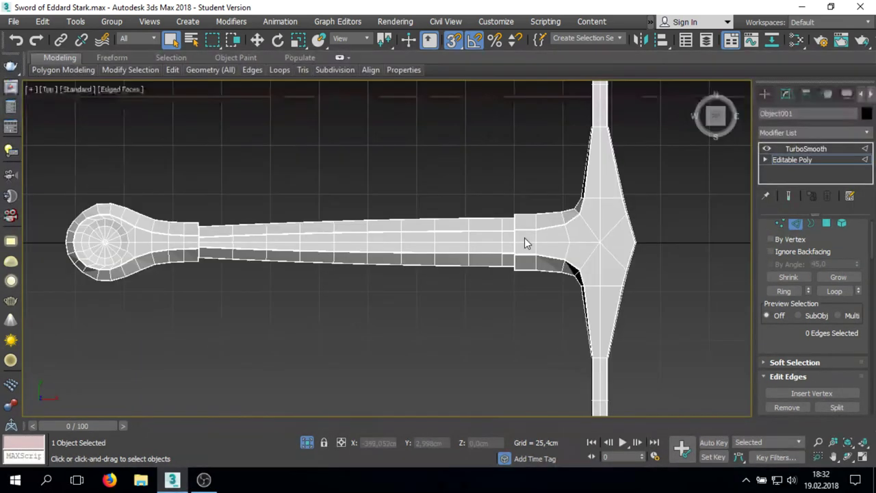
pyautogui.scroll(8, 332, 251)
pyautogui.moveTo(221, 226)
pyautogui.keyDown('alt'); pyautogui.mouseDown(button='middle')
pyautogui.moveTo(328, 196)
pyautogui.moveTo(225, 348)
pyautogui.mouseUp(button='middle'); pyautogui.keyUp('alt')
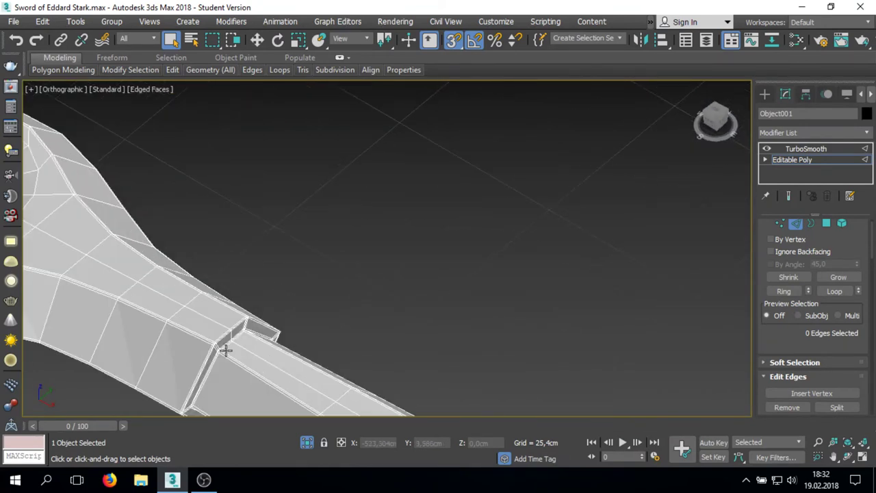
pyautogui.press('t')
pyautogui.press('z')
pyautogui.scroll(5, 465, 266)
# - In Polygon mode, window-select the blade polygons and frame them
pyautogui.press('4')
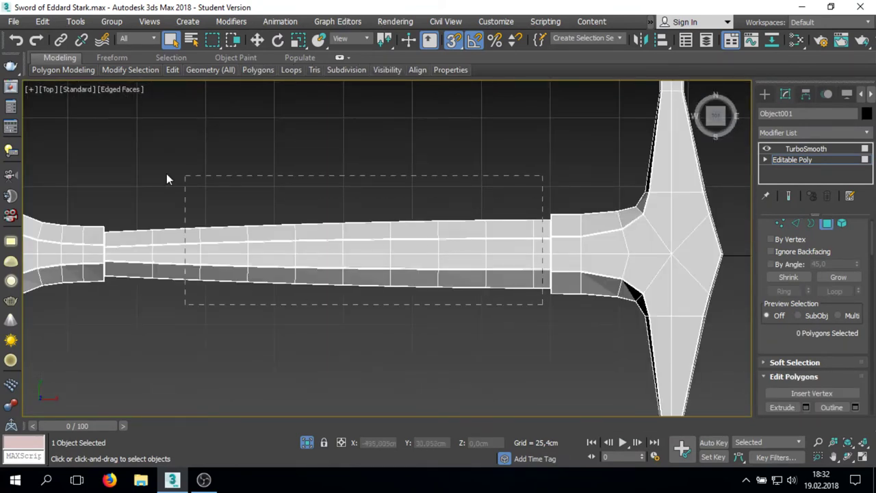
pyautogui.moveTo(167, 179); pyautogui.dragTo(152, 203)
pyautogui.scroll(5, 152, 205)
pyautogui.press('z')
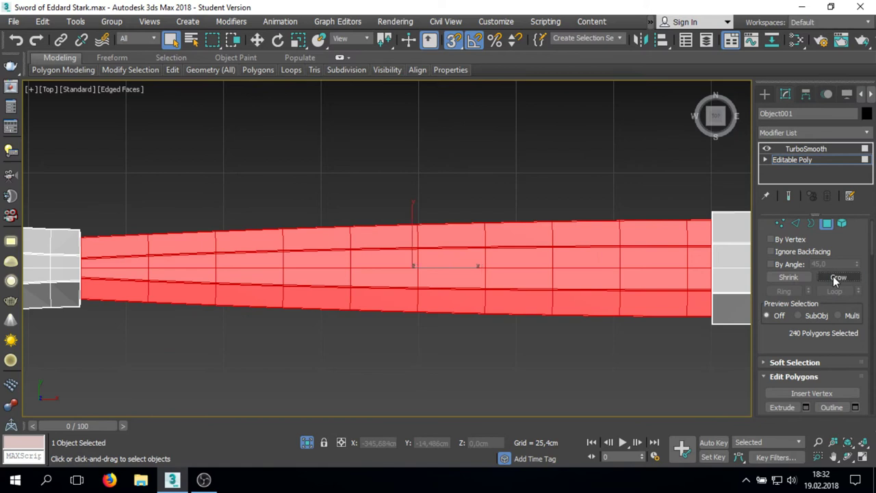
pyautogui.hotkey('shift', 'z')
pyautogui.scroll(6, 379, 193)
pyautogui.scroll(-3, 813, 280)
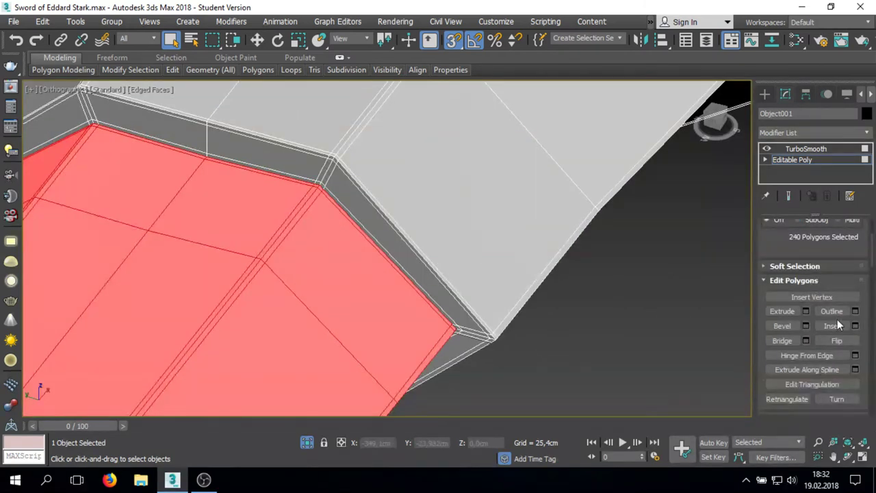
pyautogui.scroll(-3, 835, 342)
# - Detach the blade polygons as a clone named Object002 and frame it from Top
pyautogui.click(836, 398)
pyautogui.click(468, 245)
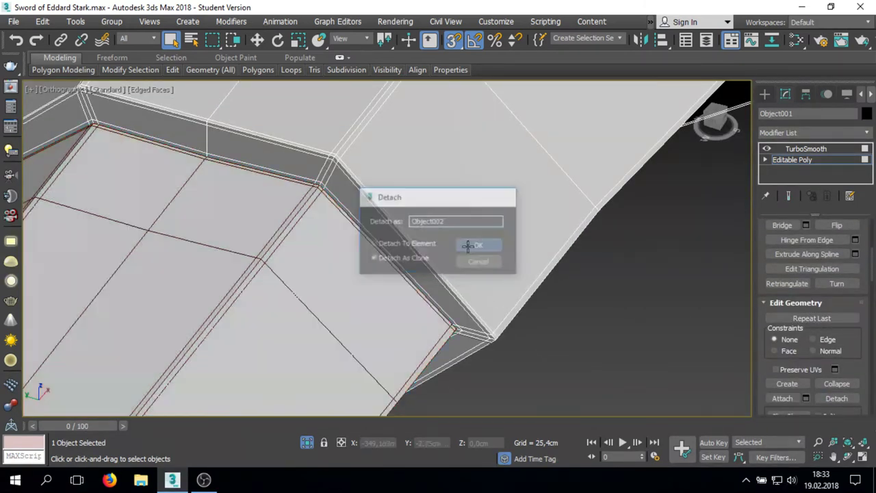
pyautogui.click(369, 322)
pyautogui.press('t')
pyautogui.press('z')
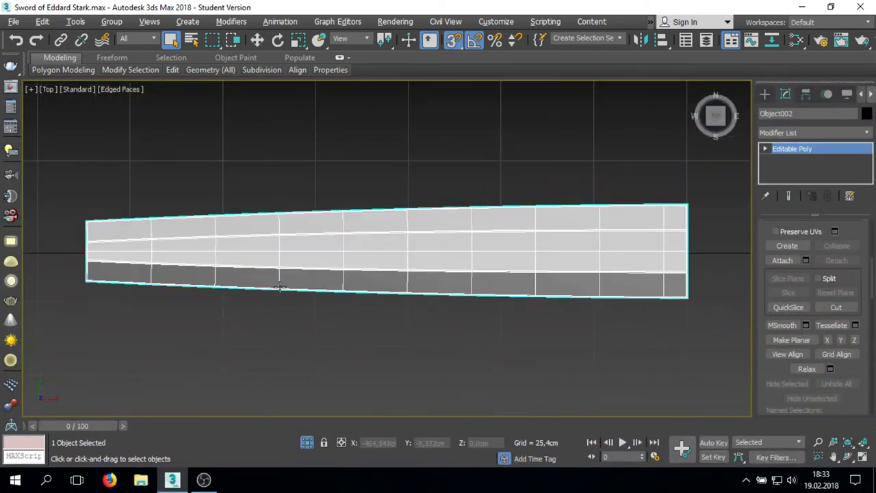
pyautogui.hotkey('shift', 'z')
pyautogui.hotkey('shift', 'z')
pyautogui.hotkey('shift', 'z')
pyautogui.hotkey('shift', 'z')
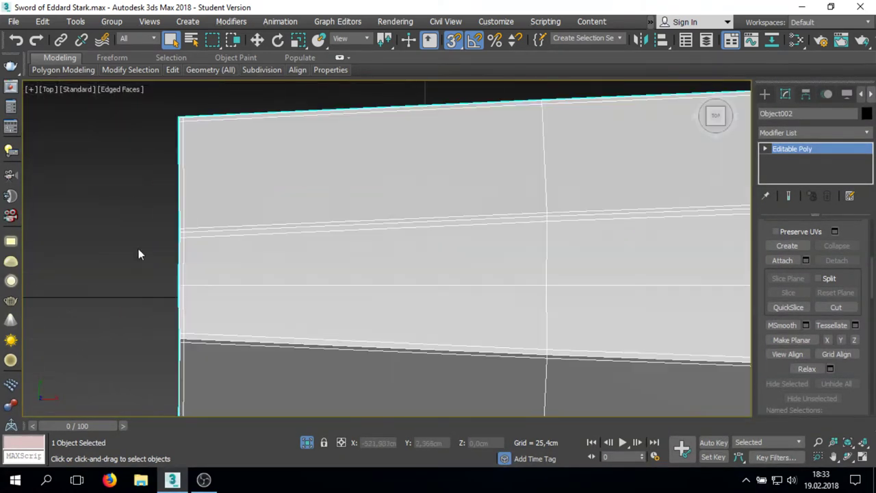
# - Switch to edge level to inspect Object002's blade edges
pyautogui.press('2')
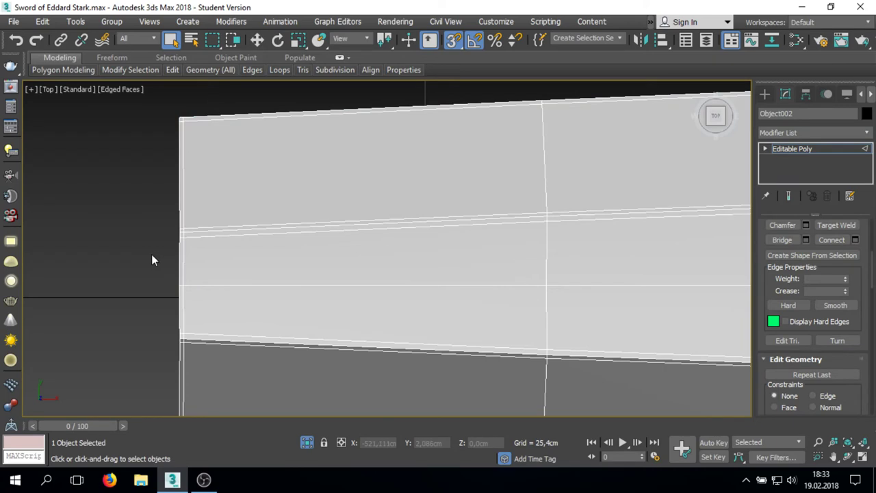
pyautogui.scroll(-2, 155, 254)
pyautogui.scroll(-2, 364, 254)
pyautogui.scroll(5, 395, 249)
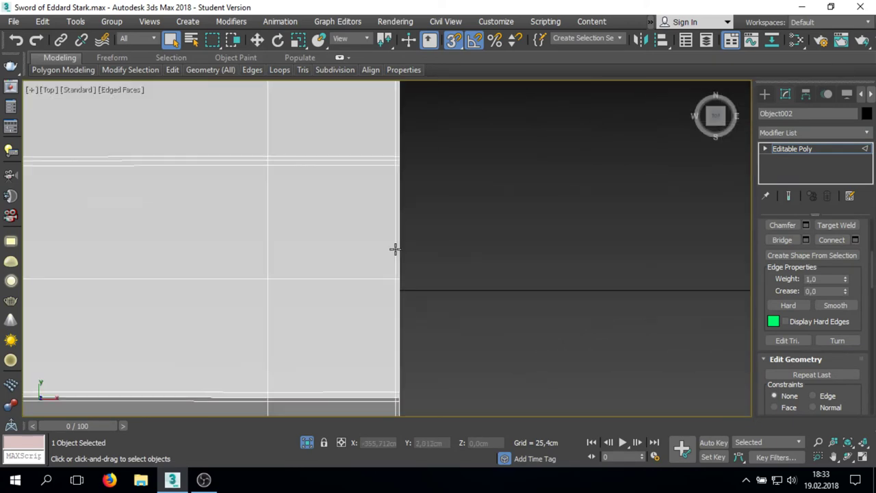
pyautogui.hotkey('shift', 'z')
pyautogui.hotkey('shift', 'z')
pyautogui.hotkey('shift', 'z')
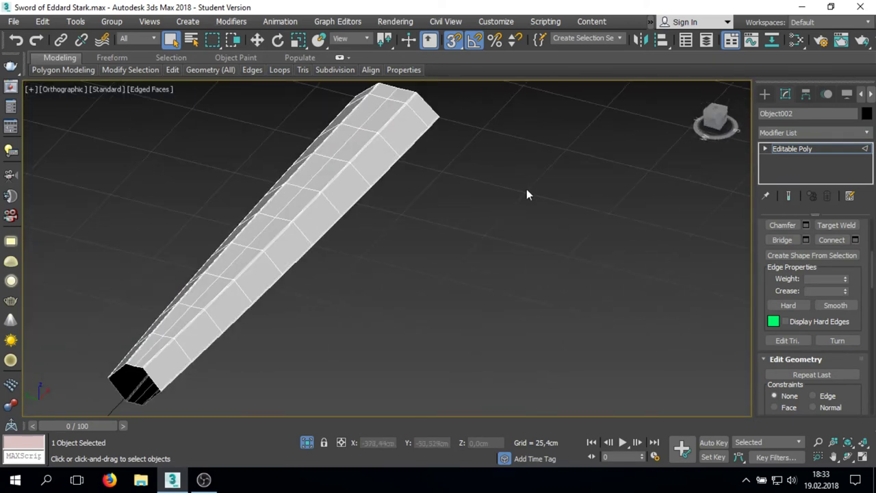
pyautogui.press('2')
pyautogui.click(793, 132)
# - Add a Shell modifier to the blade and enable Straighten Corners
pyautogui.press('s')
pyautogui.click(793, 155)
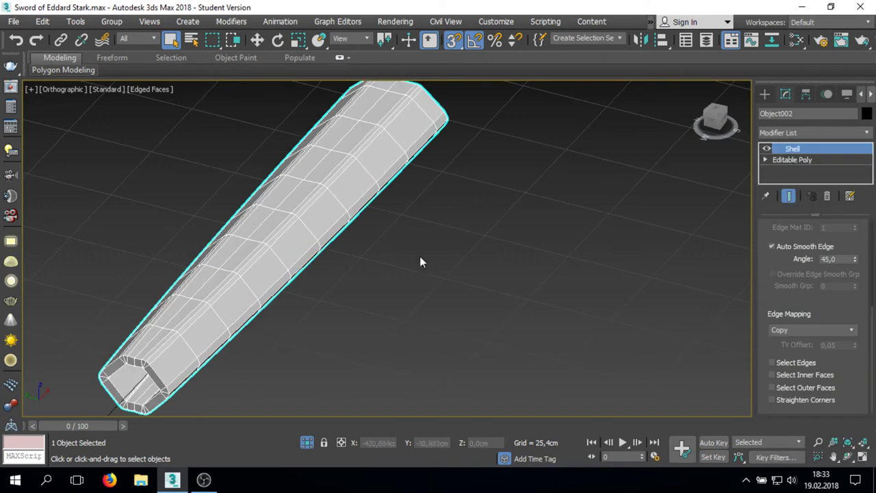
pyautogui.scroll(5, 560, 330)
pyautogui.click(787, 401)
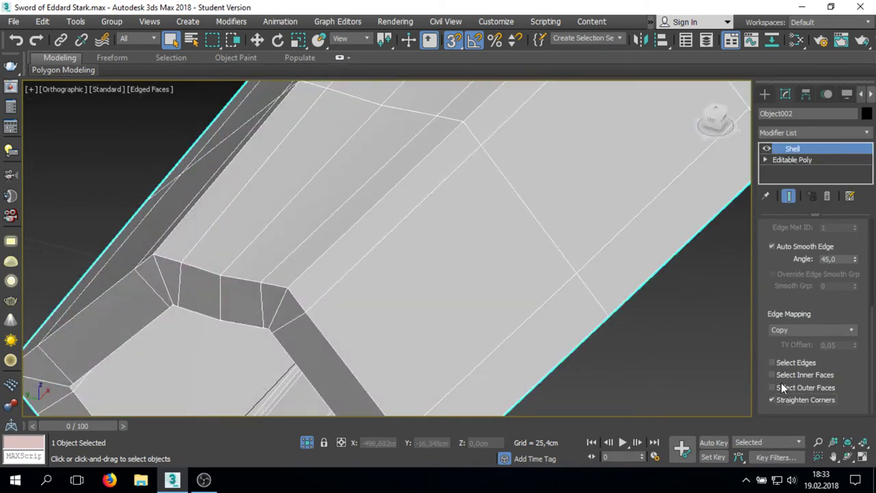
# - Set the Shell outer amount to 1.5cm, then add TurboSmooth above it
pyautogui.moveTo(854, 259); pyautogui.dragTo(859, 313)
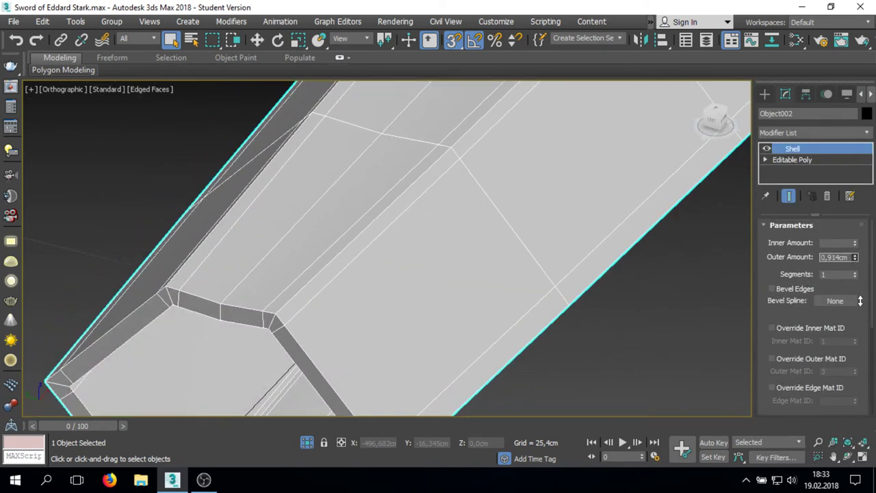
pyautogui.scroll(-5, 399, 238)
pyautogui.scroll(-3, 449, 222)
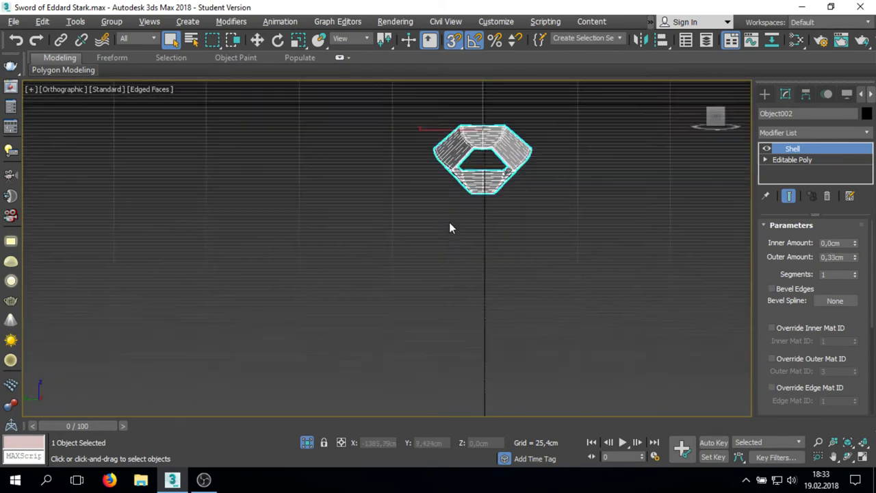
pyautogui.scroll(5, 305, 256)
pyautogui.scroll(-4, 447, 185)
pyautogui.scroll(5, 446, 184)
pyautogui.scroll(3, 423, 263)
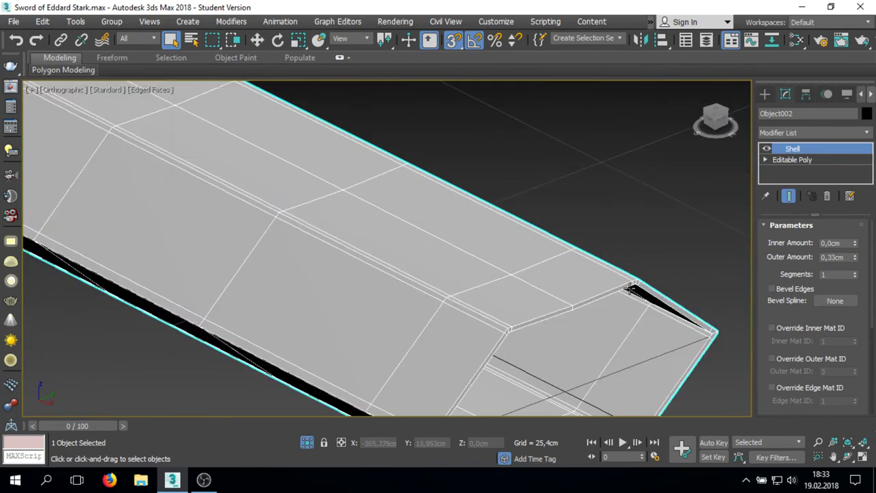
pyautogui.scroll(2, 588, 251)
pyautogui.scroll(2, 593, 237)
pyautogui.scroll(-2, 552, 219)
pyautogui.scroll(-2, 552, 249)
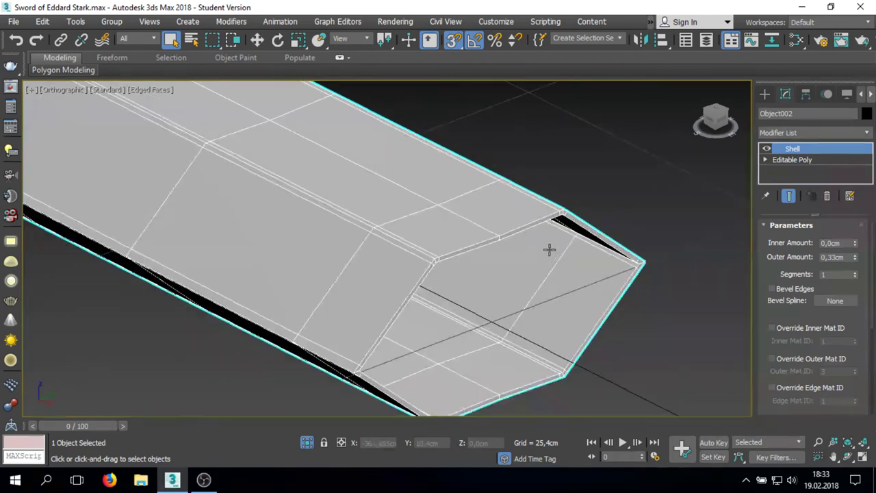
pyautogui.scroll(5, 440, 254)
pyautogui.scroll(2, 501, 253)
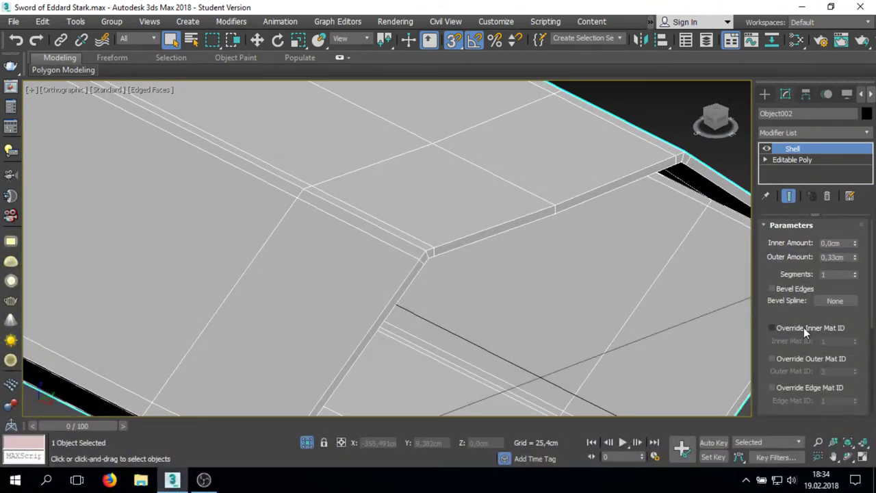
pyautogui.scroll(-5, 383, 247)
pyautogui.scroll(3, 336, 185)
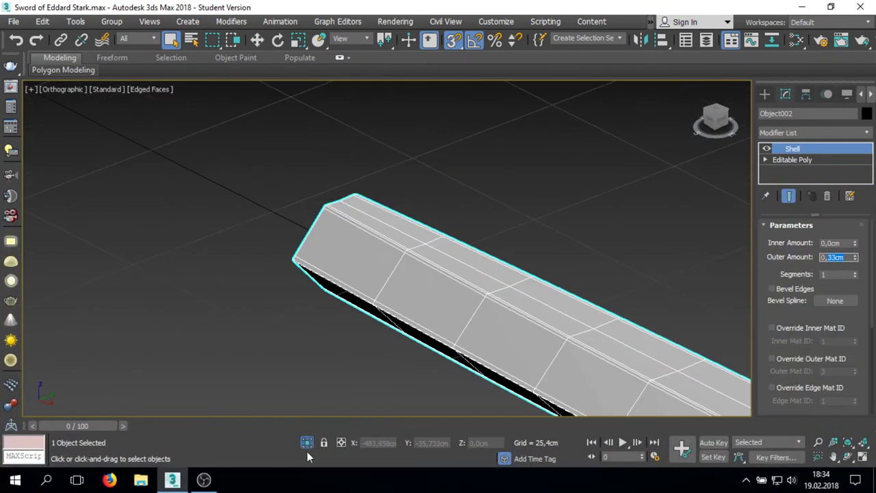
pyautogui.scroll(3, 336, 178)
pyautogui.moveTo(854, 260); pyautogui.dragTo(852, 205)
pyautogui.scroll(-5, 538, 273)
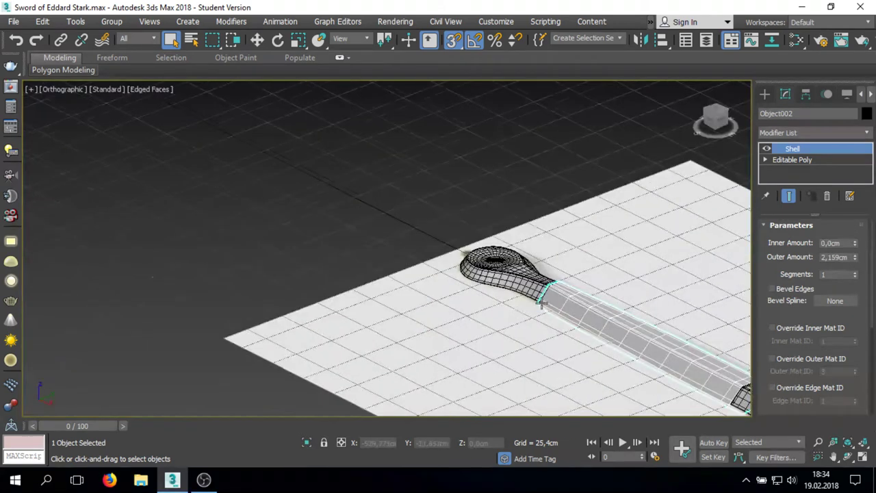
pyautogui.scroll(6, 538, 273)
pyautogui.moveTo(854, 258); pyautogui.dragTo(855, 273)
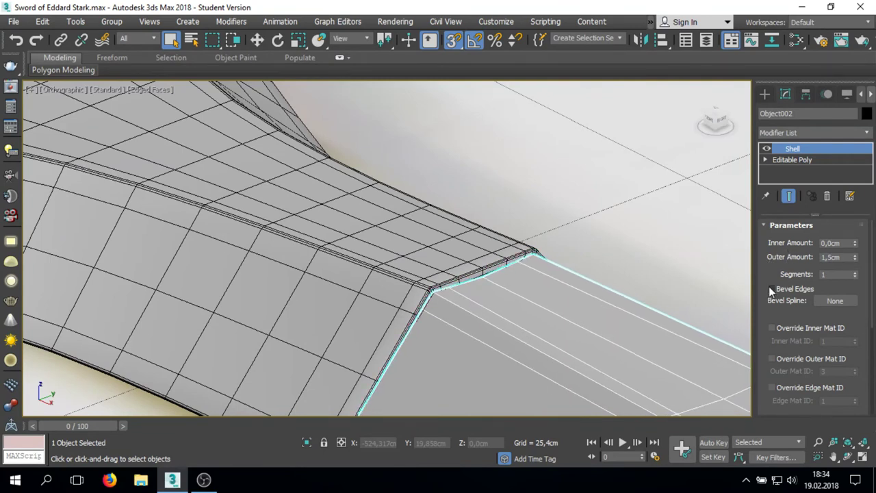
pyautogui.scroll(-5, 469, 294)
pyautogui.scroll(5, 297, 267)
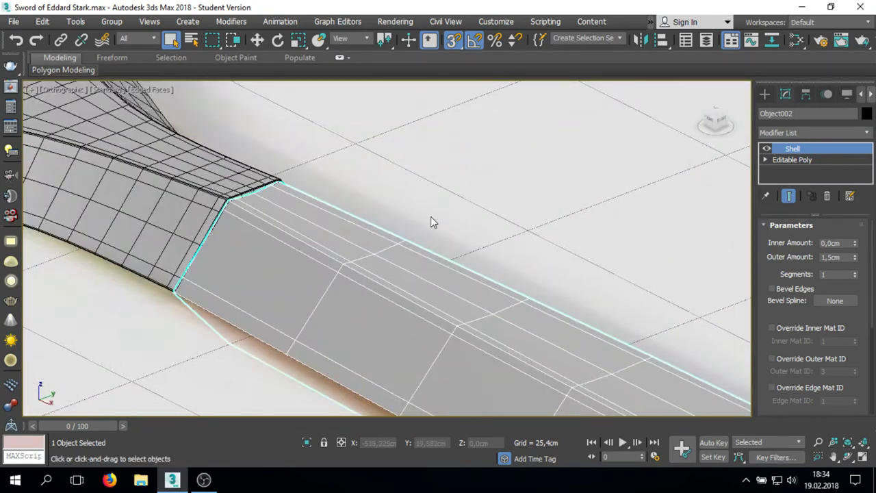
pyautogui.click(793, 132)
pyautogui.click(786, 195)
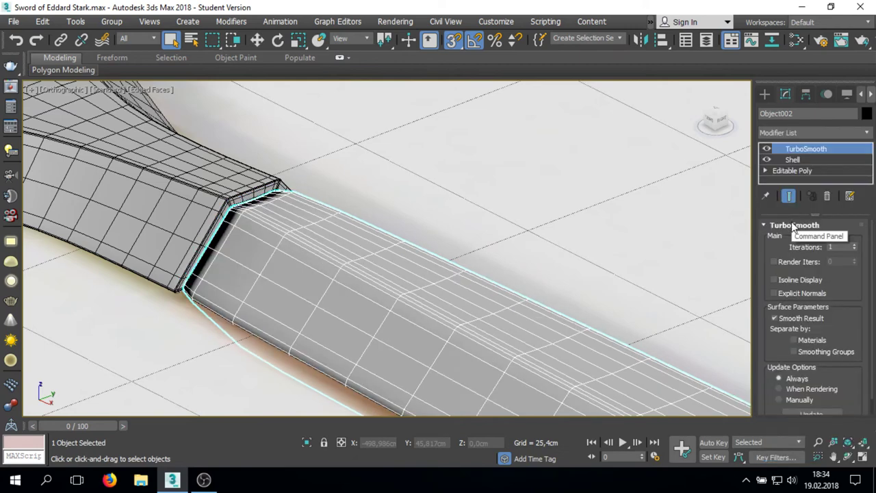
# - Set the blade Shell modifier to 1 segment and add an Edit Poly modifier above it
pyautogui.click(800, 162)
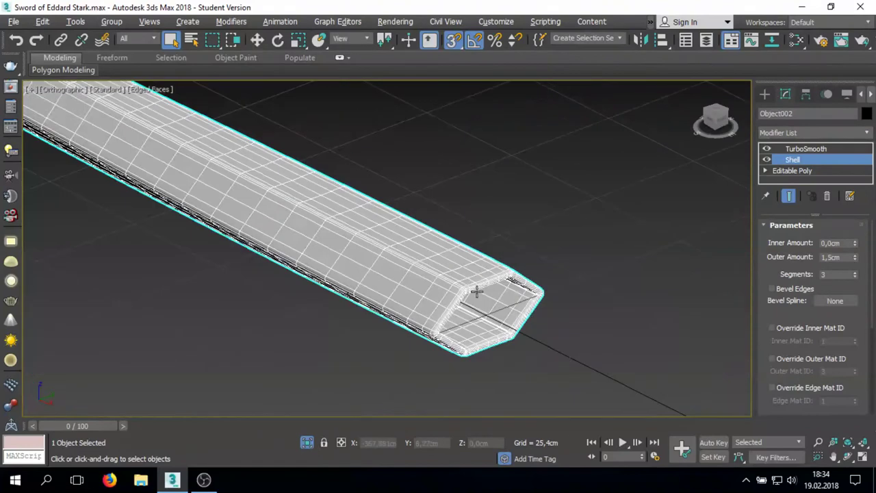
pyautogui.scroll(3, 477, 291)
pyautogui.doubleClick(855, 276)
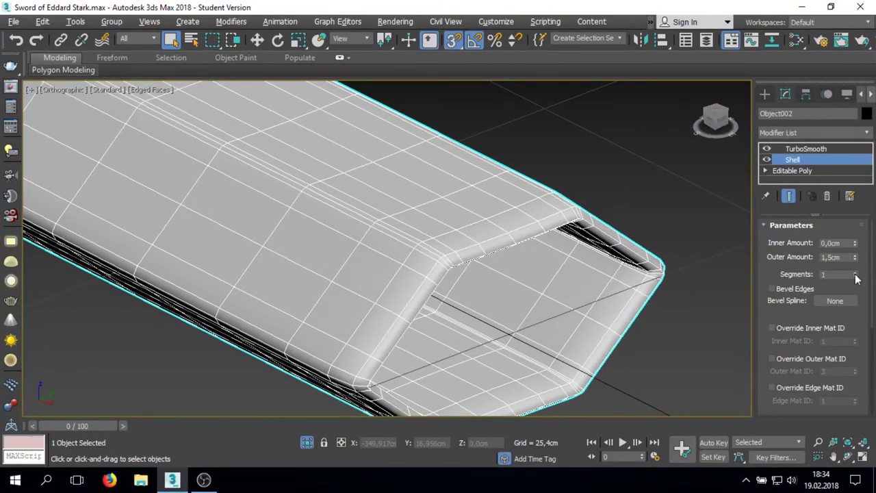
pyautogui.click(795, 132)
pyautogui.click(796, 150)
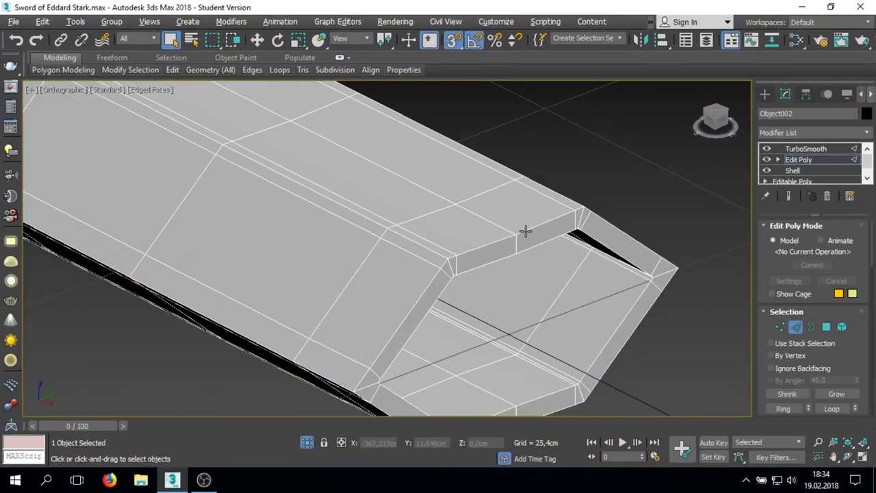
# - Extrude the selected blade-end edges with a width of 0.163cm
pyautogui.scroll(-5, 552, 264)
pyautogui.scroll(-3, 493, 216)
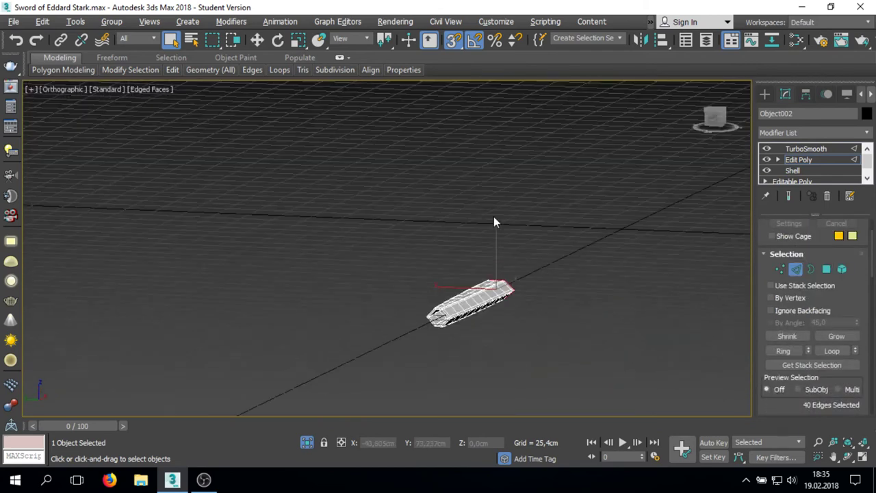
pyautogui.scroll(5, 424, 319)
pyautogui.scroll(4, 366, 304)
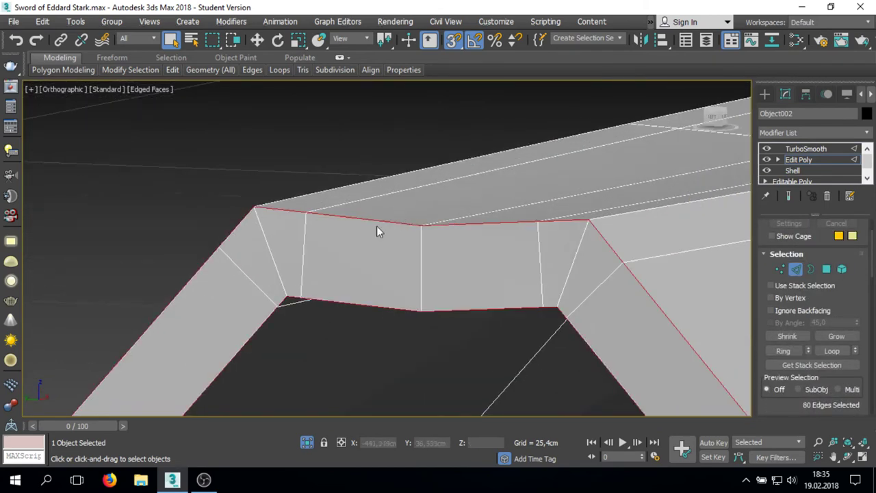
pyautogui.scroll(-5, 376, 231)
pyautogui.scroll(3, 535, 213)
pyautogui.scroll(2, 535, 213)
pyautogui.scroll(2, 479, 233)
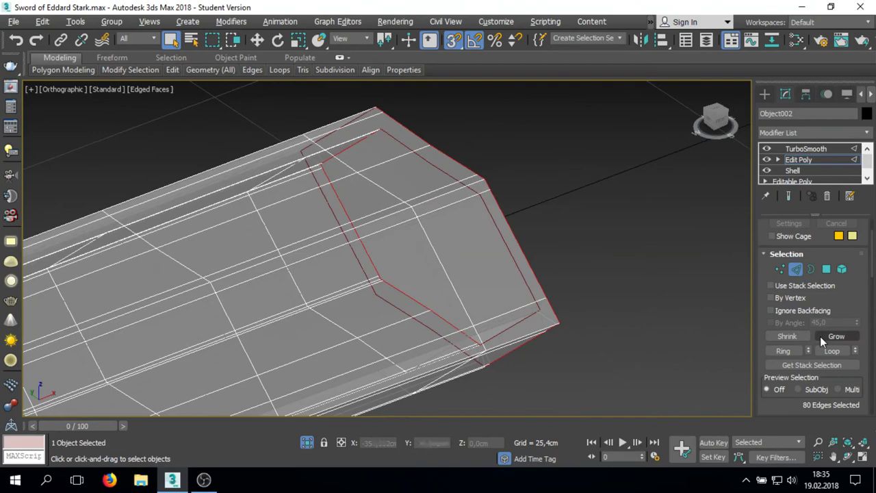
pyautogui.scroll(-3, 820, 336)
pyautogui.click(805, 339)
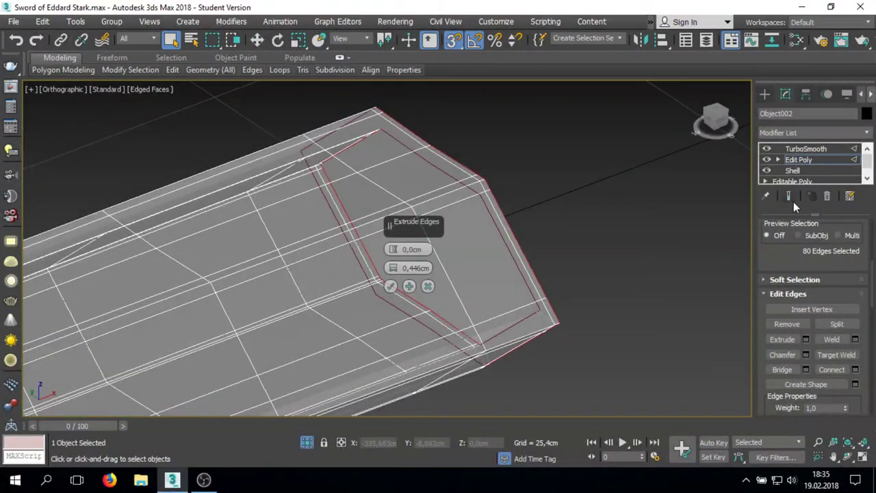
pyautogui.click(788, 197)
pyautogui.scroll(-3, 342, 287)
pyautogui.scroll(4, 385, 263)
pyautogui.moveTo(393, 267); pyautogui.dragTo(393, 271)
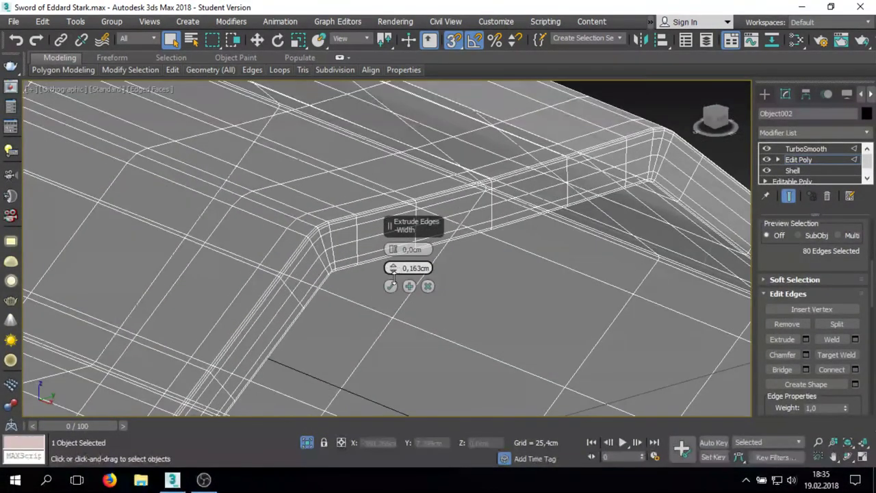
pyautogui.click(390, 286)
pyautogui.scroll(-5, 393, 280)
pyautogui.scroll(-3, 393, 280)
# - Leave sub-object editing and deselect the blade
pyautogui.press('1')
pyautogui.press('3')
pyautogui.press('3')
pyautogui.scroll(-2, 523, 286)
pyautogui.click(488, 308)
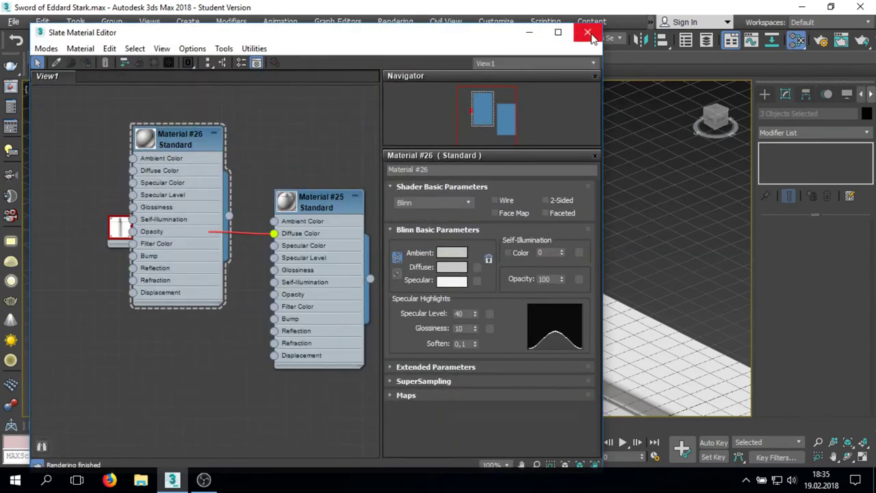
# - Close the material editor, delete the blade's TurboSmooth, and convert the blade to Editable Poly
pyautogui.click(589, 32)
pyautogui.click(416, 288)
pyautogui.scroll(4, 433, 248)
pyautogui.rightClick(339, 273)
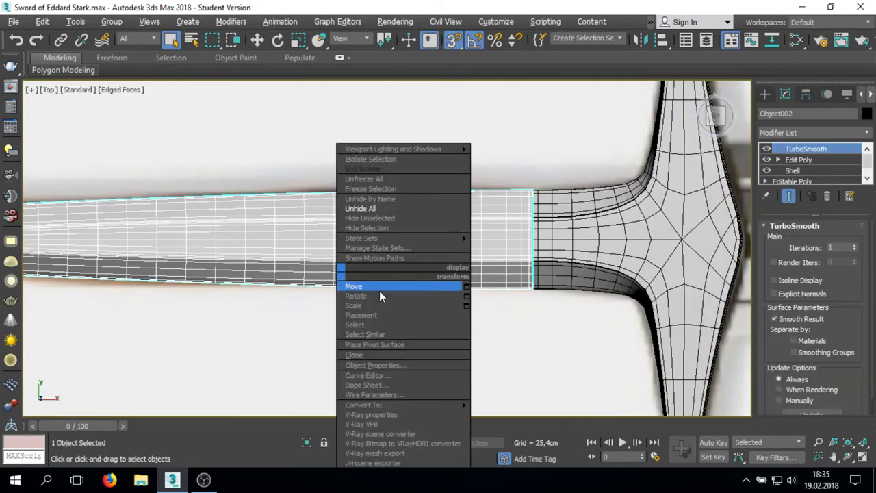
pyautogui.click(794, 161)
pyautogui.rightClick(798, 149)
pyautogui.click(777, 193)
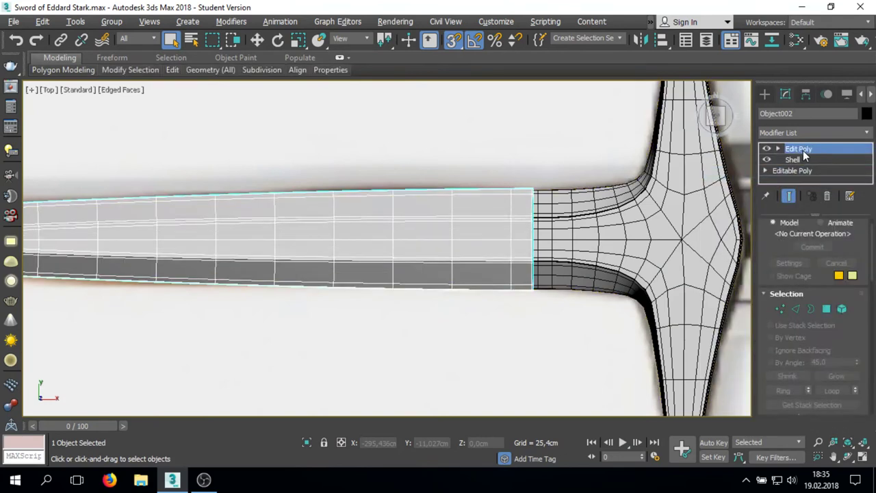
pyautogui.rightClick(492, 156)
pyautogui.click(657, 295)
# - Delete TurboSmooth from the cross guard and convert the handle to Editable Poly
pyautogui.click(672, 250)
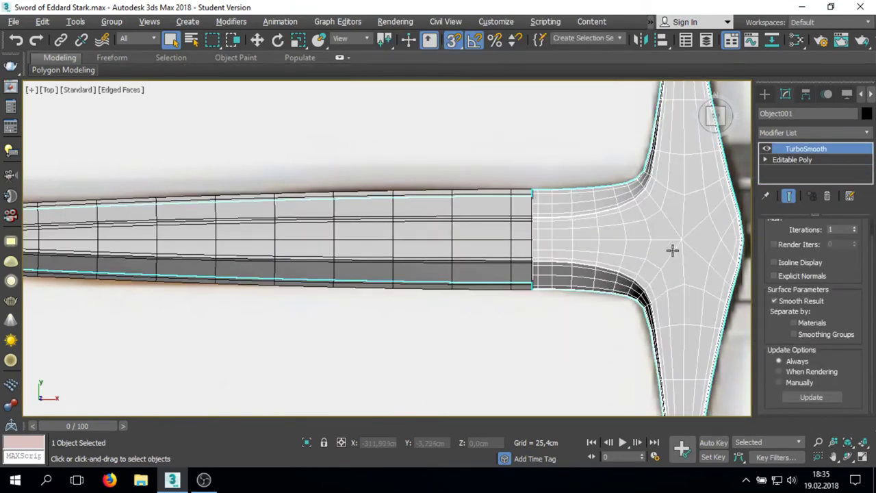
pyautogui.click(824, 196)
pyautogui.rightClick(538, 141)
pyautogui.click(726, 295)
pyautogui.press('z')
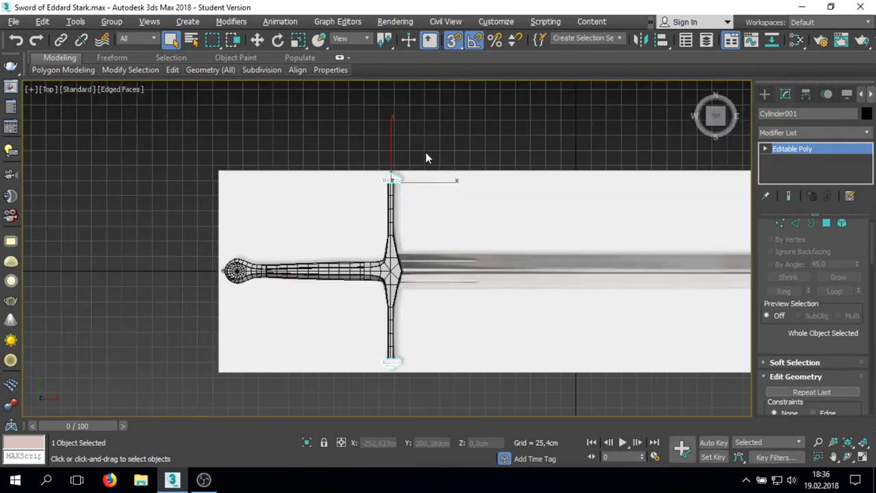
pyautogui.rightClick(455, 236)
pyautogui.click(615, 381)
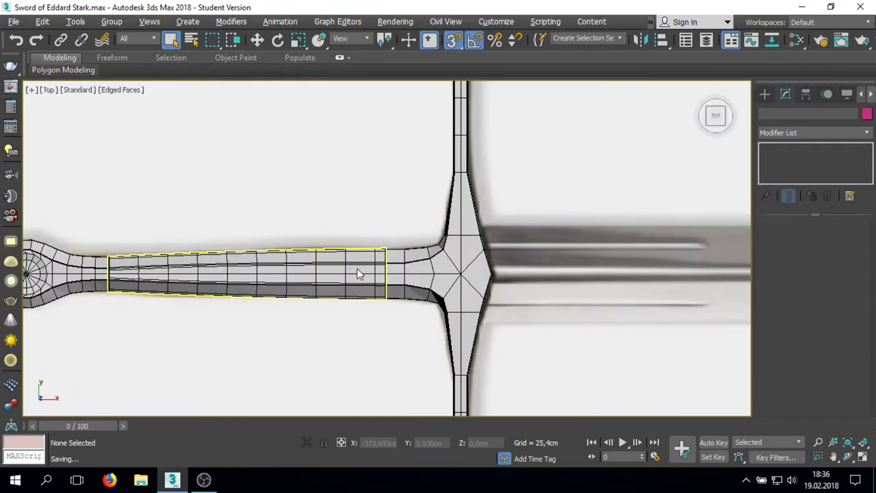
pyautogui.keyDown('alt'); pyautogui.moveTo(360, 272); pyautogui.dragTo(410, 243, button='middle'); pyautogui.keyUp('alt')
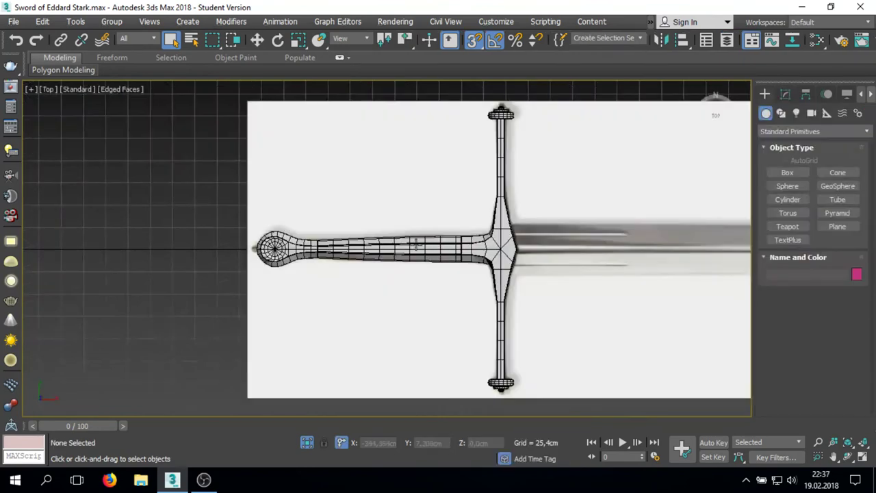
# - Draw a see-through plane covering the blade in the reference image
pyautogui.scroll(2, 296, 246)
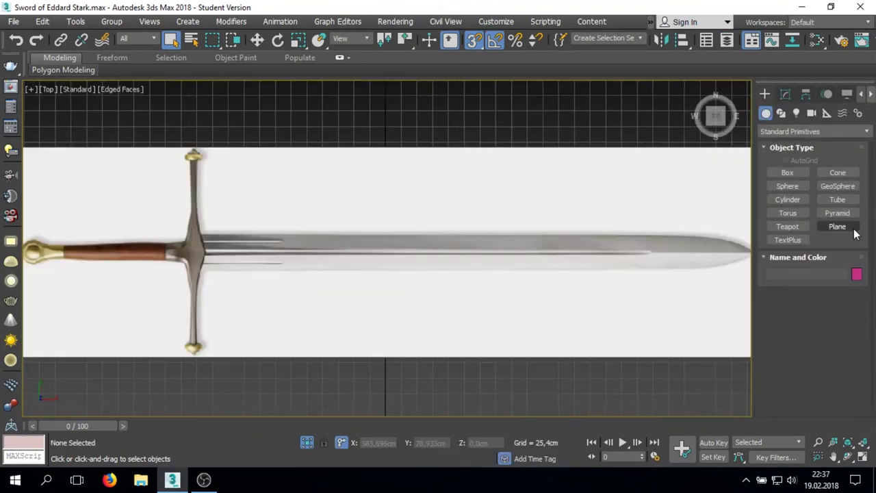
pyautogui.click(838, 226)
pyautogui.moveTo(195, 239)
pyautogui.mouseDown()
pyautogui.moveTo(368, 248)
pyautogui.moveTo(415, 279)
pyautogui.mouseUp()
pyautogui.scroll(-5, 367, 248)
pyautogui.scroll(5, 368, 248)
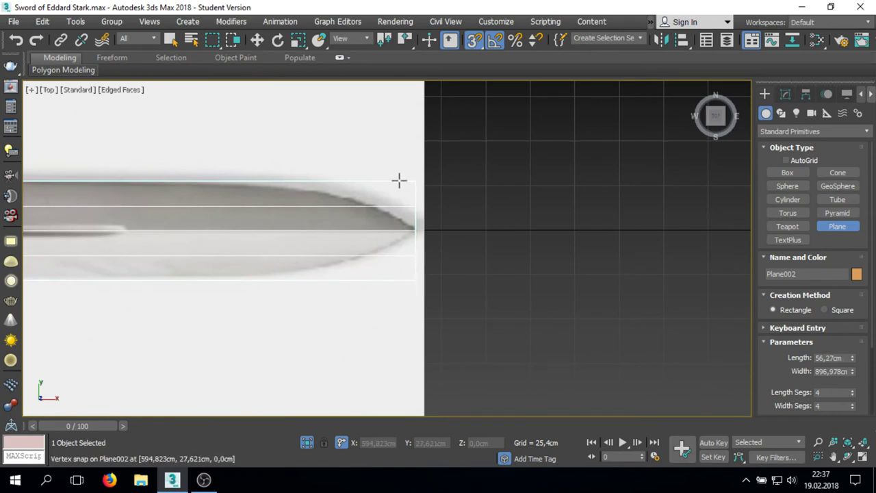
pyautogui.scroll(-1, 379, 202)
pyautogui.scroll(1, 379, 201)
pyautogui.press('w')
pyautogui.hotkey('alt', 'x')
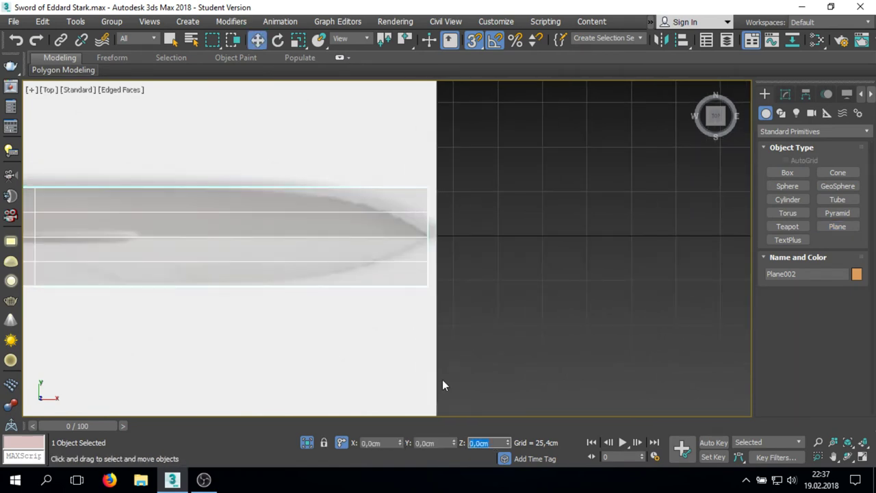
pyautogui.click(785, 94)
pyautogui.press('Tab')
# - Reduce the plane's width segments and convert it to an Editable Poly
pyautogui.click(853, 292)
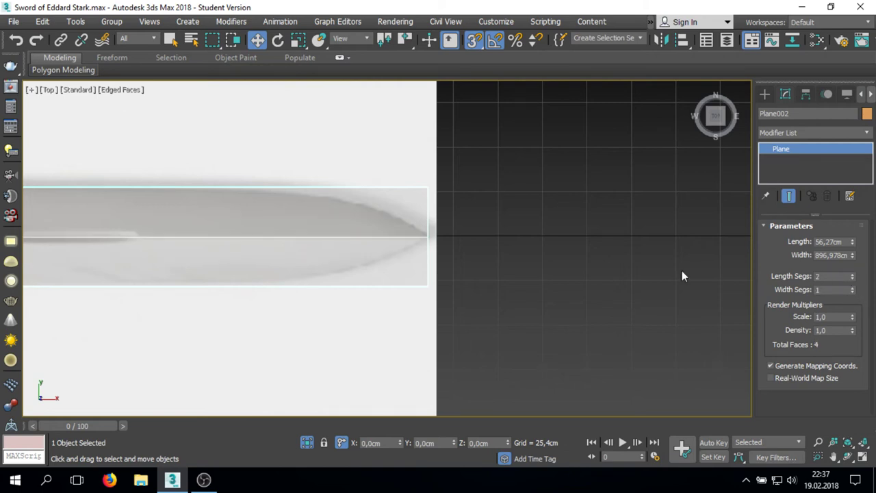
pyautogui.click(681, 271)
pyautogui.click(596, 249)
pyautogui.press('q')
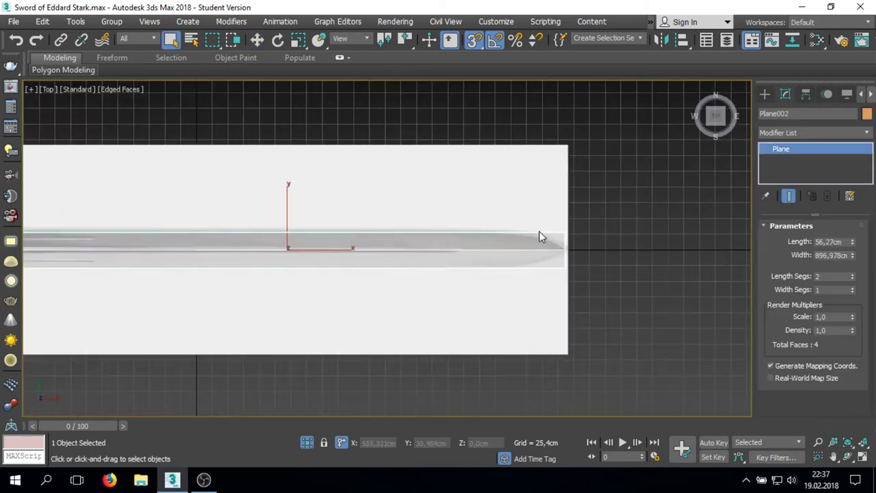
pyautogui.rightClick(437, 168)
pyautogui.click(612, 303)
# - In the Right view, raise the plane's two middle vertices into a peak
pyautogui.scroll(-3, 420, 260)
pyautogui.moveTo(420, 260)
pyautogui.keyDown('alt'); pyautogui.mouseDown(button='middle')
pyautogui.moveTo(438, 230)
pyautogui.moveTo(443, 281)
pyautogui.mouseUp(button='middle'); pyautogui.keyUp('alt')
pyautogui.scroll(3, 444, 280)
pyautogui.press('w')
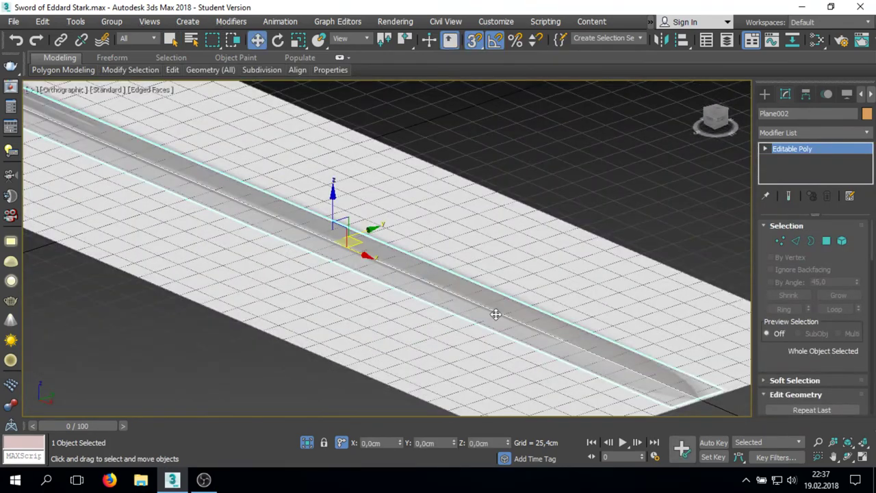
pyautogui.click(724, 122)
pyautogui.press('1')
pyautogui.moveTo(354, 190); pyautogui.dragTo(434, 306)
pyautogui.moveTo(390, 205); pyautogui.dragTo(397, 147)
# - Unhide all sword parts and lower the peak vertices slightly, then turn snapping off
pyautogui.rightClick(366, 268)
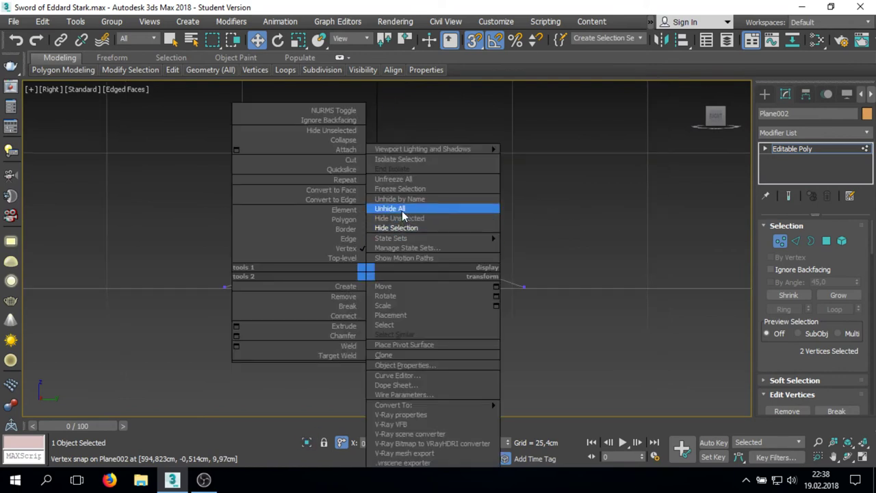
pyautogui.click(401, 211)
pyautogui.moveTo(377, 159); pyautogui.dragTo(377, 174)
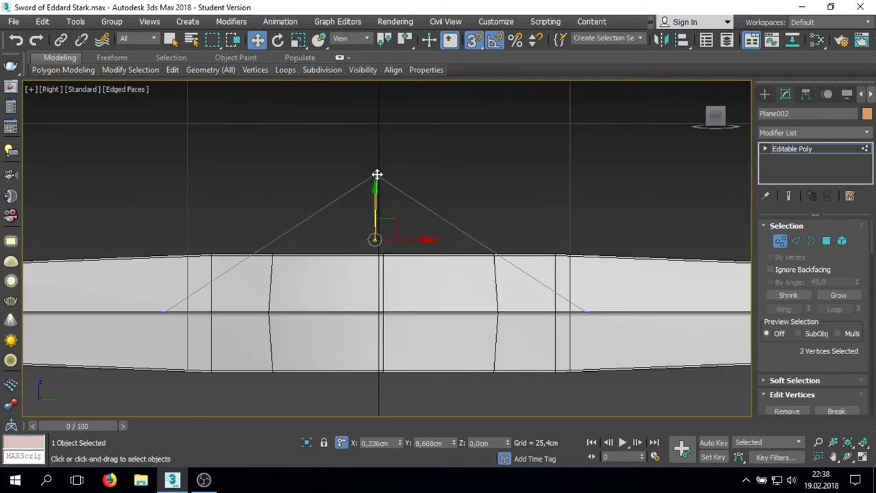
pyautogui.scroll(-3, 811, 308)
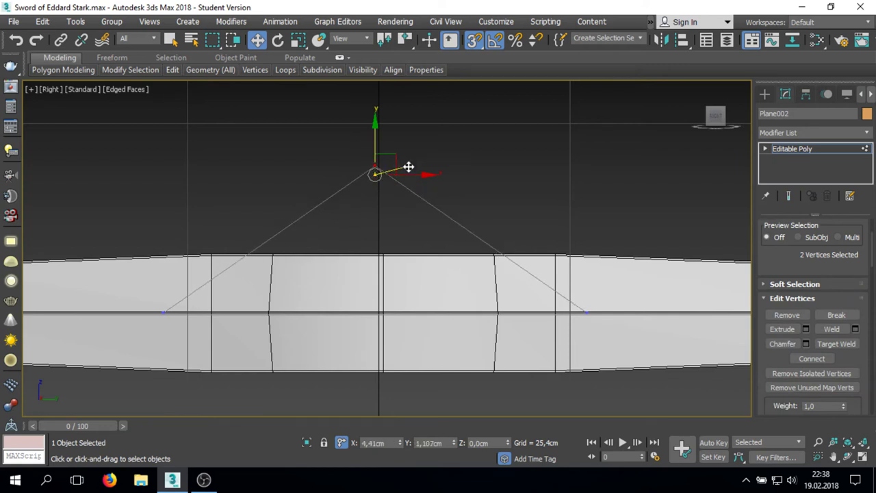
pyautogui.moveTo(419, 171); pyautogui.dragTo(532, 180)
pyautogui.press('s')
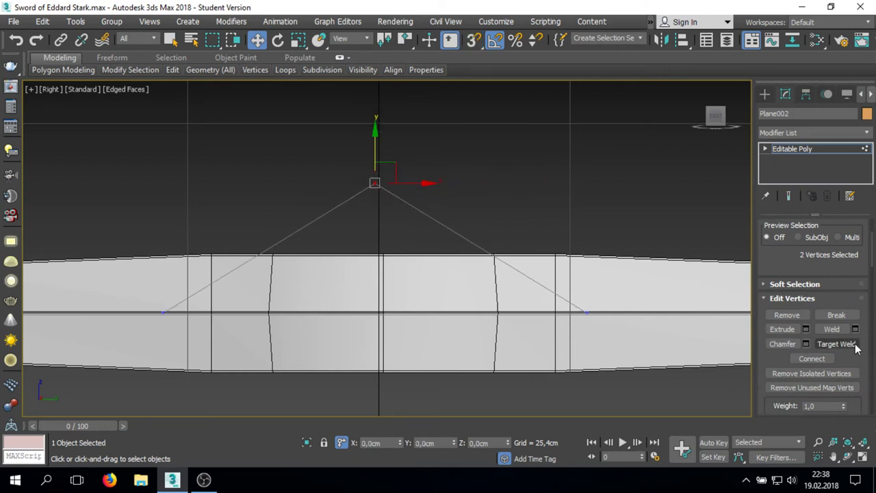
# - Chamfer the two sloped peak edges with 5 segments into a rounded profile
pyautogui.press('2')
pyautogui.moveTo(476, 211); pyautogui.dragTo(216, 185)
pyautogui.moveTo(470, 159); pyautogui.dragTo(336, 216)
pyautogui.click(806, 359)
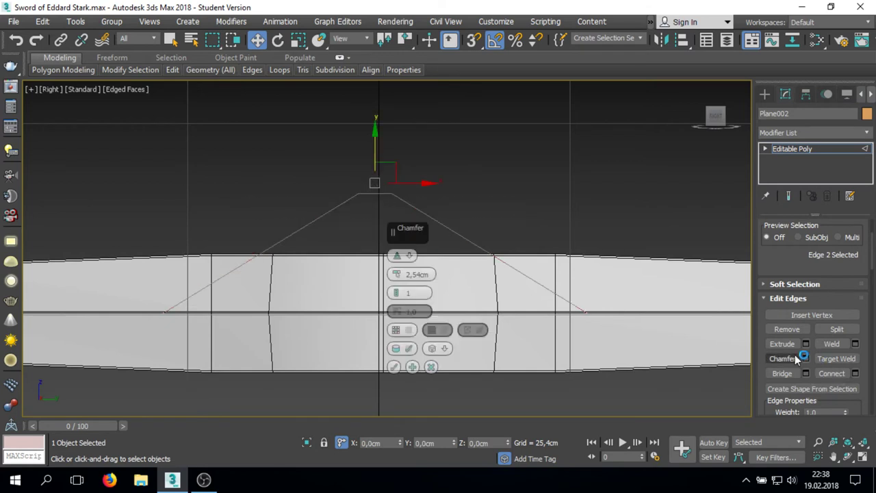
pyautogui.moveTo(395, 293); pyautogui.dragTo(378, 152)
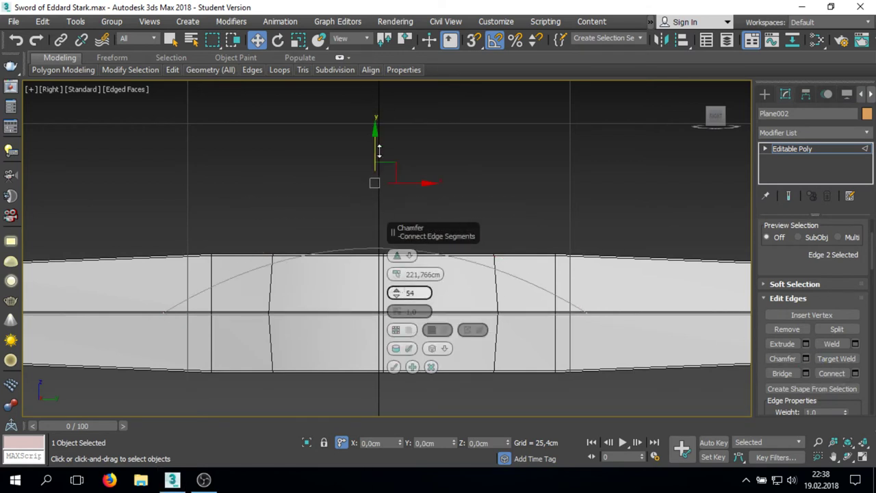
pyautogui.moveTo(393, 274); pyautogui.dragTo(395, 280)
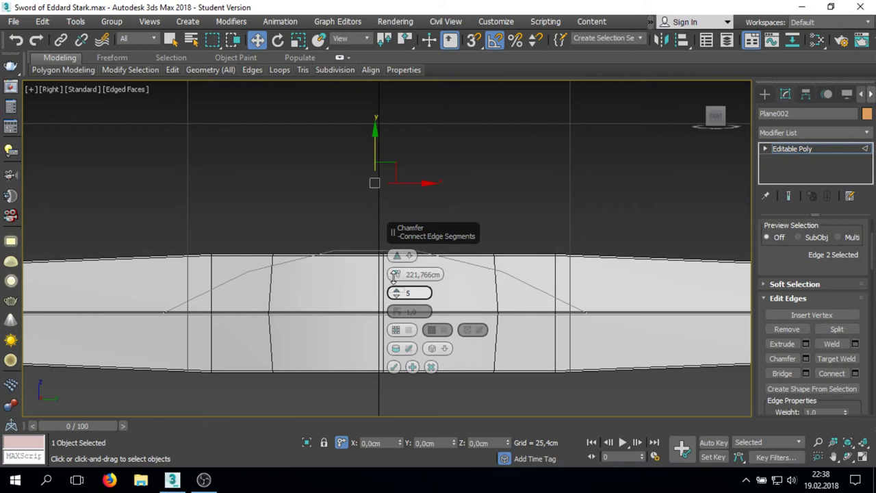
pyautogui.click(394, 367)
# - In Top view, connect the blade's lengthwise edges with 23 evenly spaced cross edges
pyautogui.press('t')
pyautogui.press('z')
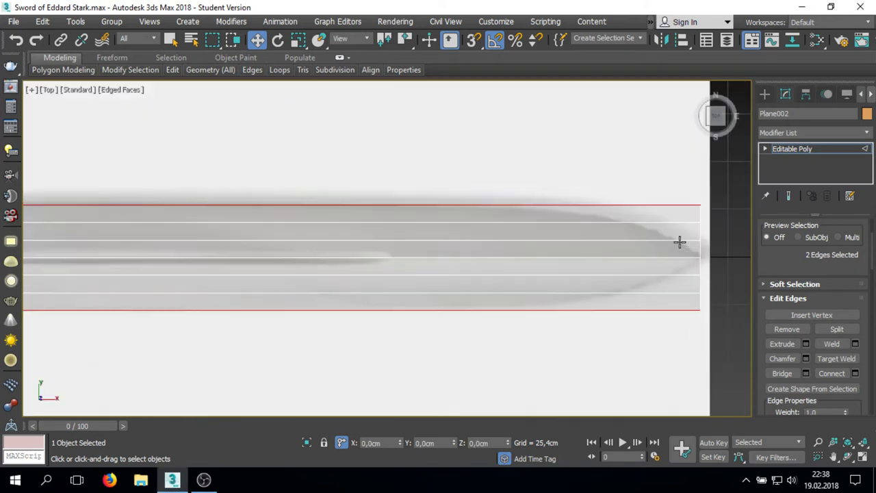
pyautogui.scroll(-3, 612, 252)
pyautogui.press('2')
pyautogui.press('2')
pyautogui.moveTo(537, 319); pyautogui.dragTo(401, 278)
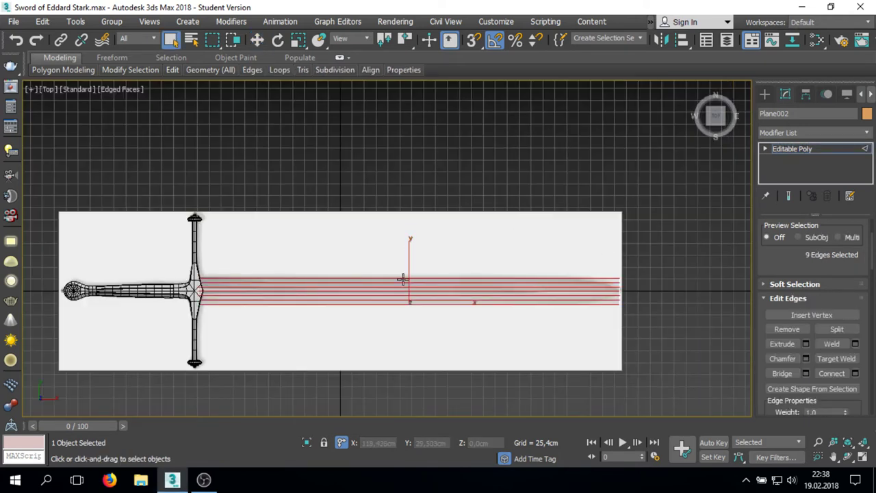
pyautogui.press('z')
pyautogui.click(855, 373)
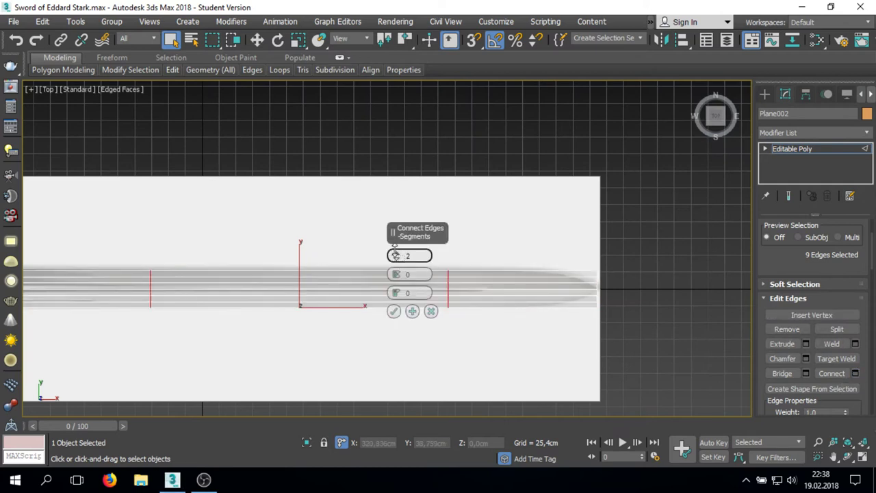
pyautogui.moveTo(398, 213); pyautogui.dragTo(416, 178)
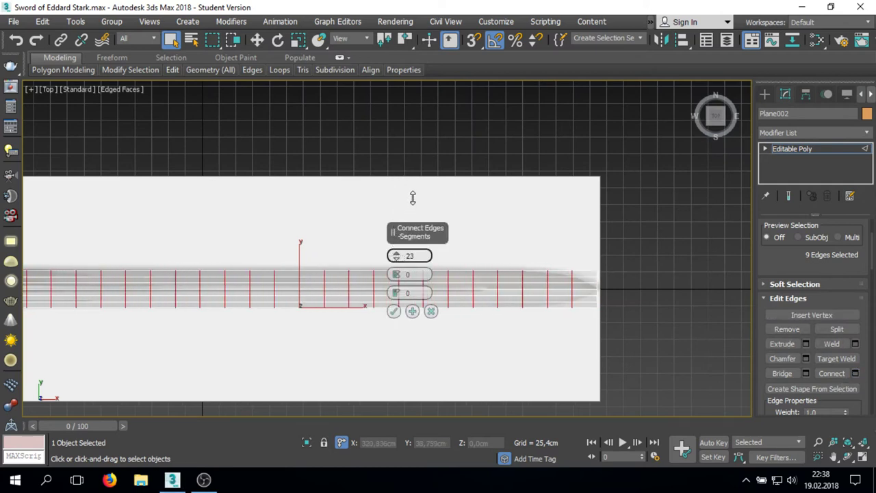
pyautogui.click(394, 311)
pyautogui.scroll(-5, 612, 280)
pyautogui.scroll(3, 612, 287)
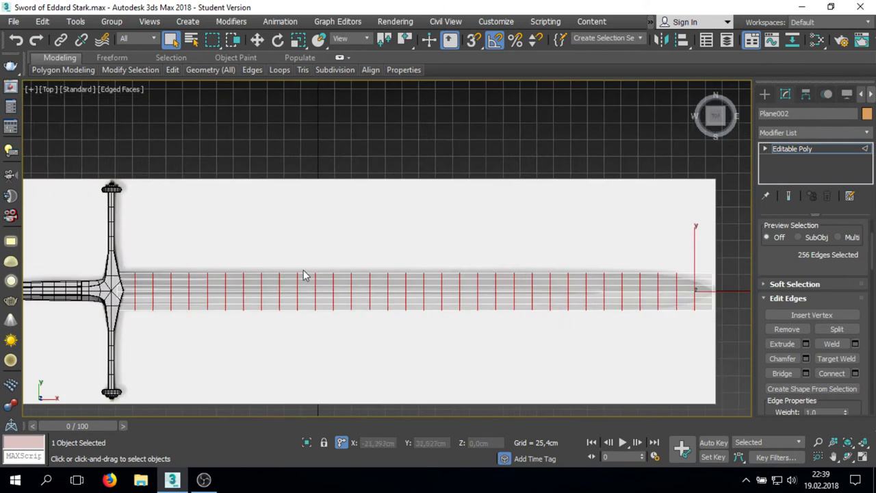
pyautogui.scroll(3, 613, 299)
# - Weld all the blade's vertices together and switch to Polygon level
pyautogui.press('4')
pyautogui.press('1')
pyautogui.click(824, 329)
pyautogui.press('1')
pyautogui.press('4')
pyautogui.moveTo(542, 278)
pyautogui.mouseDown()
pyautogui.moveTo(415, 223)
pyautogui.moveTo(429, 194)
pyautogui.mouseUp()
pyautogui.click(507, 198)
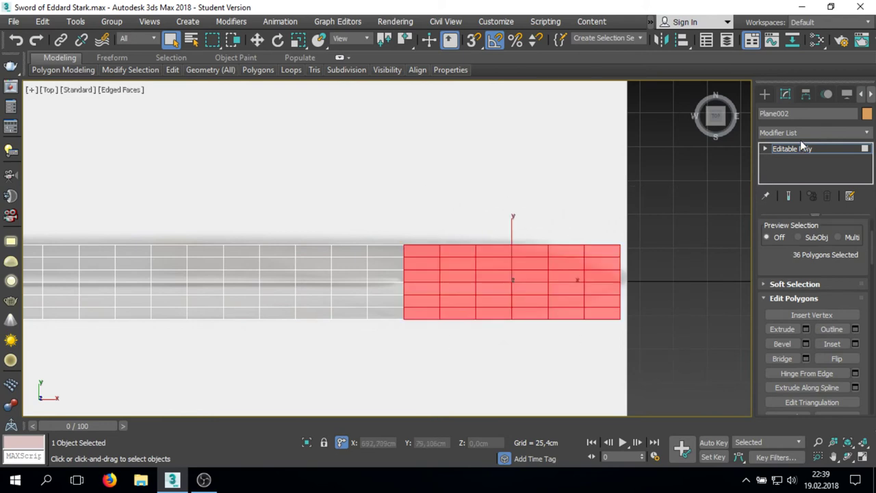
# - Add an FFD 3x3x3 lattice and push its middle control points toward the tip
pyautogui.click(800, 133)
pyautogui.write('ffd')
pyautogui.click(803, 156)
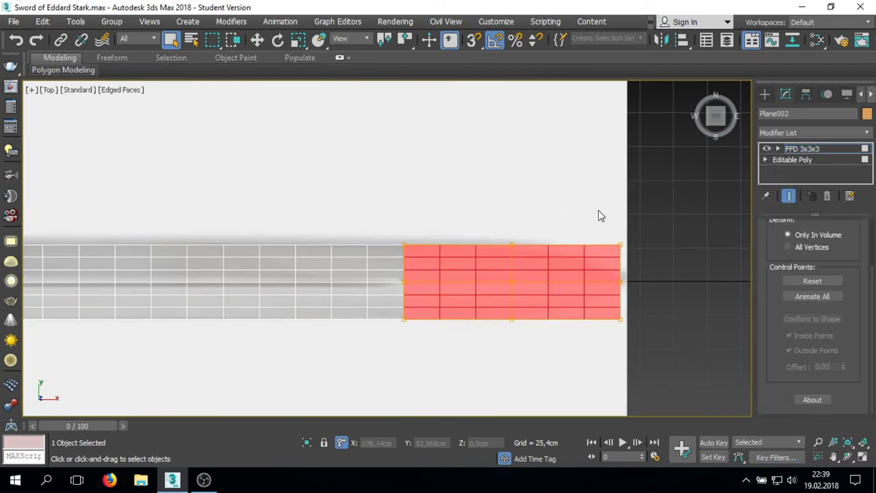
pyautogui.press('w')
pyautogui.moveTo(427, 161); pyautogui.dragTo(552, 360)
pyautogui.moveTo(548, 282); pyautogui.dragTo(620, 298)
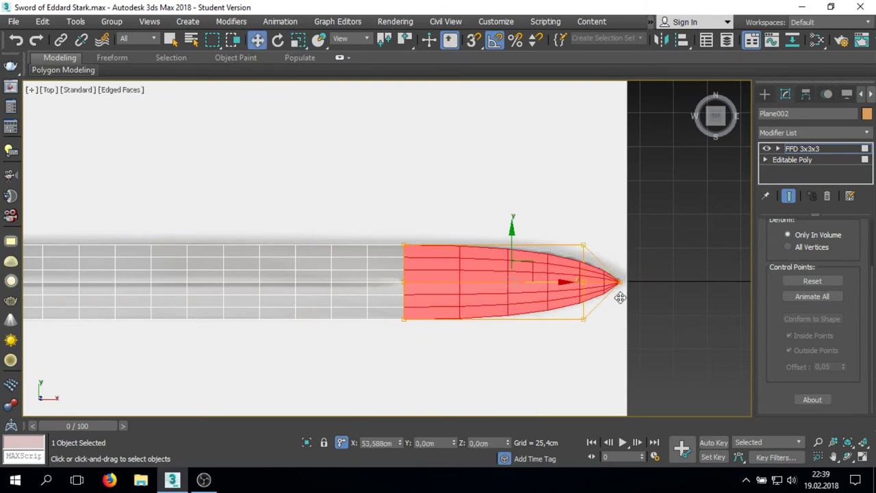
# - Scale the end lattice points thin and move the tip level with the blade edge
pyautogui.keyDown('alt'); pyautogui.moveTo(620, 298); pyautogui.dragTo(495, 275, button='middle'); pyautogui.keyUp('alt')
pyautogui.press('f')
pyautogui.scroll(-5, 504, 209)
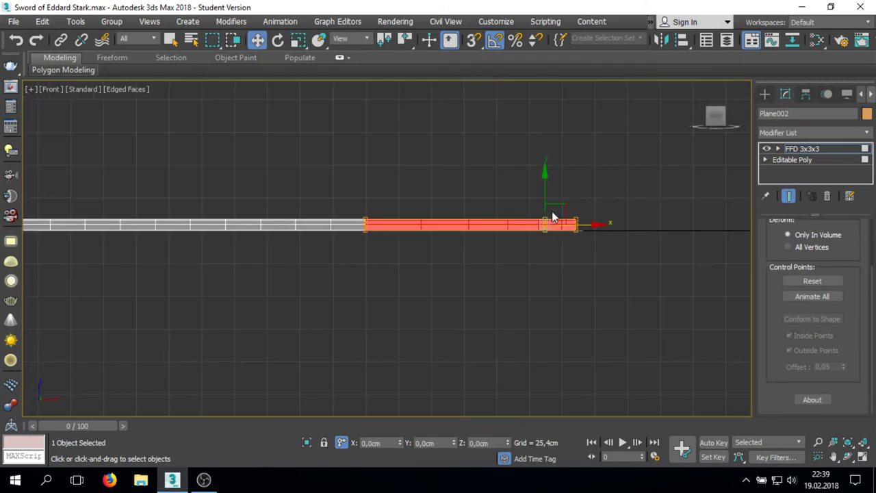
pyautogui.scroll(3, 559, 205)
pyautogui.scroll(2, 578, 205)
pyautogui.press('r')
pyautogui.moveTo(603, 259); pyautogui.dragTo(507, 199)
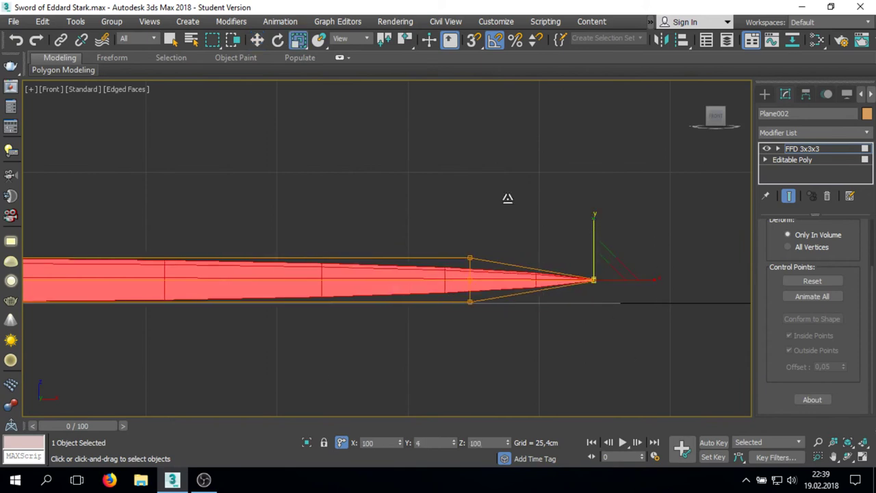
pyautogui.press('w')
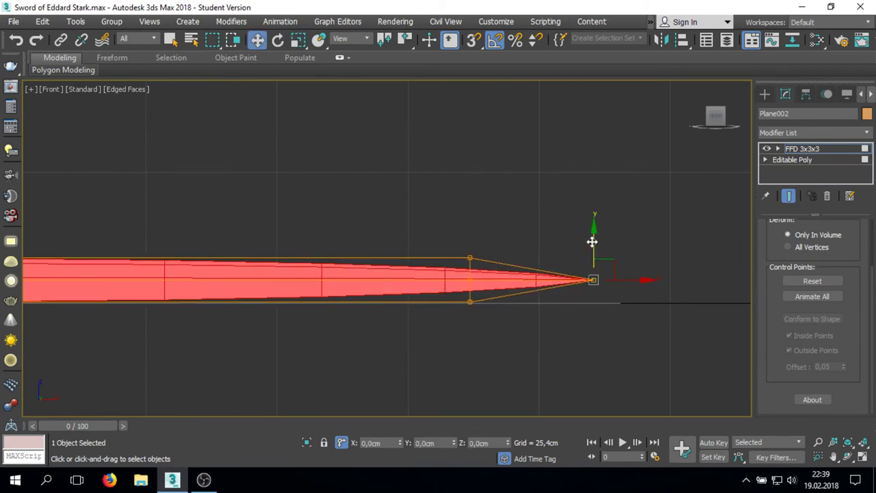
pyautogui.scroll(-3, 593, 242)
pyautogui.moveTo(593, 242); pyautogui.dragTo(251, 234)
pyautogui.press('s')
pyautogui.moveTo(427, 282)
pyautogui.keyDown('alt'); pyautogui.mouseDown(button='middle')
pyautogui.moveTo(387, 274)
pyautogui.moveTo(416, 245)
pyautogui.moveTo(384, 284)
pyautogui.mouseUp(button='middle'); pyautogui.keyUp('alt')
# - Convert the blade plane to an Editable Poly and view it from the top
pyautogui.press('q')
pyautogui.rightClick(503, 327)
pyautogui.click(725, 335)
pyautogui.press('1')
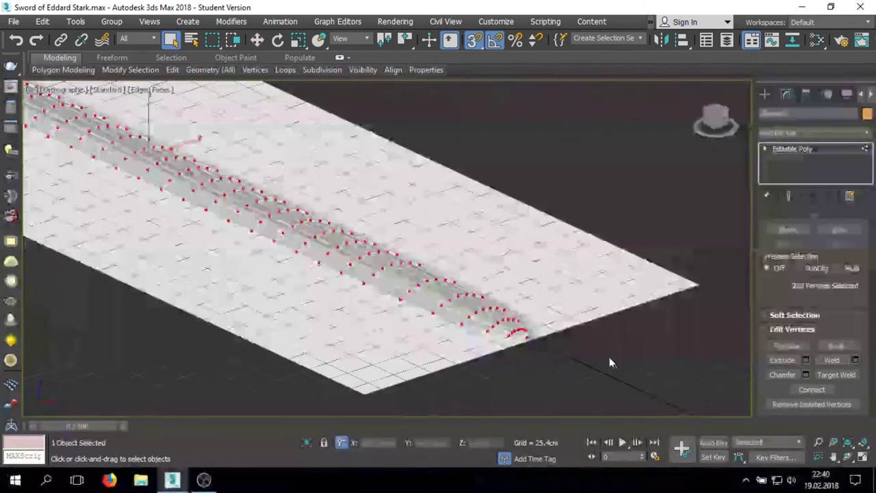
pyautogui.scroll(-2, 483, 280)
pyautogui.press('t')
pyautogui.press('2')
pyautogui.scroll(5, 516, 248)
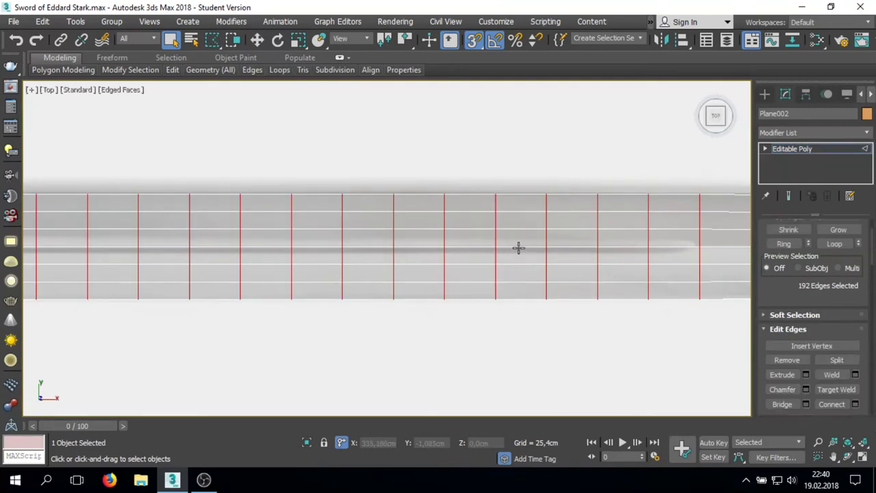
pyautogui.scroll(-2, 521, 248)
# - Chamfer the blade's centre lengthwise edge loop 4,0cm wide for the fuller
pyautogui.doubleClick(445, 246)
pyautogui.scroll(-2, 669, 301)
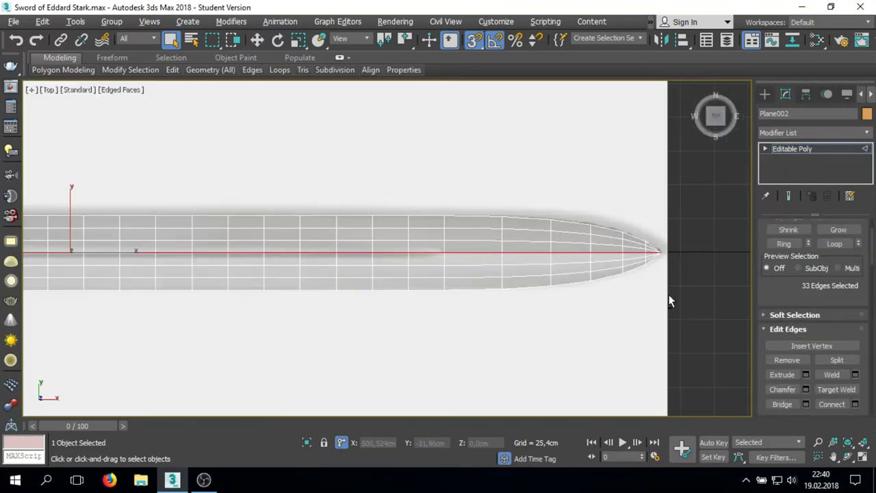
pyautogui.scroll(-2, 594, 210)
pyautogui.scroll(-2, 468, 209)
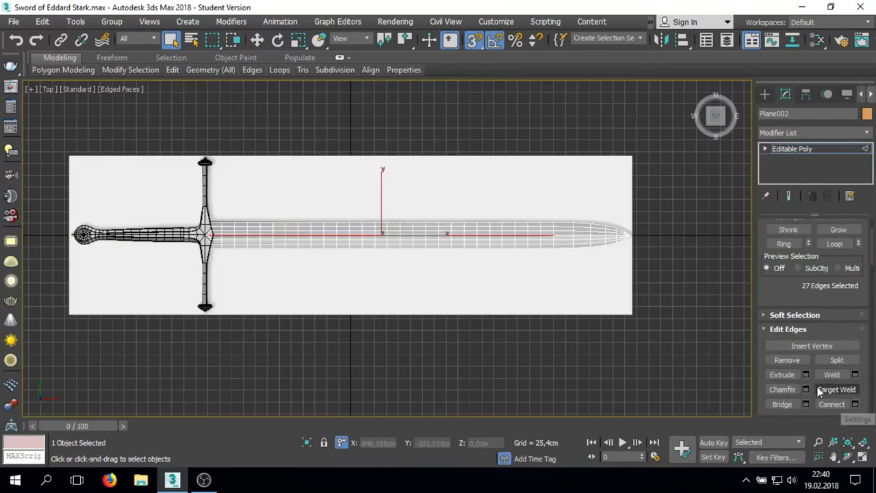
pyautogui.click(806, 389)
pyautogui.scroll(5, 534, 213)
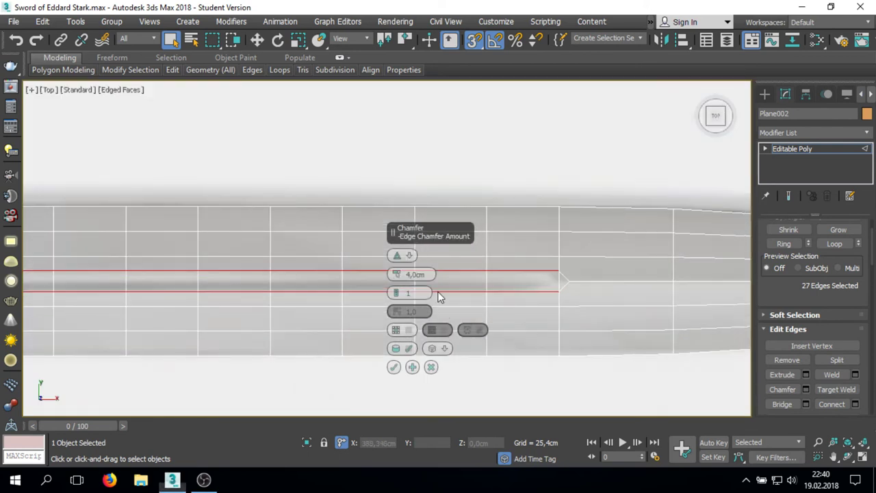
pyautogui.click(394, 367)
pyautogui.scroll(1, 521, 245)
# - Connect the blade's cross-edge ring to add a new lengthwise edge loop
pyautogui.click(521, 245)
pyautogui.hotkey('alt', 'r')
pyautogui.click(832, 404)
pyautogui.scroll(2, 524, 269)
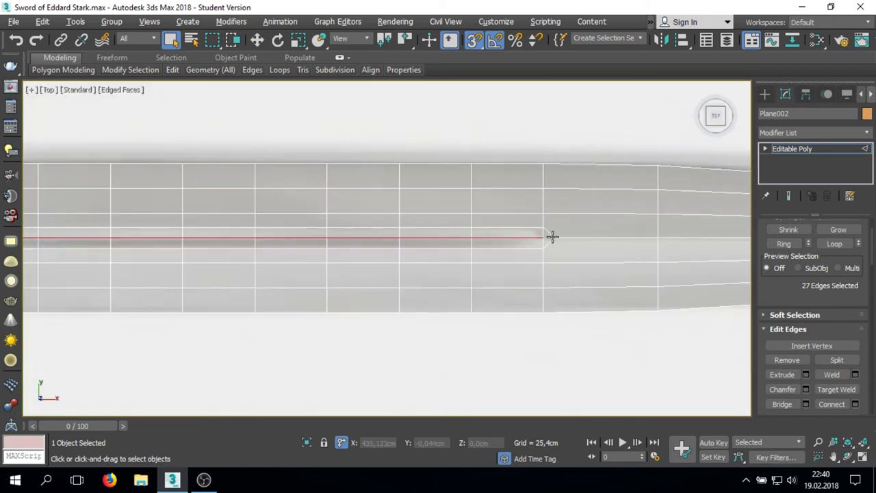
pyautogui.press('1')
pyautogui.scroll(-5, 527, 229)
pyautogui.scroll(5, 491, 244)
pyautogui.scroll(1, 502, 215)
pyautogui.press('1')
pyautogui.press('2')
# - Connect the edge ring near the guard to add another lengthwise edge
pyautogui.click(538, 220)
pyautogui.hotkey('alt', 'r')
pyautogui.scroll(-4, 471, 216)
pyautogui.scroll(5, 536, 222)
pyautogui.scroll(-1, 364, 231)
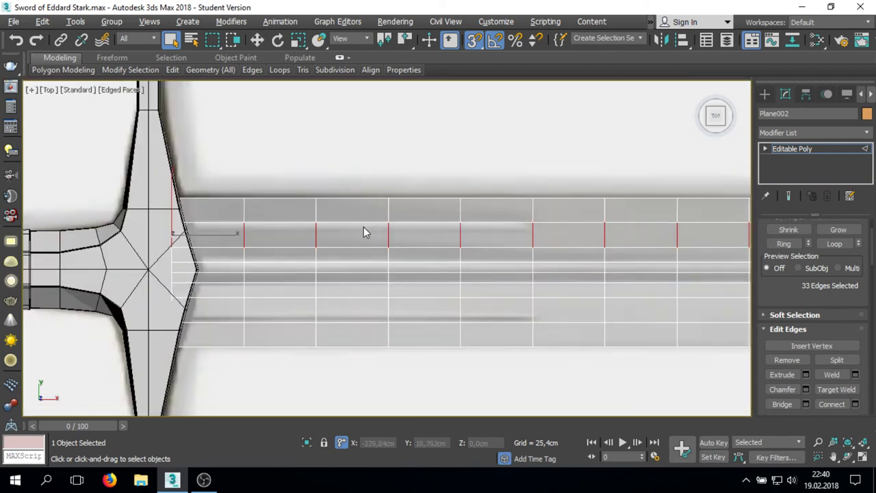
pyautogui.scroll(-4, 363, 231)
pyautogui.scroll(3, 655, 237)
pyautogui.click(855, 404)
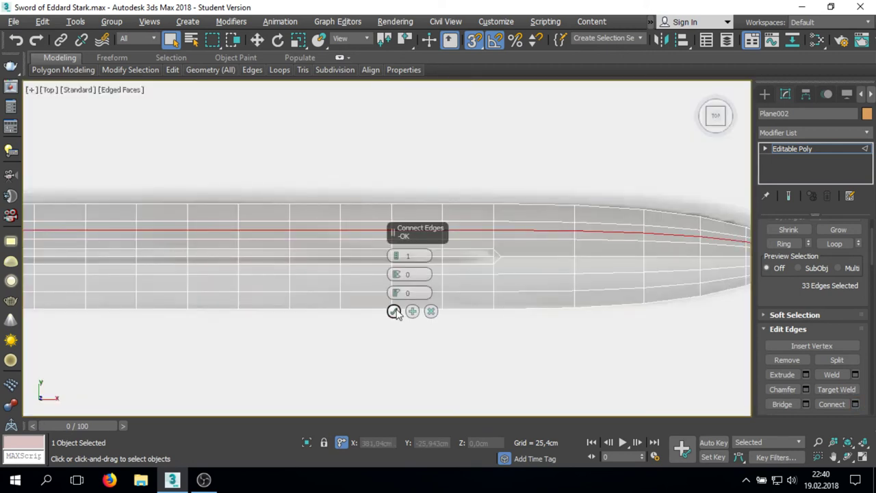
pyautogui.scroll(2, 501, 265)
pyautogui.scroll(3, 500, 264)
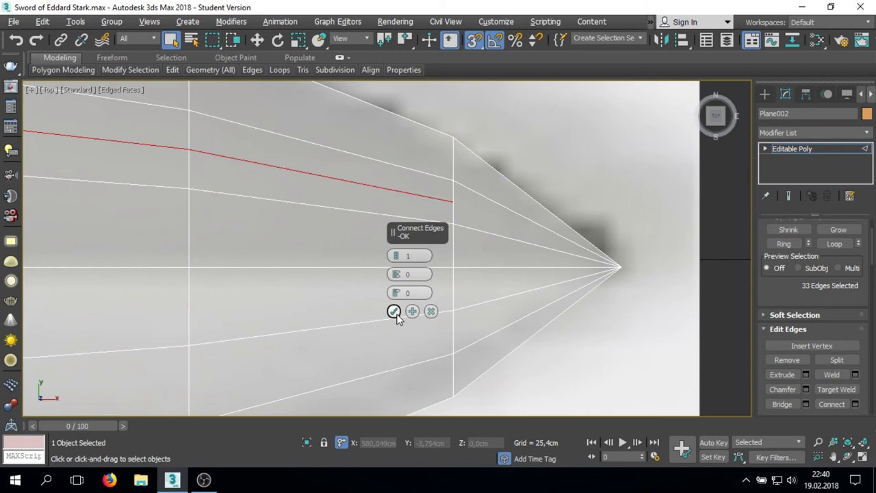
pyautogui.click(395, 312)
# - Select the new lengthwise loop near the tip and enable vertex snapping for cutting
pyautogui.click(454, 333)
pyautogui.hotkey('ctrl', 'z')
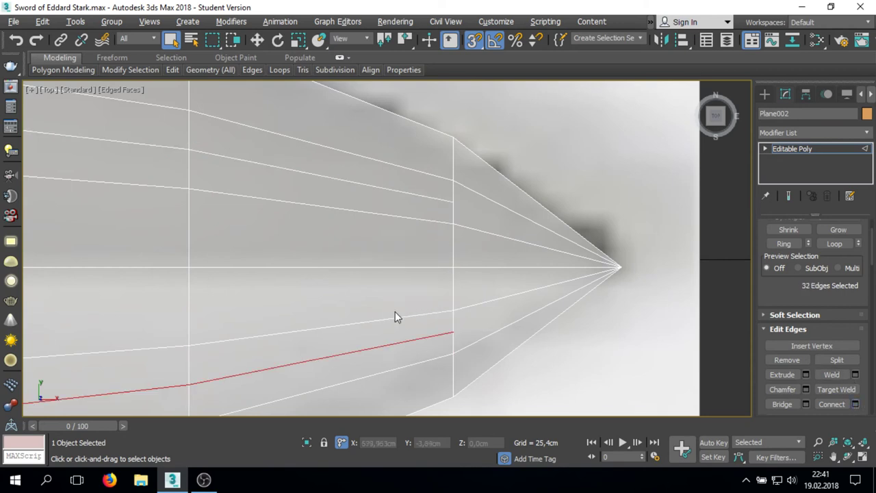
pyautogui.hotkey('alt', 'c')
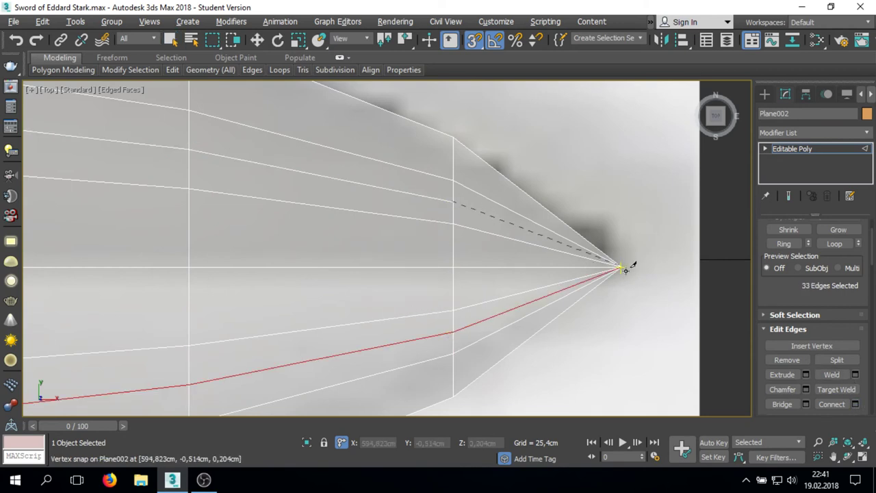
pyautogui.scroll(-3, 684, 266)
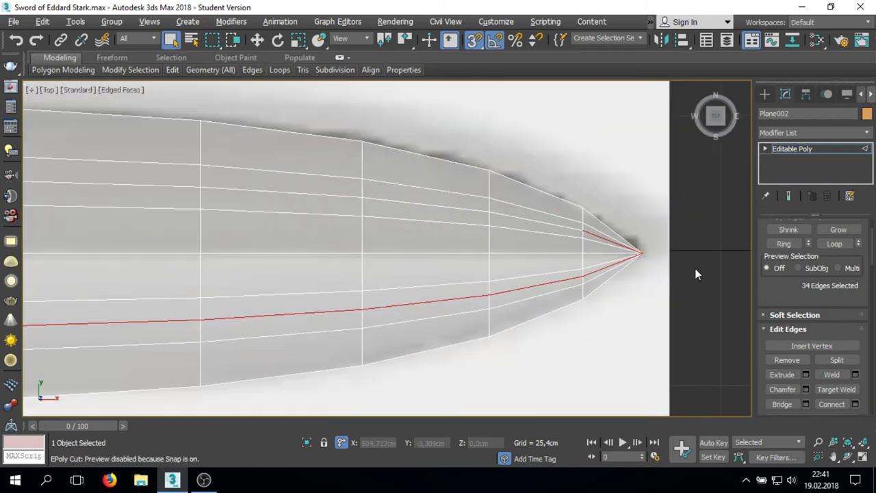
pyautogui.scroll(-3, 680, 259)
pyautogui.scroll(-3, 675, 235)
pyautogui.scroll(4, 431, 224)
# - Remove the row of stray short cut edges along the blade
pyautogui.scroll(-2, 431, 224)
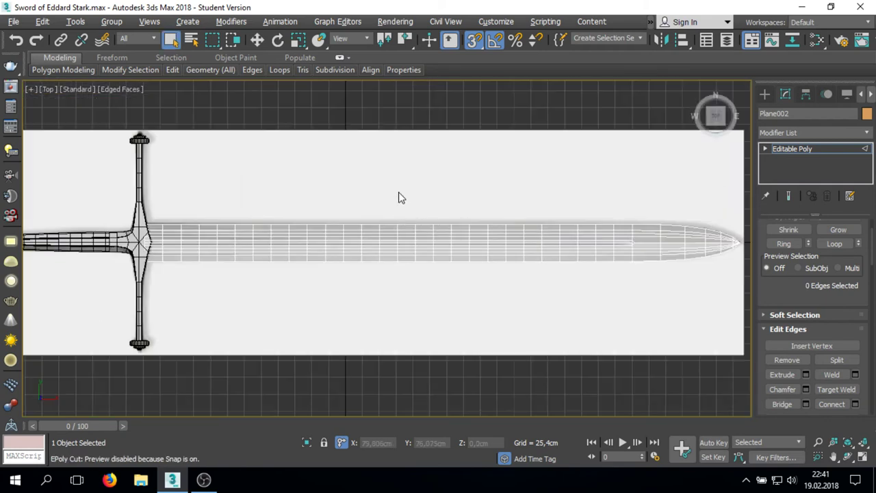
pyautogui.scroll(5, 176, 230)
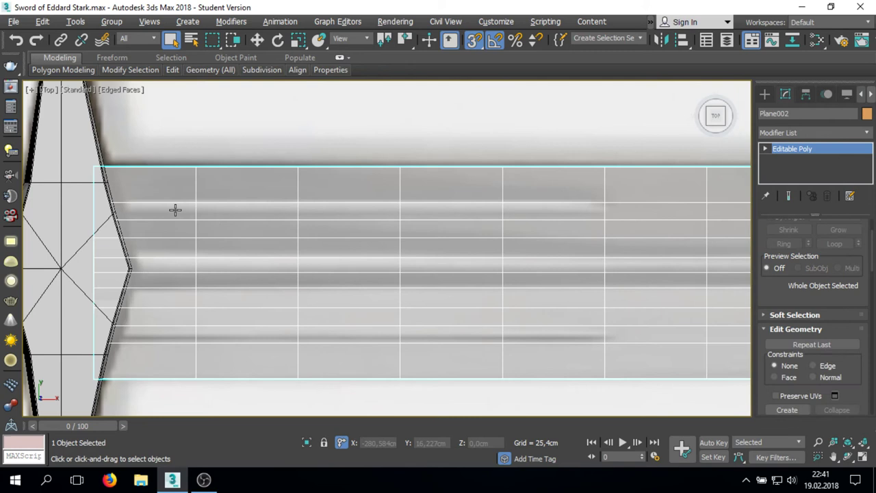
pyautogui.click(191, 212)
pyautogui.scroll(-2, 169, 211)
pyautogui.scroll(-1, 209, 215)
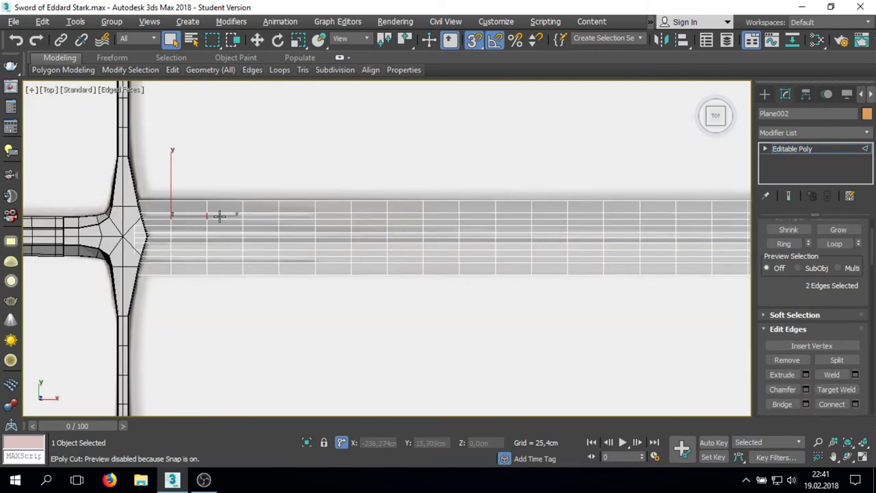
pyautogui.scroll(-2, 209, 216)
pyautogui.keyDown('shift'); pyautogui.click(190, 213); pyautogui.keyUp('shift')
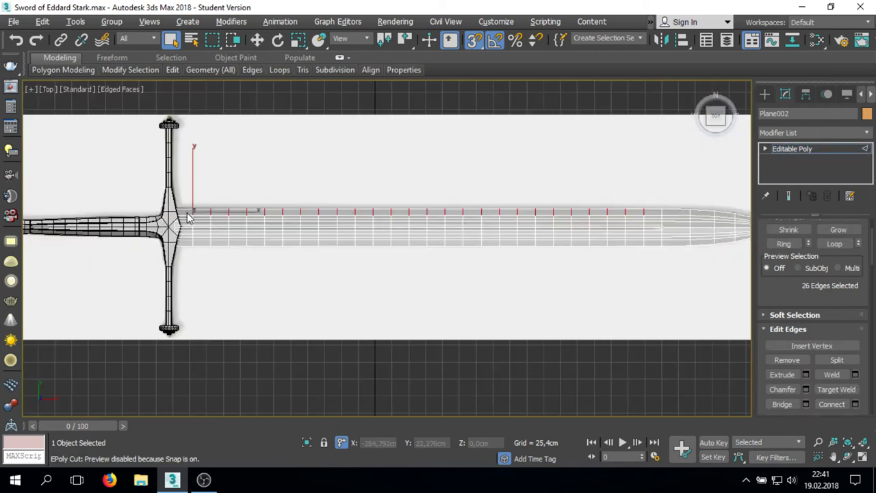
pyautogui.press('BackSpace')
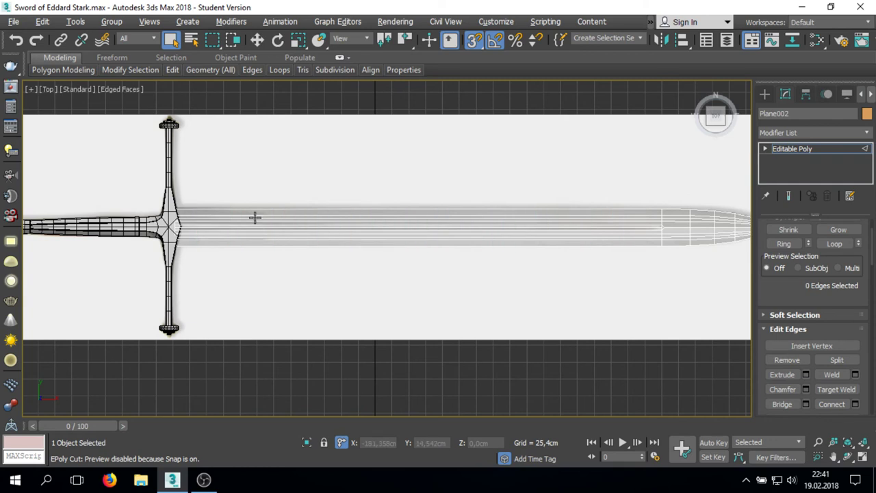
# - Connect the selected blade edges with a new cross edge slid to -21
pyautogui.scroll(3, 254, 217)
pyautogui.click(855, 404)
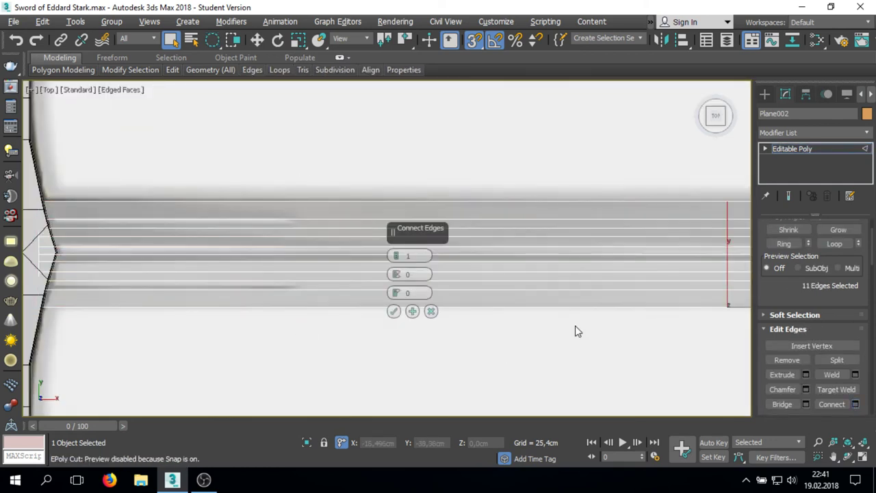
pyautogui.moveTo(395, 293); pyautogui.dragTo(398, 353)
pyautogui.click(394, 311)
pyautogui.scroll(3, 251, 294)
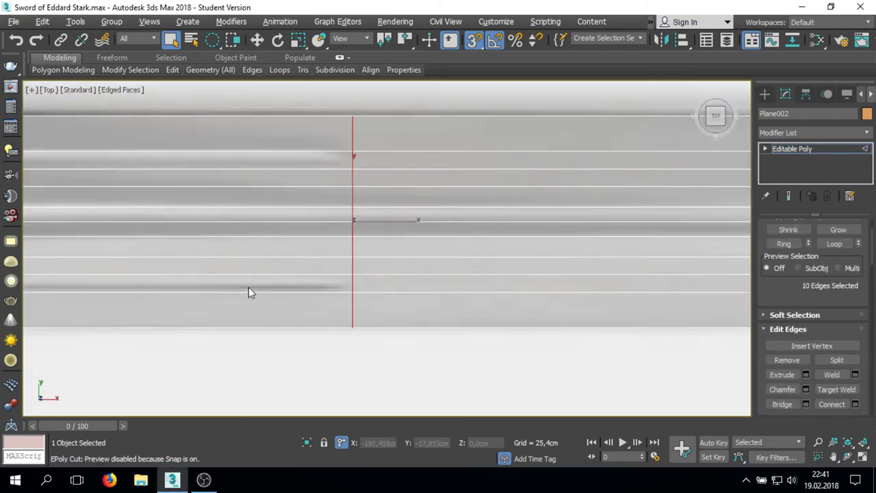
pyautogui.scroll(2, 336, 268)
# - Chamfer the fuller's lengthwise edges by 4,0cm
pyautogui.click(336, 269)
pyautogui.scroll(-2, 339, 265)
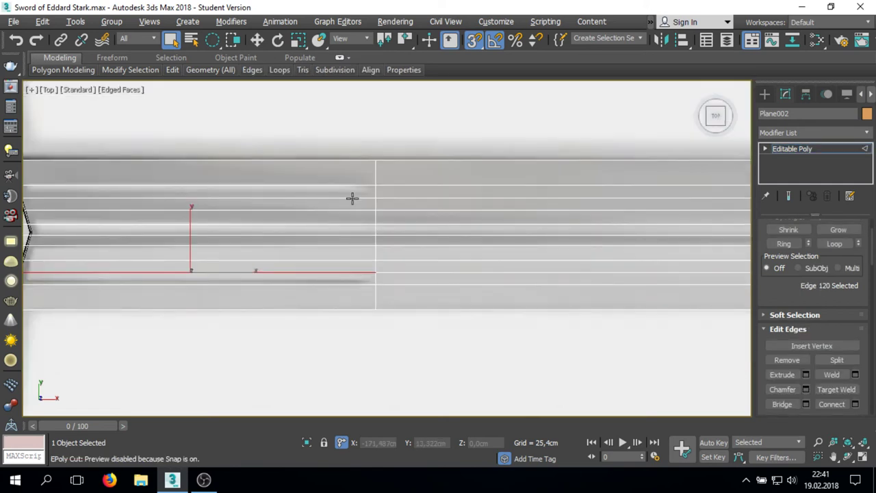
pyautogui.click(805, 389)
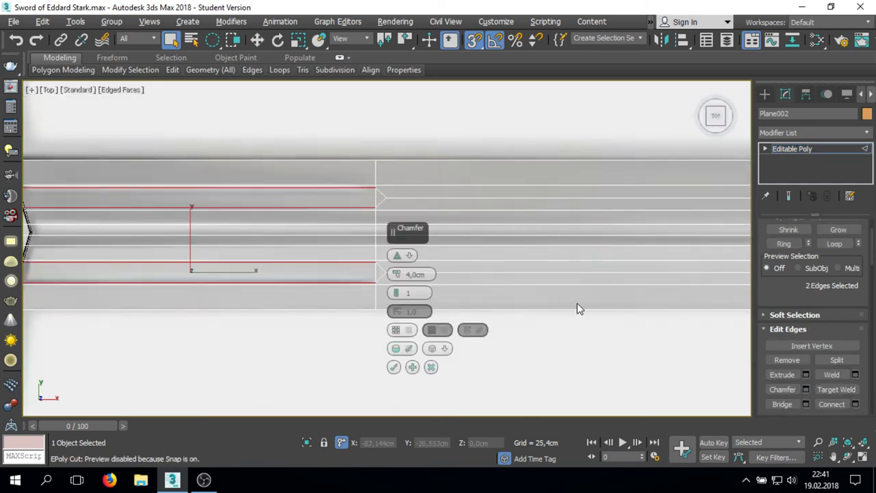
pyautogui.click(394, 368)
pyautogui.moveTo(346, 274)
pyautogui.keyDown('alt'); pyautogui.mouseDown(button='middle')
pyautogui.moveTo(464, 183)
pyautogui.moveTo(509, 182)
pyautogui.moveTo(336, 230)
pyautogui.mouseUp(button='middle'); pyautogui.keyUp('alt')
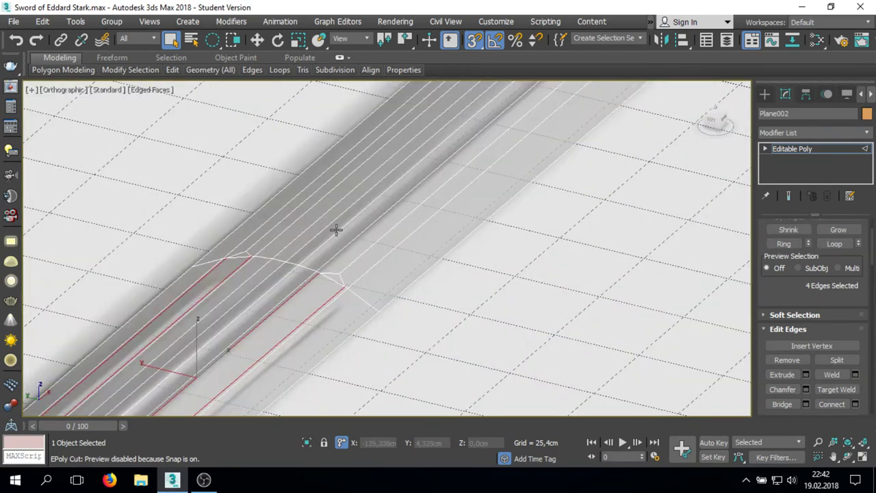
pyautogui.press('t')
# - Connect the edges at the fuller's end with new edges
pyautogui.click(377, 250)
pyautogui.press('f')
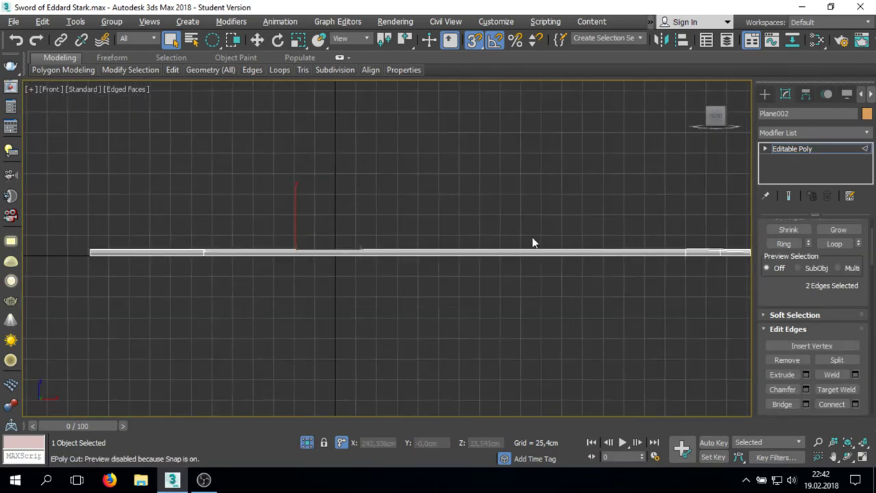
pyautogui.press('w')
pyautogui.scroll(4, 198, 221)
pyautogui.scroll(5, 225, 185)
pyautogui.moveTo(338, 236)
pyautogui.keyDown('alt'); pyautogui.mouseDown(button='middle')
pyautogui.moveTo(283, 229)
pyautogui.moveTo(430, 217)
pyautogui.moveTo(287, 284)
pyautogui.moveTo(177, 257)
pyautogui.moveTo(157, 225)
pyautogui.mouseUp(button='middle'); pyautogui.keyUp('alt')
pyautogui.scroll(5, 177, 257)
pyautogui.press('2')
pyautogui.press('2')
pyautogui.press('q')
pyautogui.click(161, 236)
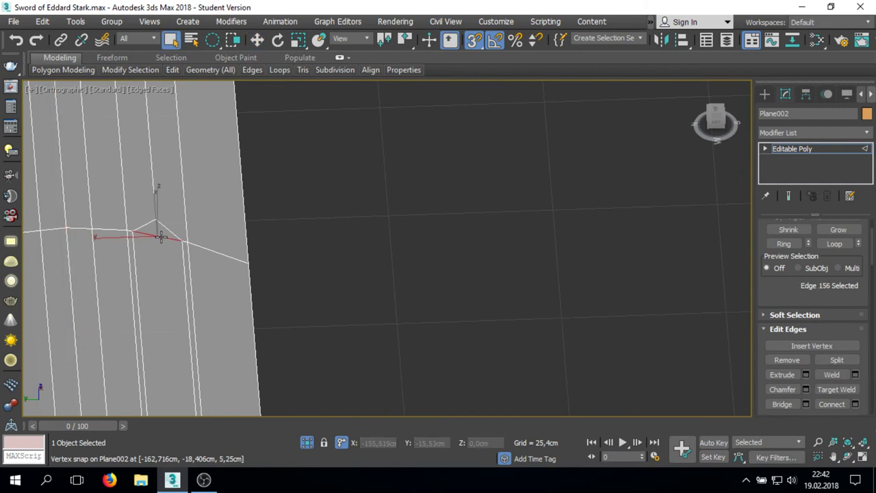
pyautogui.scroll(-3, 160, 237)
pyautogui.scroll(-3, 536, 370)
pyautogui.click(856, 404)
pyautogui.click(395, 309)
# - In Front view, move the fuller's tip vertices on X to form the diamond point
pyautogui.press('f')
pyautogui.moveTo(564, 254); pyautogui.dragTo(455, 243, button='middle')
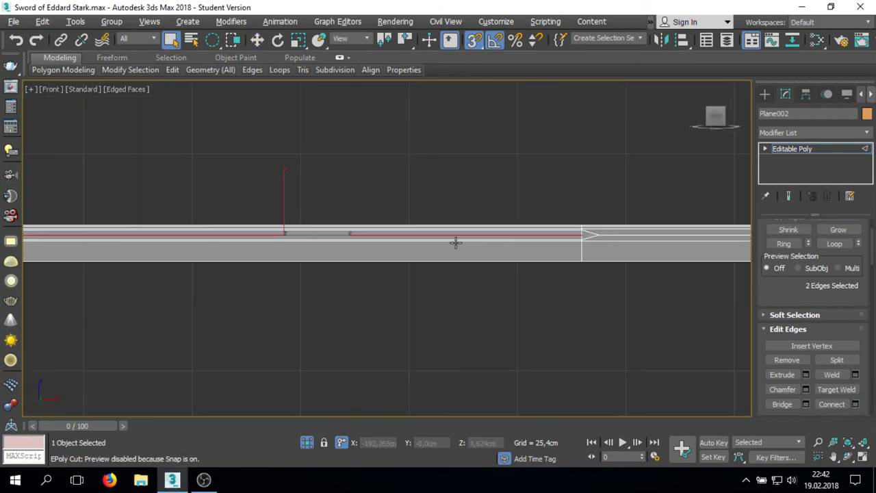
pyautogui.scroll(5, 590, 234)
pyautogui.press('1')
pyautogui.moveTo(534, 243); pyautogui.dragTo(561, 248)
pyautogui.press('w')
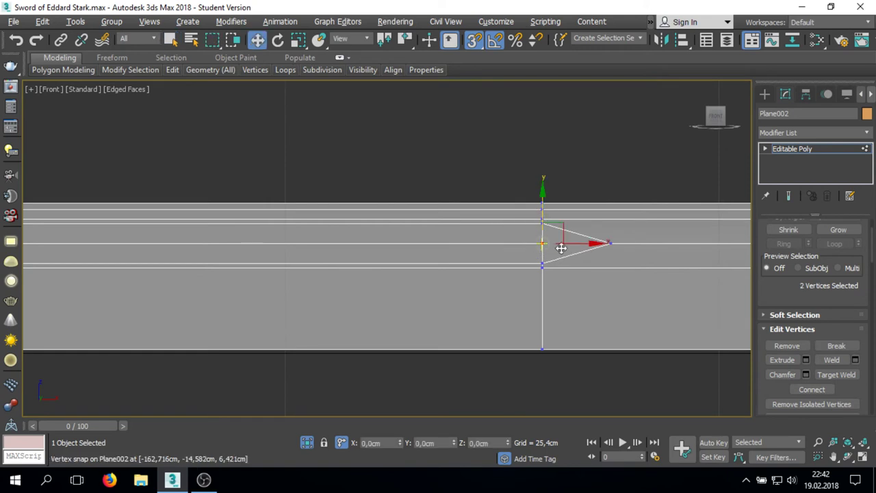
pyautogui.moveTo(500, 253); pyautogui.dragTo(542, 253)
pyautogui.press('Return')
pyautogui.hotkey('alt', 'c')
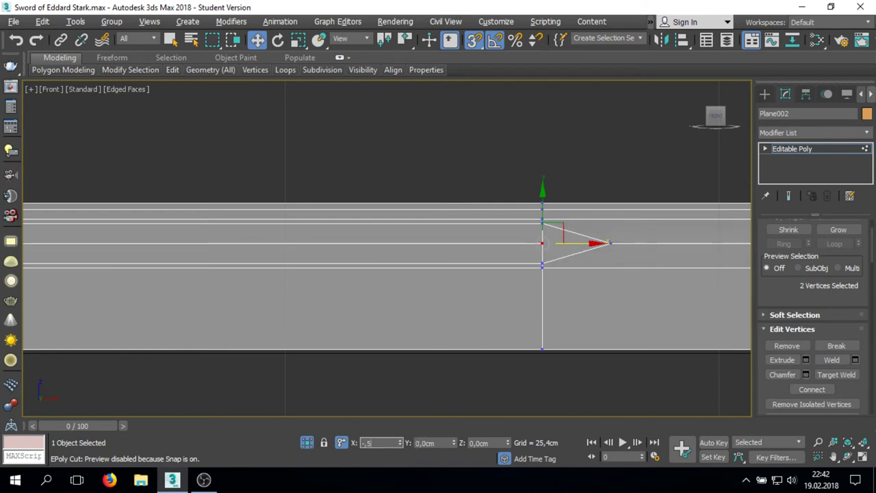
pyautogui.press('Return')
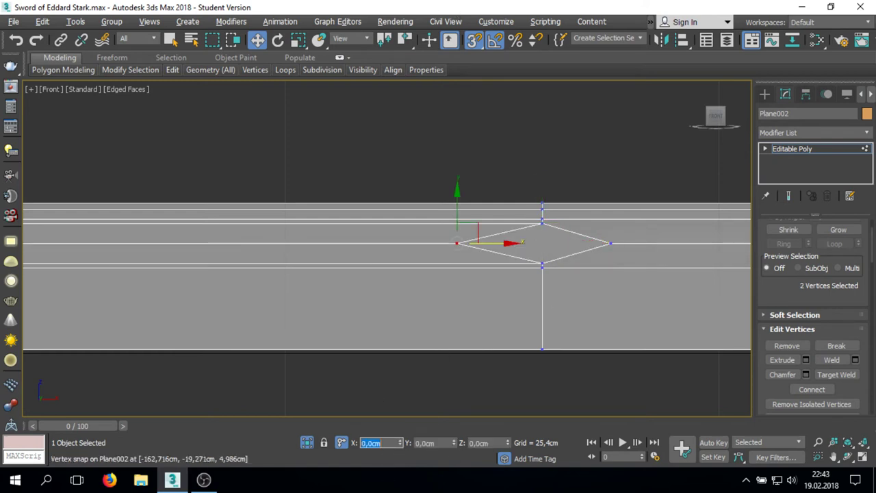
pyautogui.press('Return')
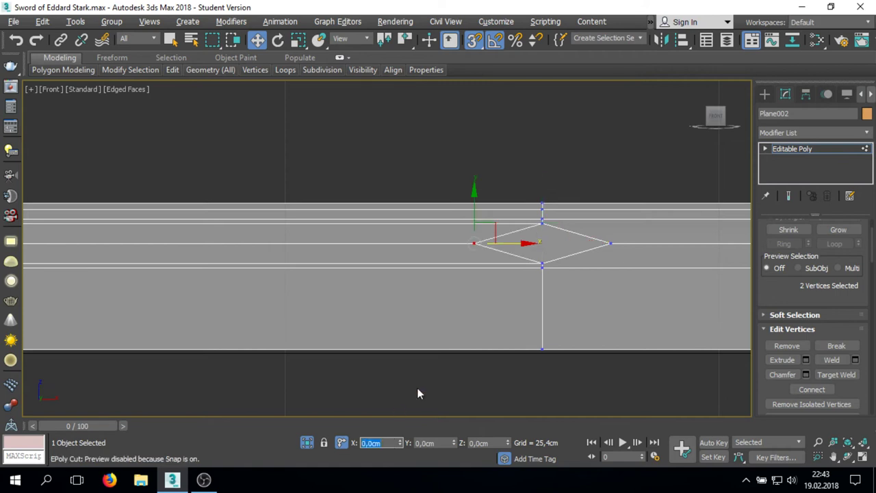
pyautogui.click(416, 387)
# - Offset another diamond vertex by -100 on X
pyautogui.scroll(-3, 332, 304)
pyautogui.scroll(3, 360, 305)
pyautogui.keyDown('alt'); pyautogui.moveTo(457, 313); pyautogui.dragTo(424, 282, button='middle'); pyautogui.keyUp('alt')
pyautogui.moveTo(438, 286); pyautogui.dragTo(484, 312)
pyautogui.keyDown('alt'); pyautogui.moveTo(415, 301); pyautogui.dragTo(448, 347, button='middle'); pyautogui.keyUp('alt')
pyautogui.click(373, 443)
pyautogui.write('-100')
pyautogui.press('Return')
# - Select the long lengthwise edges beside the diamond end of the blade in Top view
pyautogui.press('2')
pyautogui.press('q')
pyautogui.click(227, 310)
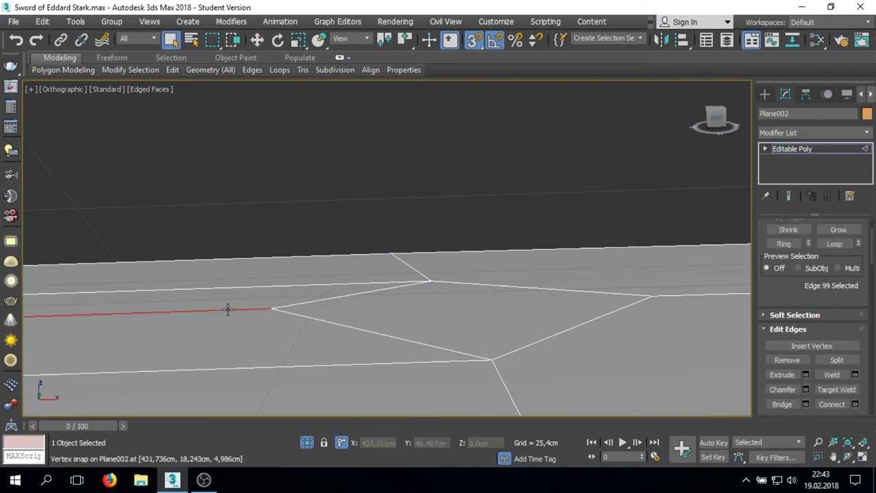
pyautogui.press('t')
pyautogui.hotkey('alt', 'c')
pyautogui.scroll(-3, 283, 239)
pyautogui.scroll(4, 428, 237)
pyautogui.keyDown('ctrl'); pyautogui.click(434, 295); pyautogui.keyUp('ctrl')
pyautogui.keyDown('ctrl'); pyautogui.click(417, 182); pyautogui.keyUp('ctrl')
pyautogui.press('f')
pyautogui.scroll(2, 238, 228)
pyautogui.scroll(-2, 238, 228)
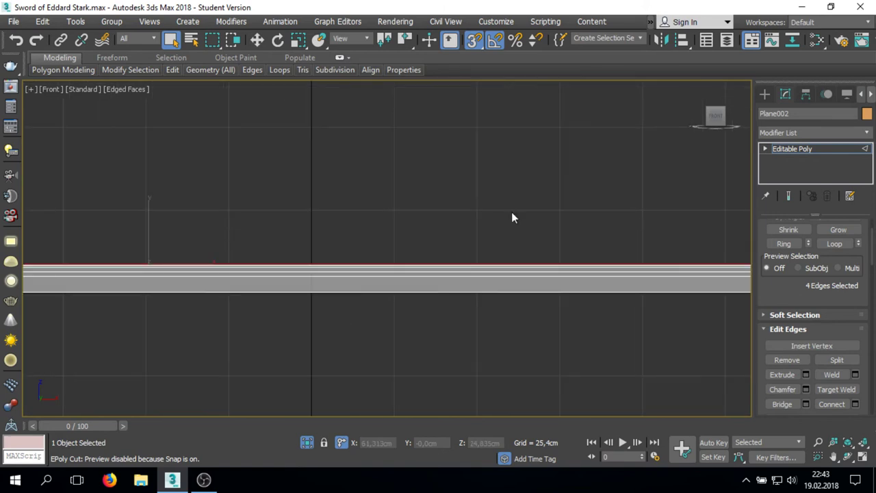
pyautogui.scroll(-2, 512, 215)
# - Reselect only the blade's upper edges, checking them in Front and Top views
pyautogui.click(391, 210)
pyautogui.scroll(4, 387, 315)
pyautogui.click(388, 315)
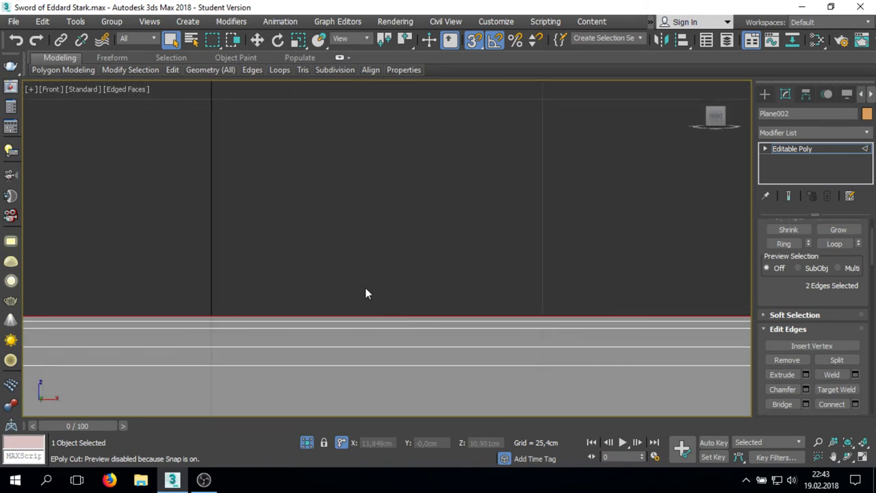
pyautogui.press('t')
pyautogui.scroll(3, 674, 252)
pyautogui.keyDown('ctrl'); pyautogui.click(674, 252); pyautogui.keyUp('ctrl')
pyautogui.press('f')
pyautogui.scroll(2, 431, 263)
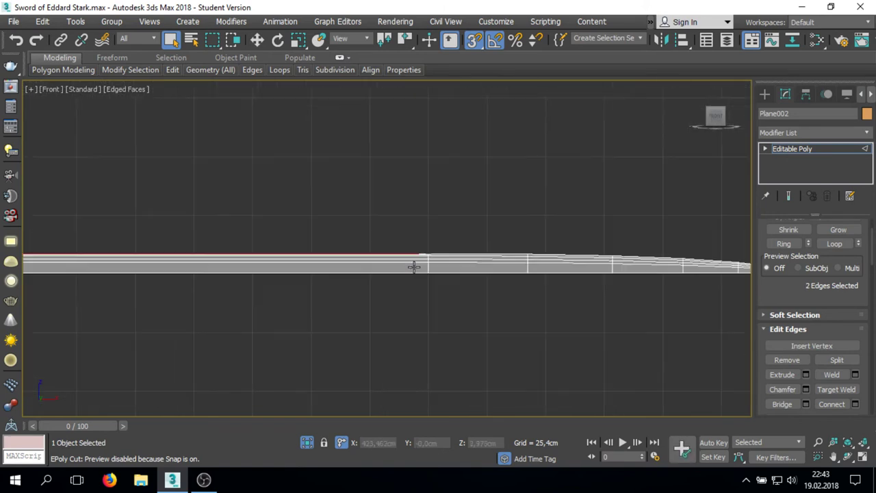
pyautogui.scroll(2, 399, 217)
pyautogui.scroll(-4, 331, 210)
# - Move the upper edges up and snap them onto the tapering blade profile
pyautogui.press('w')
pyautogui.moveTo(332, 220); pyautogui.dragTo(381, 200)
pyautogui.scroll(2, 411, 212)
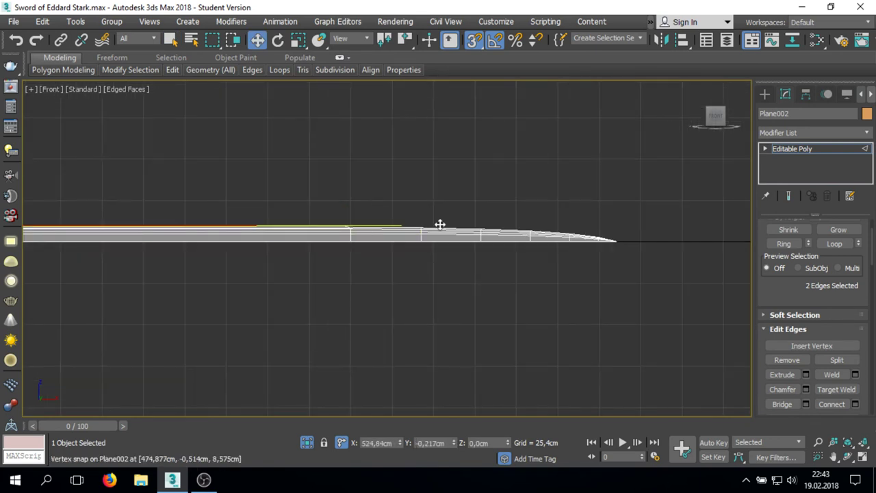
pyautogui.scroll(2, 431, 246)
pyautogui.moveTo(520, 258); pyautogui.dragTo(659, 254)
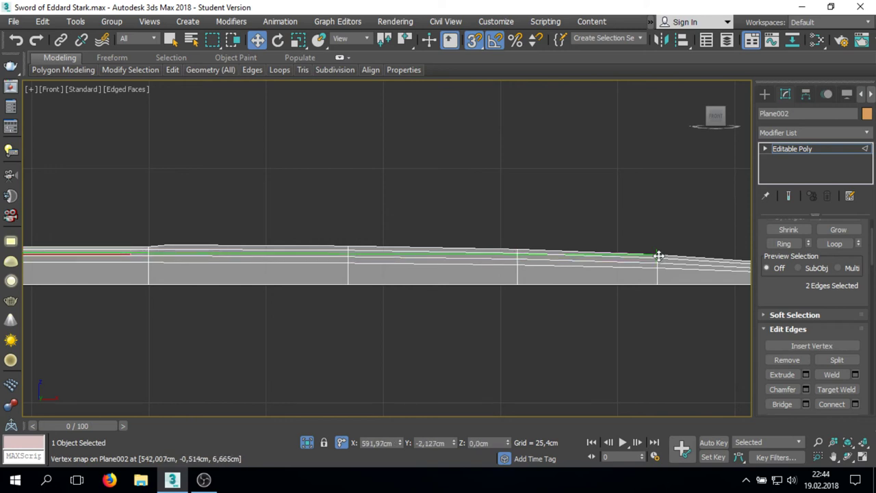
# - Turn off snapping and select the full edge loop along the fuller in Left view
pyautogui.keyDown('alt'); pyautogui.moveTo(211, 228); pyautogui.dragTo(296, 247, button='middle'); pyautogui.keyUp('alt')
pyautogui.scroll(3, 296, 247)
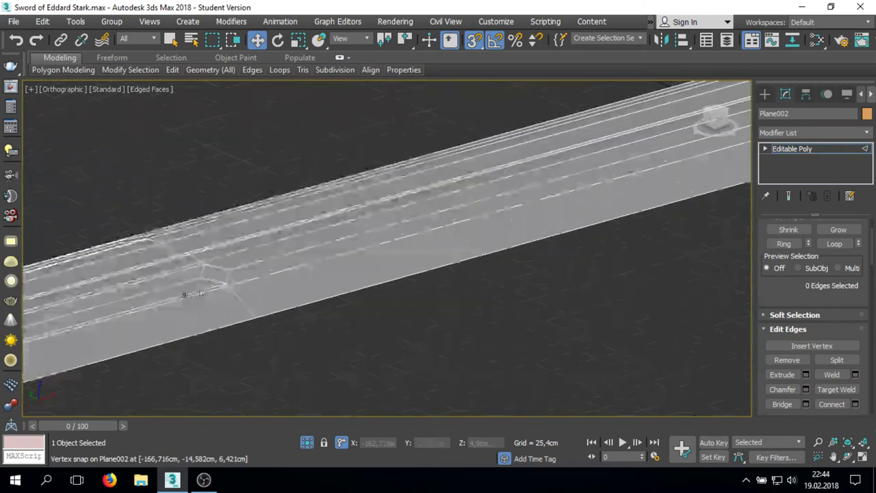
pyautogui.click(712, 116)
pyautogui.press('q')
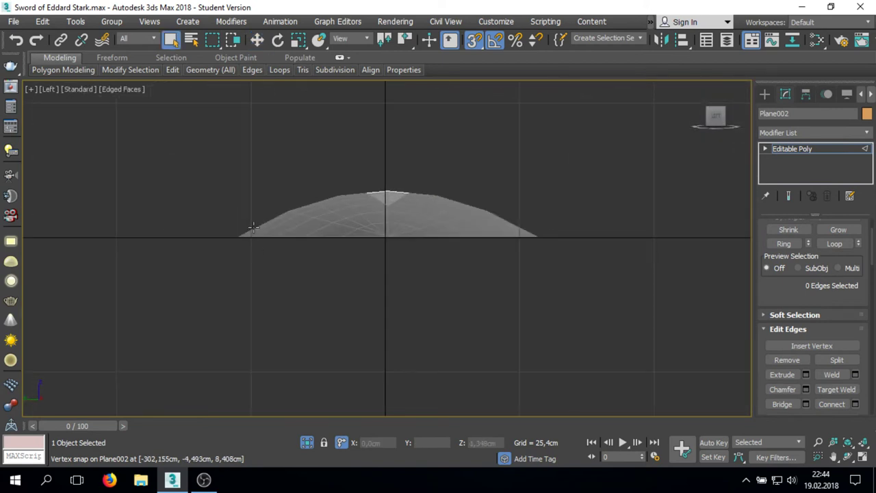
pyautogui.scroll(2, 336, 210)
pyautogui.press('s')
pyautogui.press('a')
pyautogui.doubleClick(326, 249)
pyautogui.moveTo(325, 249)
pyautogui.keyDown('alt'); pyautogui.mouseDown(button='middle')
pyautogui.moveTo(301, 294)
pyautogui.moveTo(313, 211)
pyautogui.moveTo(371, 355)
pyautogui.mouseUp(button='middle'); pyautogui.keyUp('alt')
# - Lower the fuller edges by an exact -1,5 offset in the Move transform type-in
pyautogui.scroll(3, 244, 141)
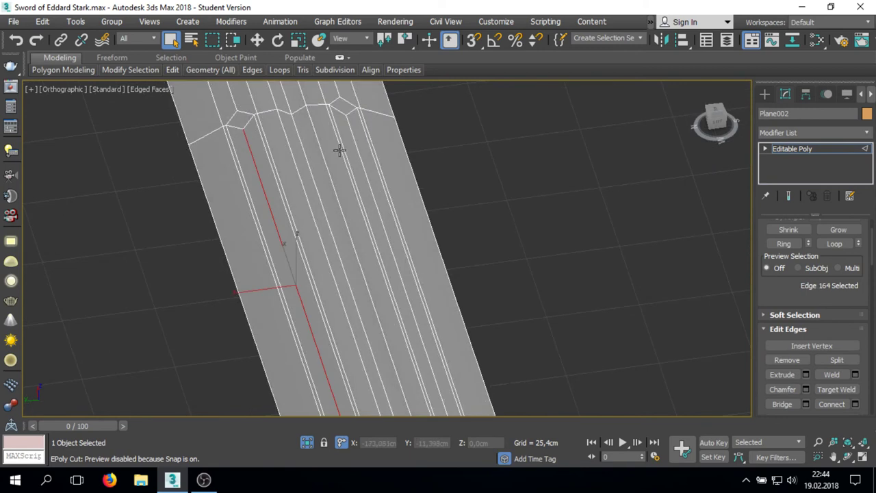
pyautogui.click(705, 129)
pyautogui.press('w')
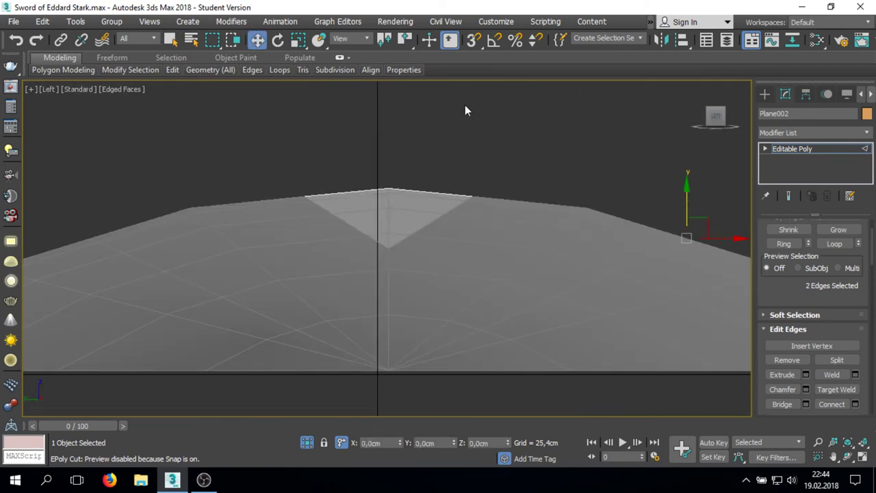
pyautogui.click(407, 43)
pyautogui.scroll(-2, 407, 147)
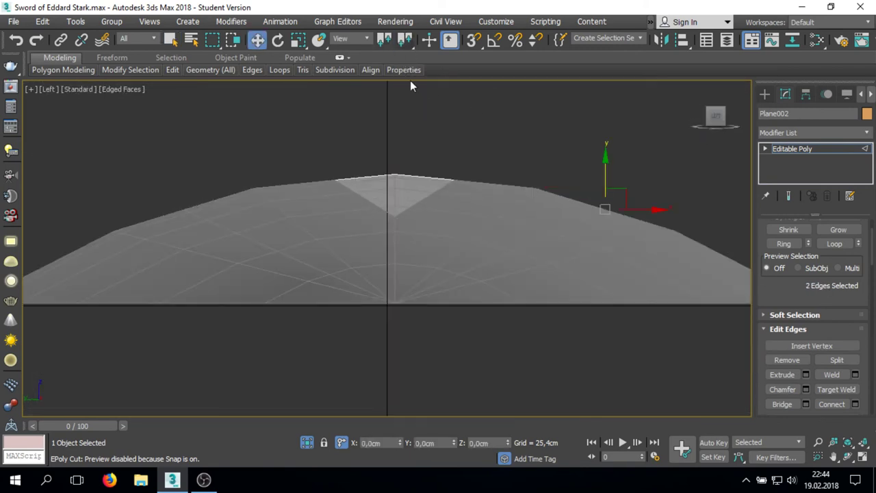
pyautogui.click(407, 99)
pyautogui.moveTo(607, 159); pyautogui.dragTo(610, 187)
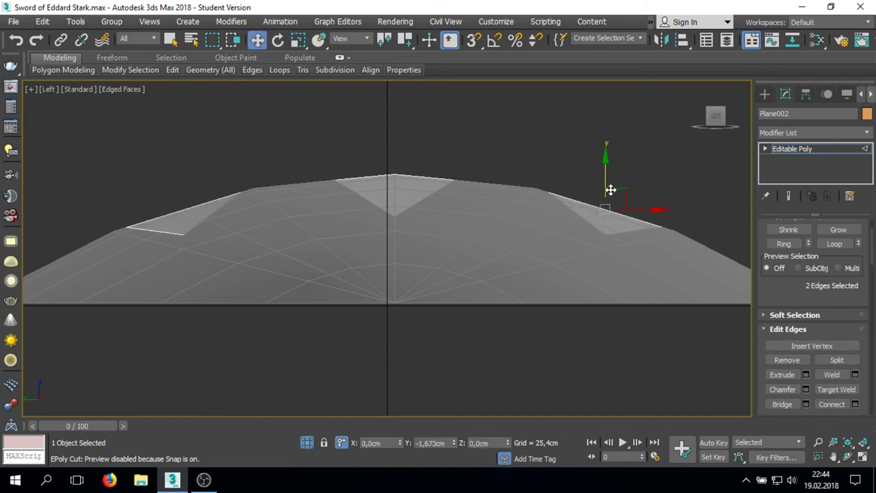
pyautogui.hotkey('ctrl', 'z')
pyautogui.write('-1,5')
pyautogui.press('Return')
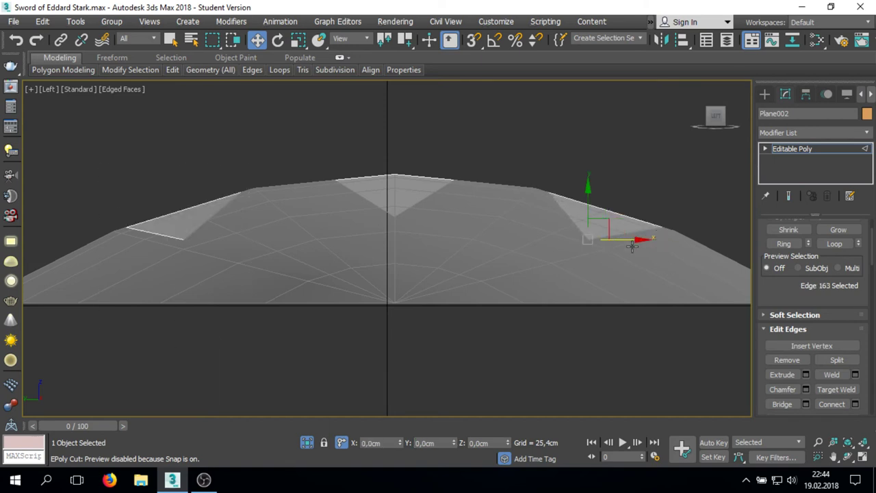
# - Nudge the edges sideways and select the groove's outer edge in a maximized Left view
pyautogui.moveTo(632, 246); pyautogui.dragTo(649, 246)
pyautogui.doubleClick(376, 443)
pyautogui.hotkey('alt', 'w')
pyautogui.scroll(3, 242, 266)
pyautogui.click(242, 265)
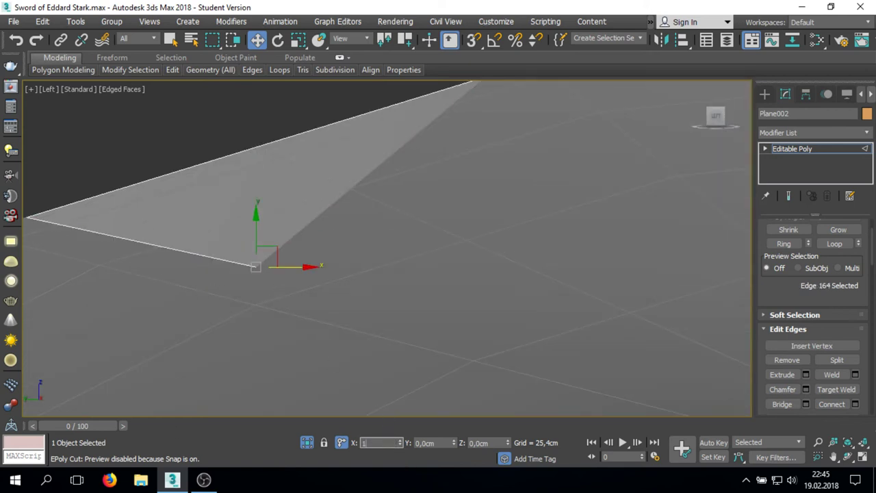
pyautogui.scroll(-5, 274, 245)
pyautogui.click(274, 244)
pyautogui.moveTo(273, 245)
pyautogui.keyDown('alt'); pyautogui.mouseDown(button='middle')
pyautogui.moveTo(368, 328)
pyautogui.moveTo(343, 305)
pyautogui.mouseUp(button='middle'); pyautogui.keyUp('alt')
# - Select the whole sword, then check its material node and close the Slate Material Editor
pyautogui.press('t')
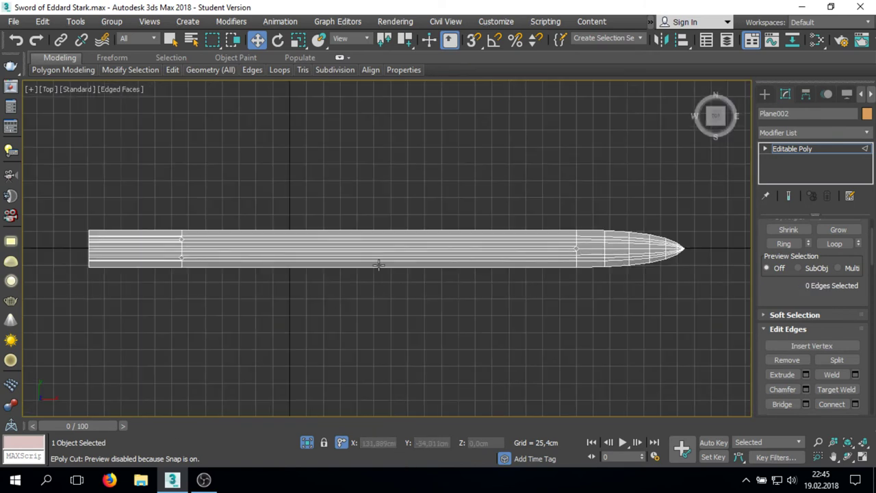
pyautogui.click(433, 282)
pyautogui.moveTo(433, 282); pyautogui.dragTo(354, 162)
pyautogui.click(868, 114)
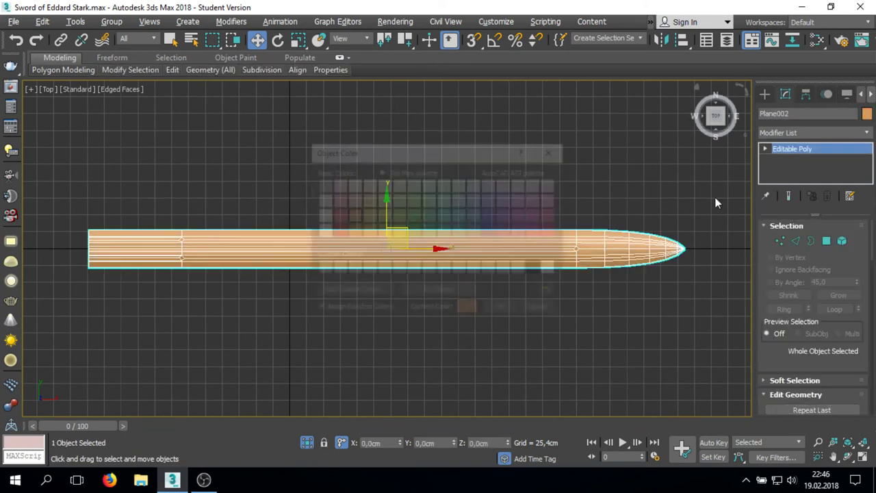
pyautogui.press('m')
pyautogui.rightClick(186, 141)
pyautogui.click(245, 154)
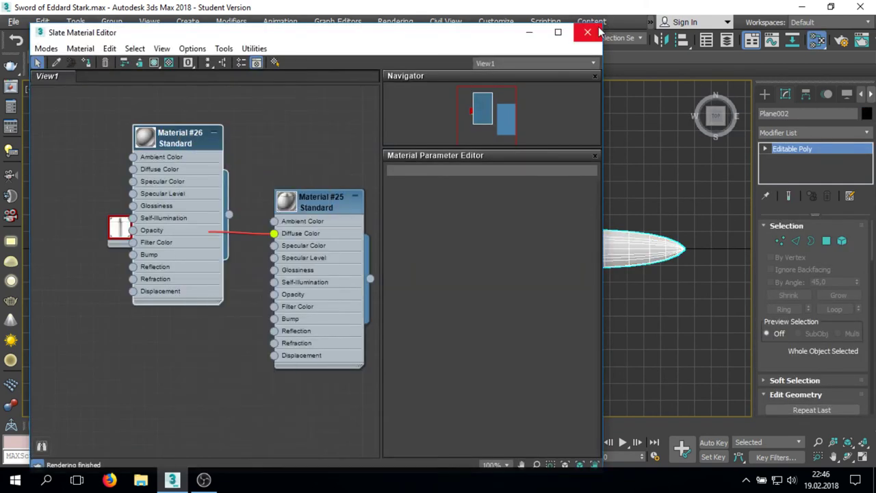
pyautogui.click(587, 32)
# - Hide the edged-faces wireframe and reselect the sword from a tilted view
pyautogui.click(490, 177)
pyautogui.press('F4')
pyautogui.moveTo(490, 178)
pyautogui.keyDown('alt'); pyautogui.mouseDown(button='middle')
pyautogui.moveTo(498, 191)
pyautogui.moveTo(370, 280)
pyautogui.mouseUp(button='middle'); pyautogui.keyUp('alt')
pyautogui.scroll(5, 370, 280)
pyautogui.click(394, 222)
pyautogui.scroll(-5, 394, 223)
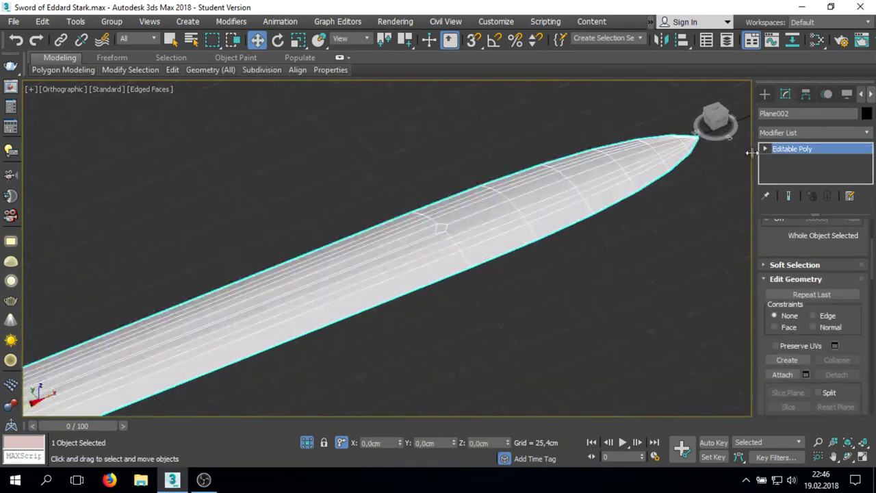
# - Add a Smooth modifier to the sword and collapse it to Editable Poly
pyautogui.click(770, 128)
pyautogui.press('s')
pyautogui.scroll(-1, 791, 144)
pyautogui.click(789, 189)
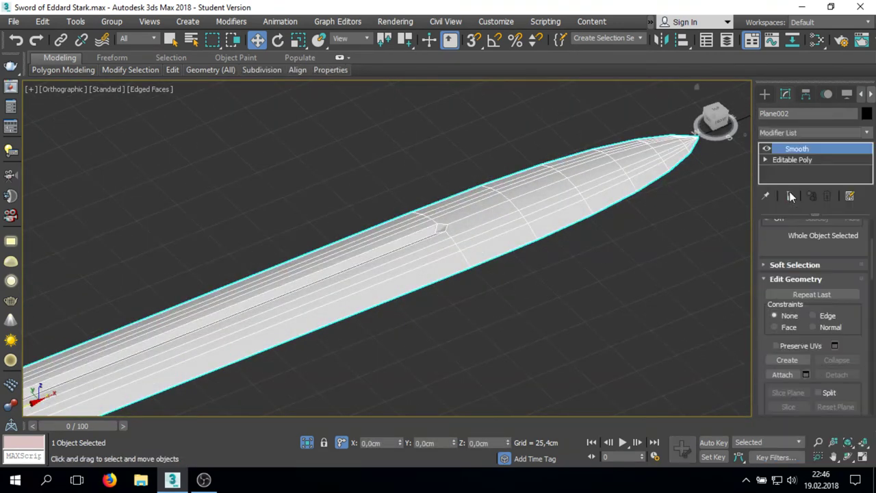
pyautogui.rightClick(697, 274)
pyautogui.click(753, 413)
pyautogui.press('t')
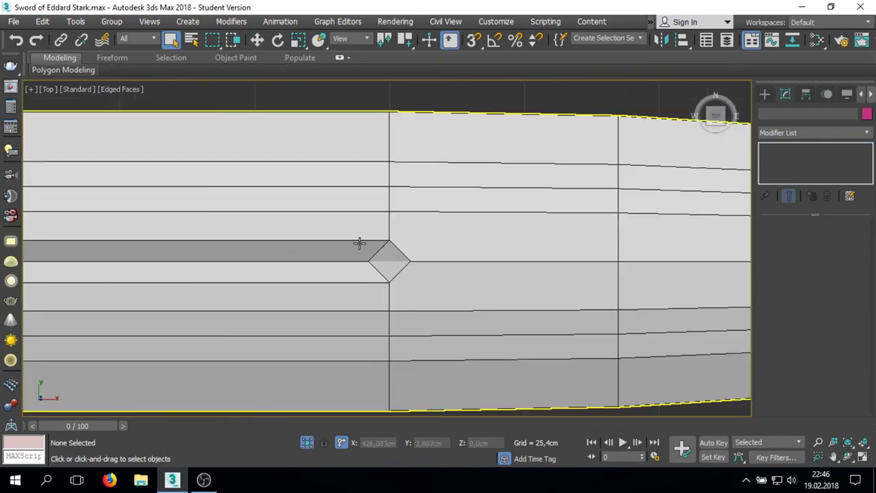
pyautogui.click(359, 243)
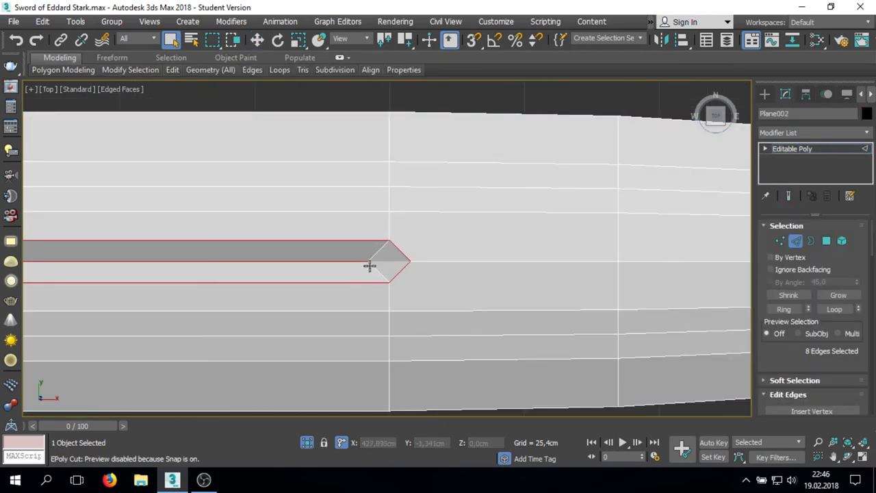
pyautogui.scroll(-3, 445, 246)
pyautogui.scroll(3, 117, 242)
pyautogui.scroll(2, 286, 205)
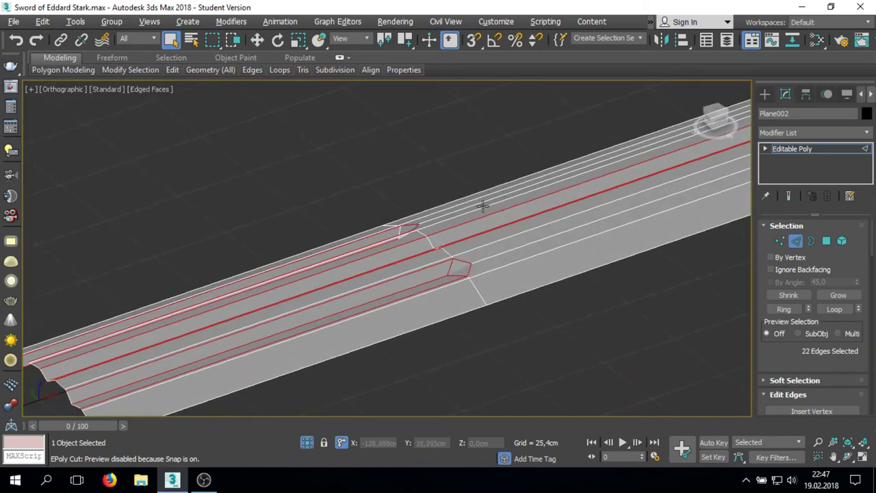
pyautogui.keyDown('alt'); pyautogui.moveTo(431, 291); pyautogui.dragTo(371, 288, button='middle'); pyautogui.keyUp('alt')
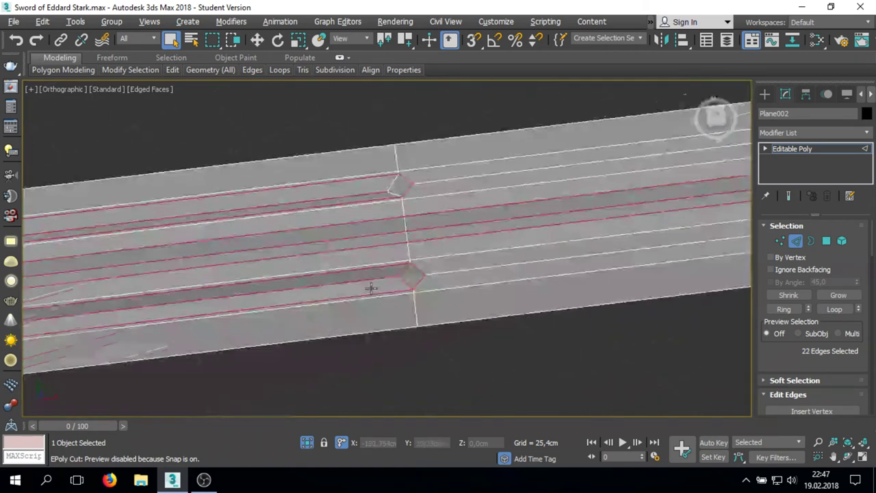
pyautogui.press('t')
pyautogui.scroll(3, 159, 237)
pyautogui.scroll(-3, 495, 206)
pyautogui.scroll(-3, 381, 196)
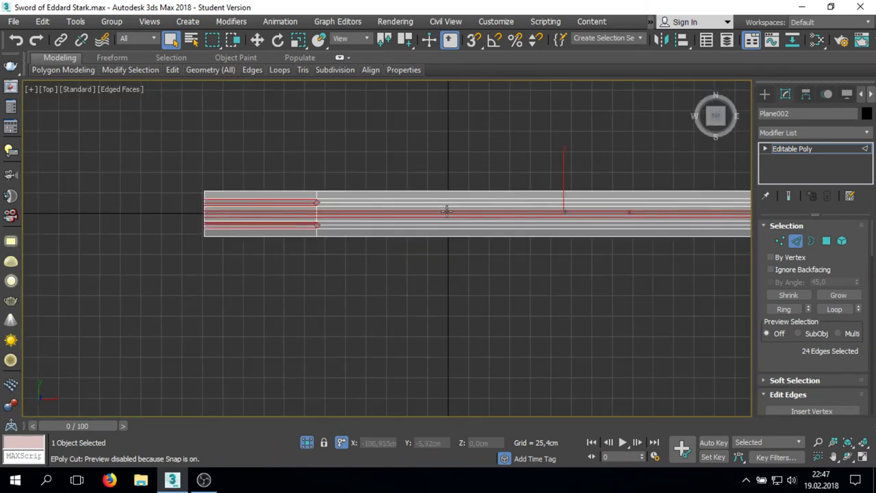
pyautogui.scroll(-3, 387, 250)
pyautogui.keyDown('alt'); pyautogui.moveTo(387, 250); pyautogui.dragTo(456, 208, button='middle'); pyautogui.keyUp('alt')
pyautogui.press('p')
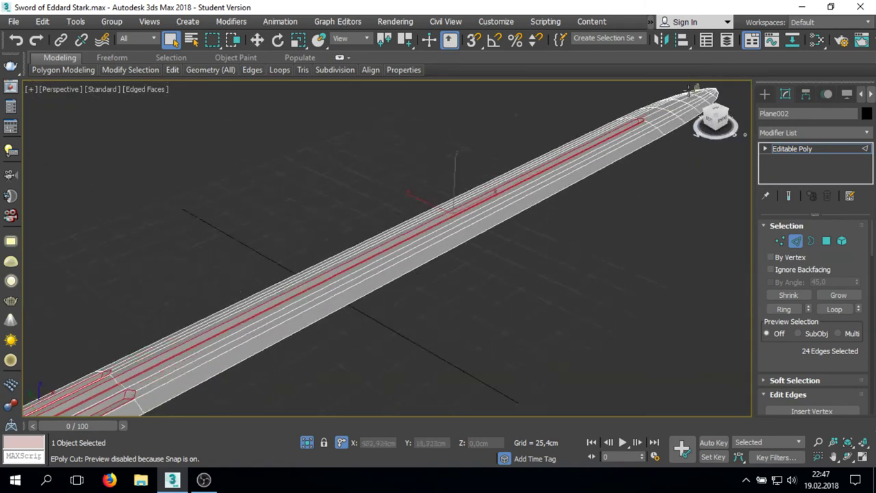
pyautogui.scroll(5, 688, 93)
pyautogui.click(807, 133)
pyautogui.scroll(-3, 799, 288)
pyautogui.click(805, 300)
pyautogui.moveTo(395, 275); pyautogui.dragTo(400, 306)
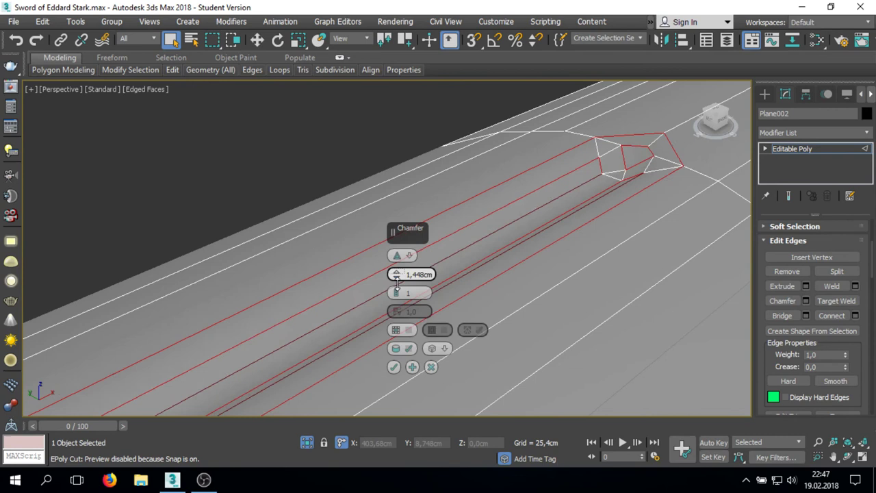
pyautogui.moveTo(401, 306); pyautogui.dragTo(415, 279)
pyautogui.write('2t')
pyautogui.scroll(3, 659, 269)
pyautogui.scroll(2, 547, 277)
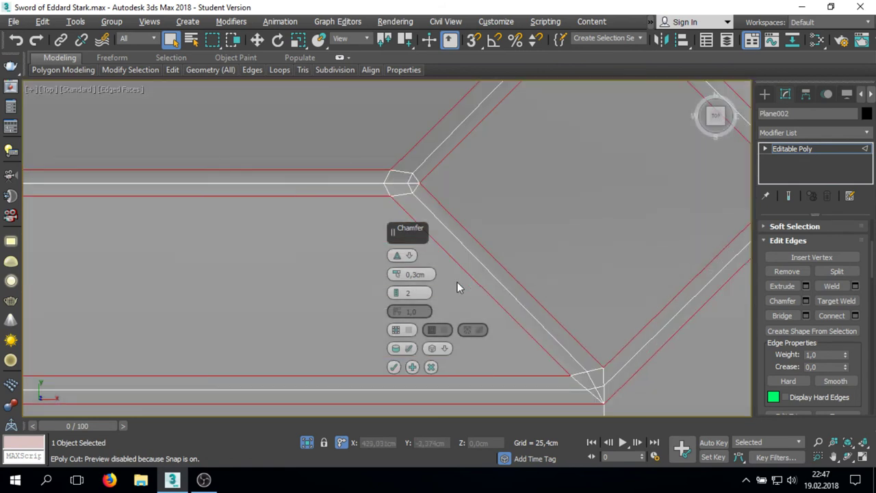
pyautogui.click(397, 256)
pyautogui.click(432, 292)
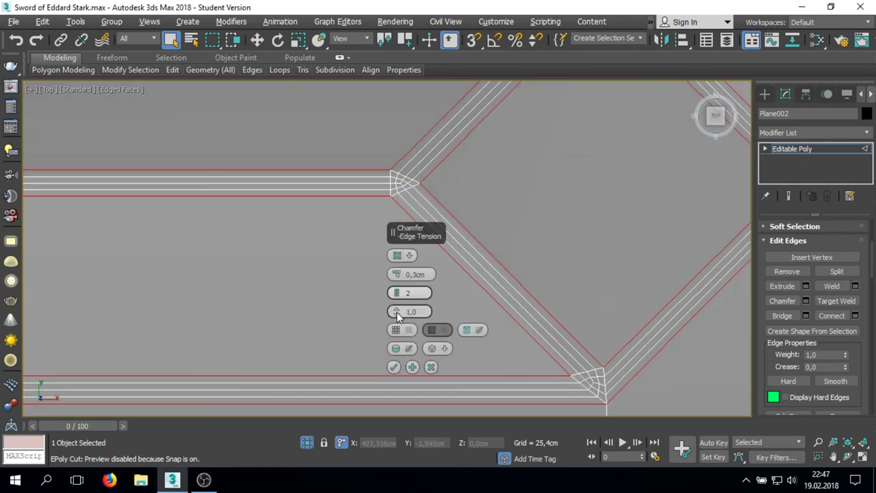
pyautogui.click(409, 349)
pyautogui.moveTo(439, 348); pyautogui.dragTo(446, 366)
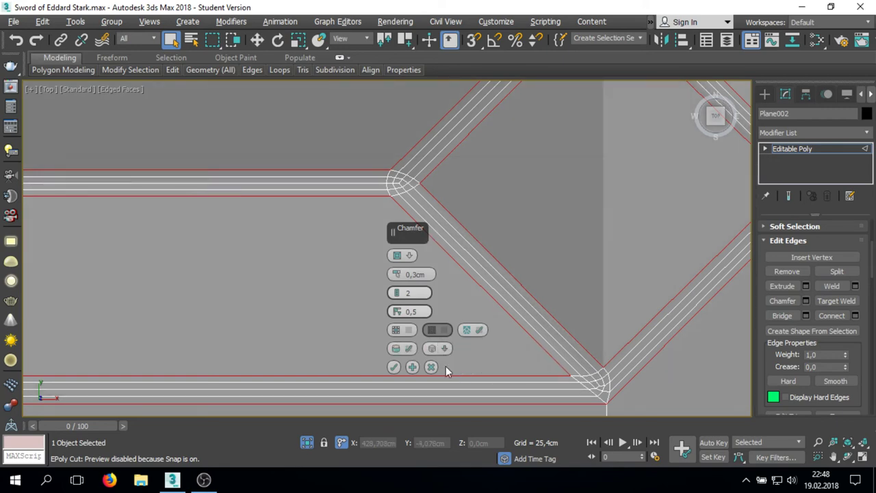
pyautogui.scroll(-3, 429, 327)
pyautogui.keyDown('alt'); pyautogui.moveTo(506, 274); pyautogui.dragTo(510, 230, button='middle'); pyautogui.keyUp('alt')
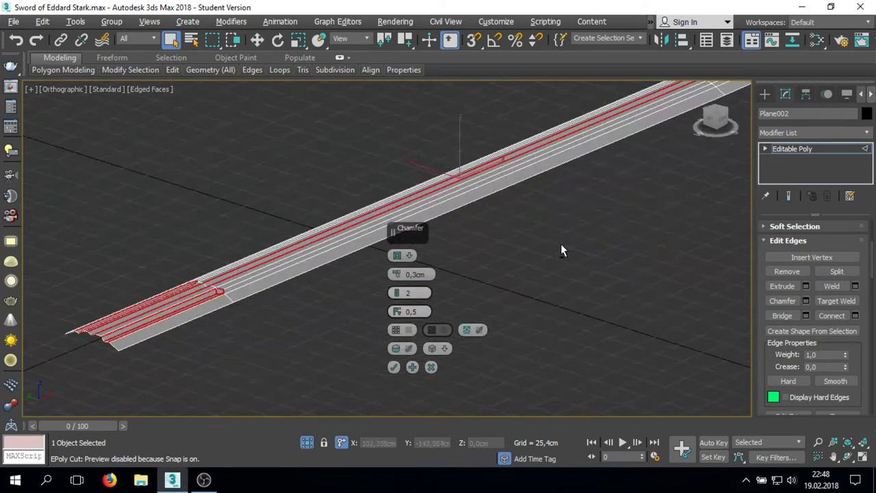
pyautogui.press('p')
pyautogui.scroll(6, 510, 230)
pyautogui.scroll(3, 480, 209)
pyautogui.scroll(2, 550, 234)
pyautogui.scroll(-5, 478, 234)
pyautogui.scroll(-3, 493, 219)
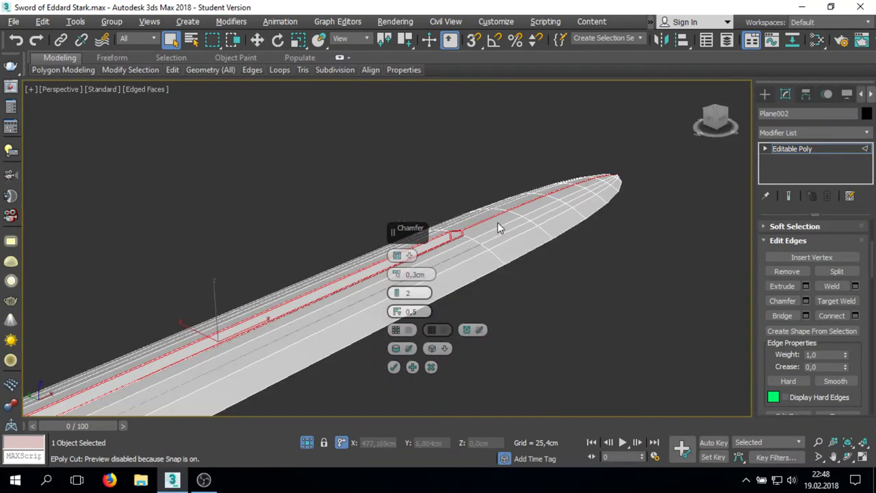
pyautogui.press('t')
pyautogui.scroll(2, 692, 274)
pyautogui.scroll(2, 624, 276)
pyautogui.scroll(-2, 624, 275)
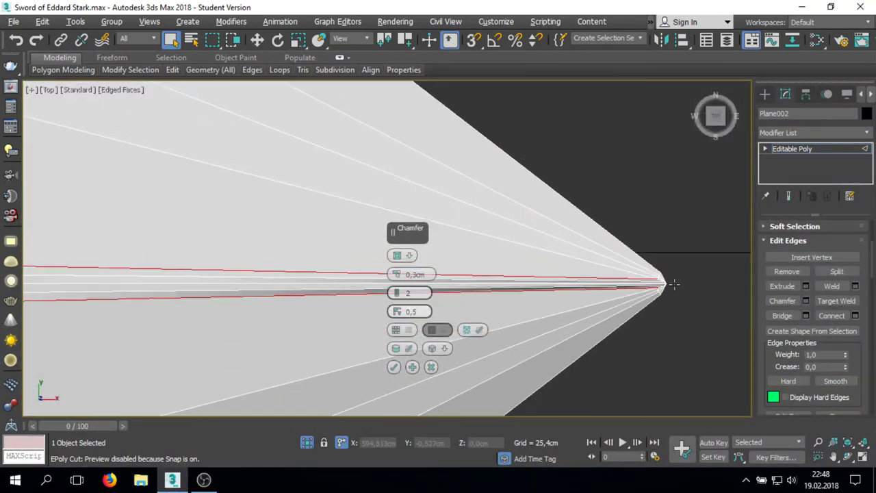
pyautogui.scroll(3, 512, 275)
pyautogui.scroll(-2, 528, 284)
pyautogui.scroll(-1, 531, 282)
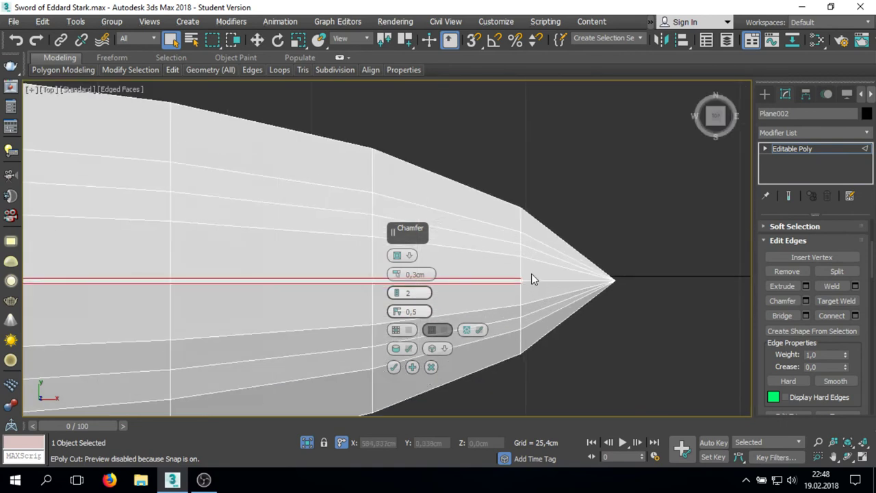
pyautogui.scroll(-3, 598, 262)
pyautogui.scroll(3, 346, 259)
pyautogui.scroll(2, 518, 221)
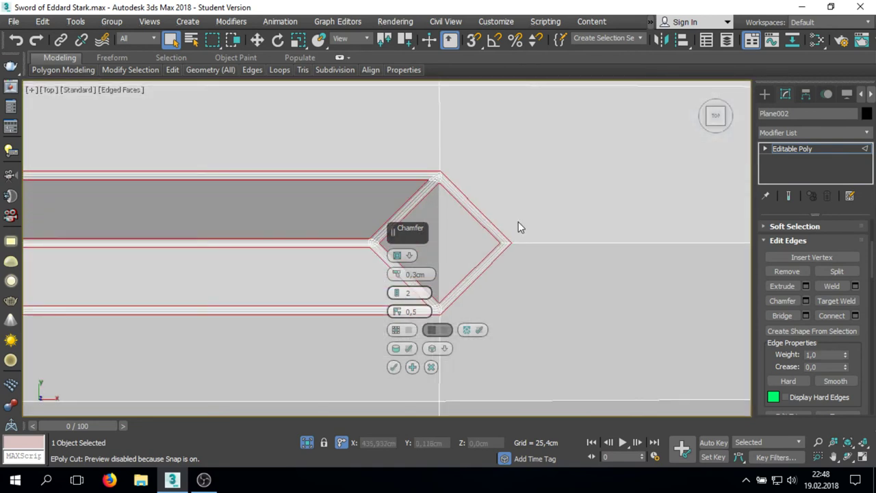
pyautogui.scroll(-3, 469, 304)
pyautogui.click(394, 367)
pyautogui.click(785, 132)
pyautogui.press('t')
pyautogui.click(794, 221)
pyautogui.scroll(5, 507, 233)
pyautogui.hotkey('ctrl', 'z')
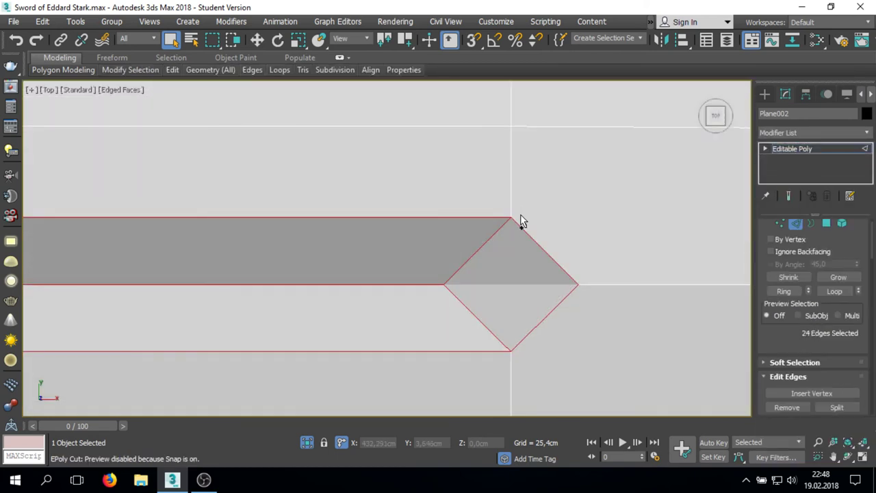
pyautogui.scroll(-5, 398, 259)
pyautogui.moveTo(460, 241); pyautogui.dragTo(445, 241, button='middle')
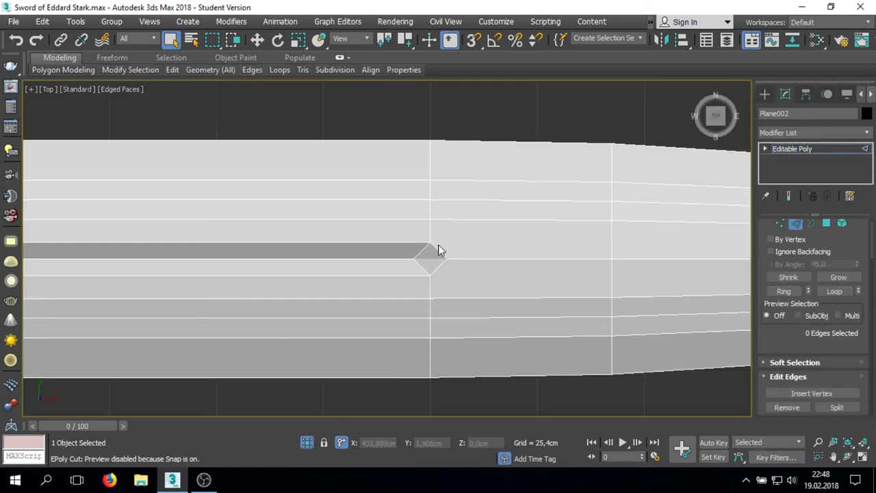
# - Connect the ring of edges across the blade with 1 segment, adding a new crosswise loop
pyautogui.scroll(2, 438, 246)
pyautogui.scroll(-5, 432, 258)
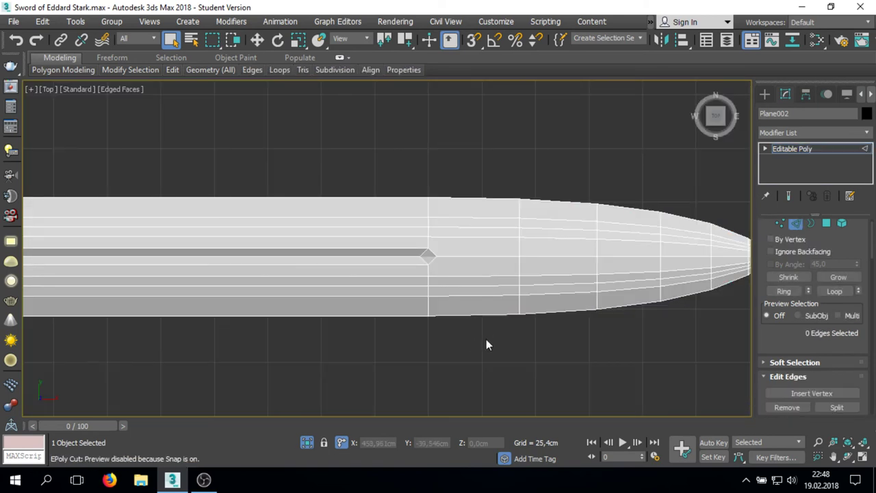
pyautogui.scroll(2, 486, 339)
pyautogui.moveTo(479, 383); pyautogui.dragTo(465, 199)
pyautogui.scroll(-2, 479, 240)
pyautogui.scroll(-2, 841, 356)
pyautogui.click(855, 355)
pyautogui.scroll(2, 519, 303)
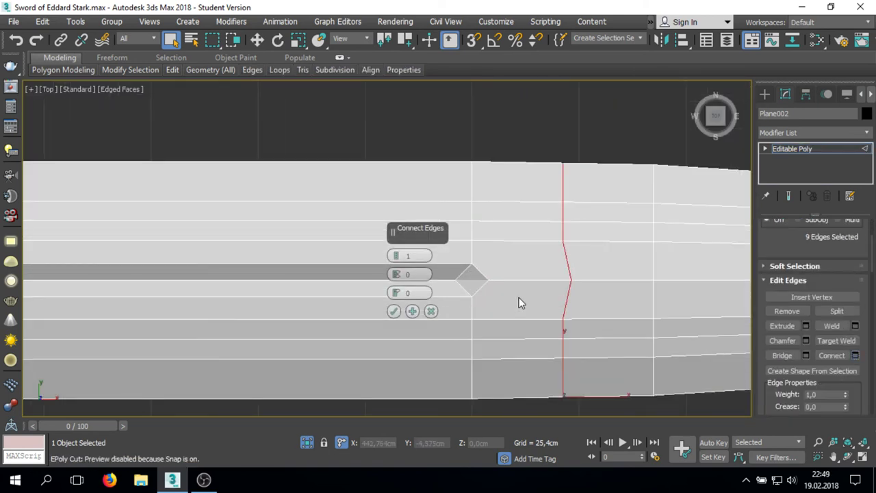
pyautogui.click(393, 311)
pyautogui.scroll(2, 489, 277)
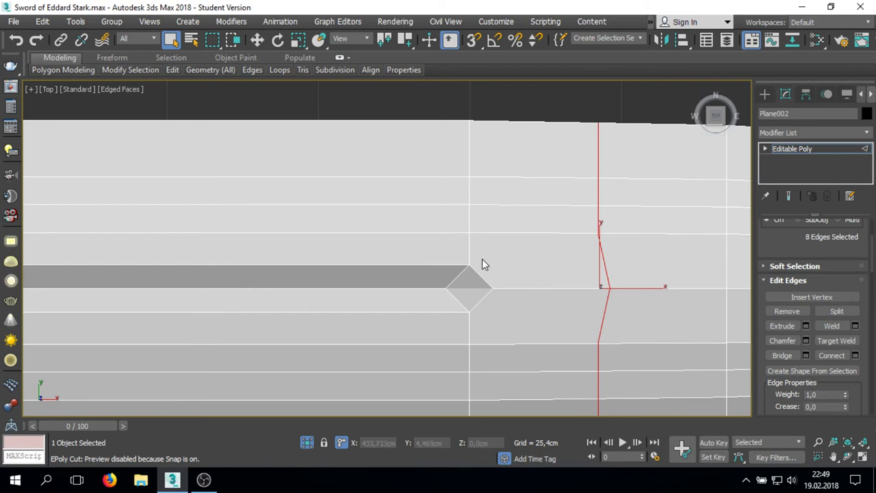
pyautogui.press('w')
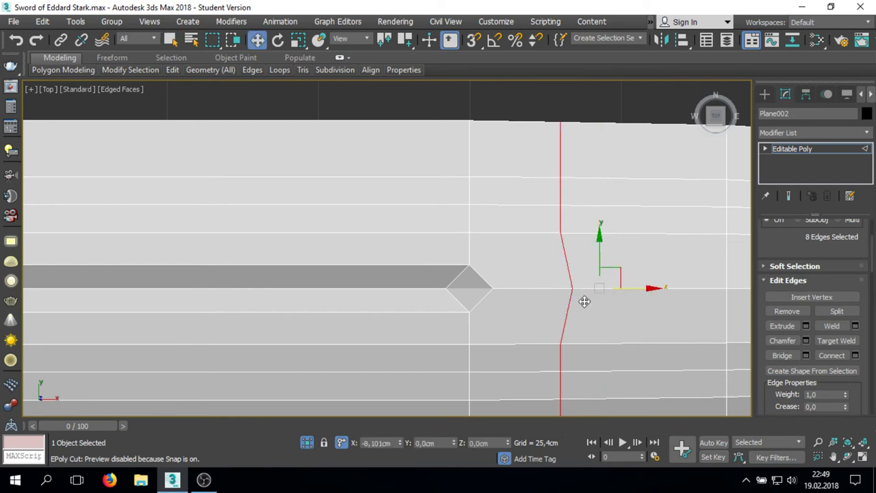
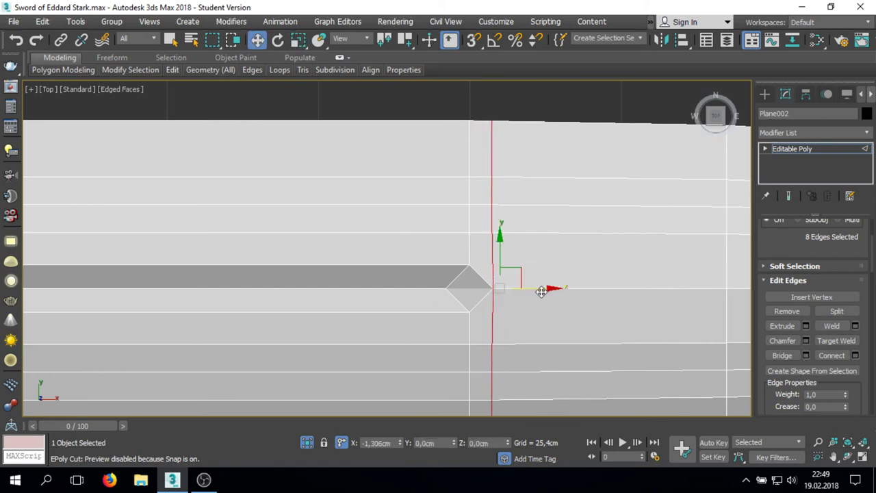
# - Connect the selected edge ring to add a new loop across the blade beside the fuller's tip
pyautogui.scroll(2, 495, 287)
pyautogui.scroll(-5, 499, 284)
pyautogui.scroll(3, 579, 249)
pyautogui.scroll(1, 446, 239)
pyautogui.press('2')
pyautogui.press('2')
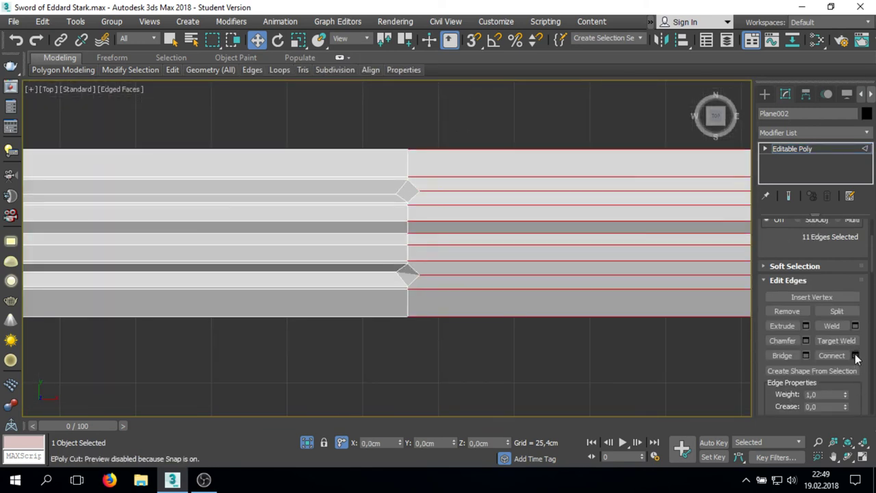
pyautogui.click(854, 355)
pyautogui.scroll(-2, 345, 301)
pyautogui.click(396, 312)
pyautogui.scroll(1, 611, 292)
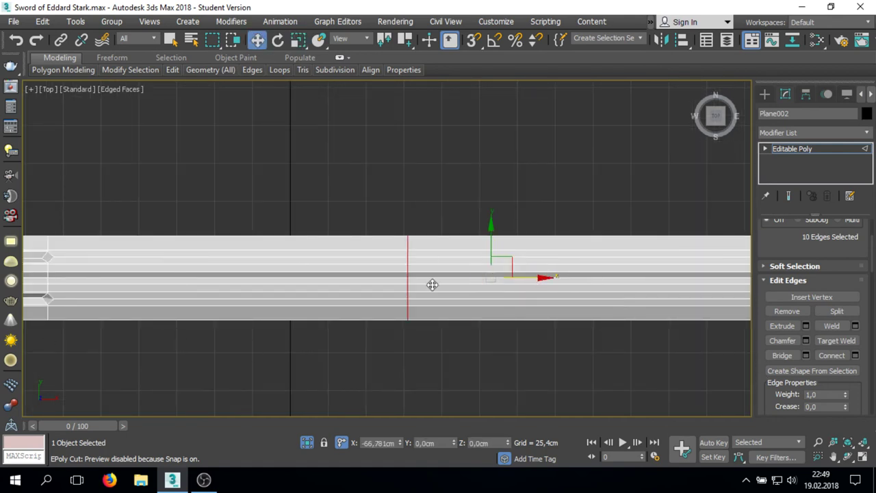
# - Weld the overlapping blade vertices, reducing the count from 110 to 107
pyautogui.press('z')
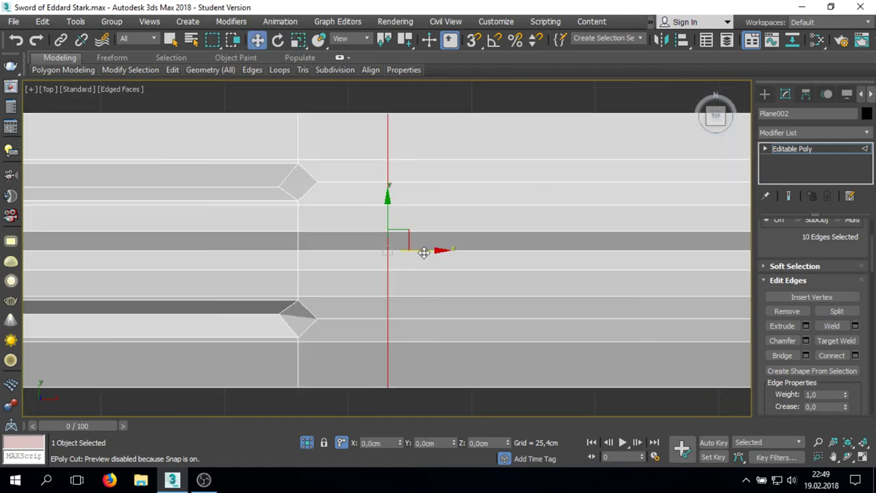
pyautogui.press('1')
pyautogui.scroll(-5, 228, 269)
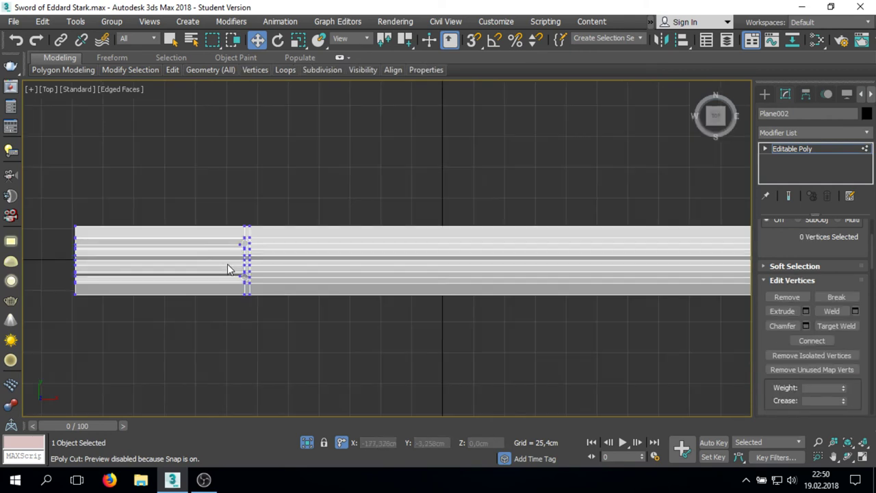
pyautogui.click(855, 311)
pyautogui.scroll(3, 583, 291)
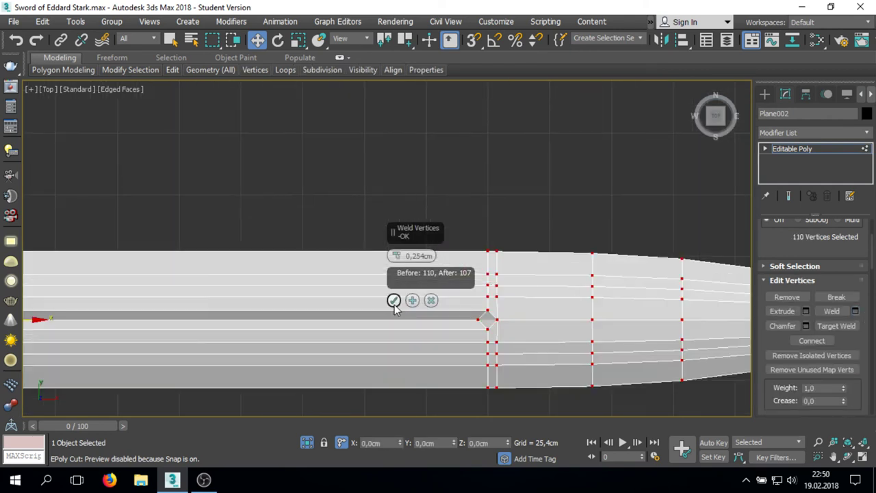
pyautogui.click(395, 308)
pyautogui.scroll(2, 497, 315)
pyautogui.scroll(2, 479, 317)
pyautogui.scroll(-6, 473, 315)
# - Inspect the blade at object level, then add TurboSmooth via 'tu' and undo it
pyautogui.press('6')
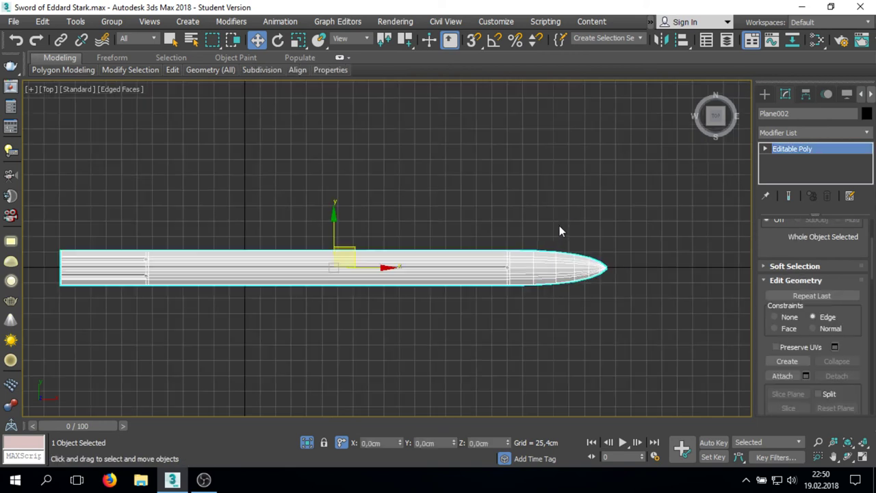
pyautogui.press('p')
pyautogui.scroll(3, 470, 230)
pyautogui.keyDown('alt'); pyautogui.moveTo(442, 211); pyautogui.dragTo(484, 231, button='middle'); pyautogui.keyUp('alt')
pyautogui.scroll(5, 451, 285)
pyautogui.scroll(-4, 452, 286)
pyautogui.press('t')
pyautogui.scroll(2, 616, 238)
pyautogui.press('q')
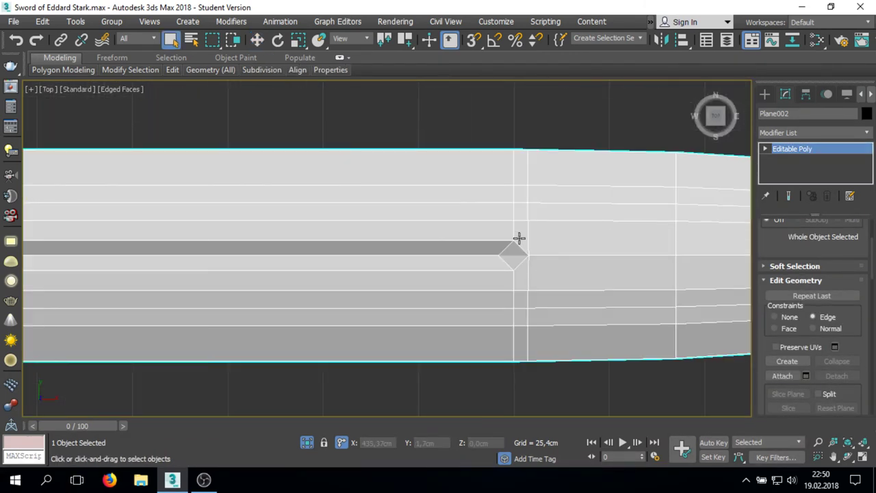
pyautogui.scroll(-3, 363, 244)
pyautogui.click(800, 131)
pyautogui.write('t')
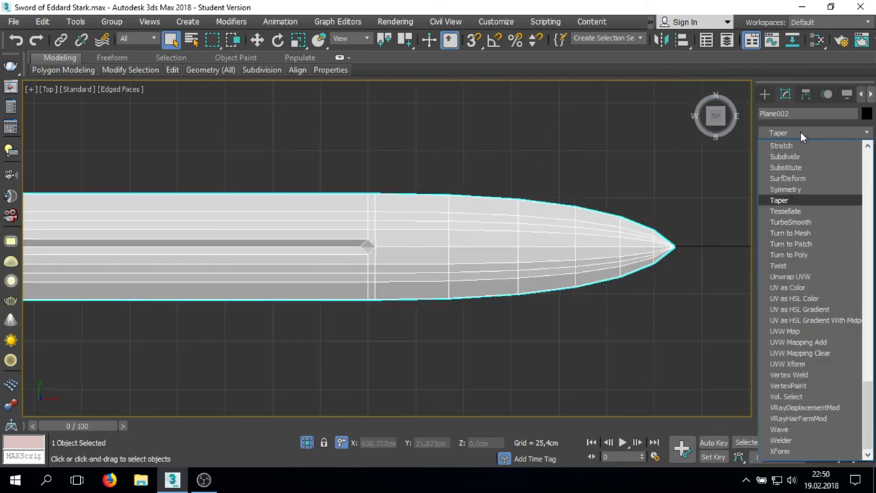
pyautogui.write('u')
pyautogui.press('Return')
pyautogui.hotkey('ctrl', 'z')
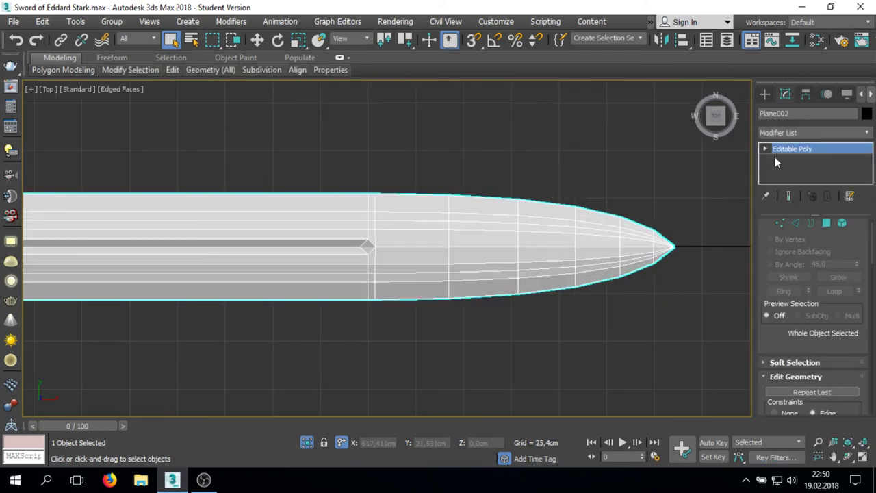
# - Add TurboSmooth from the Modifier List above the blade and return to the Editable Poly base
pyautogui.hotkey('alt', 'c')
pyautogui.scroll(5, 366, 232)
pyautogui.click(799, 133)
pyautogui.click(811, 215)
pyautogui.click(792, 160)
pyautogui.click(789, 196)
pyautogui.click(788, 199)
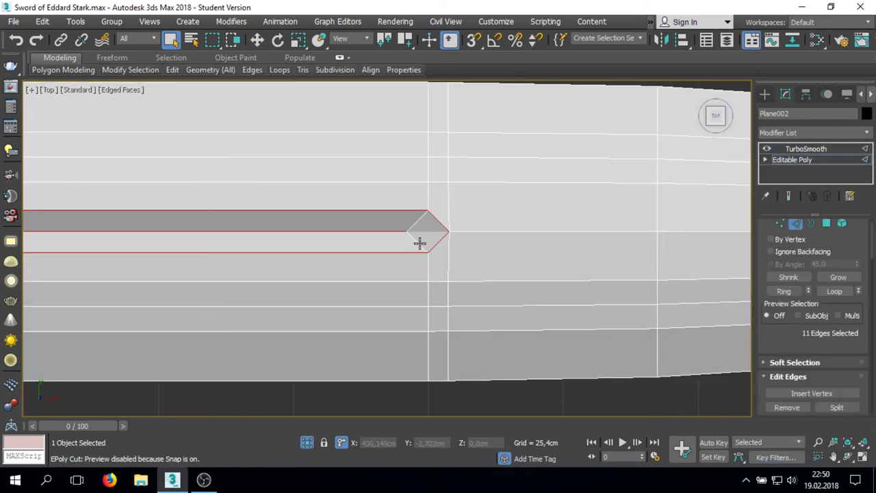
# - Select the edges outlining the fuller groove, including its pointed end
pyautogui.moveTo(384, 275); pyautogui.dragTo(396, 268)
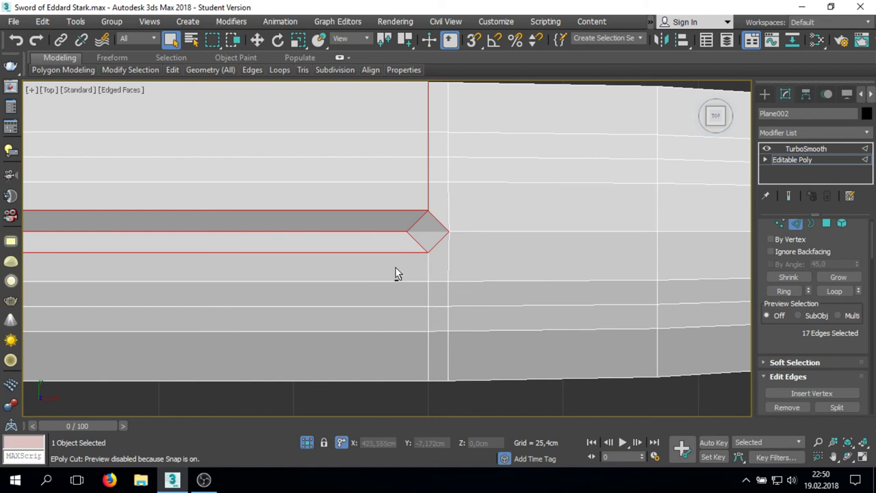
pyautogui.scroll(-5, 396, 268)
pyautogui.scroll(6, 366, 290)
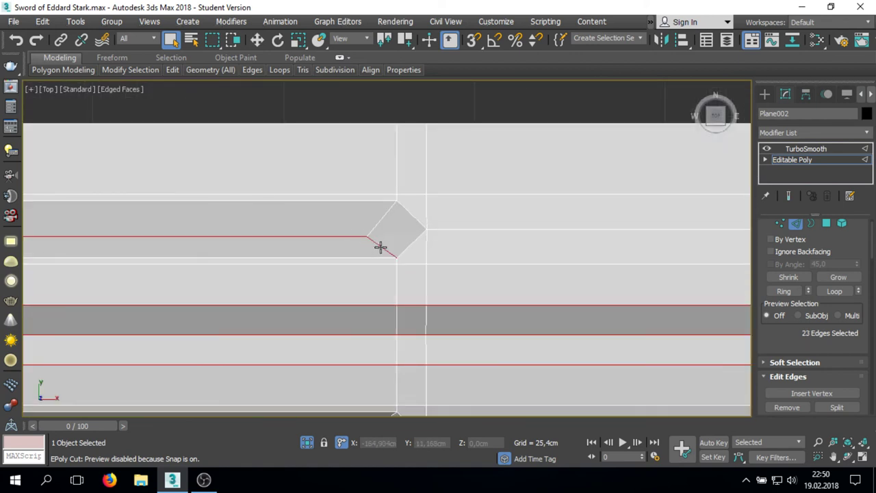
pyautogui.scroll(-3, 417, 239)
pyautogui.scroll(5, 440, 295)
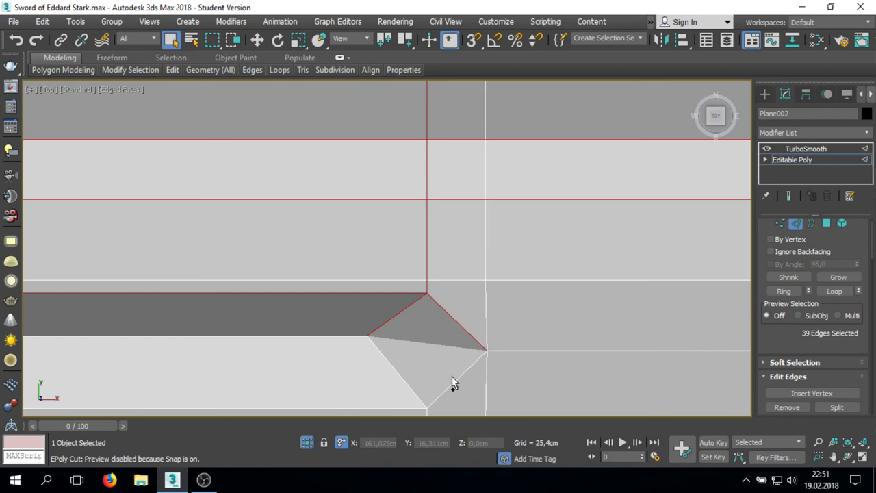
pyautogui.keyDown('ctrl'); pyautogui.click(403, 381); pyautogui.keyUp('ctrl')
pyautogui.scroll(-5, 403, 381)
pyautogui.scroll(4, 358, 264)
pyautogui.keyDown('ctrl'); pyautogui.click(356, 266); pyautogui.keyUp('ctrl')
pyautogui.scroll(-5, 358, 264)
pyautogui.scroll(1, 228, 279)
pyautogui.scroll(2, 228, 280)
pyautogui.scroll(-3, 293, 273)
pyautogui.scroll(-2, 352, 280)
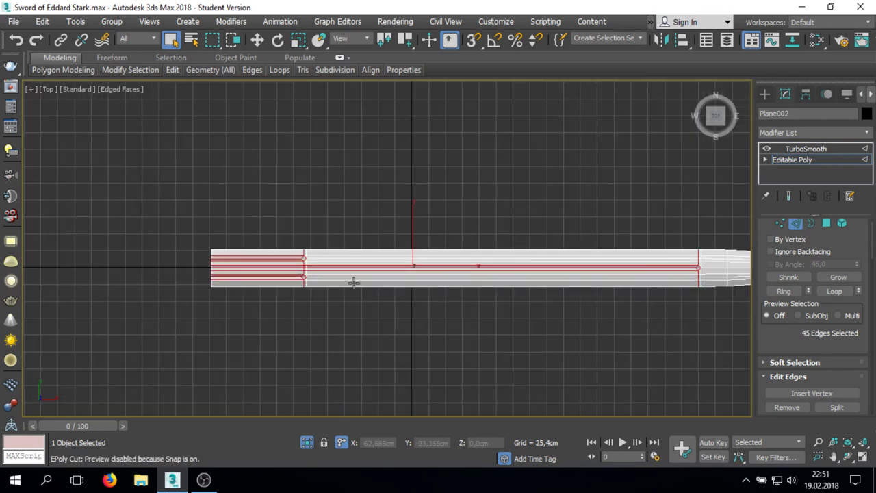
# - Preview the smoothed blade in perspective with edged faces off and Show End Result on
pyautogui.press('p')
pyautogui.click(698, 89)
pyautogui.press('F4')
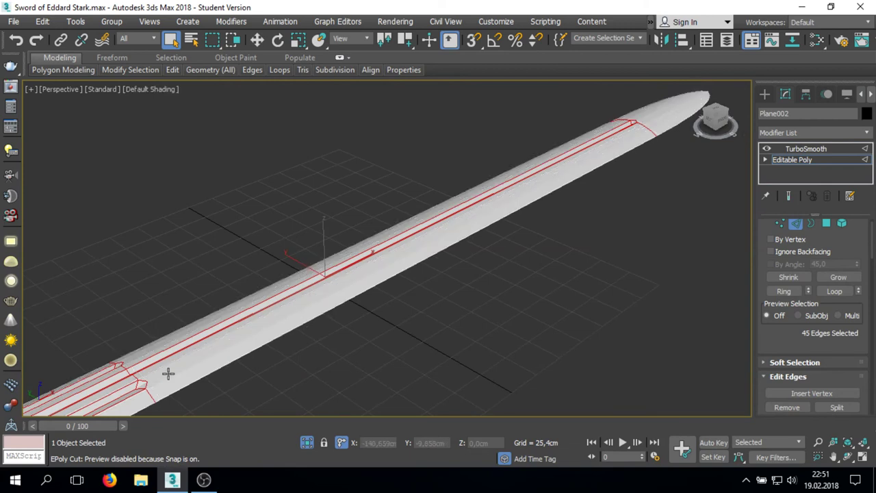
pyautogui.scroll(3, 360, 267)
pyautogui.scroll(-4, 606, 180)
pyautogui.scroll(5, 383, 269)
pyautogui.scroll(2, 368, 302)
pyautogui.scroll(-4, 367, 302)
pyautogui.scroll(4, 551, 225)
pyautogui.click(788, 197)
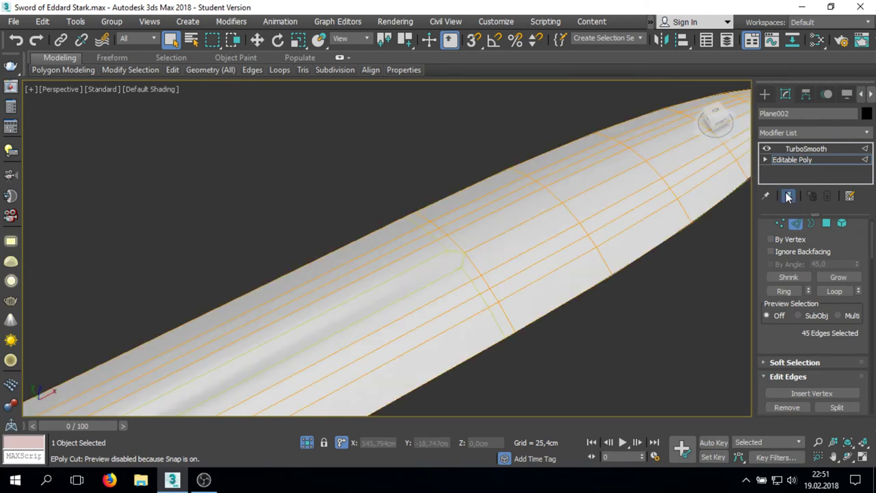
# - Chamfer the selected fuller edges, first trying a 1,0cm amount
pyautogui.scroll(-2, 809, 347)
pyautogui.click(805, 359)
pyautogui.scroll(-3, 777, 331)
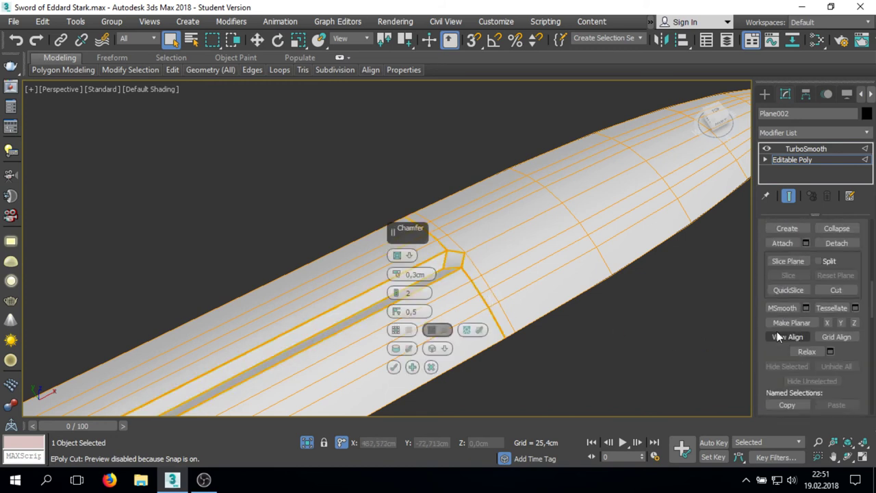
pyautogui.scroll(-2, 772, 345)
pyautogui.scroll(-2, 583, 310)
pyautogui.scroll(-2, 520, 253)
pyautogui.scroll(4, 417, 287)
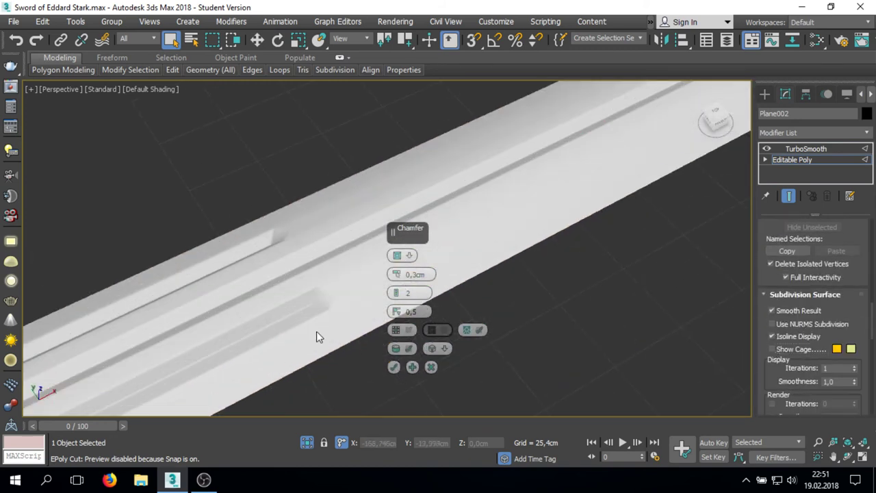
pyautogui.scroll(2, 319, 318)
pyautogui.moveTo(397, 277)
pyautogui.mouseDown()
pyautogui.moveTo(397, 255)
pyautogui.moveTo(401, 277)
pyautogui.mouseUp()
pyautogui.doubleClick(419, 274)
pyautogui.write('1')
pyautogui.press('Return')
# - Adjust the chamfer to 0,2cm with 2 segments after testing 3 segments
pyautogui.scroll(-2, 332, 270)
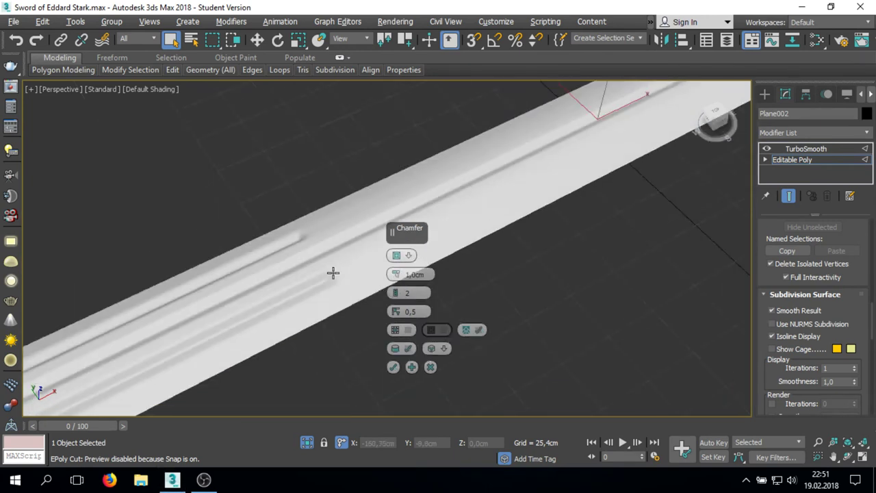
pyautogui.scroll(2, 362, 288)
pyautogui.scroll(-2, 368, 277)
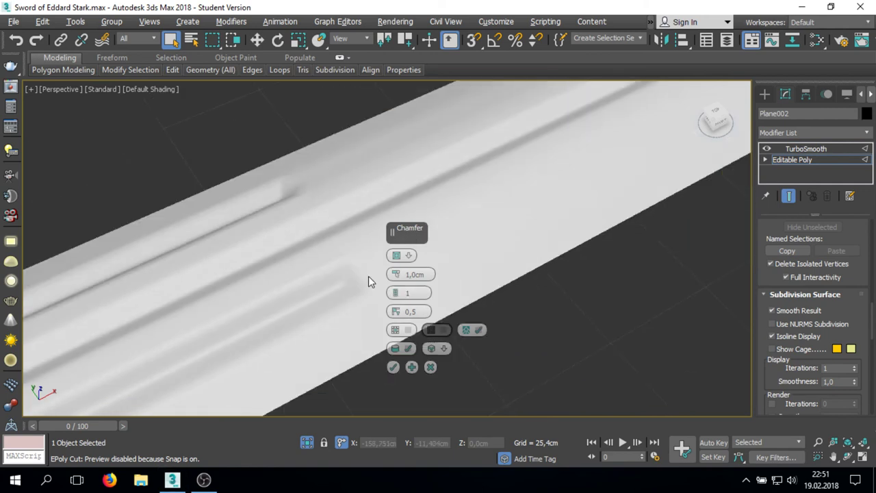
pyautogui.scroll(1, 401, 278)
pyautogui.click(396, 291)
pyautogui.click(395, 291)
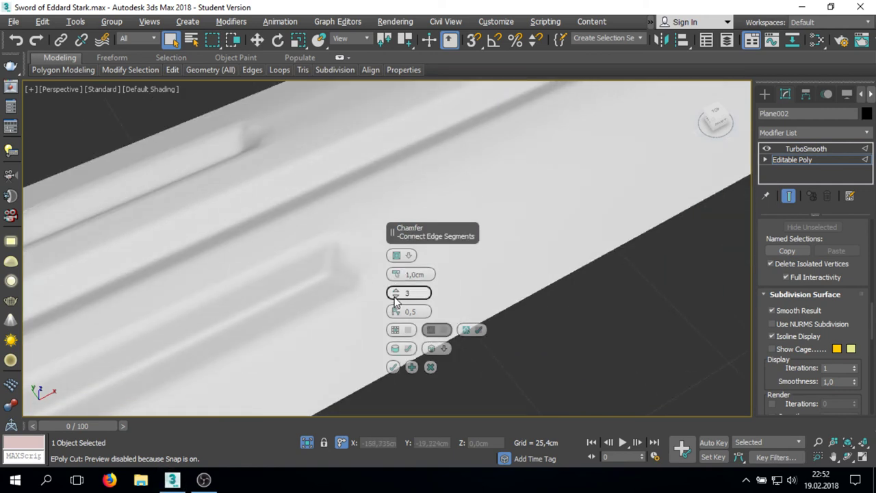
pyautogui.press('F4')
pyautogui.scroll(1, 398, 281)
pyautogui.moveTo(397, 282); pyautogui.dragTo(397, 293)
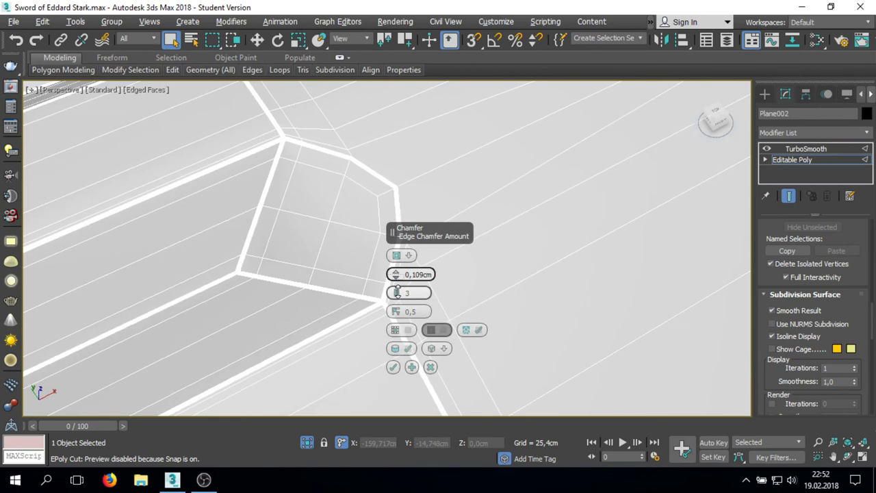
pyautogui.write('0,2')
pyautogui.press('Return')
pyautogui.click(397, 296)
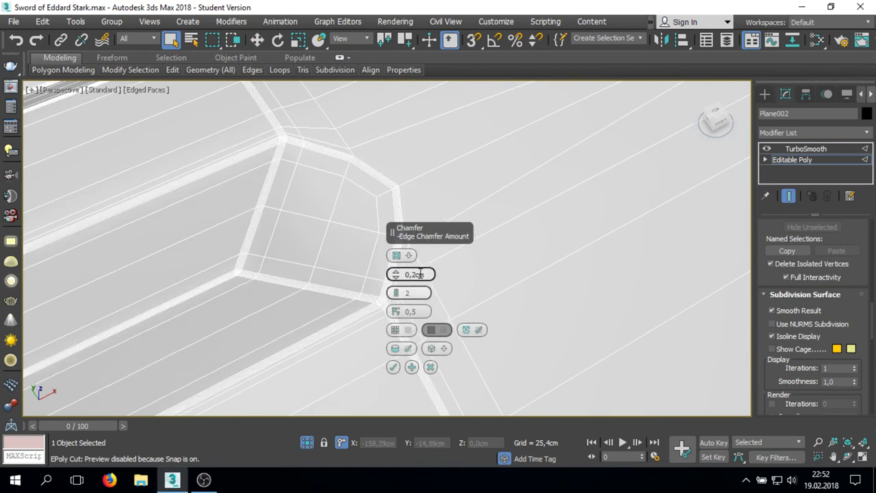
# - Commit the 0,2cm chamfer, step through the sub-object levels, and select TurboSmooth in the stack
pyautogui.scroll(-5, 333, 249)
pyautogui.press('F4')
pyautogui.scroll(-3, 486, 173)
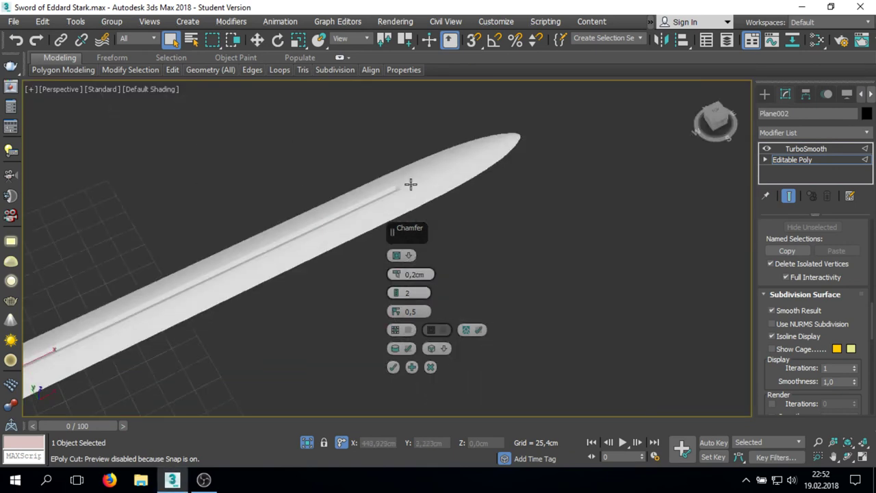
pyautogui.scroll(4, 411, 183)
pyautogui.scroll(2, 313, 244)
pyautogui.scroll(2, 309, 273)
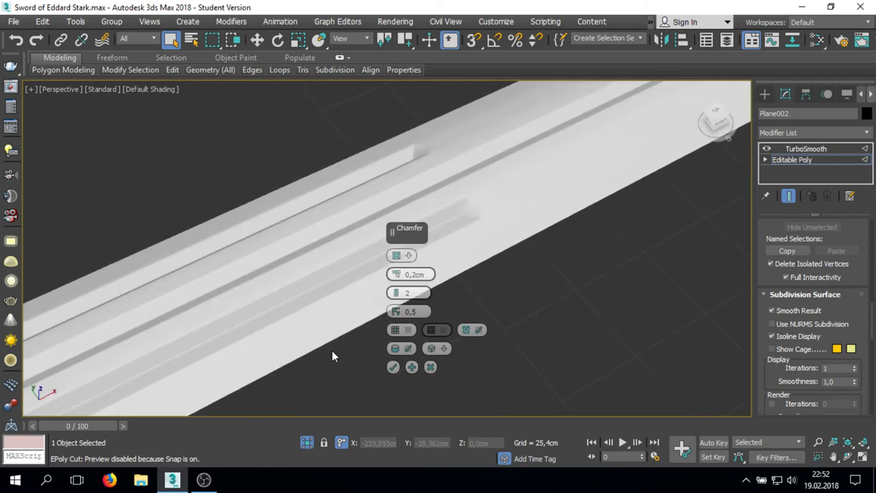
pyautogui.click(391, 365)
pyautogui.press('1')
pyautogui.press('3')
pyautogui.press('4')
pyautogui.press('5')
pyautogui.click(794, 149)
# - Add a Symmetry modifier below the blade's TurboSmooth, mirroring across the Z axis
pyautogui.click(795, 133)
pyautogui.scroll(-10, 797, 206)
pyautogui.rightClick(798, 160)
pyautogui.click(794, 159)
pyautogui.click(796, 132)
pyautogui.scroll(-10, 796, 206)
pyautogui.click(803, 287)
pyautogui.click(830, 251)
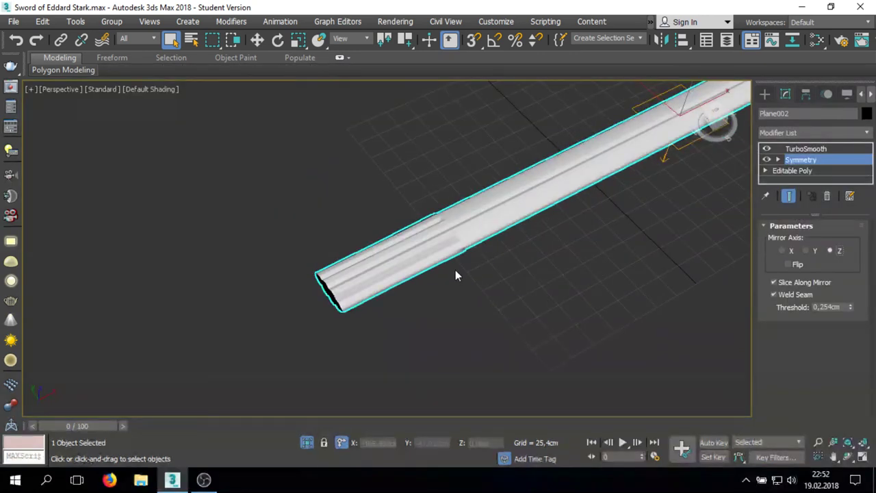
# - Turn off welding of the Symmetry mirror seam, working in the front view
pyautogui.press('f')
pyautogui.press('w')
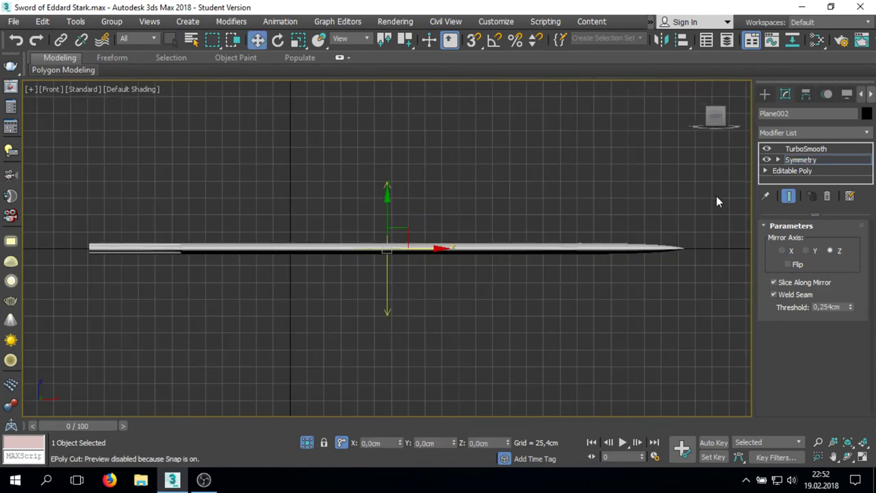
pyautogui.scroll(3, 386, 223)
pyautogui.scroll(2, 390, 244)
pyautogui.click(774, 294)
# - Pan and orbit along the blade to inspect the mirrored result
pyautogui.scroll(2, 383, 274)
pyautogui.scroll(2, 307, 292)
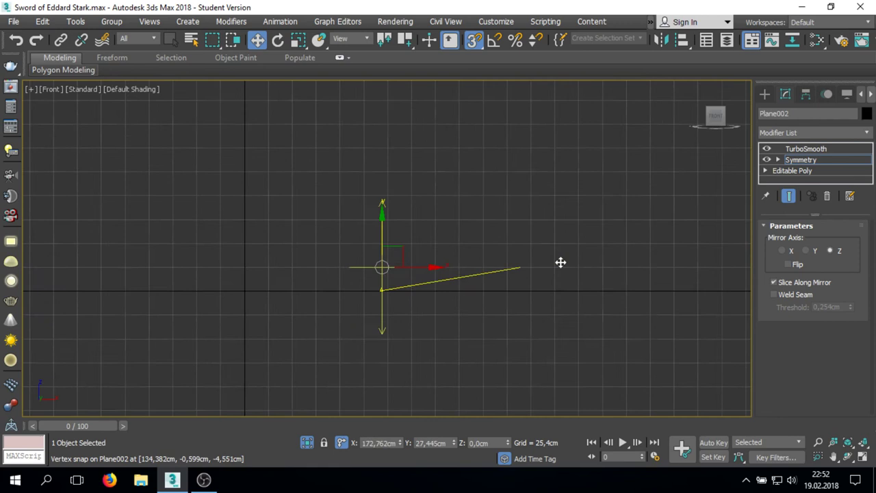
pyautogui.moveTo(559, 325); pyautogui.dragTo(362, 249, button='middle')
pyautogui.scroll(2, 362, 246)
pyautogui.scroll(-2, 362, 242)
pyautogui.keyDown('alt'); pyautogui.moveTo(420, 311); pyautogui.dragTo(429, 304, button='middle'); pyautogui.keyUp('alt')
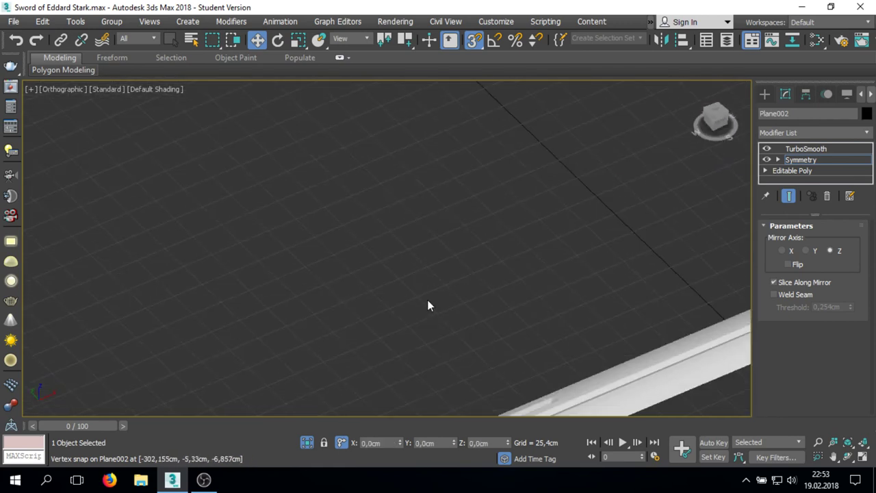
pyautogui.scroll(4, 428, 303)
pyautogui.keyDown('alt'); pyautogui.moveTo(304, 336); pyautogui.dragTo(366, 296, button='middle'); pyautogui.keyUp('alt')
pyautogui.scroll(-5, 367, 295)
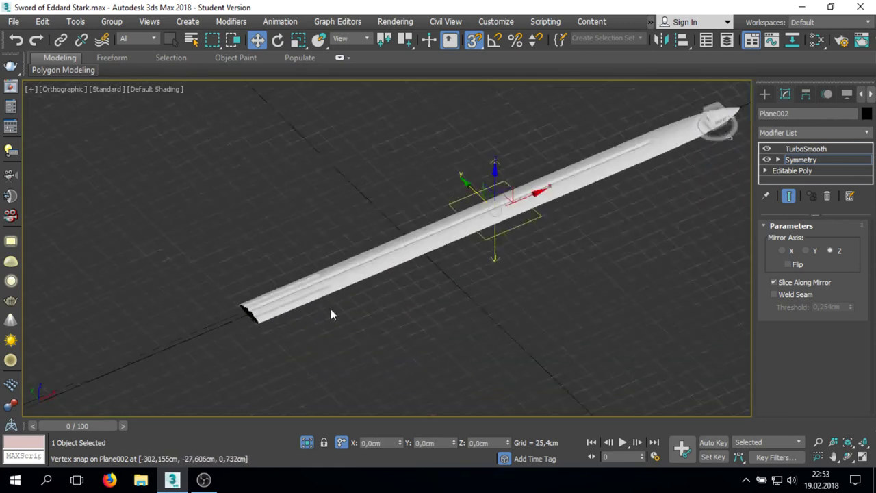
pyautogui.scroll(5, 491, 269)
pyautogui.moveTo(491, 269); pyautogui.dragTo(533, 244, button='middle')
pyautogui.press('t')
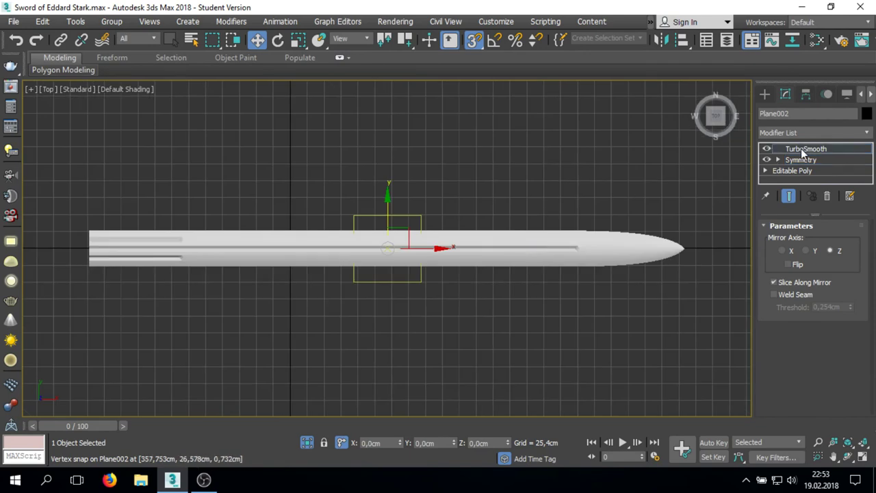
# - Select the blade's TurboSmooth modifier and end isolation so the whole sword shows
pyautogui.click(801, 148)
pyautogui.press('q')
pyautogui.click(546, 191)
pyautogui.hotkey('alt', 'q')
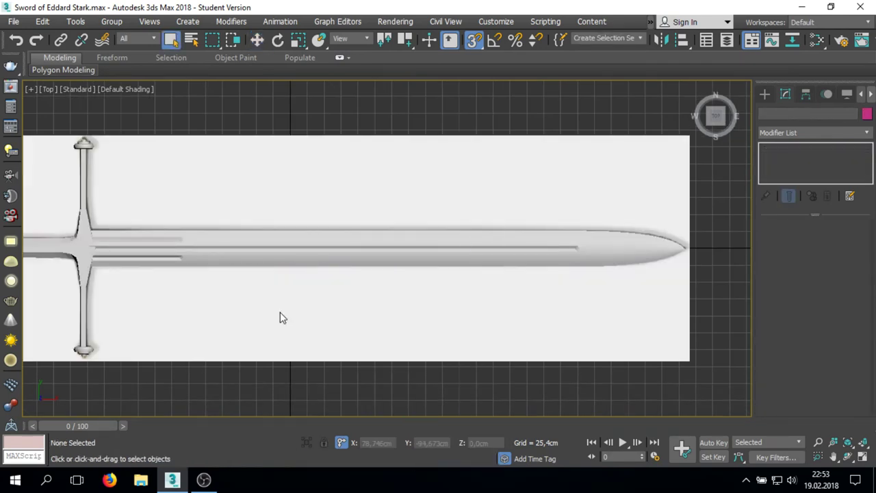
pyautogui.click(316, 257)
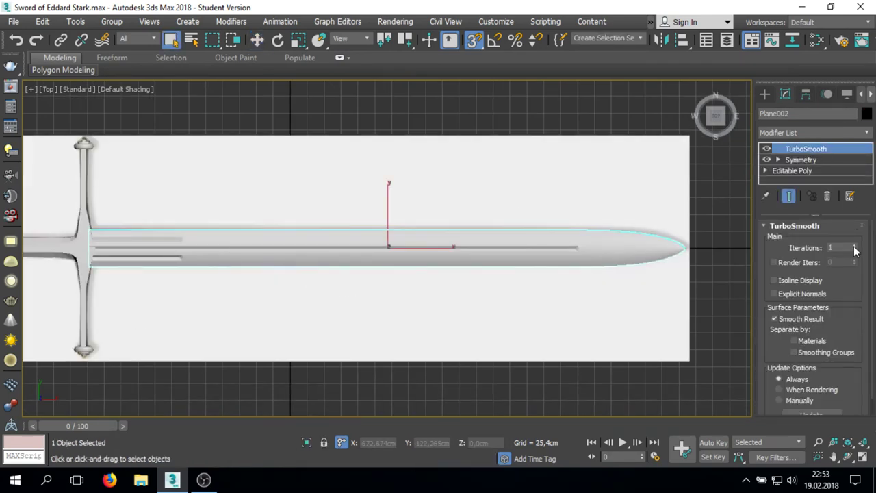
# - Select the sword parts, isolate and frame them, and return to the perspective view
pyautogui.scroll(-3, 383, 182)
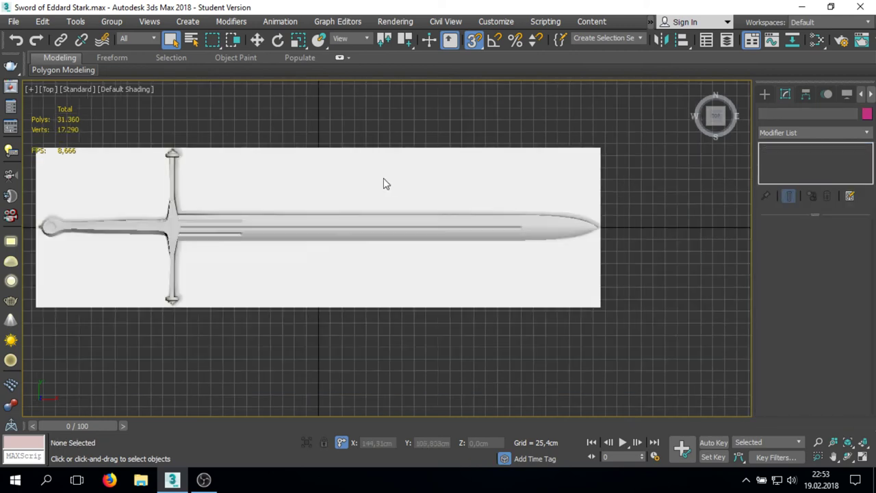
pyautogui.hotkey('ctrl', 'a')
pyautogui.scroll(-2, 460, 331)
pyautogui.rightClick(787, 156)
pyautogui.click(783, 162)
pyautogui.click(552, 247)
pyautogui.hotkey('ctrl', 'a')
pyautogui.hotkey('alt', 'q')
pyautogui.click(678, 100)
pyautogui.click(694, 89)
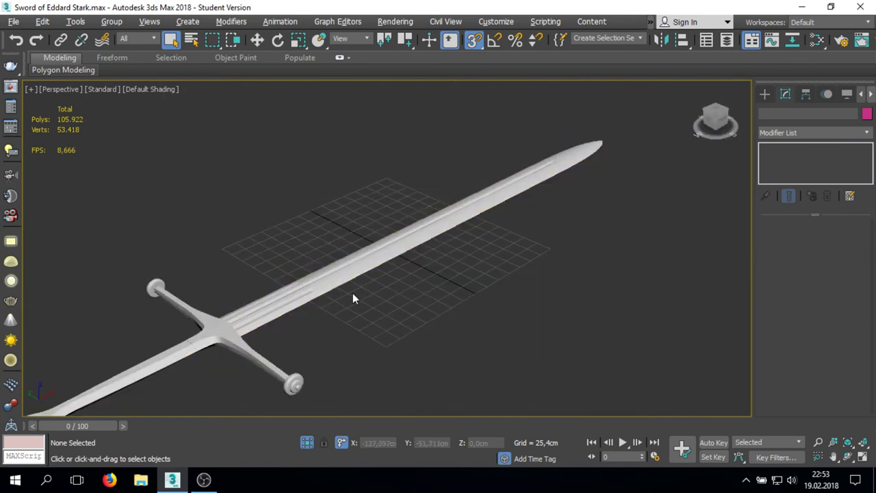
# - Select the blade together with the hilt in the top view
pyautogui.scroll(5, 331, 288)
pyautogui.scroll(3, 208, 339)
pyautogui.scroll(-5, 208, 338)
pyautogui.click(225, 294)
pyautogui.press('t')
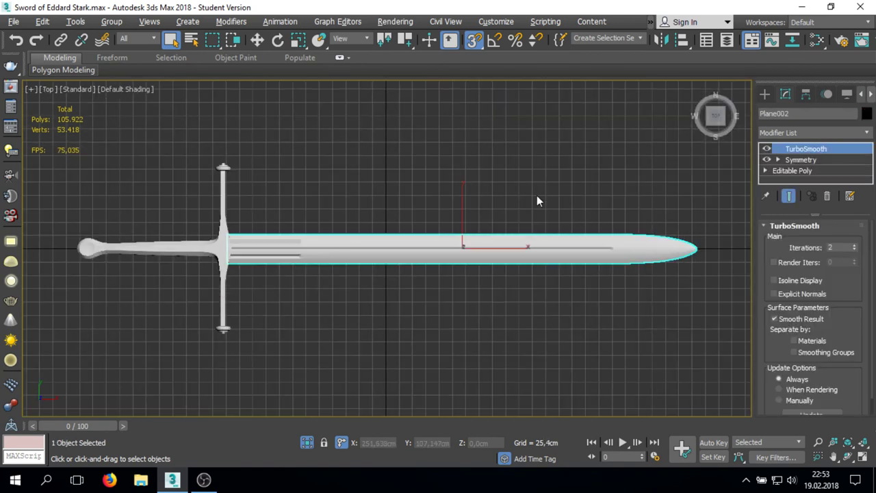
pyautogui.scroll(3, 140, 229)
pyautogui.hotkey('ctrl', 'a')
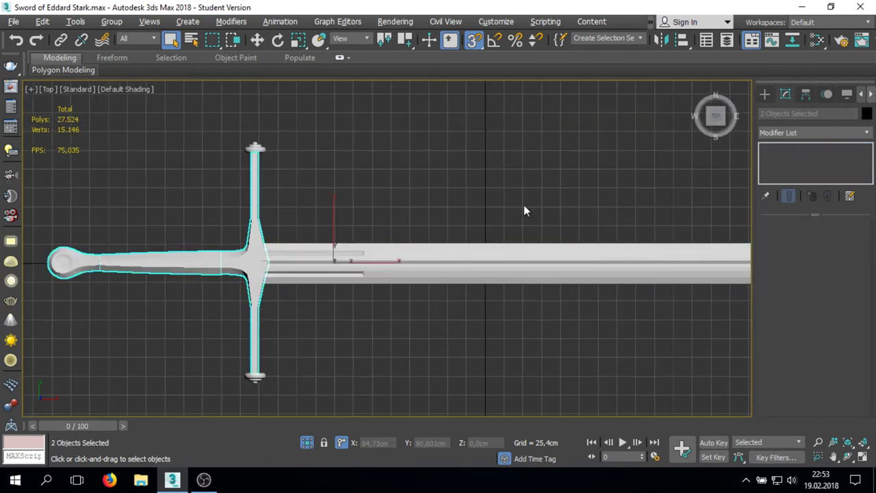
pyautogui.scroll(3, 31, 272)
# - Select the handle piece and grow a disc of polygons around the pommel centre
pyautogui.click(136, 253)
pyautogui.scroll(3, 299, 251)
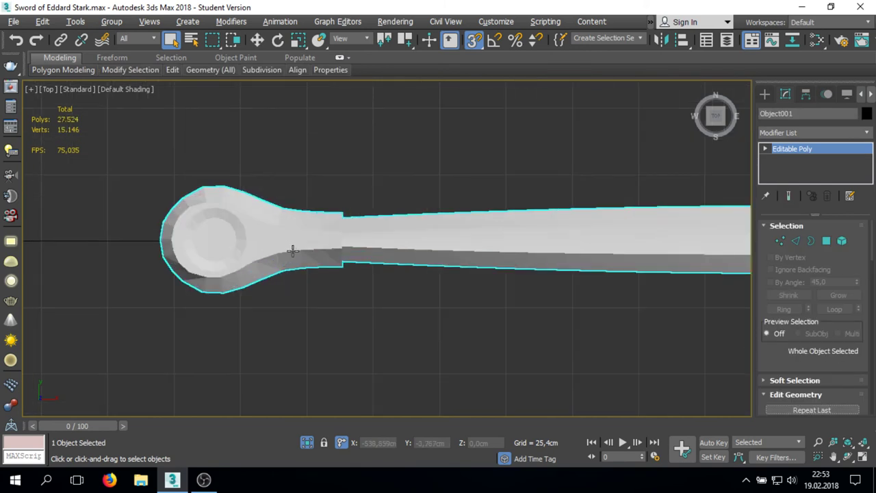
pyautogui.scroll(3, 292, 250)
pyautogui.press('F4')
pyautogui.press('4')
pyautogui.click(291, 198)
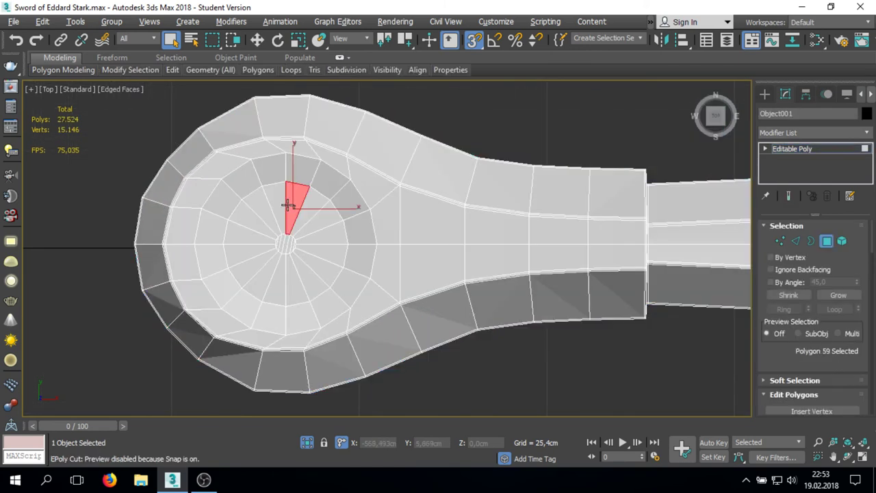
pyautogui.keyDown('shift'); pyautogui.click(304, 207); pyautogui.keyUp('shift')
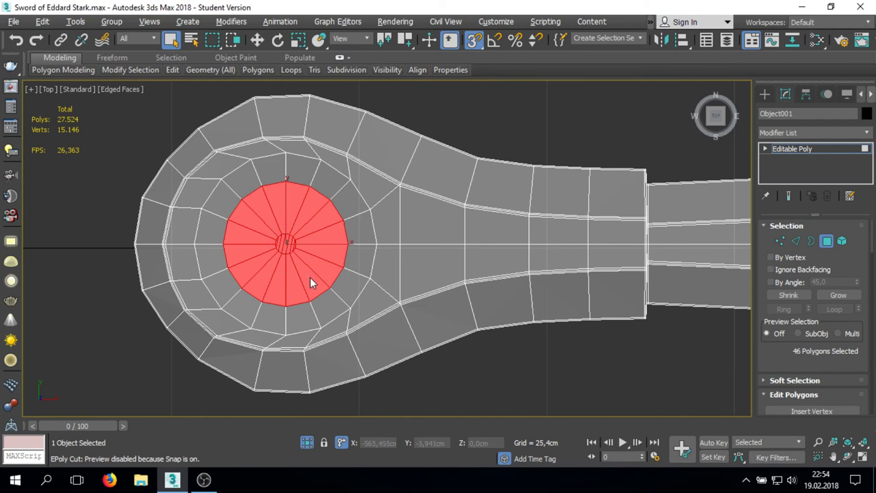
pyautogui.click(838, 295)
pyautogui.scroll(-3, 817, 324)
pyautogui.scroll(-5, 835, 320)
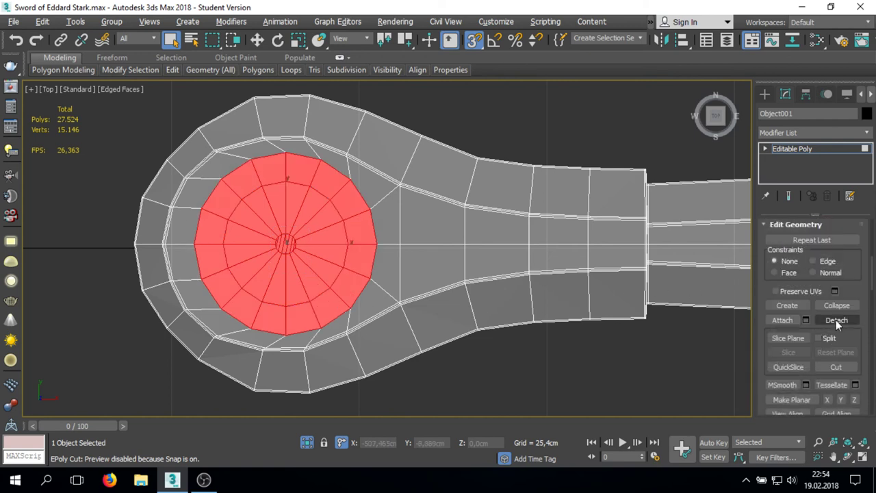
pyautogui.moveTo(405, 281)
pyautogui.keyDown('alt'); pyautogui.mouseDown(button='middle')
pyautogui.moveTo(417, 218)
pyautogui.moveTo(324, 313)
pyautogui.moveTo(302, 263)
pyautogui.mouseUp(button='middle'); pyautogui.keyUp('alt')
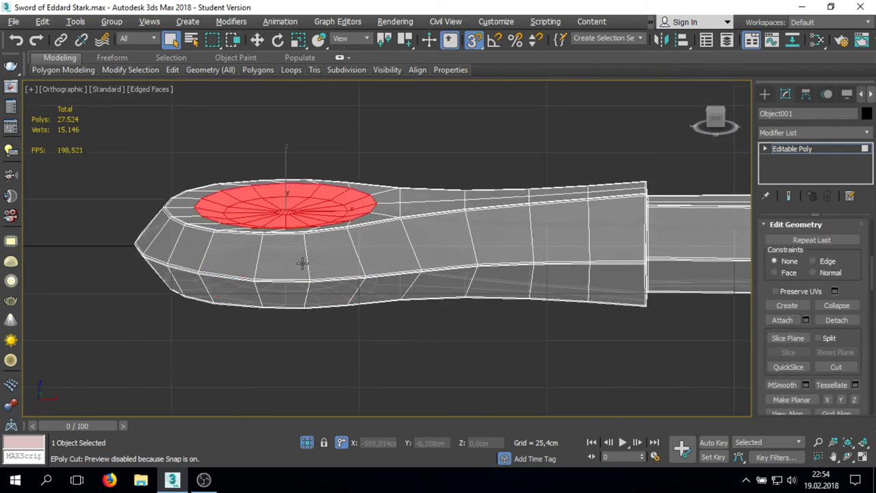
# - Detach the pommel disc faces as a clone named Object003 and isolate it
pyautogui.click(848, 321)
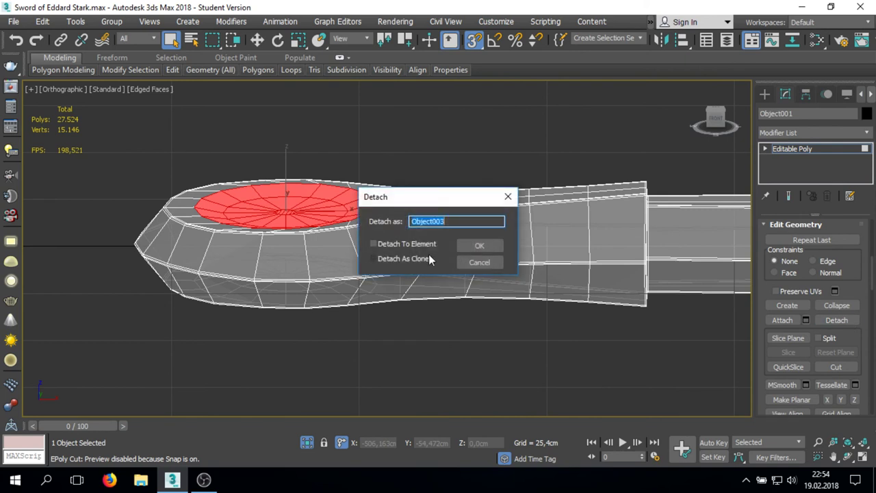
pyautogui.click(480, 245)
pyautogui.click(287, 208)
pyautogui.hotkey('alt', 'q')
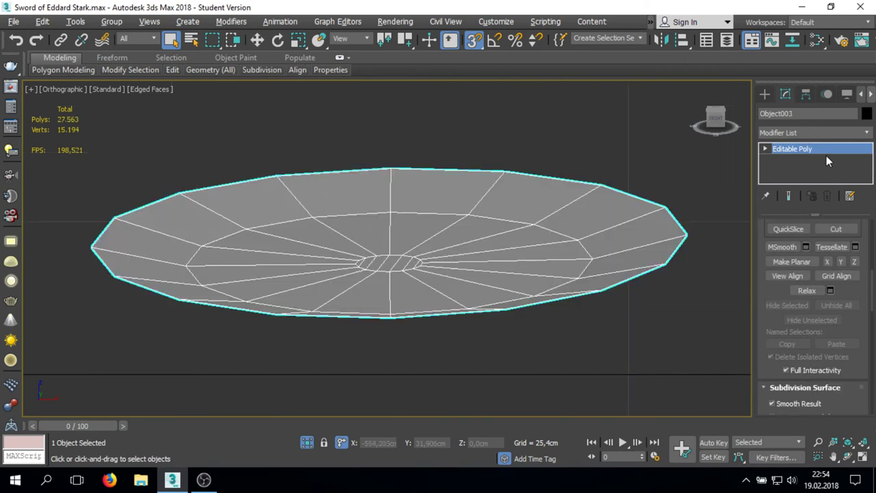
# - Shift-scale the disc's border inward to create an inner edge ring
pyautogui.press('4')
pyautogui.hotkey('alt', 'c')
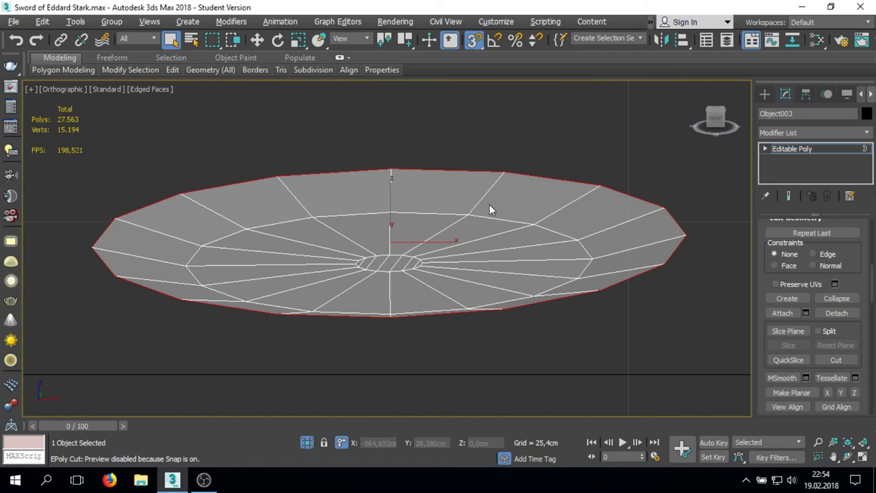
pyautogui.press('t')
pyautogui.keyDown('alt'); pyautogui.moveTo(399, 246); pyautogui.dragTo(390, 242, button='middle'); pyautogui.keyUp('alt')
pyautogui.press('r')
pyautogui.keyDown('shift'); pyautogui.moveTo(380, 257); pyautogui.dragTo(348, 445); pyautogui.keyUp('shift')
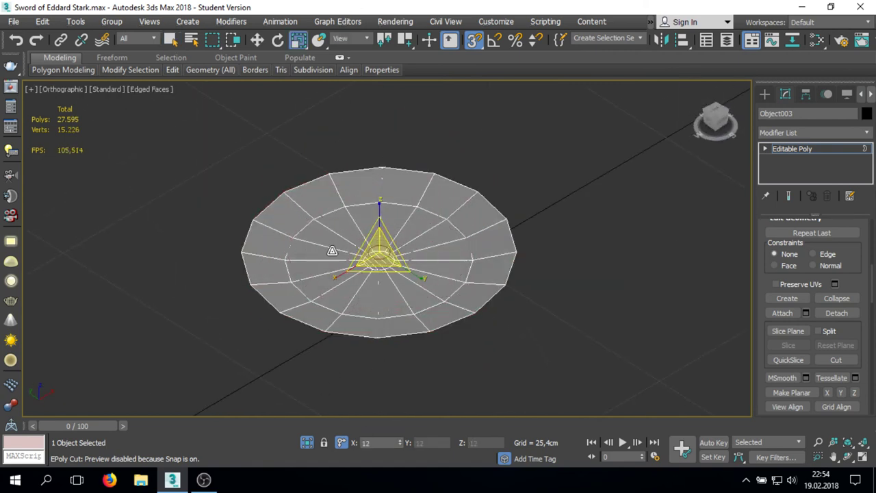
pyautogui.press('t')
pyautogui.scroll(5, 797, 254)
pyautogui.scroll(2, 797, 253)
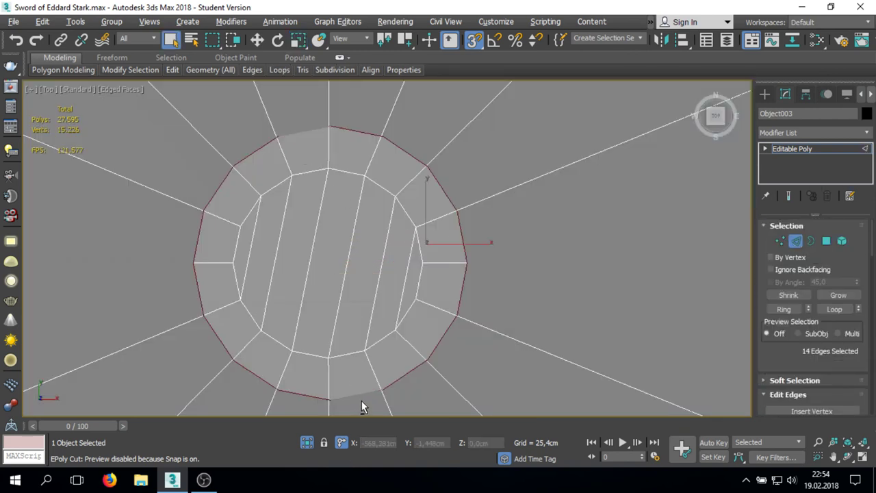
pyautogui.scroll(-3, 789, 320)
# - Select the outer edge loop, verify the inner ring with undo/redo, and inspect vertices and faces
pyautogui.hotkey('alt', 'l')
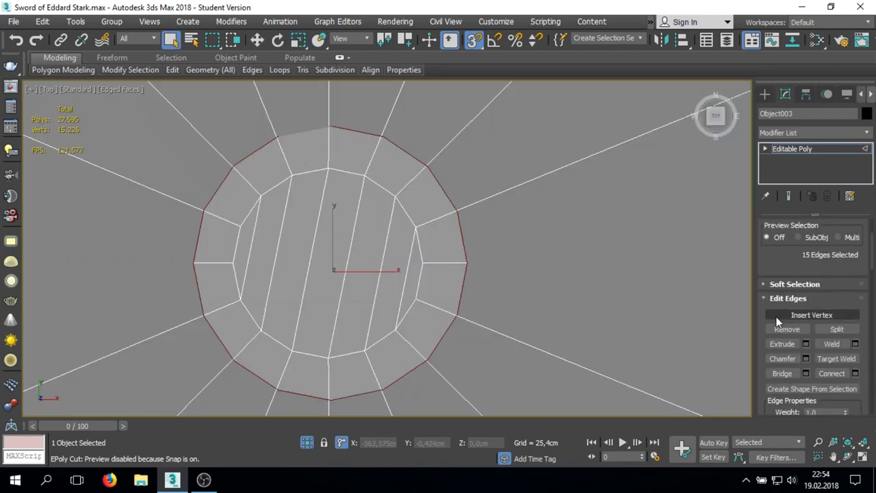
pyautogui.scroll(-5, 438, 216)
pyautogui.moveTo(414, 160)
pyautogui.keyDown('alt'); pyautogui.mouseDown(button='middle')
pyautogui.moveTo(426, 133)
pyautogui.moveTo(422, 82)
pyautogui.moveTo(426, 154)
pyautogui.mouseUp(button='middle'); pyautogui.keyUp('alt')
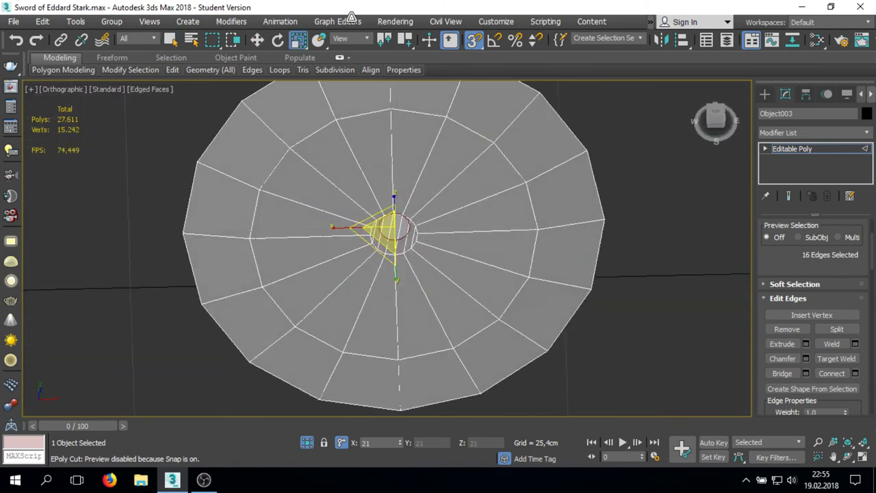
pyautogui.hotkey('ctrl', 'BackSpace')
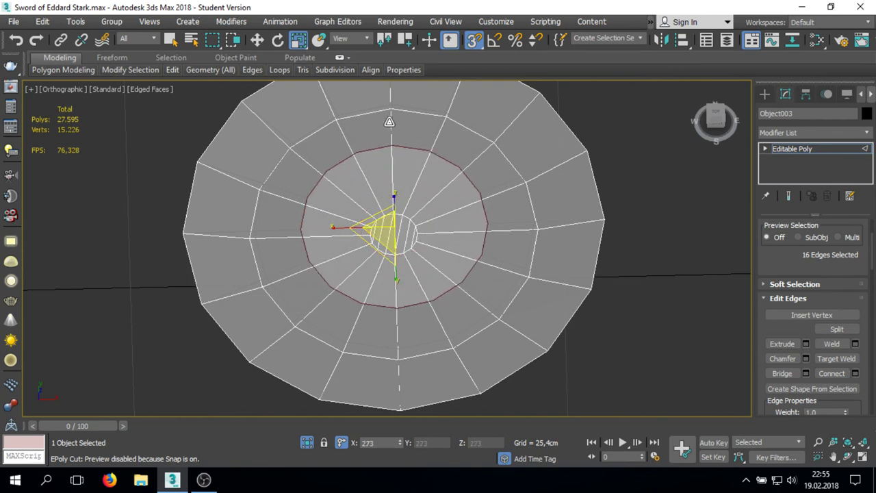
pyautogui.hotkey('ctrl', 'z')
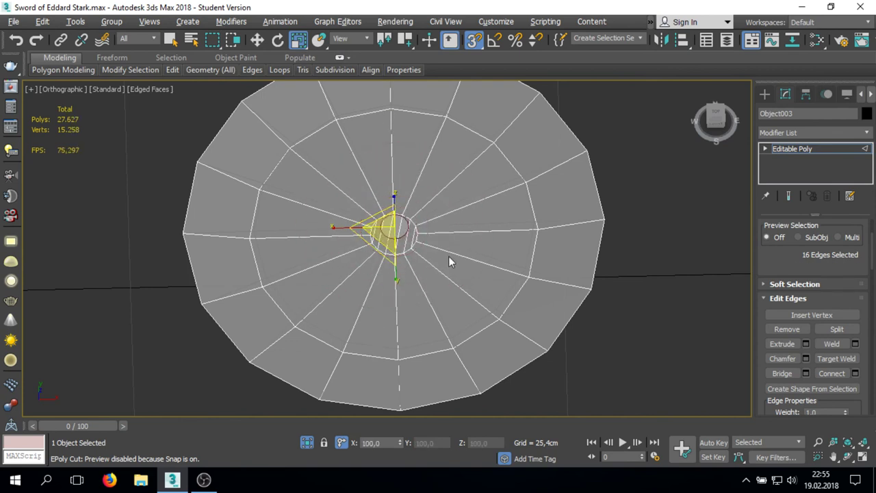
pyautogui.keyDown('alt'); pyautogui.moveTo(450, 261); pyautogui.dragTo(455, 233, button='middle'); pyautogui.keyUp('alt')
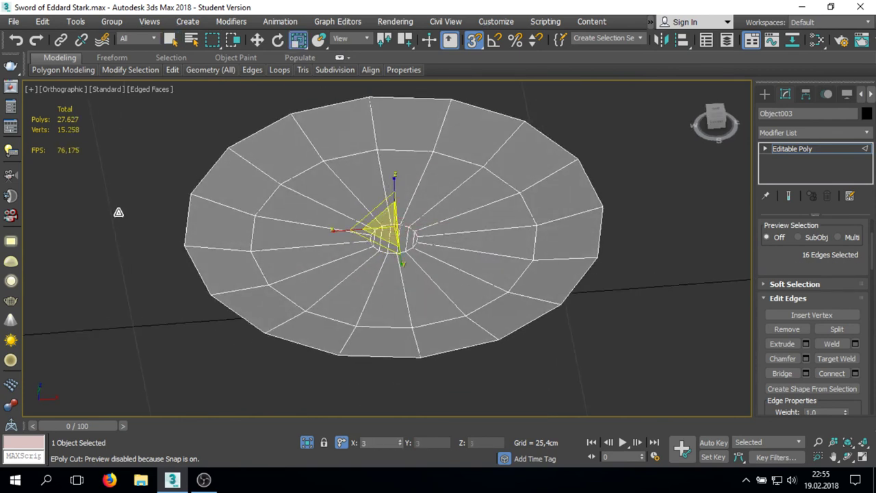
pyautogui.press('1')
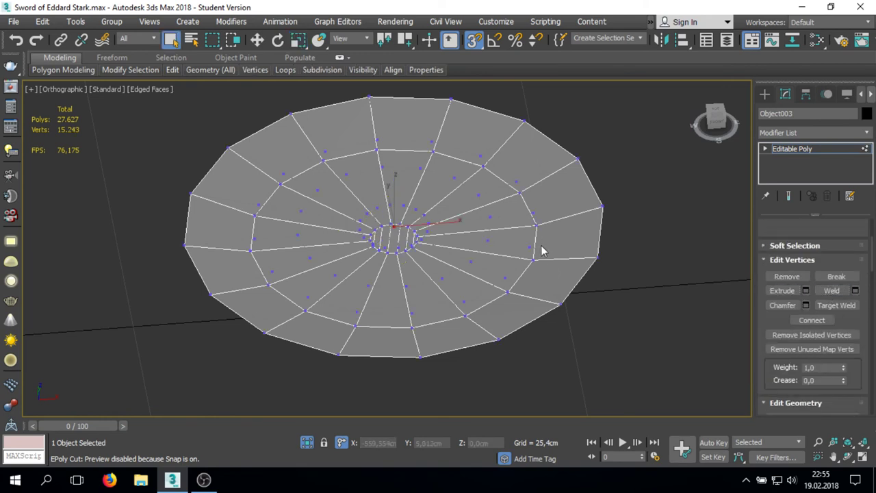
pyautogui.press('4')
pyautogui.hotkey('ctrl', 'a')
pyautogui.click(671, 310)
# - Chamfer the disc's outer rim edges with a reduced amount and 2 segments, with the full sword shown
pyautogui.press('2')
pyautogui.click(543, 316)
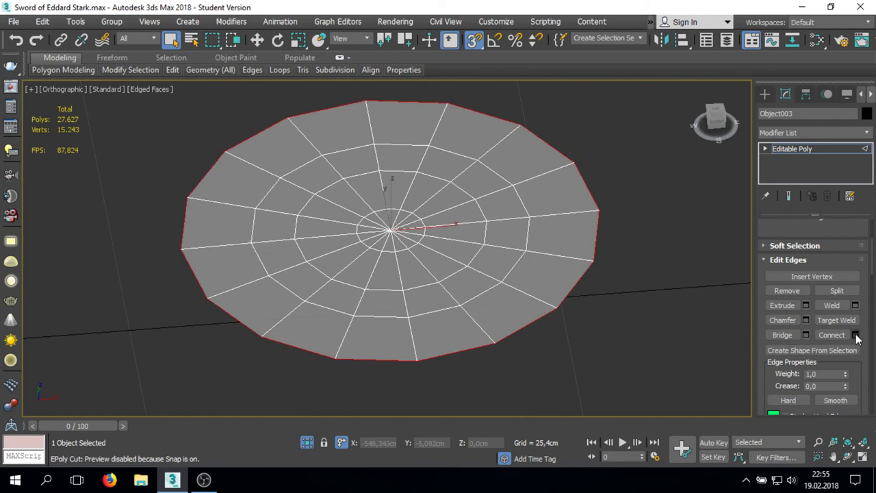
pyautogui.click(806, 320)
pyautogui.press('t')
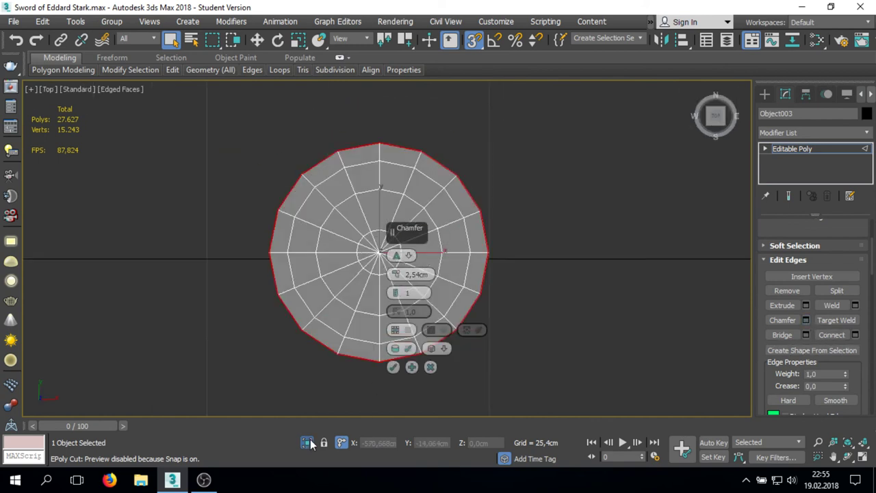
pyautogui.click(307, 442)
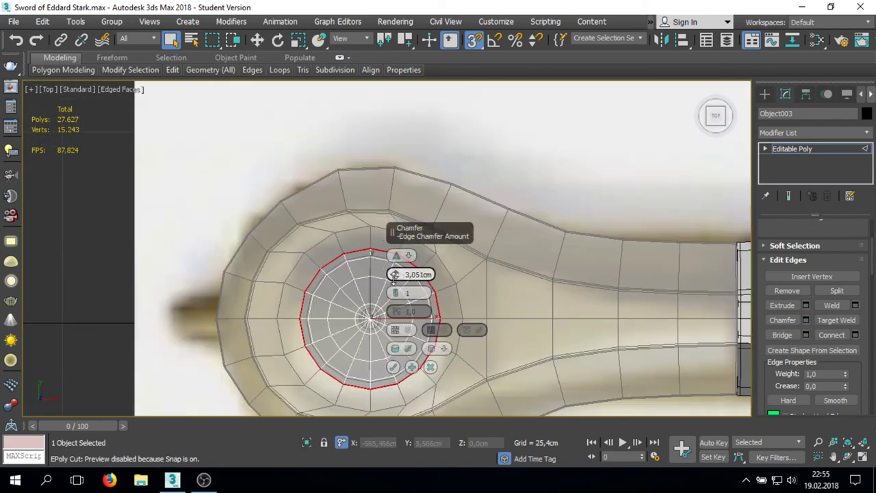
pyautogui.moveTo(395, 277); pyautogui.dragTo(393, 292)
pyautogui.moveTo(425, 229)
pyautogui.keyDown('alt'); pyautogui.mouseDown(button='middle')
pyautogui.moveTo(430, 172)
pyautogui.moveTo(330, 313)
pyautogui.mouseUp(button='middle'); pyautogui.keyUp('alt')
pyautogui.scroll(5, 331, 313)
pyautogui.moveTo(397, 291)
pyautogui.mouseDown()
pyautogui.moveTo(398, 299)
pyautogui.moveTo(395, 243)
pyautogui.mouseUp()
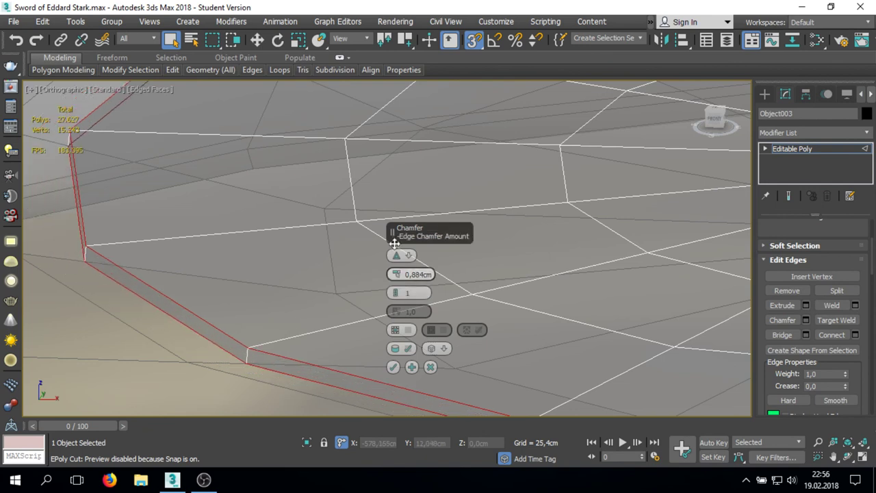
pyautogui.click(394, 367)
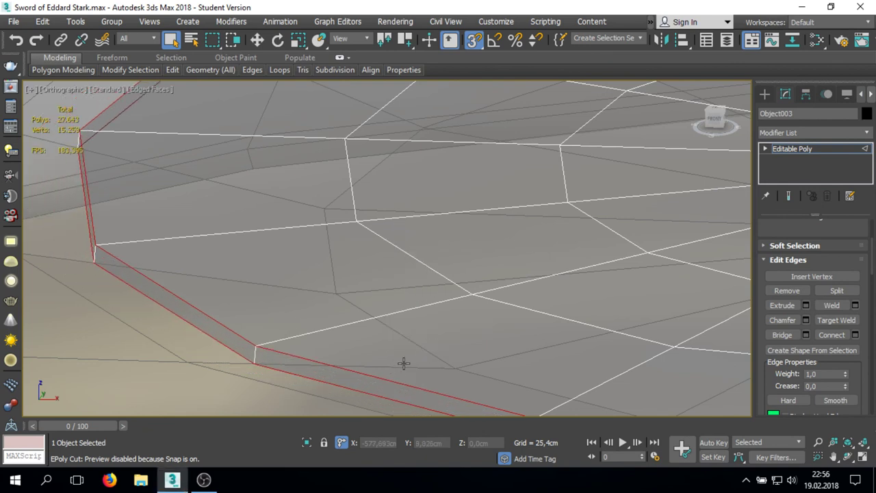
# - Extrude the rim edges with a width of 0,052cm
pyautogui.click(805, 305)
pyautogui.moveTo(395, 274); pyautogui.dragTo(400, 398)
pyautogui.click(392, 293)
# - Add TurboSmooth to the pommel disc at 2 iterations, undoing a wrongly added modifier first
pyautogui.click(810, 148)
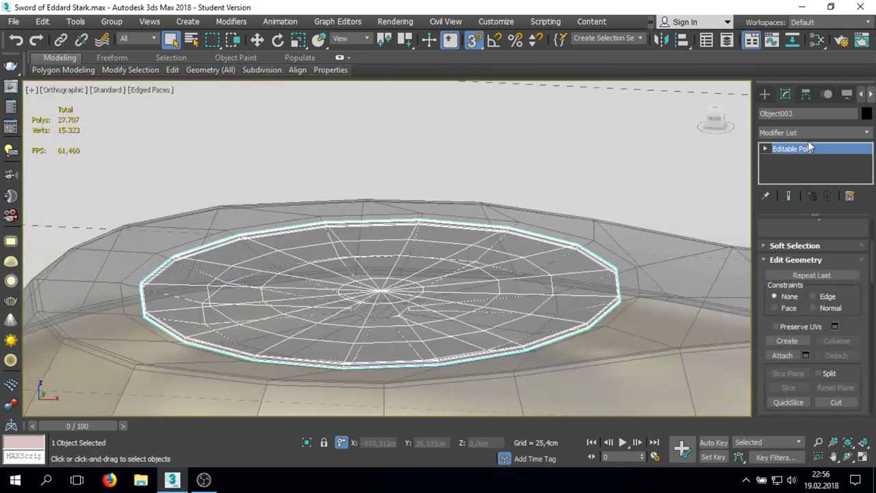
pyautogui.click(814, 132)
pyautogui.click(805, 217)
pyautogui.scroll(10, 634, 349)
pyautogui.hotkey('ctrl', 'z')
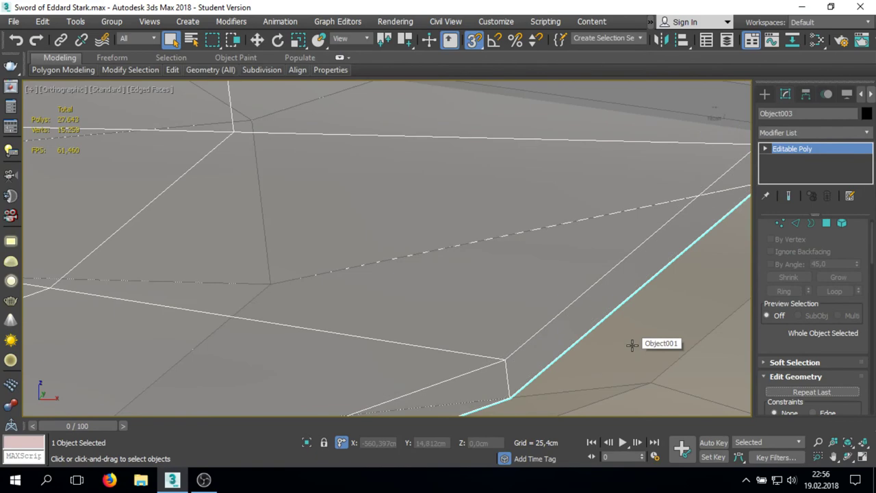
pyautogui.scroll(-3, 633, 344)
pyautogui.scroll(-3, 632, 344)
pyautogui.click(813, 132)
pyautogui.click(801, 221)
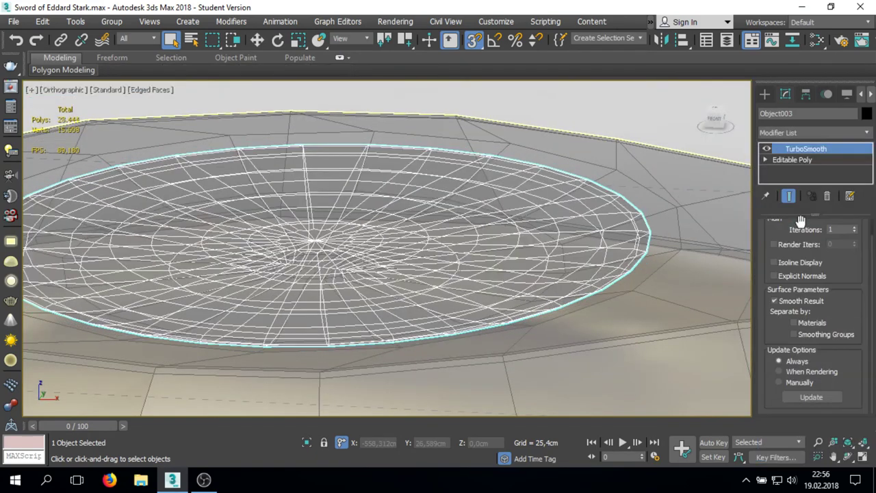
pyautogui.click(854, 229)
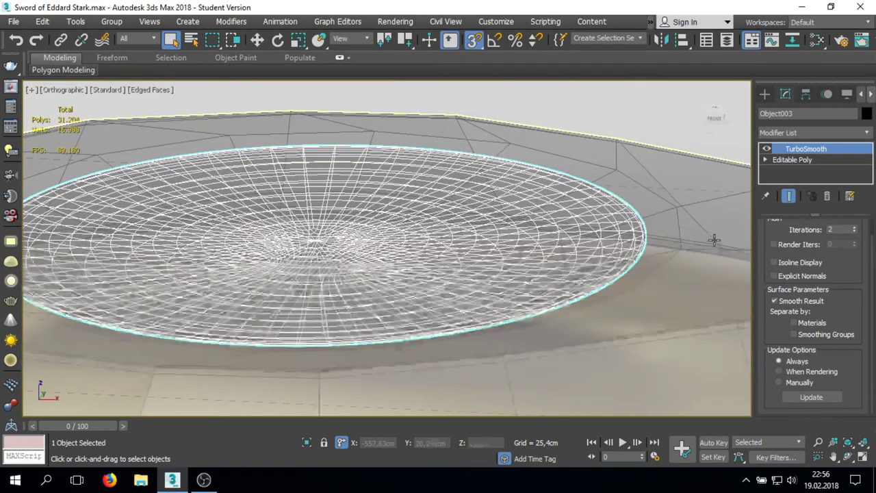
# - Inspect the smoothed disc from the front, then drop to its Editable Poly base with edges shown
pyautogui.press('F4')
pyautogui.scroll(-3, 705, 241)
pyautogui.scroll(-3, 597, 244)
pyautogui.click(543, 303)
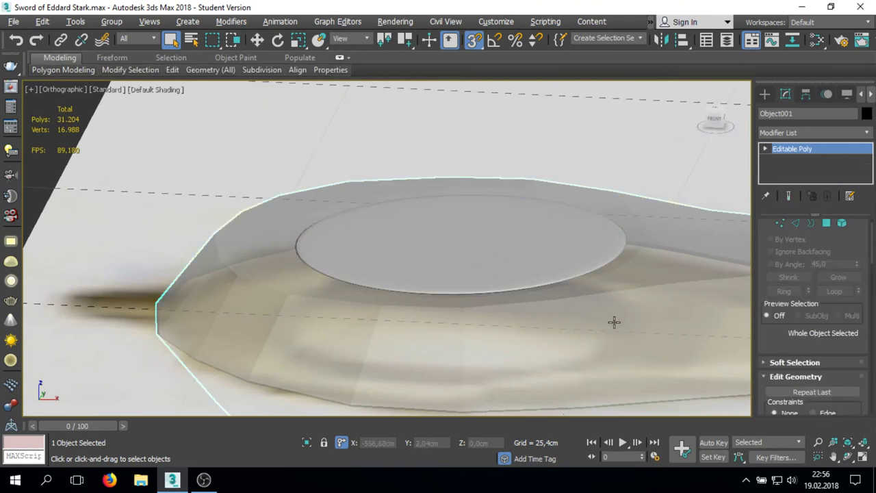
pyautogui.click(502, 262)
pyautogui.press('f')
pyautogui.scroll(-3, 483, 242)
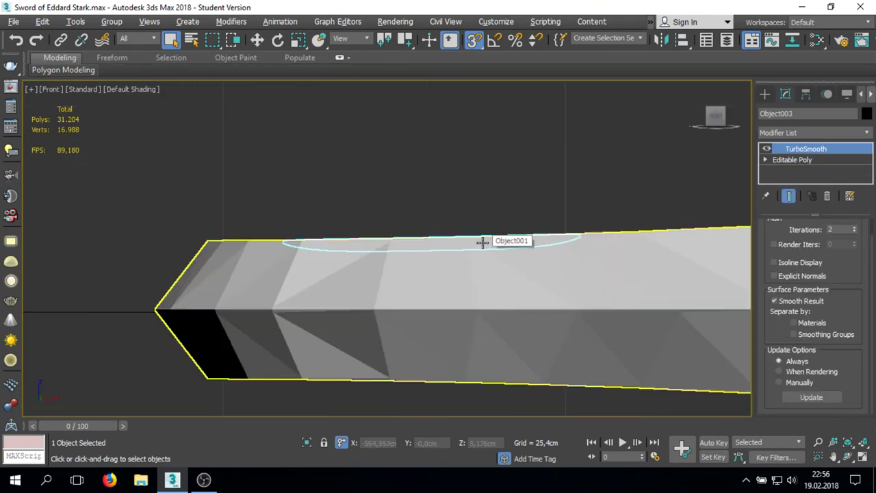
pyautogui.keyDown('alt'); pyautogui.moveTo(446, 239); pyautogui.dragTo(452, 242, button='middle'); pyautogui.keyUp('alt')
pyautogui.scroll(4, 452, 242)
pyautogui.click(792, 160)
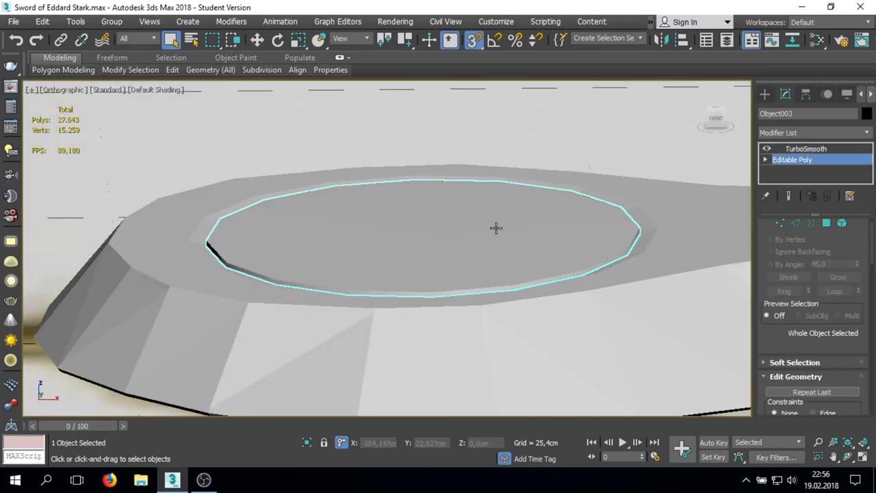
pyautogui.press('F4')
pyautogui.press('3')
pyautogui.scroll(3, 429, 240)
# - Select the centre 16-polygon fan and lower it flush onto the disc surface
pyautogui.press('4')
pyautogui.click(437, 243)
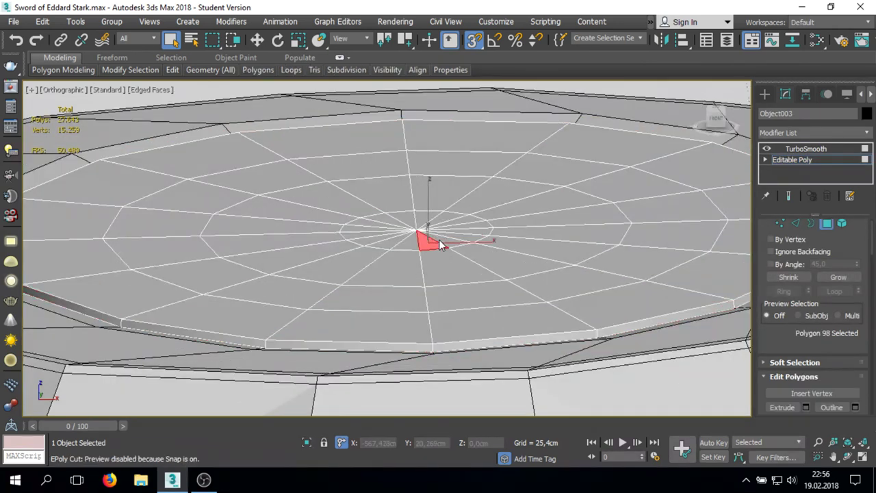
pyautogui.press('t')
pyautogui.moveTo(303, 162)
pyautogui.mouseDown()
pyautogui.moveTo(345, 215)
pyautogui.moveTo(366, 226)
pyautogui.mouseUp()
pyautogui.click(582, 260)
pyautogui.keyDown('alt'); pyautogui.moveTo(366, 225); pyautogui.dragTo(375, 121, button='middle'); pyautogui.keyUp('alt')
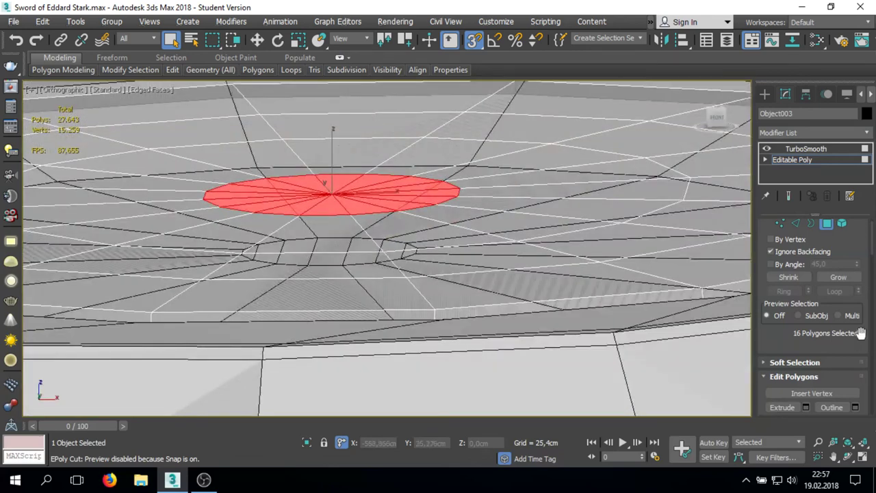
pyautogui.press('z')
pyautogui.press('w')
pyautogui.press('f')
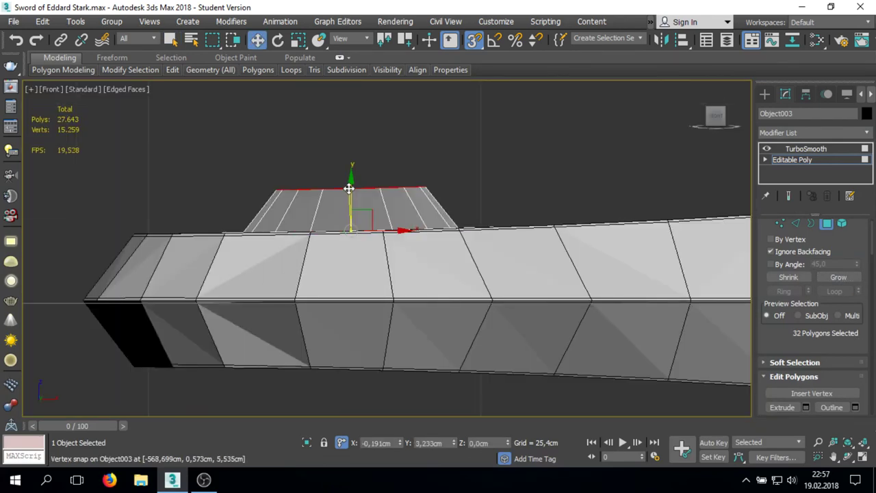
pyautogui.moveTo(349, 188); pyautogui.dragTo(351, 232)
# - Grow the selection, flatten it, nudge it slightly up, and view the smoothed disc
pyautogui.scroll(3, 361, 203)
pyautogui.moveTo(385, 253)
pyautogui.keyDown('alt'); pyautogui.mouseDown(button='middle')
pyautogui.moveTo(473, 333)
pyautogui.moveTo(479, 322)
pyautogui.mouseUp(button='middle'); pyautogui.keyUp('alt')
pyautogui.click(838, 277)
pyautogui.press('f')
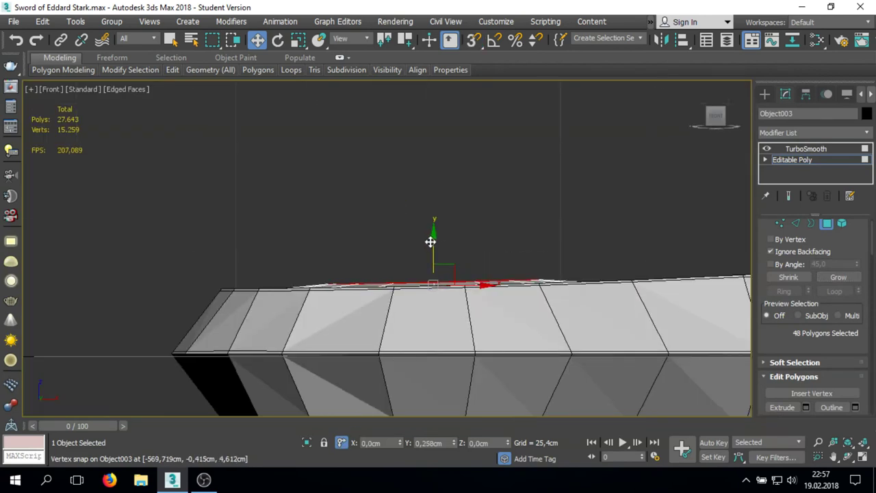
pyautogui.moveTo(430, 241); pyautogui.dragTo(431, 246)
pyautogui.scroll(3, 430, 248)
pyautogui.scroll(3, 532, 307)
pyautogui.moveTo(356, 293); pyautogui.dragTo(354, 290)
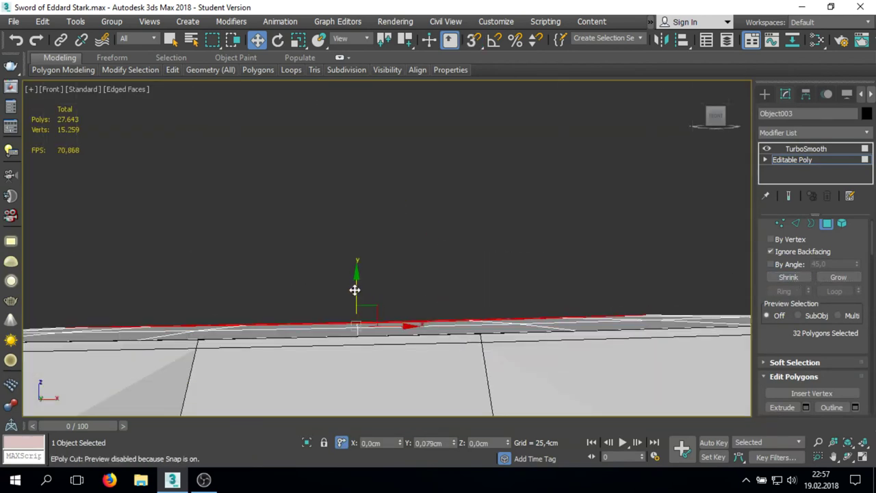
pyautogui.keyDown('alt'); pyautogui.moveTo(351, 285); pyautogui.dragTo(450, 311, button='middle'); pyautogui.keyUp('alt')
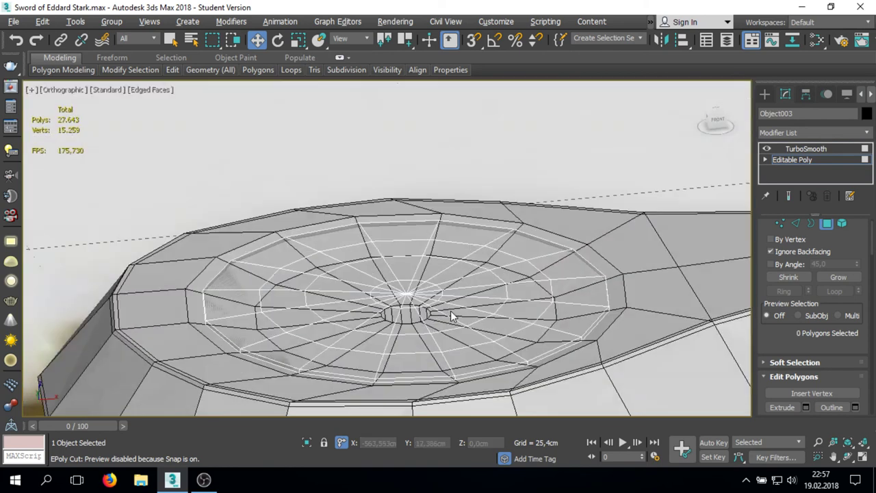
pyautogui.click(791, 147)
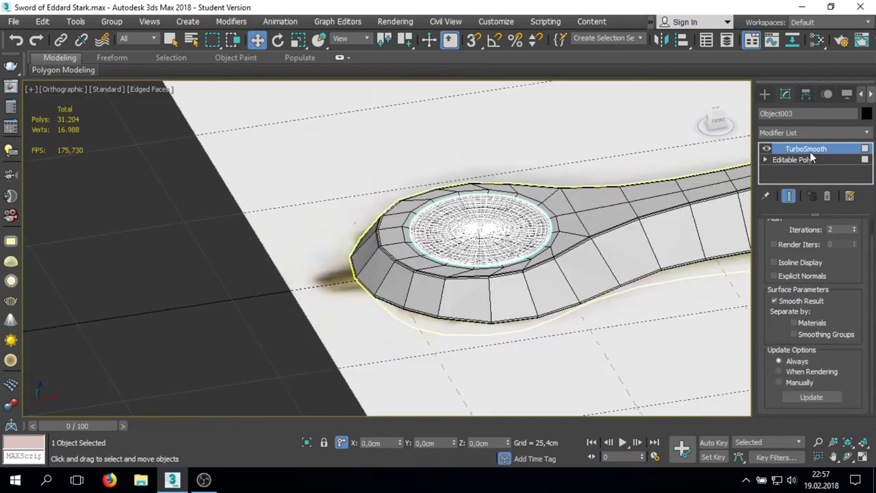
# - Add a Symmetry modifier to the pommel disc, mirroring across the Z axis
pyautogui.click(809, 133)
pyautogui.scroll(-10, 815, 286)
pyautogui.click(815, 286)
pyautogui.click(829, 251)
# - Delete TurboSmooth, collapse the disc to Editable Poly, and re-add TurboSmooth with 2 iterations
pyautogui.click(806, 149)
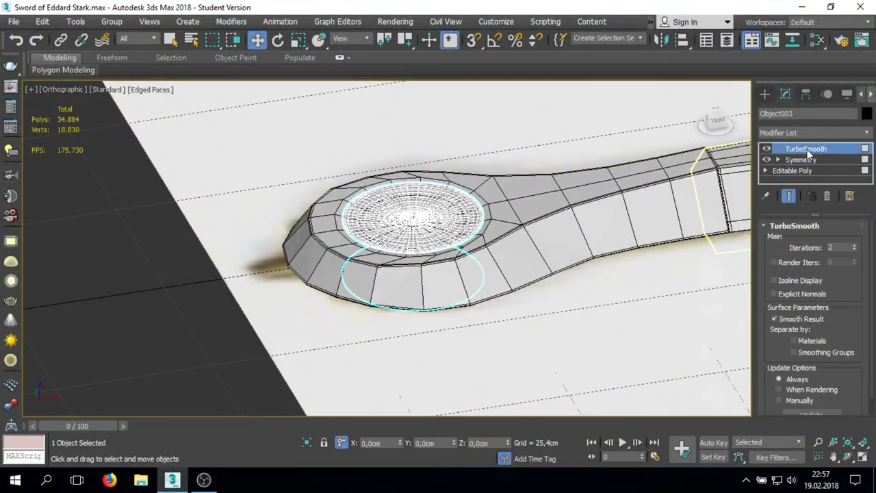
pyautogui.press('Delete')
pyautogui.rightClick(474, 125)
pyautogui.click(642, 272)
pyautogui.click(809, 133)
pyautogui.click(808, 215)
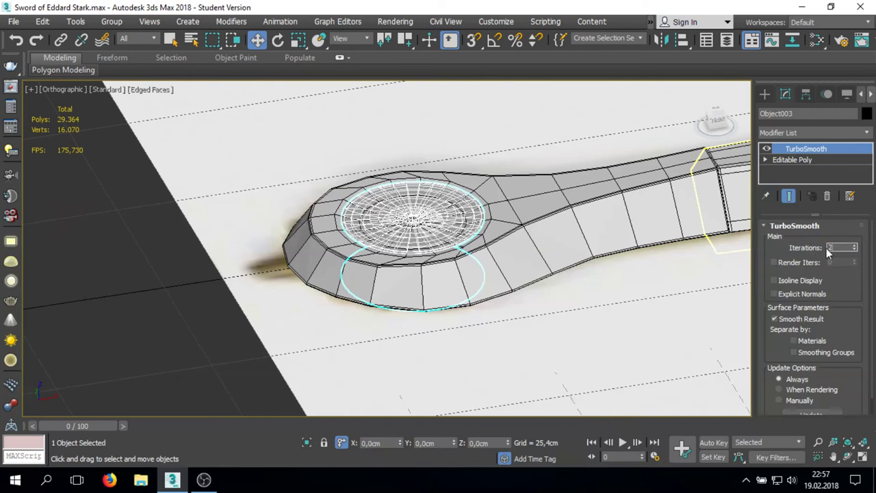
pyautogui.press('Return')
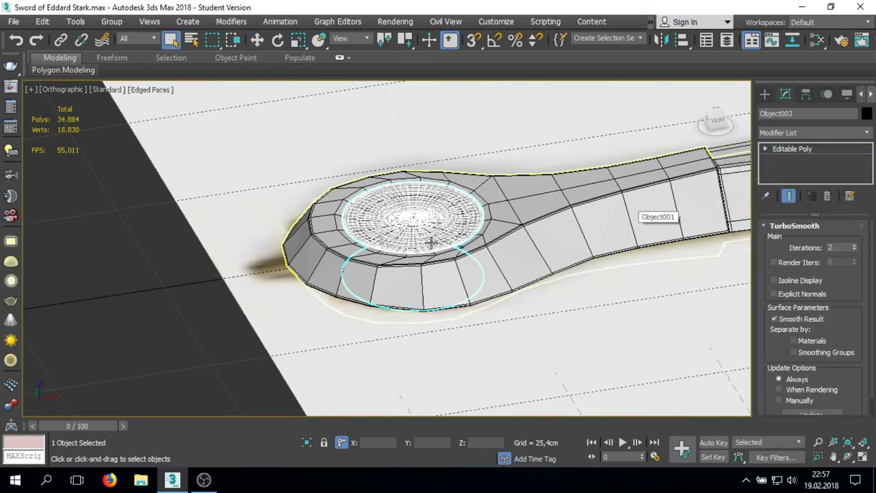
# - Select the sword body (Object002) to paste the copied TurboSmooth onto it
pyautogui.scroll(-5, 647, 206)
pyautogui.click(652, 204)
pyautogui.rightClick(787, 149)
# - Paste the 2-iteration TurboSmooth onto the sword body and the Cylinder001 crossguard-and-grip part
pyautogui.click(808, 172)
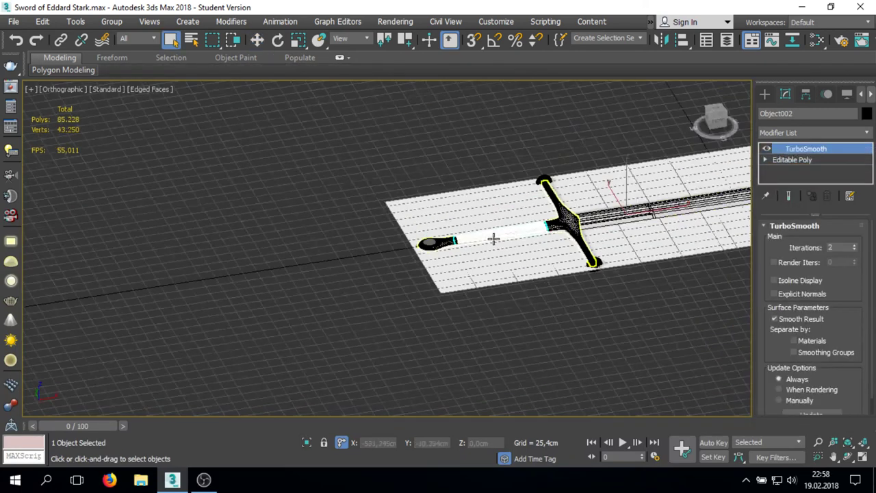
pyautogui.scroll(5, 495, 236)
pyautogui.scroll(3, 495, 237)
pyautogui.scroll(-2, 482, 219)
pyautogui.click(493, 171)
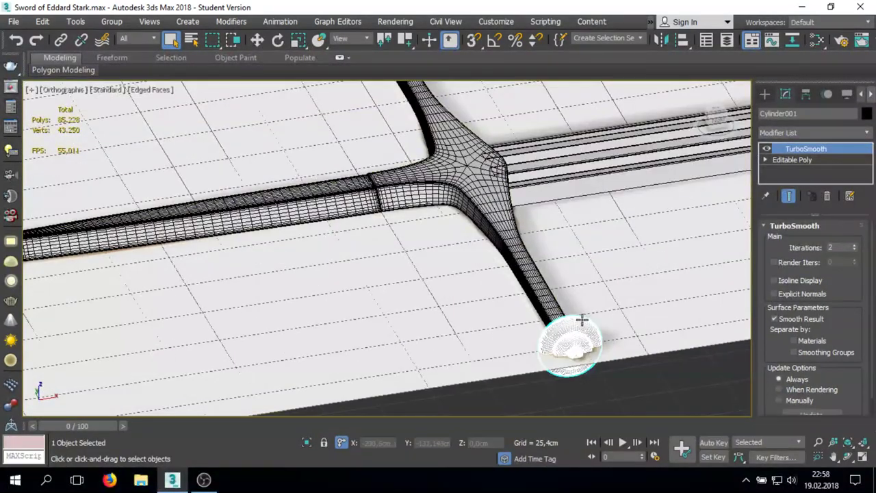
pyautogui.click(373, 310)
pyautogui.scroll(-5, 373, 311)
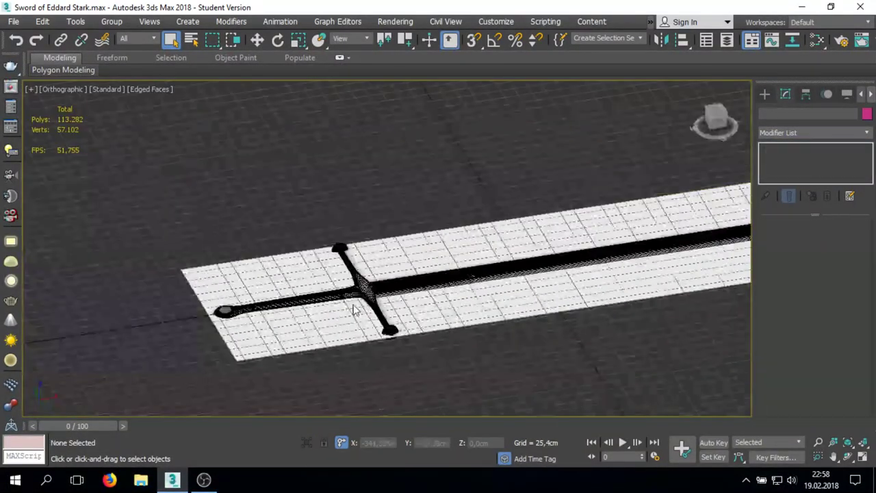
# - Deselect everything and return to the home perspective view in plain shaded display
pyautogui.click(355, 309)
pyautogui.click(391, 195)
pyautogui.click(696, 86)
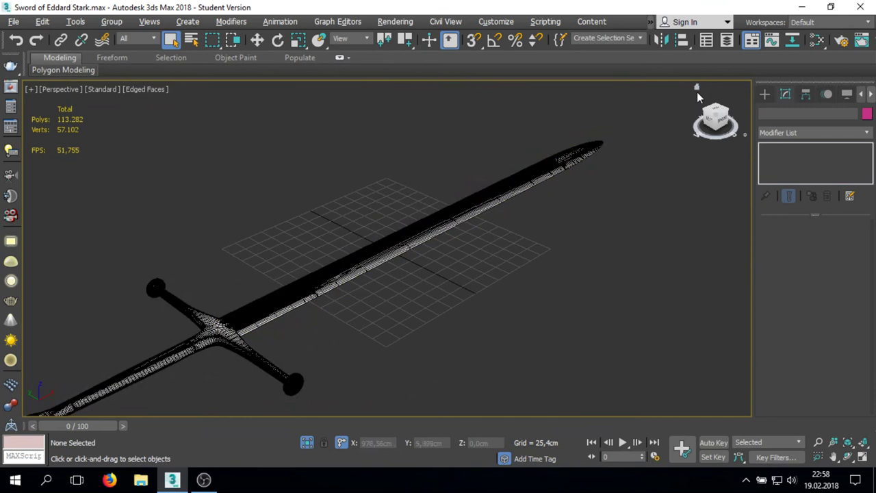
pyautogui.press('F4')
pyautogui.scroll(4, 248, 236)
pyautogui.scroll(3, 248, 237)
# - In the front view, scale the blade (Plane002) down slightly along Y to thin it
pyautogui.press('f')
pyautogui.click(303, 243)
pyautogui.scroll(5, 154, 243)
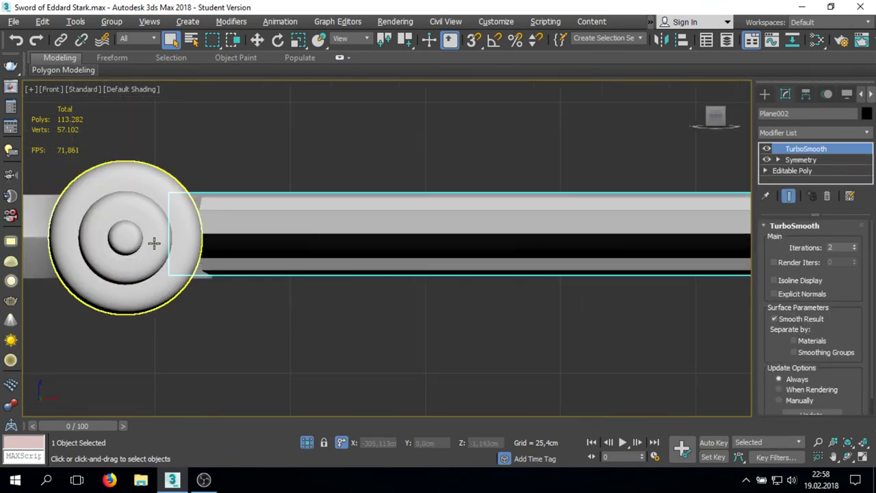
pyautogui.press('r')
pyautogui.scroll(-8, 154, 243)
pyautogui.scroll(3, 377, 212)
pyautogui.moveTo(378, 221); pyautogui.dragTo(379, 224)
pyautogui.scroll(5, 72, 265)
pyautogui.scroll(-3, 303, 228)
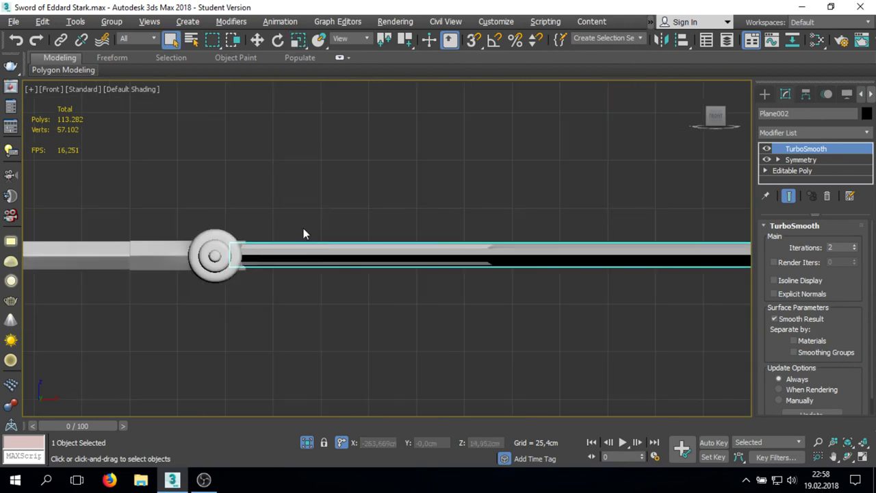
pyautogui.scroll(-3, 304, 228)
pyautogui.click(479, 165)
# - Back in perspective, select the sword body and pan toward the crossguard end
pyautogui.press('q')
pyautogui.press('p')
pyautogui.scroll(-5, 248, 299)
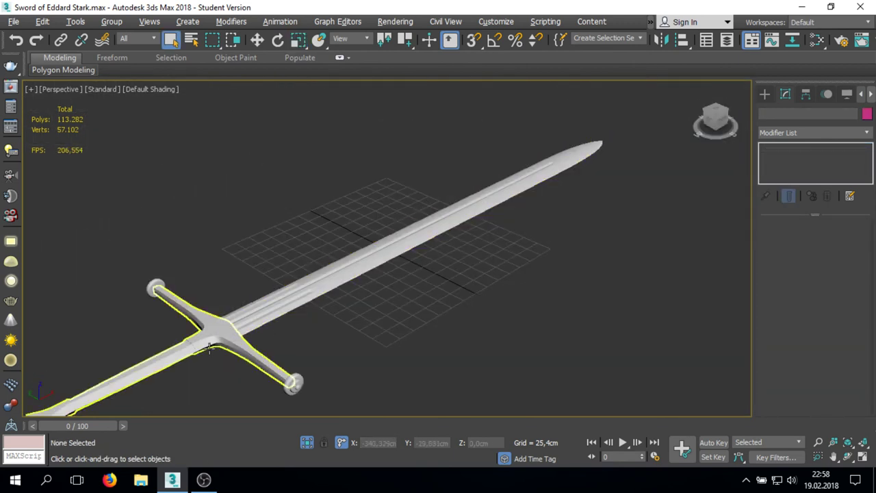
pyautogui.click(248, 298)
pyautogui.scroll(3, 267, 326)
pyautogui.scroll(3, 267, 326)
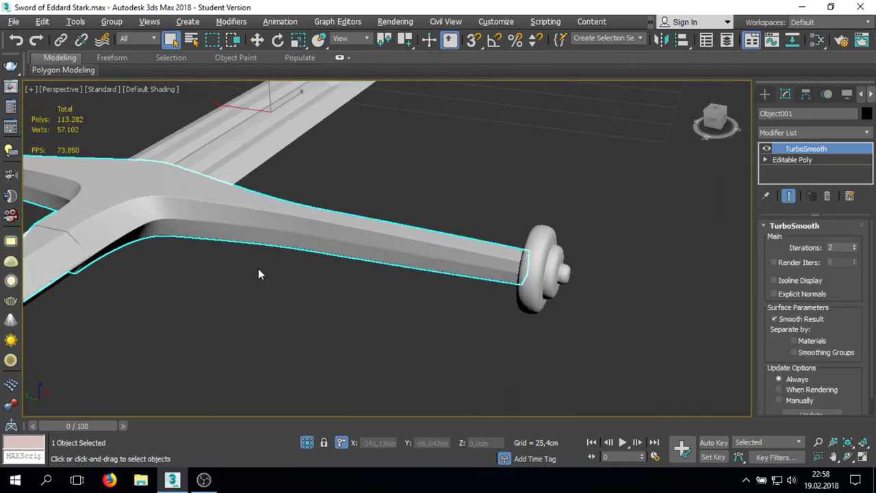
pyautogui.moveTo(223, 260)
pyautogui.mouseDown(button='middle')
pyautogui.moveTo(460, 183)
pyautogui.moveTo(538, 88)
pyautogui.mouseUp(button='middle')
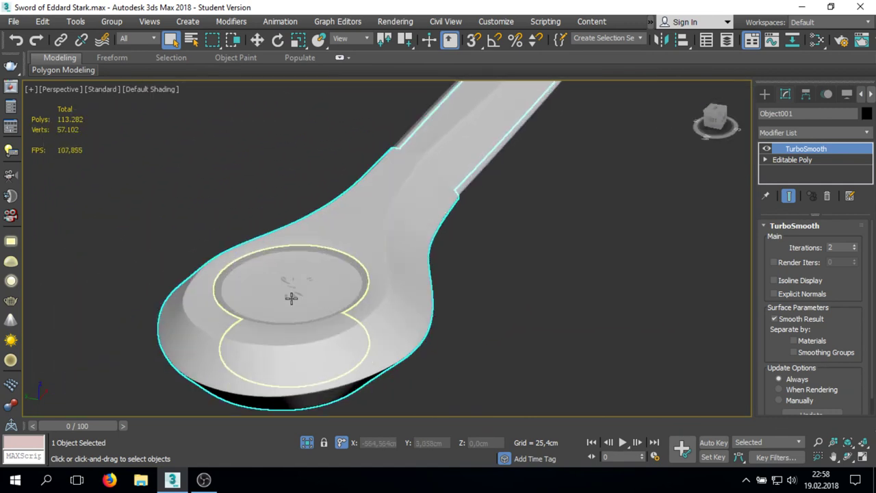
# - Inspect the pommel disc's base mesh edges against its smoothed result, then orbit onto the pommel
pyautogui.click(290, 297)
pyautogui.scroll(3, 308, 290)
pyautogui.click(800, 159)
pyautogui.press('F4')
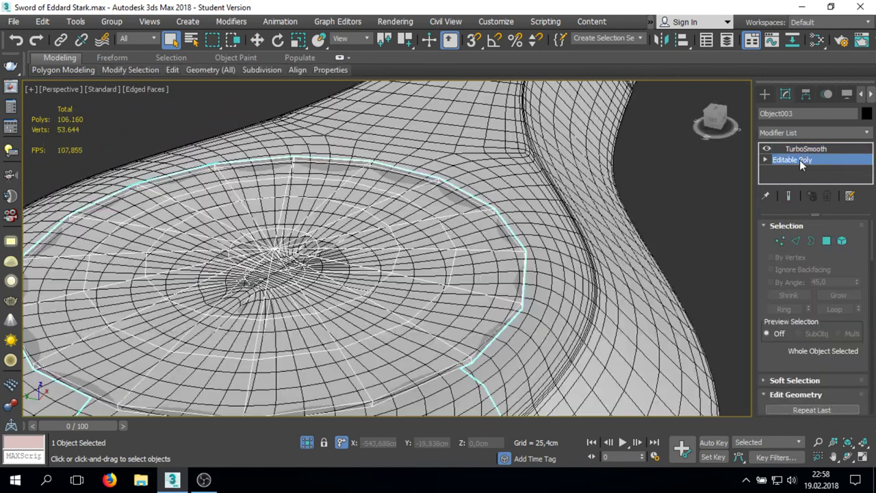
pyautogui.press('z')
pyautogui.click(800, 149)
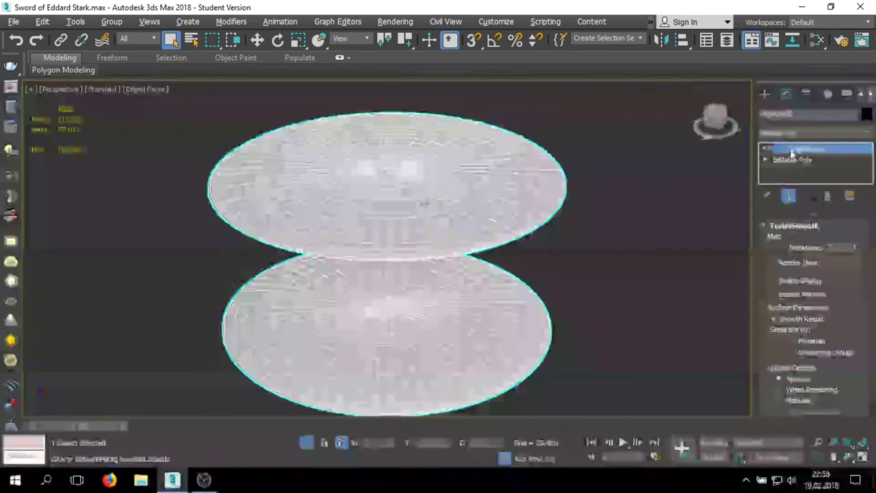
pyautogui.press('F4')
pyautogui.click(308, 444)
pyautogui.scroll(3, 360, 267)
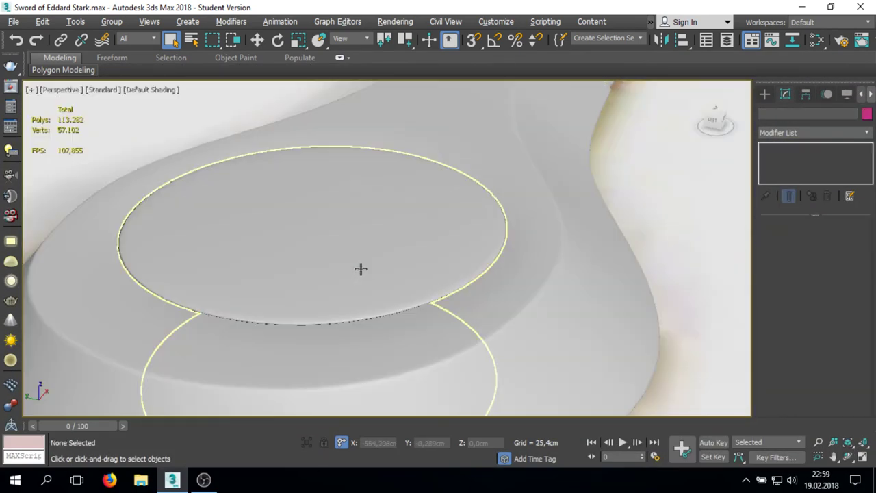
pyautogui.keyDown('alt'); pyautogui.moveTo(608, 283); pyautogui.dragTo(469, 304, button='middle'); pyautogui.keyUp('alt')
# - Enter Expert Mode and orbit around the sword, viewing the blade and the hilt up close
pyautogui.hotkey('ctrl', 'x')
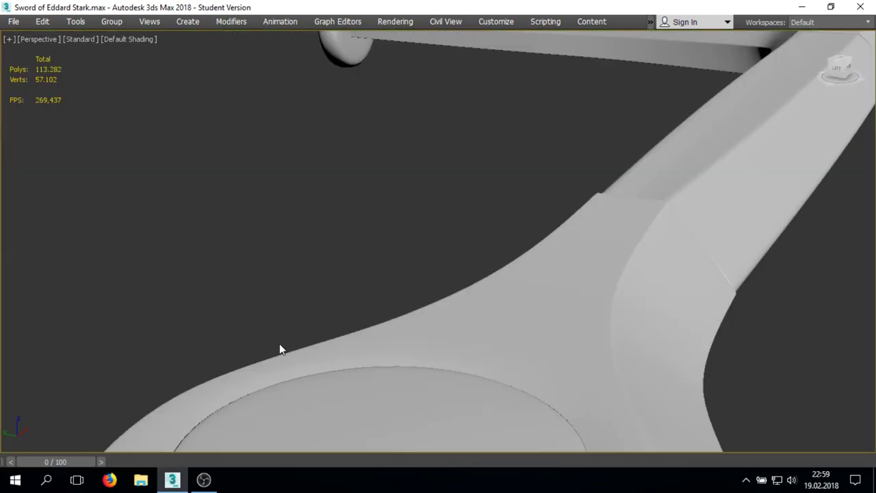
pyautogui.scroll(-8, 279, 343)
pyautogui.moveTo(433, 274)
pyautogui.keyDown('alt'); pyautogui.mouseDown(button='middle')
pyautogui.moveTo(511, 290)
pyautogui.moveTo(436, 288)
pyautogui.moveTo(362, 265)
pyautogui.moveTo(239, 259)
pyautogui.mouseUp(button='middle'); pyautogui.keyUp('alt')
pyautogui.scroll(3, 414, 307)
pyautogui.moveTo(392, 303)
pyautogui.keyDown('alt'); pyautogui.mouseDown(button='middle')
pyautogui.moveTo(387, 319)
pyautogui.moveTo(319, 333)
pyautogui.moveTo(229, 329)
pyautogui.moveTo(190, 319)
pyautogui.moveTo(181, 307)
pyautogui.moveTo(152, 321)
pyautogui.mouseUp(button='middle'); pyautogui.keyUp('alt')
pyautogui.keyDown('alt'); pyautogui.moveTo(438, 236); pyautogui.dragTo(422, 244, button='middle'); pyautogui.keyUp('alt')
pyautogui.moveTo(479, 236)
pyautogui.keyDown('alt'); pyautogui.mouseDown(button='middle')
pyautogui.moveTo(671, 190)
pyautogui.moveTo(426, 268)
pyautogui.moveTo(332, 241)
pyautogui.mouseUp(button='middle'); pyautogui.keyUp('alt')
pyautogui.moveTo(750, 222)
pyautogui.keyDown('alt'); pyautogui.mouseDown(button='middle')
pyautogui.moveTo(630, 217)
pyautogui.moveTo(639, 223)
pyautogui.moveTo(626, 252)
pyautogui.moveTo(527, 240)
pyautogui.moveTo(586, 274)
pyautogui.moveTo(625, 260)
pyautogui.moveTo(611, 267)
pyautogui.mouseUp(button='middle'); pyautogui.keyUp('alt')
pyautogui.keyDown('alt'); pyautogui.moveTo(464, 269); pyautogui.dragTo(454, 354, button='middle'); pyautogui.keyUp('alt')
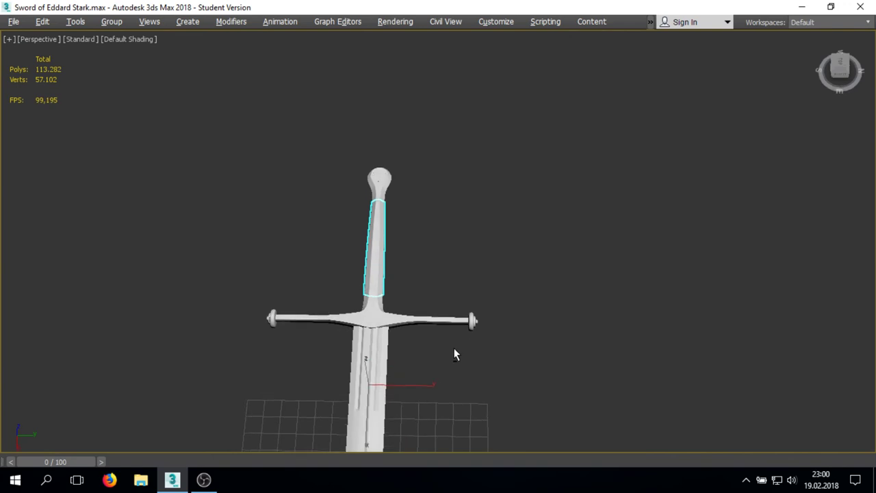
# - Snap to the ViewCube front view and pan the sword into frame
pyautogui.click(841, 66)
pyautogui.scroll(-3, 404, 335)
pyautogui.moveTo(385, 329)
pyautogui.mouseDown(button='middle')
pyautogui.moveTo(469, 162)
pyautogui.moveTo(467, 139)
pyautogui.mouseUp(button='middle')
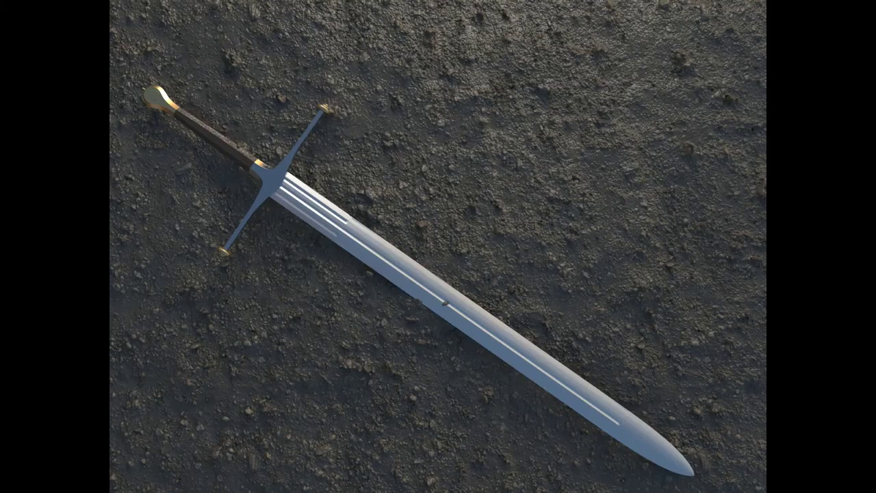